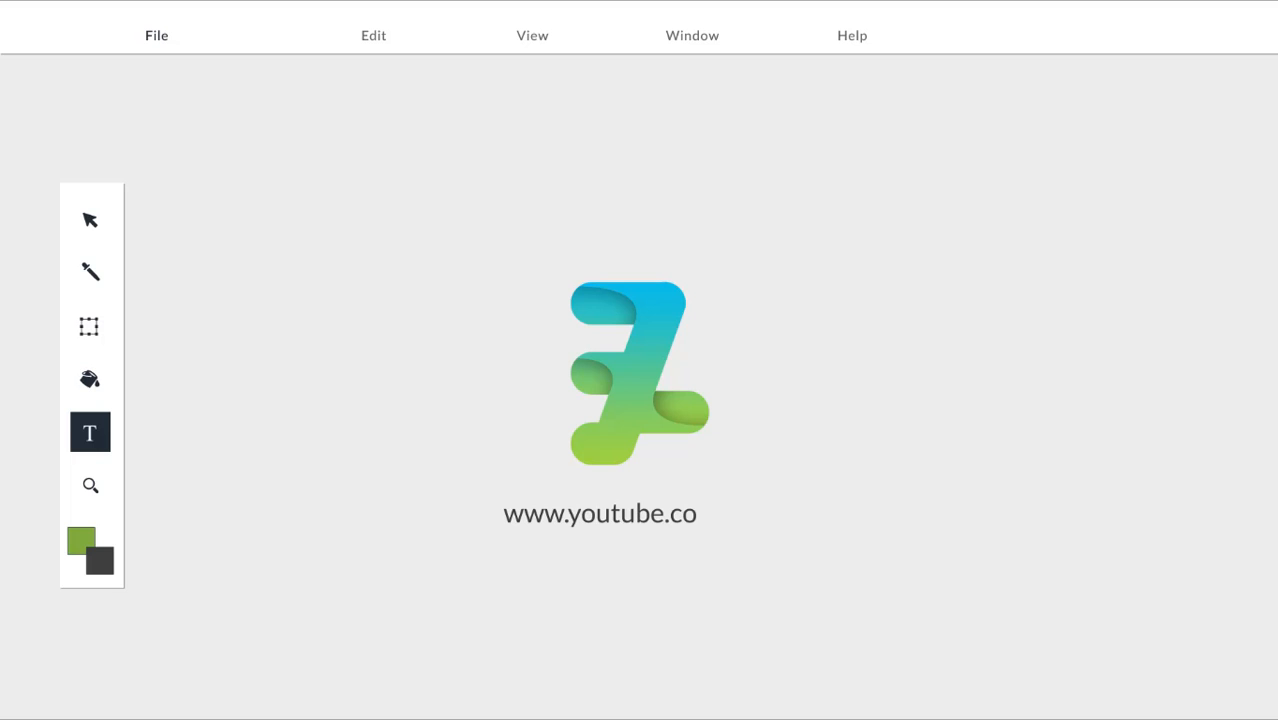
{"action": "left_click", "coordinate": [96, 388]}
{"action": "left_click", "coordinate": [279, 302]}
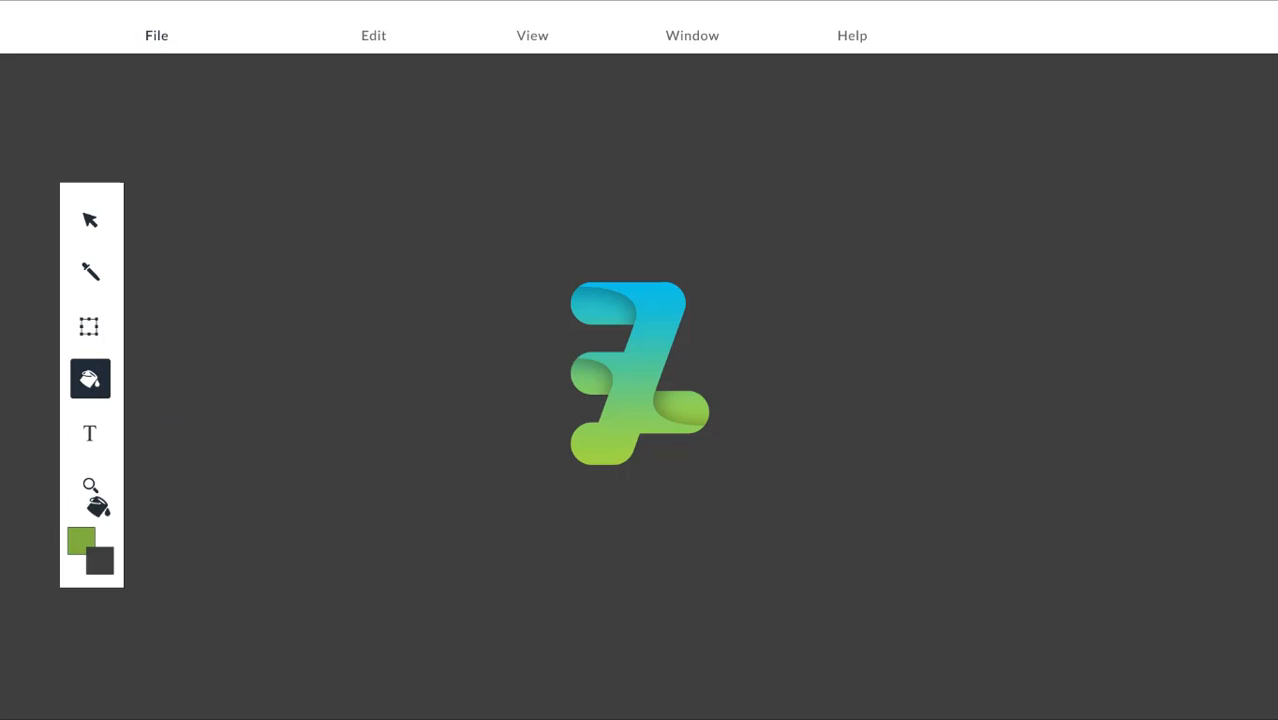
{"action": "left_click", "coordinate": [89, 220]}
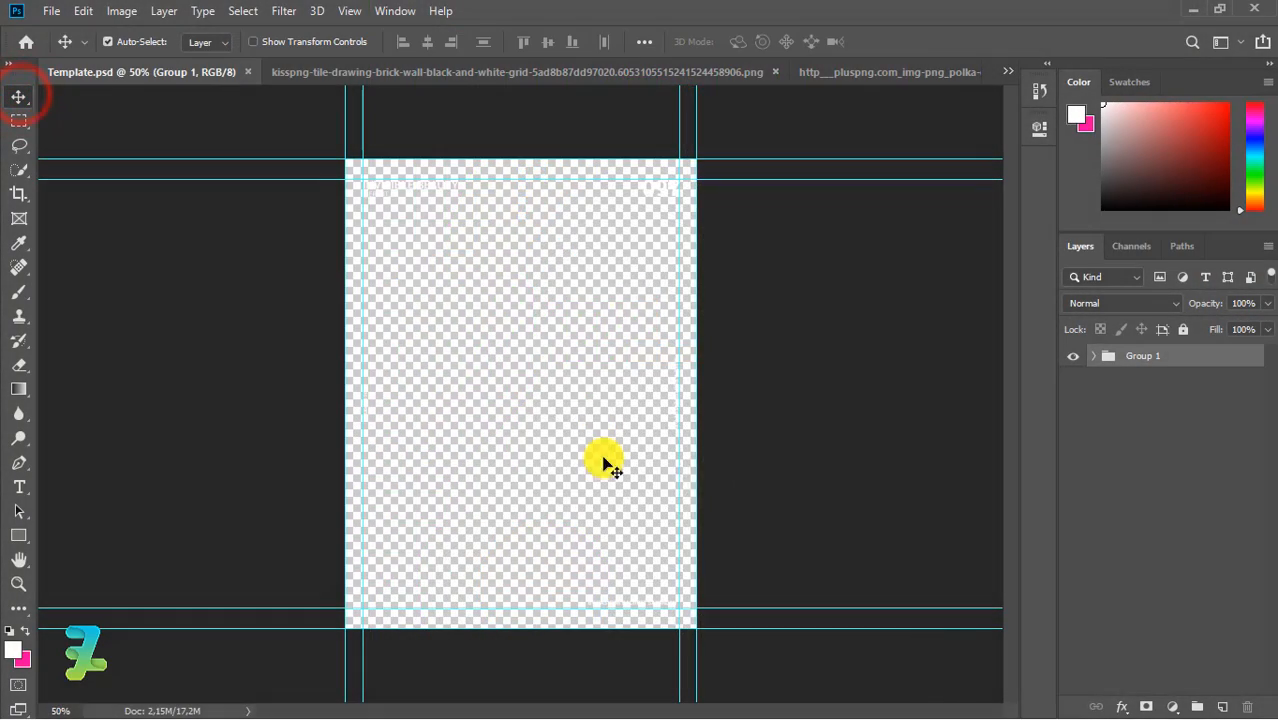
Step: Add a solid colour fill layer in the pink background swatch colour and place it beneath Group 1
{"action": "left_click", "coordinate": [1180, 705]}
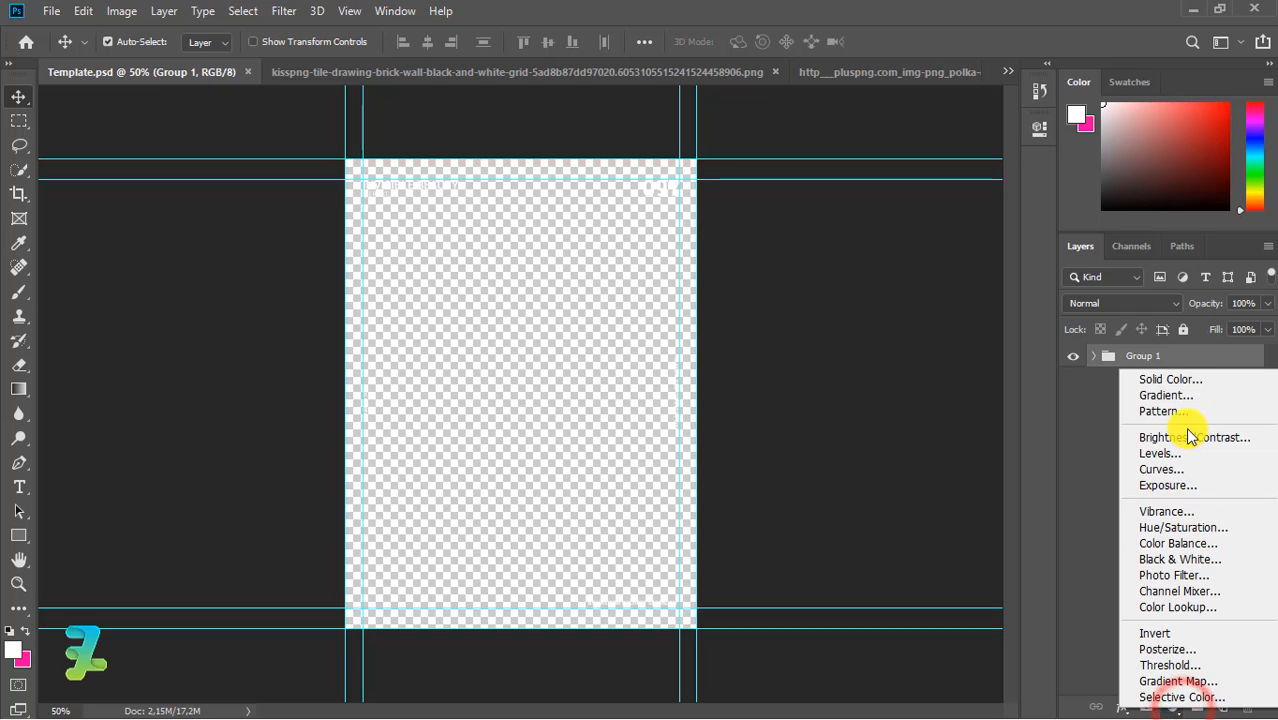
{"action": "left_click", "coordinate": [1165, 379]}
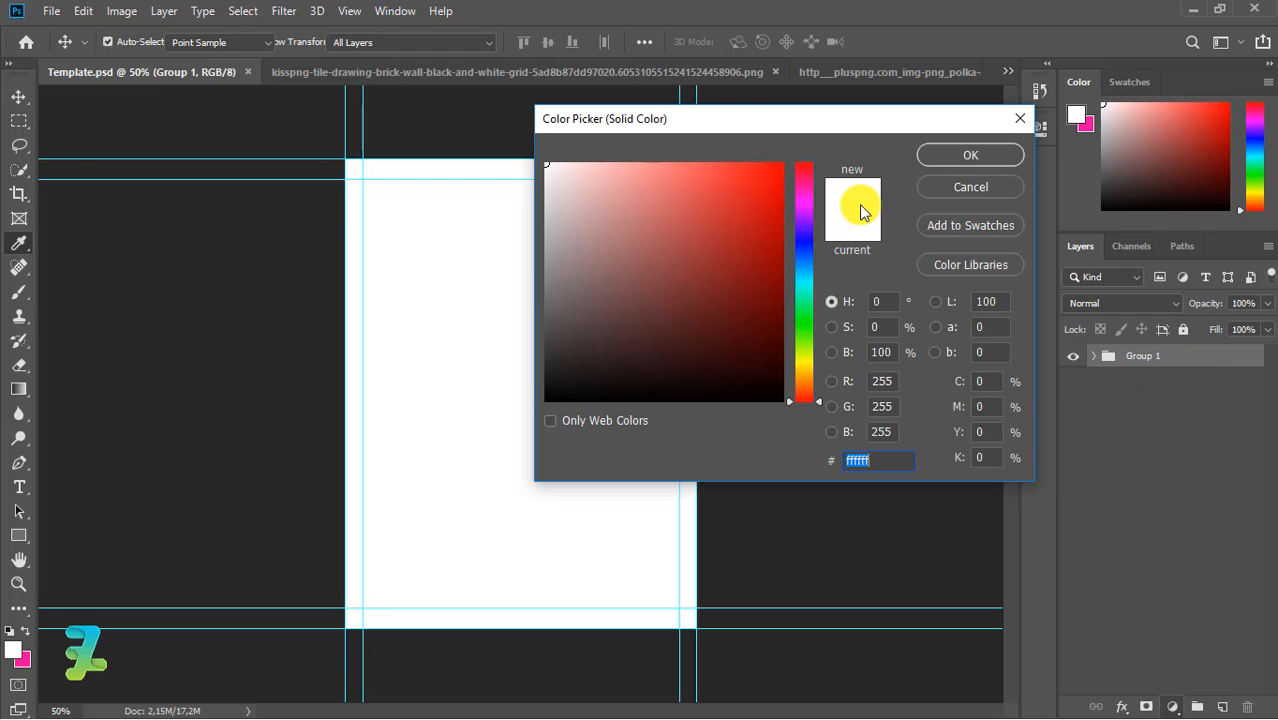
{"action": "left_click", "coordinate": [24, 660]}
{"action": "left_click", "coordinate": [979, 150]}
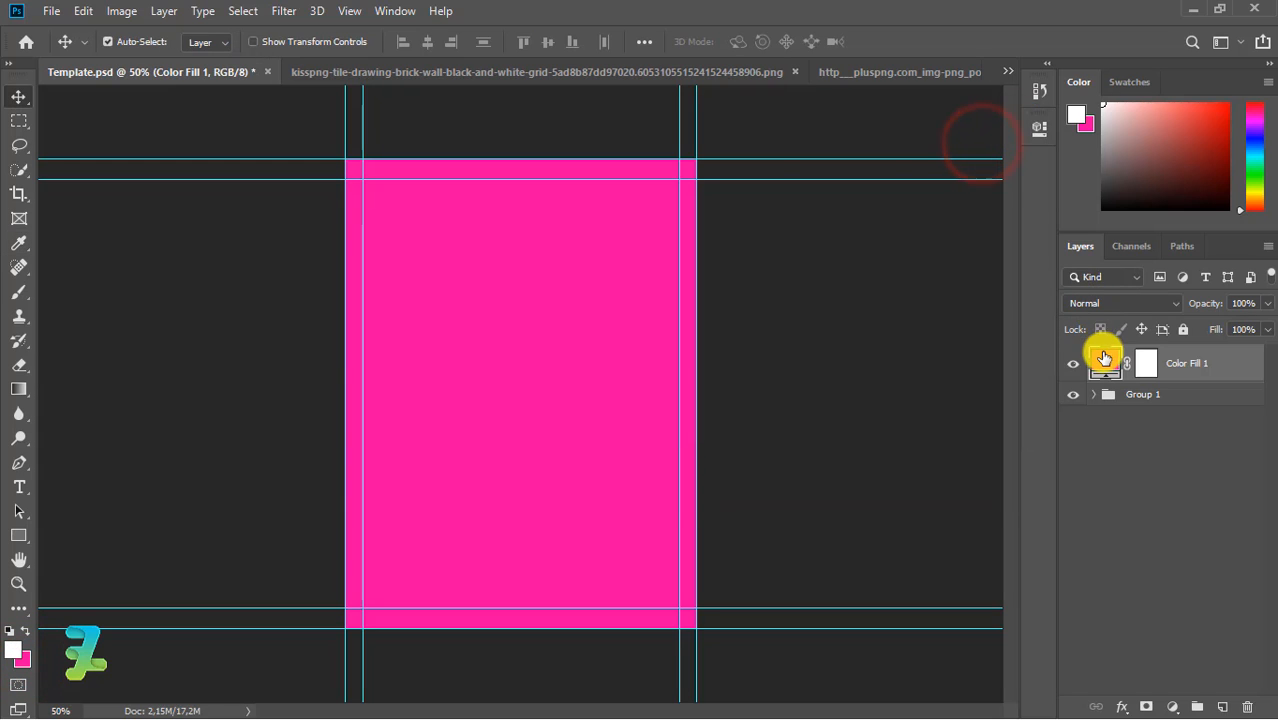
{"action": "left_click_drag", "start_coordinate": [1115, 390], "coordinate": [1116, 407]}
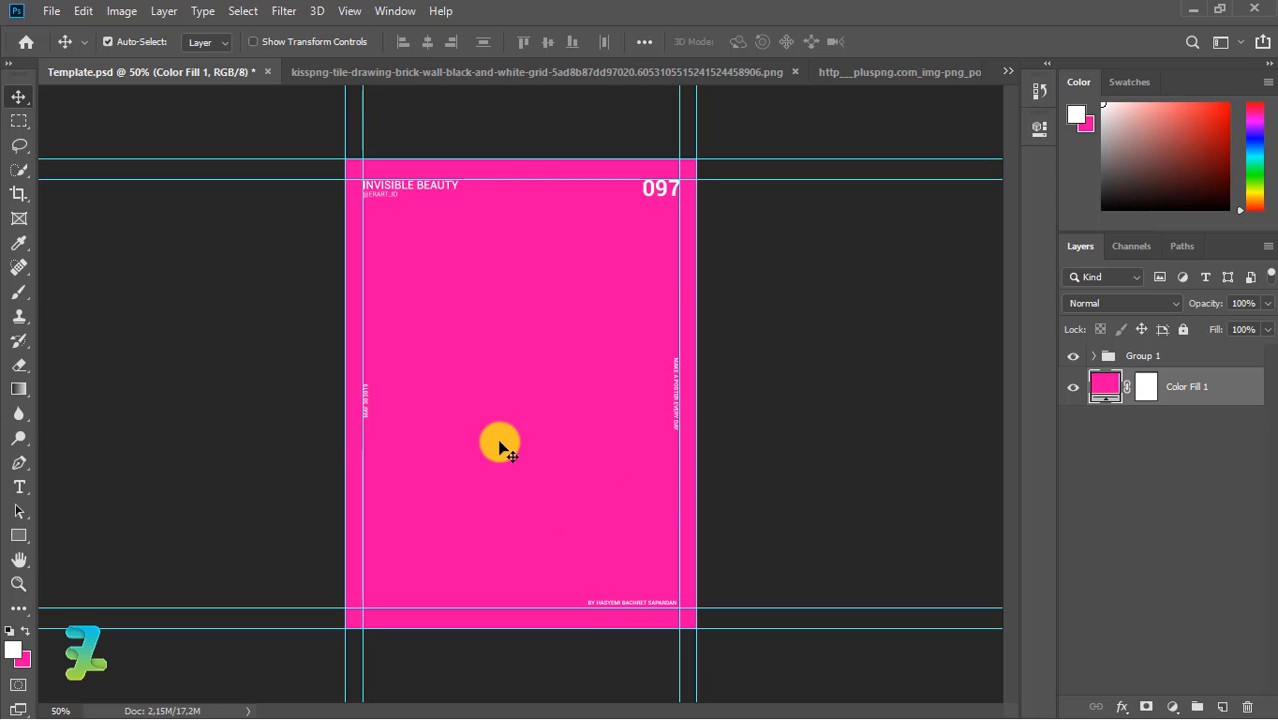
Step: Float fezbot2000-65194-unsplash.jpg in its own window and copy its cut-out portrait layer into Template.psd above the pink fill
{"action": "left_click", "coordinate": [393, 12]}
{"action": "left_click", "coordinate": [450, 708]}
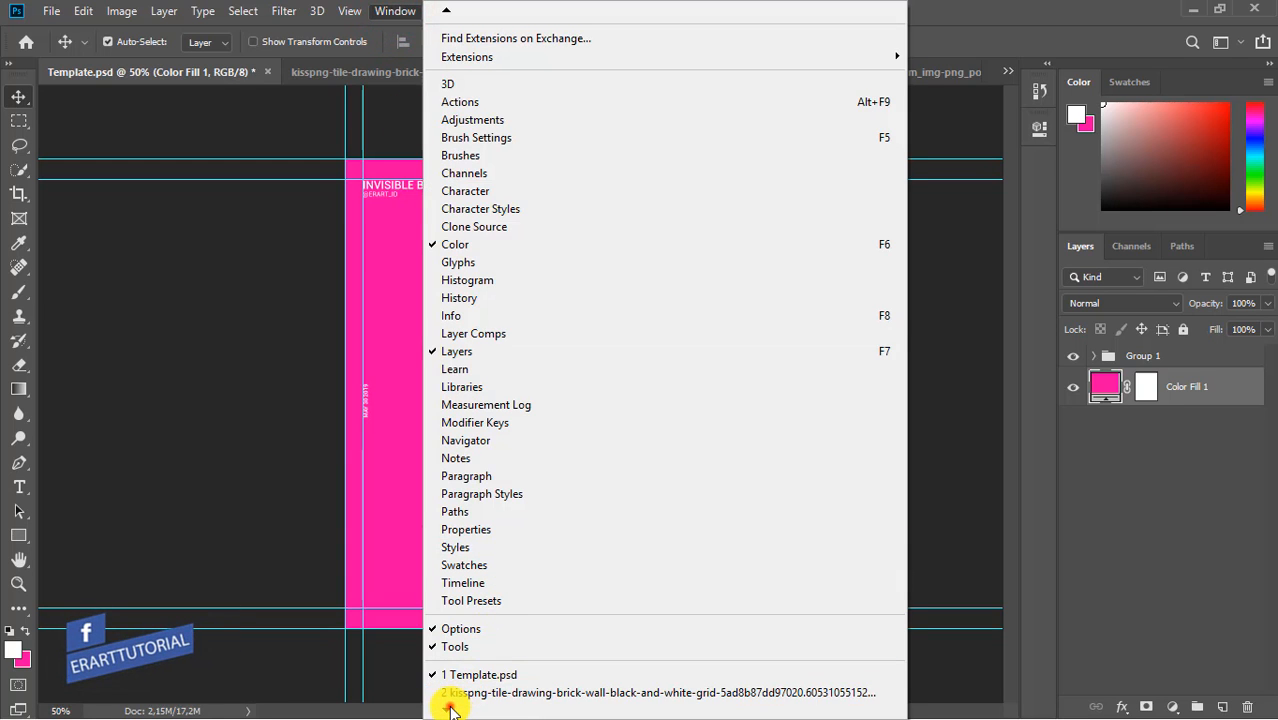
{"action": "left_click", "coordinate": [452, 688]}
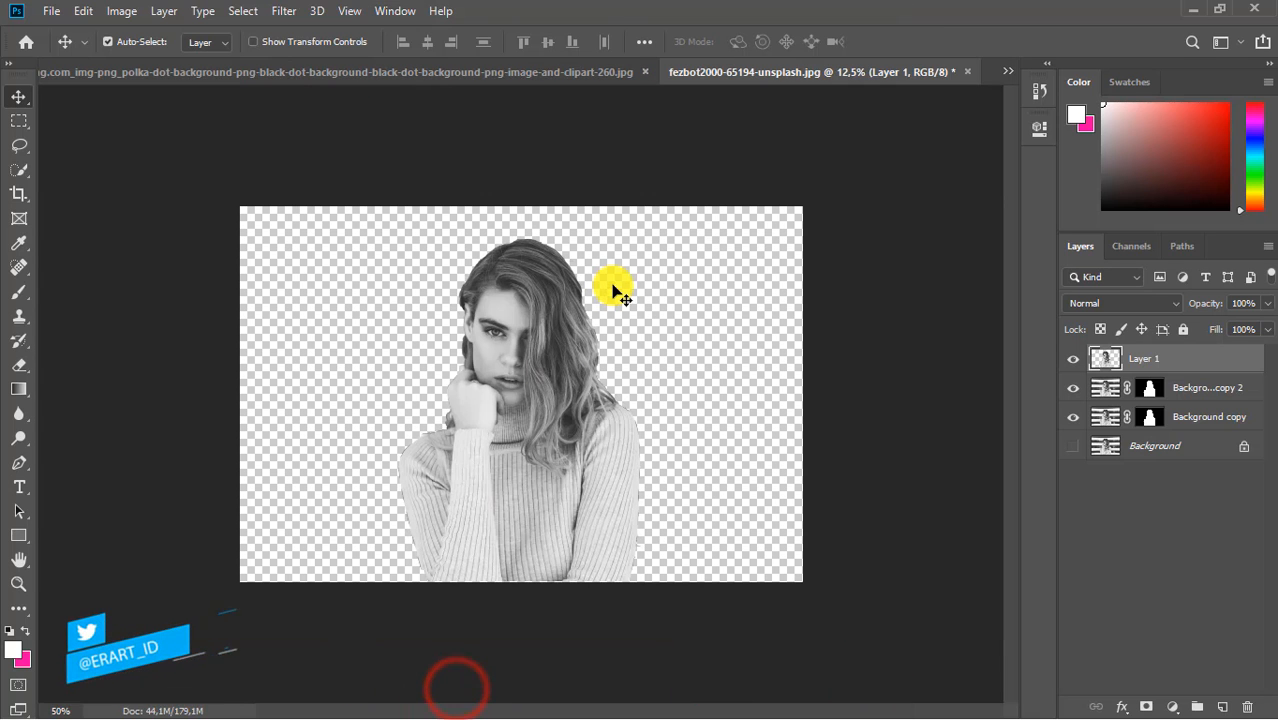
{"action": "right_click", "coordinate": [708, 78]}
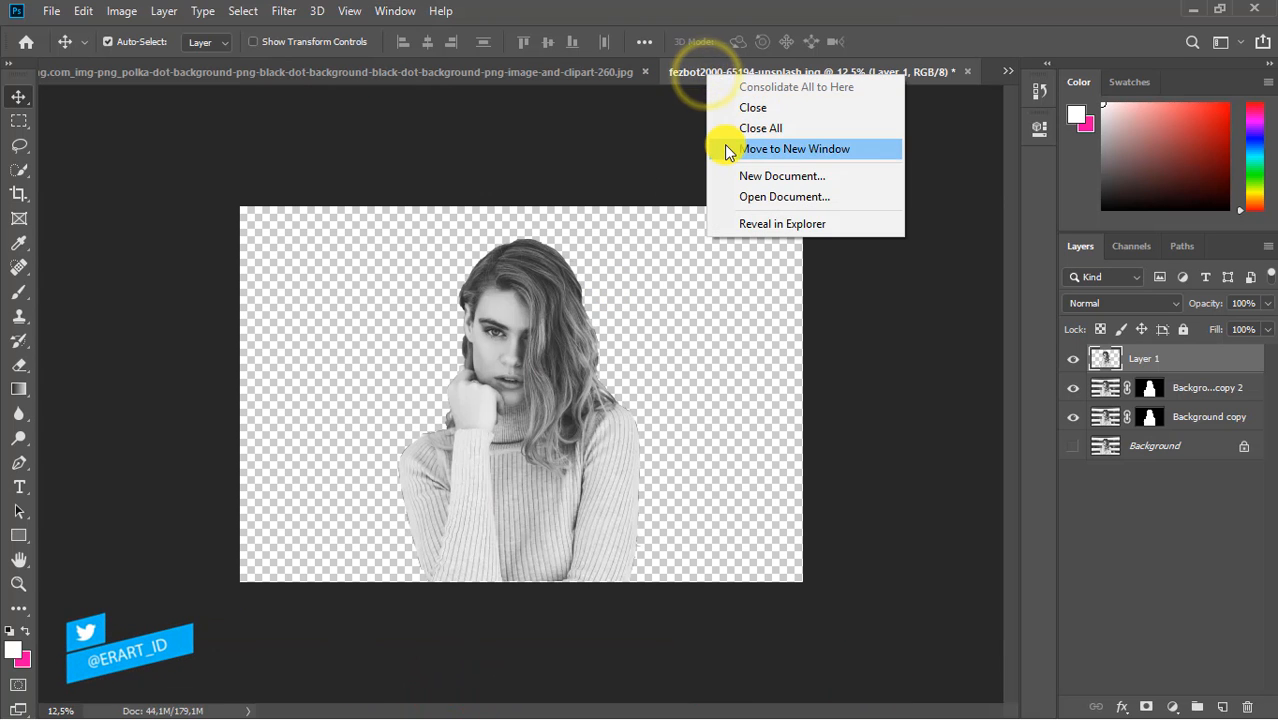
{"action": "left_click", "coordinate": [727, 143]}
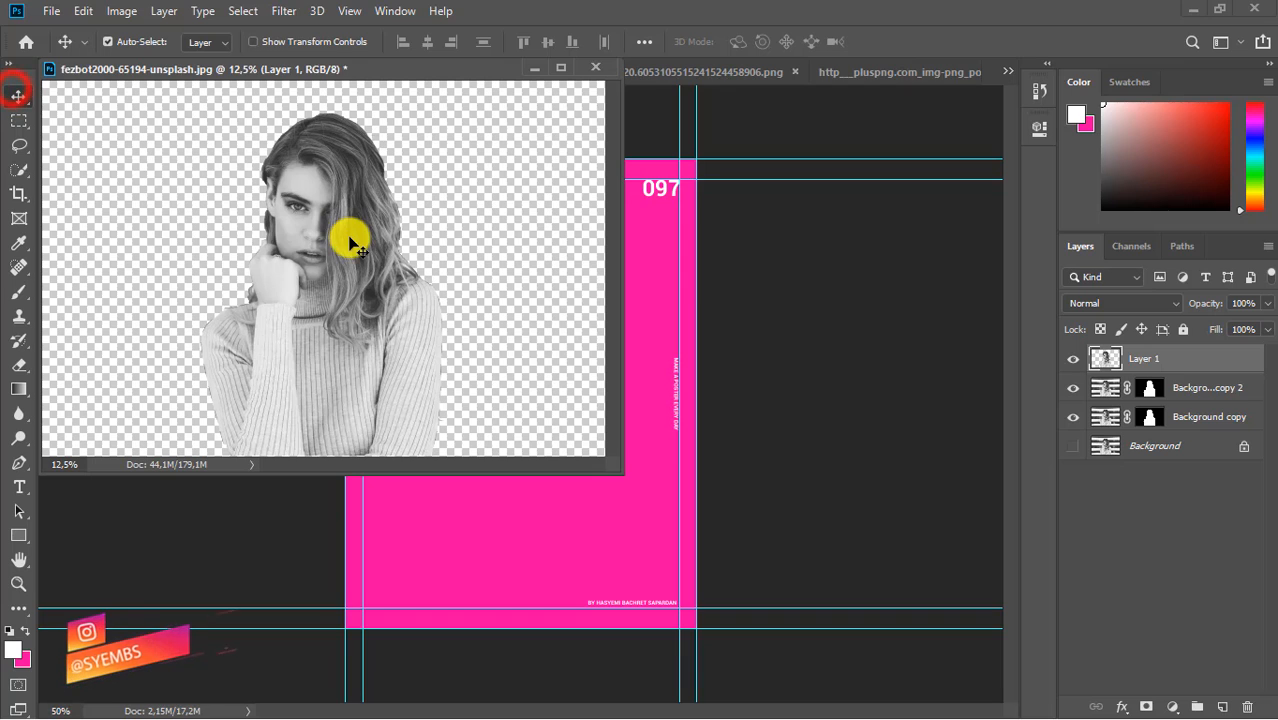
{"action": "left_click_drag", "start_coordinate": [345, 238], "coordinate": [541, 520]}
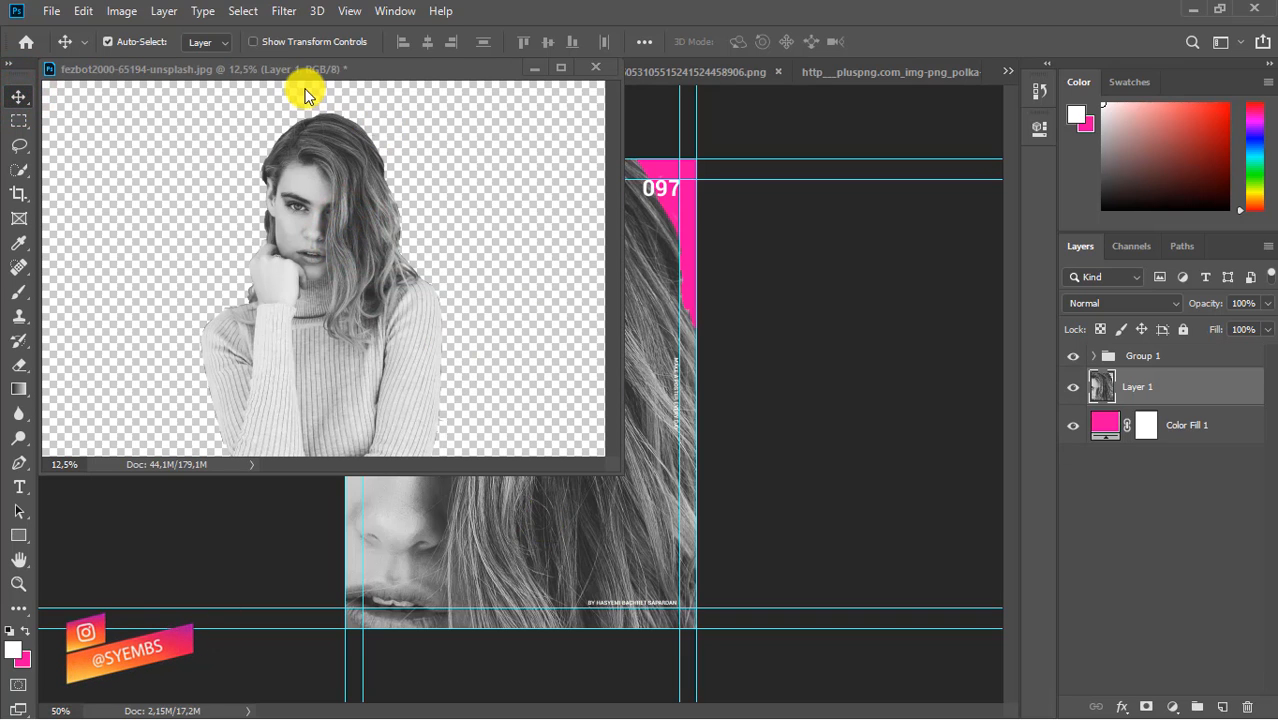
Step: Dock the floating photo document again and return to Template.psd
{"action": "left_click_drag", "start_coordinate": [300, 68], "coordinate": [740, 70]}
{"action": "left_click", "coordinate": [395, 10]}
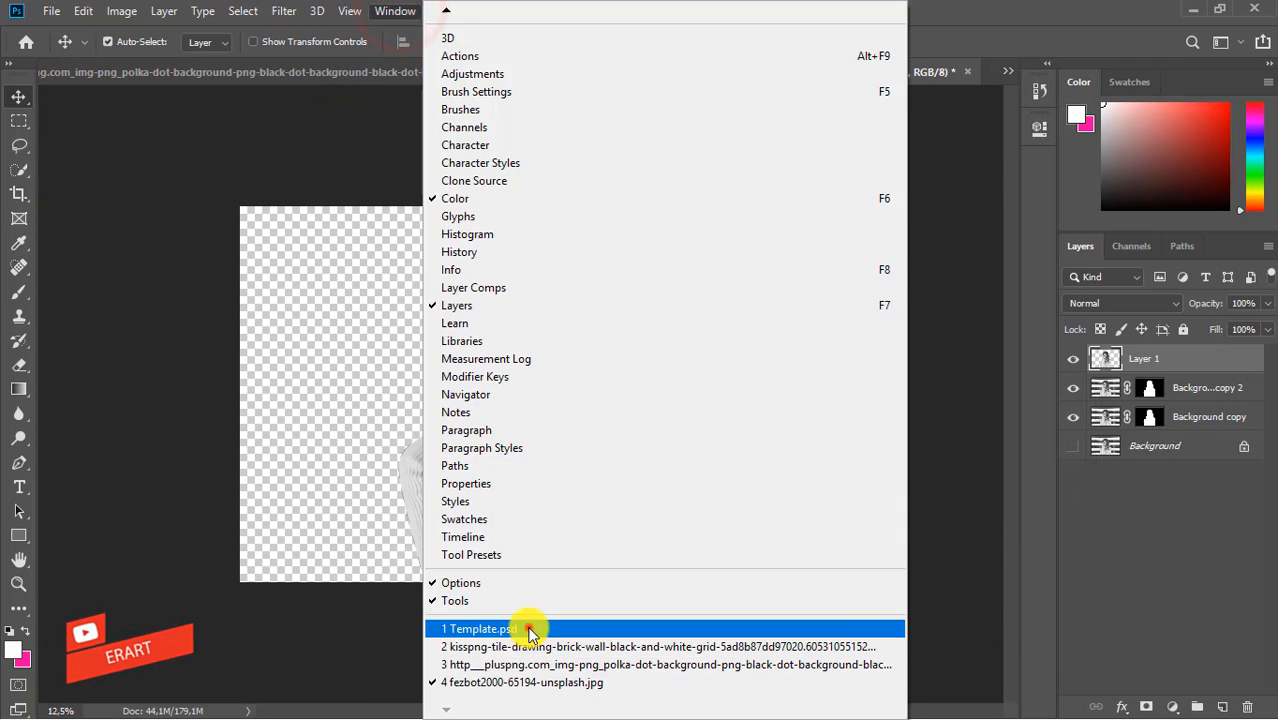
{"action": "left_click", "coordinate": [528, 625]}
Step: Scale the portrait on Layer 1 down proportionally to about 44.71% and centre it over the poster
{"action": "key", "text": "ctrl+minus"}
{"action": "key", "text": "ctrl+minus"}
{"action": "key", "text": "ctrl+minus"}
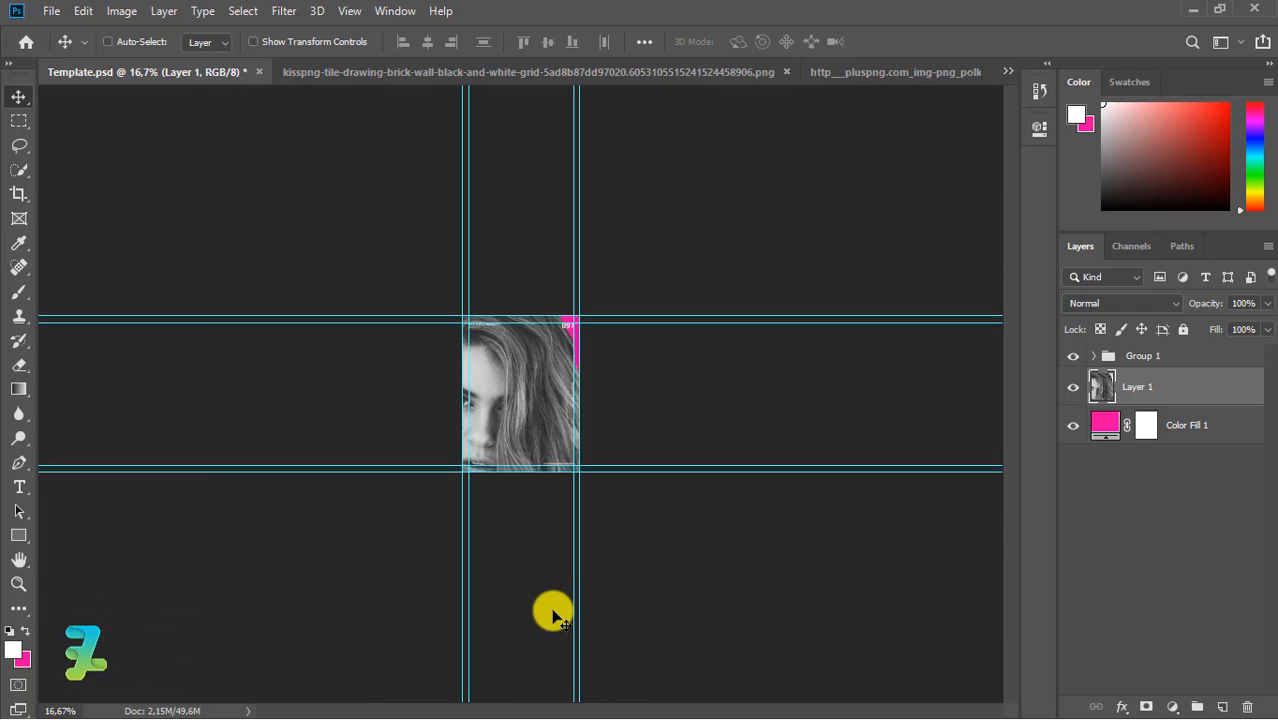
{"action": "key", "text": "ctrl+t"}
{"action": "key", "text": "ctrl+minus"}
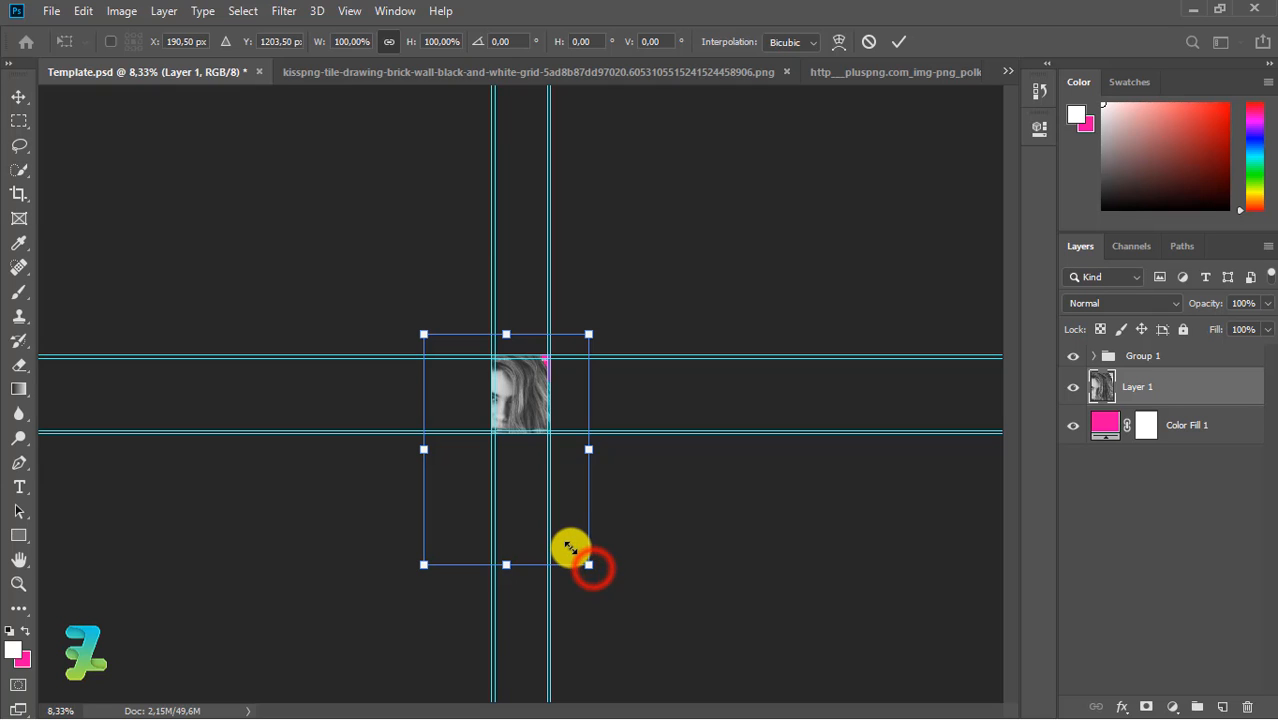
{"action": "left_click_drag", "start_coordinate": [570, 548], "coordinate": [534, 439]}
{"action": "key", "text": "ctrl+plus"}
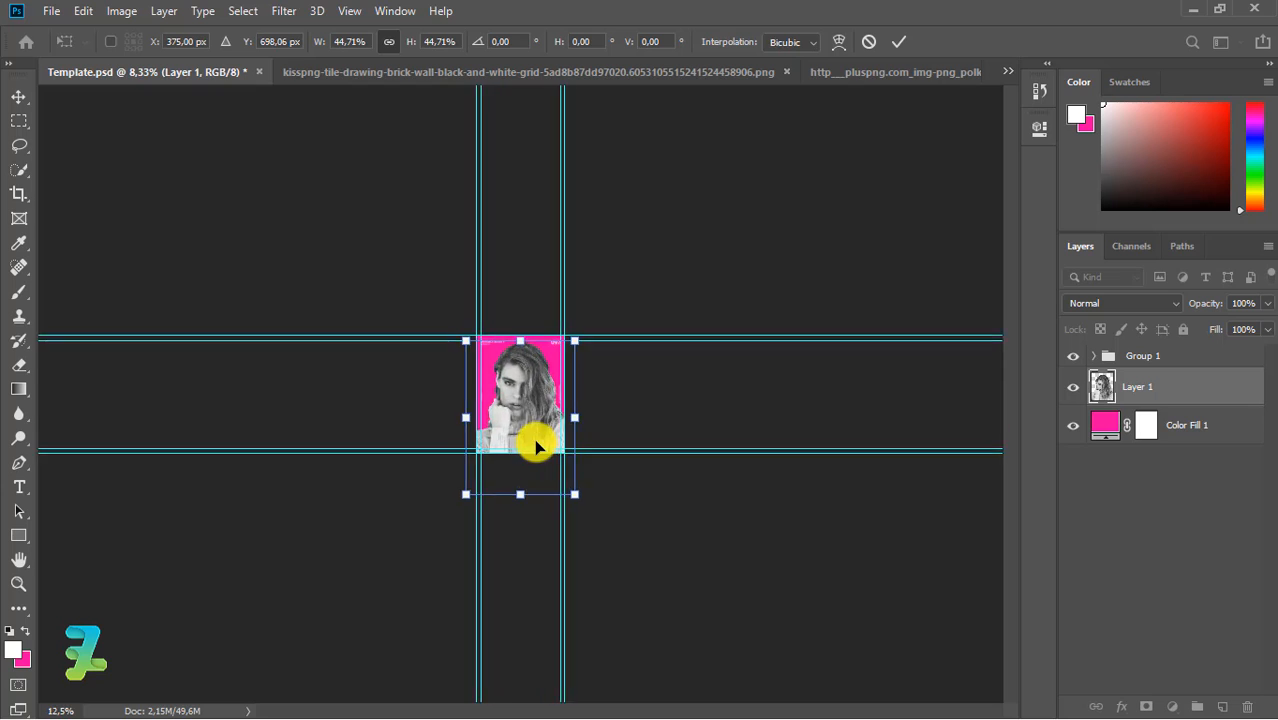
{"action": "key", "text": "ctrl+plus"}
{"action": "key", "text": "ctrl+plus"}
{"action": "key", "text": "ctrl+plus"}
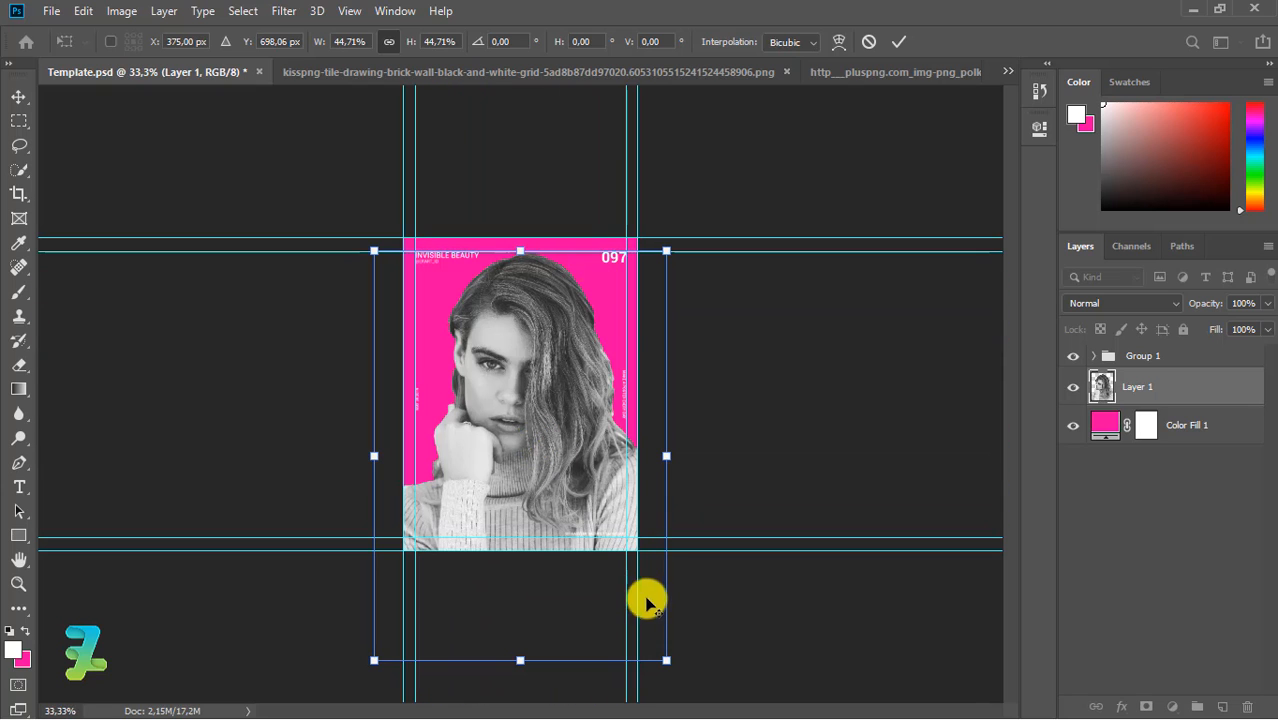
Step: Reduce the portrait to about 29.11%, position it in the lower centre of the poster, and apply the transform
{"action": "left_click_drag", "start_coordinate": [662, 652], "coordinate": [620, 601]}
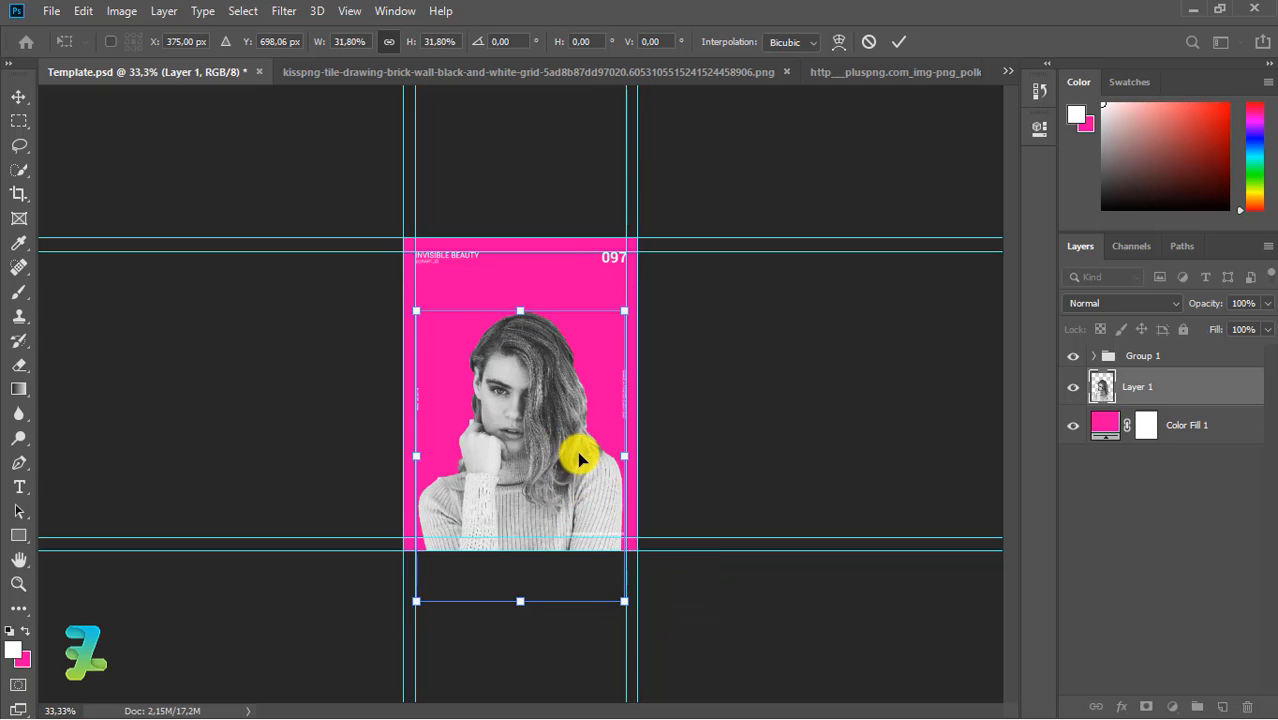
{"action": "left_click_drag", "start_coordinate": [556, 436], "coordinate": [552, 398]}
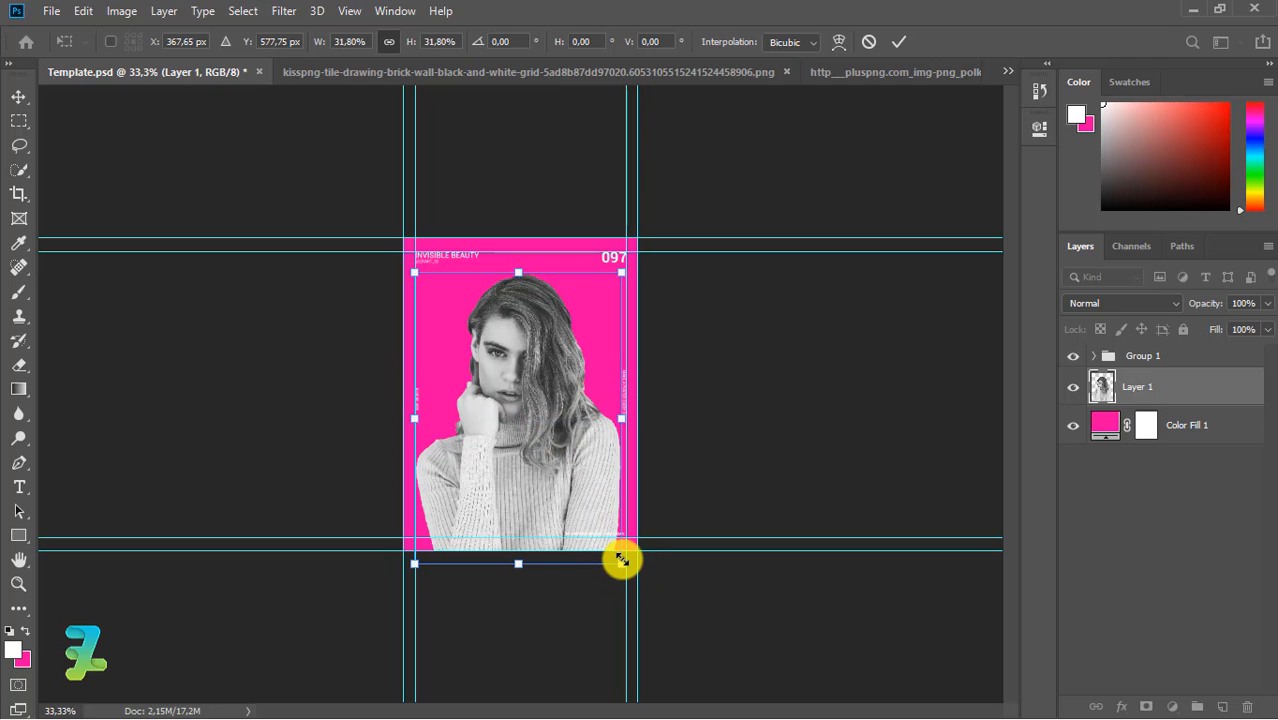
{"action": "left_click_drag", "start_coordinate": [622, 560], "coordinate": [611, 548]}
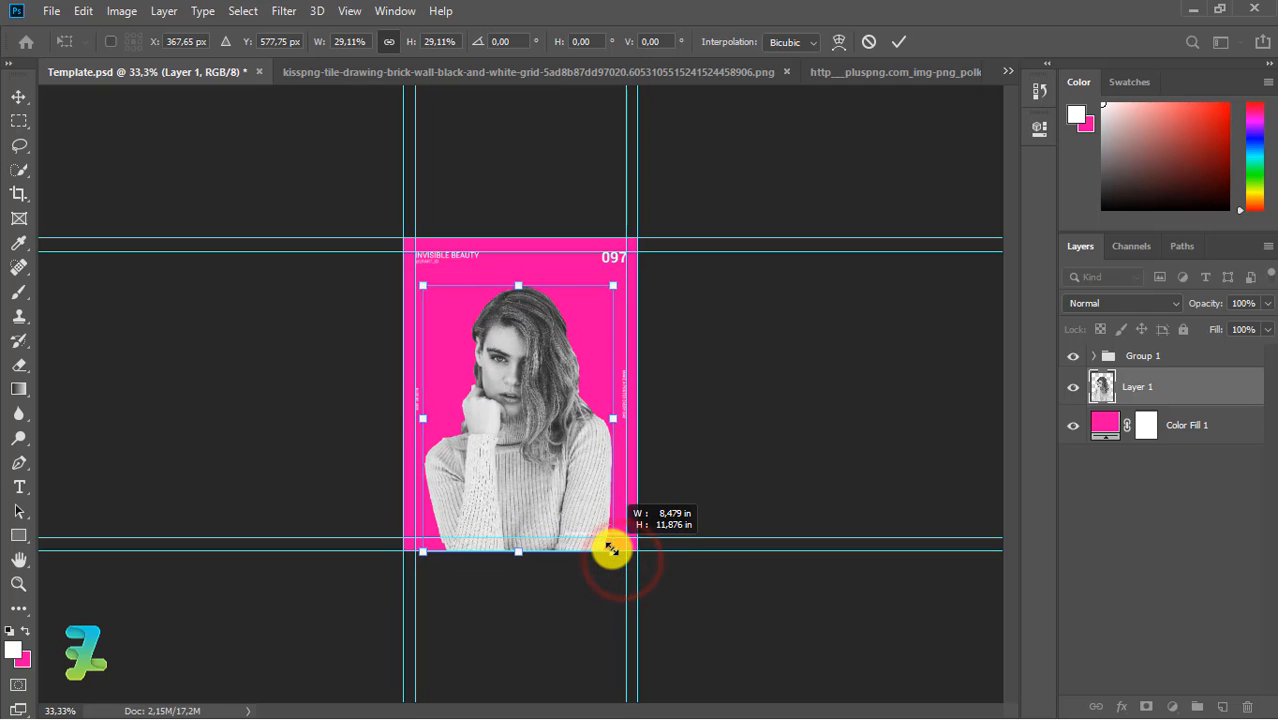
{"action": "left_click_drag", "start_coordinate": [530, 435], "coordinate": [533, 449]}
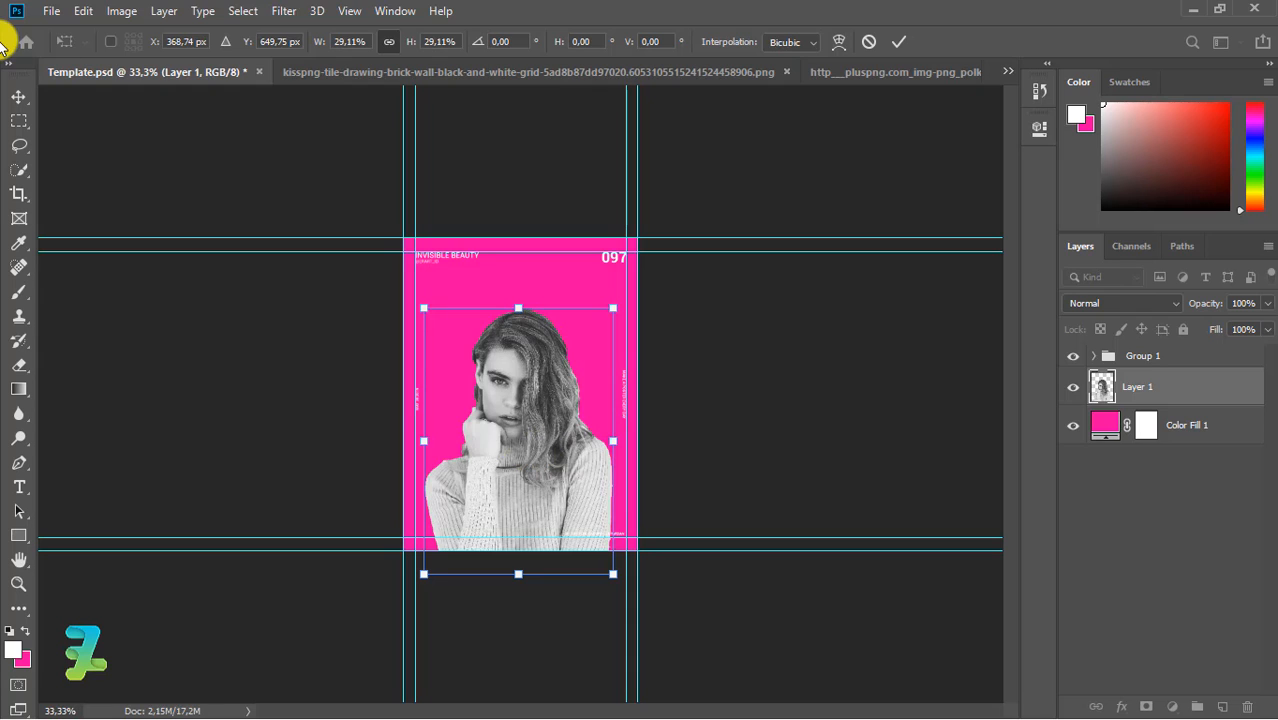
{"action": "left_click", "coordinate": [19, 97]}
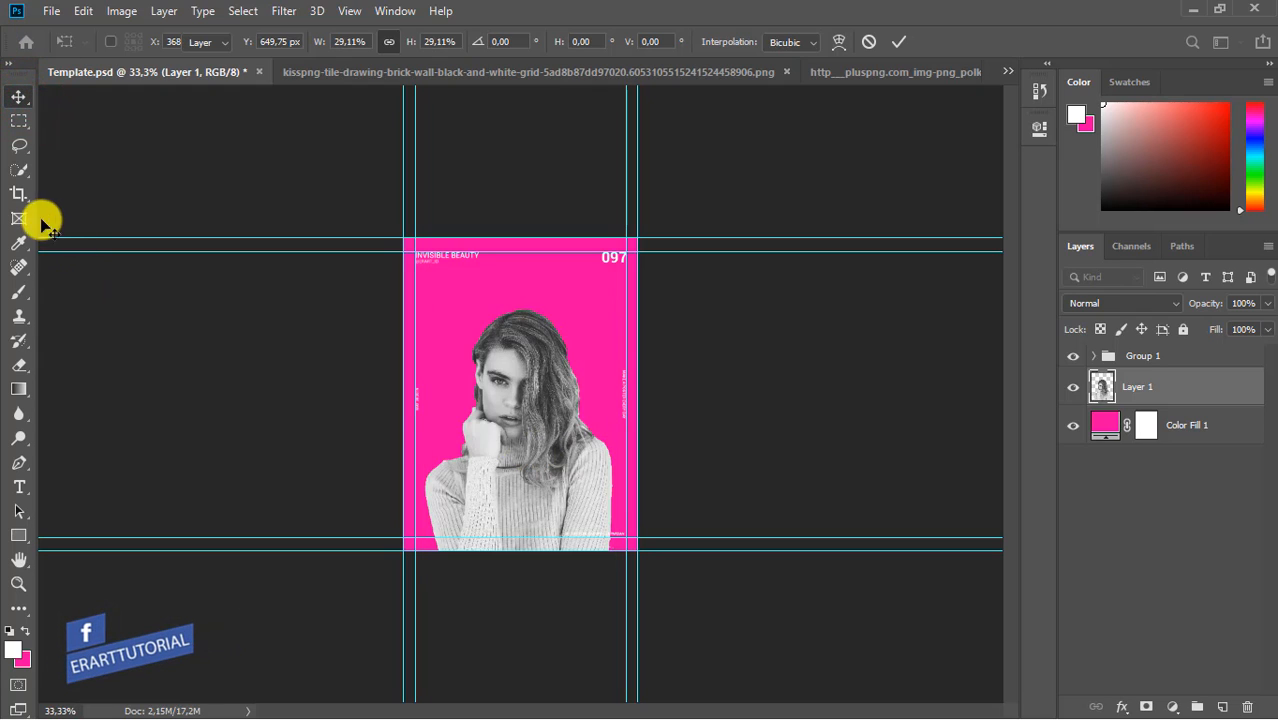
{"action": "left_click", "coordinate": [20, 100]}
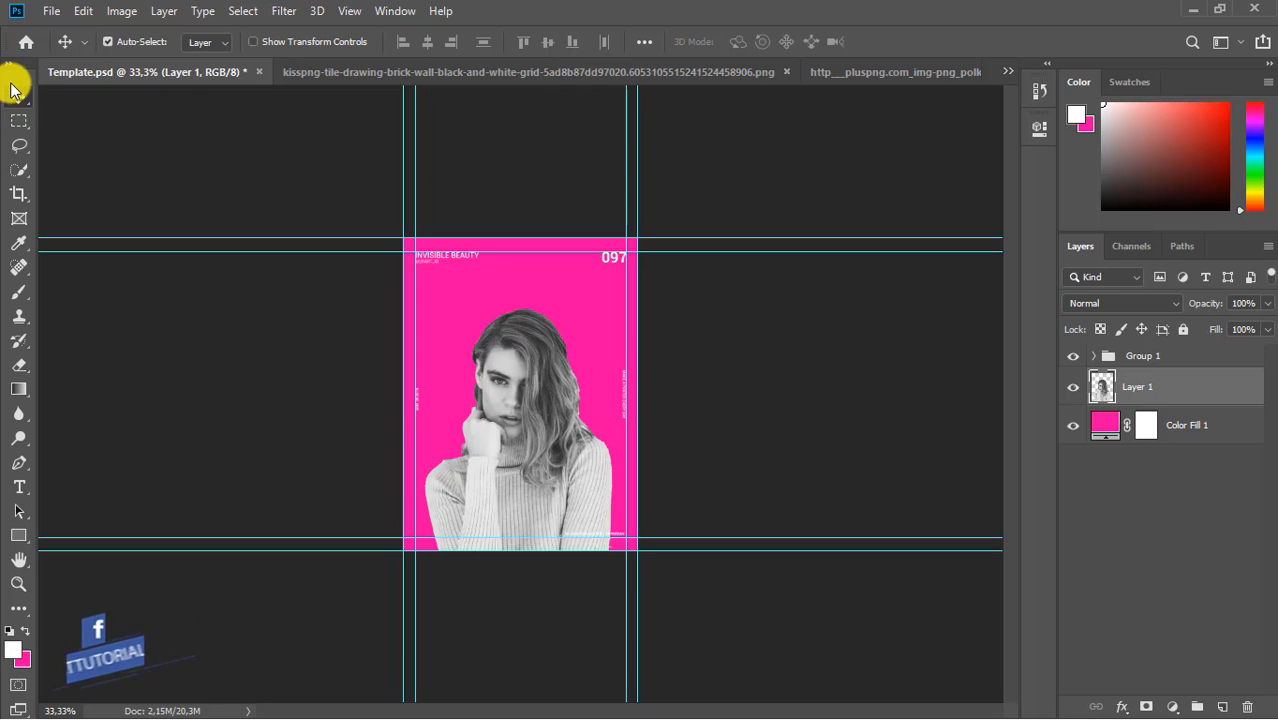
Step: Add a Brightness/Contrast adjustment layer above the portrait and clip it to Layer 1
{"action": "key", "text": "ctrl"}
{"action": "key", "text": "ctrl+plus"}
{"action": "key", "text": "ctrl+plus"}
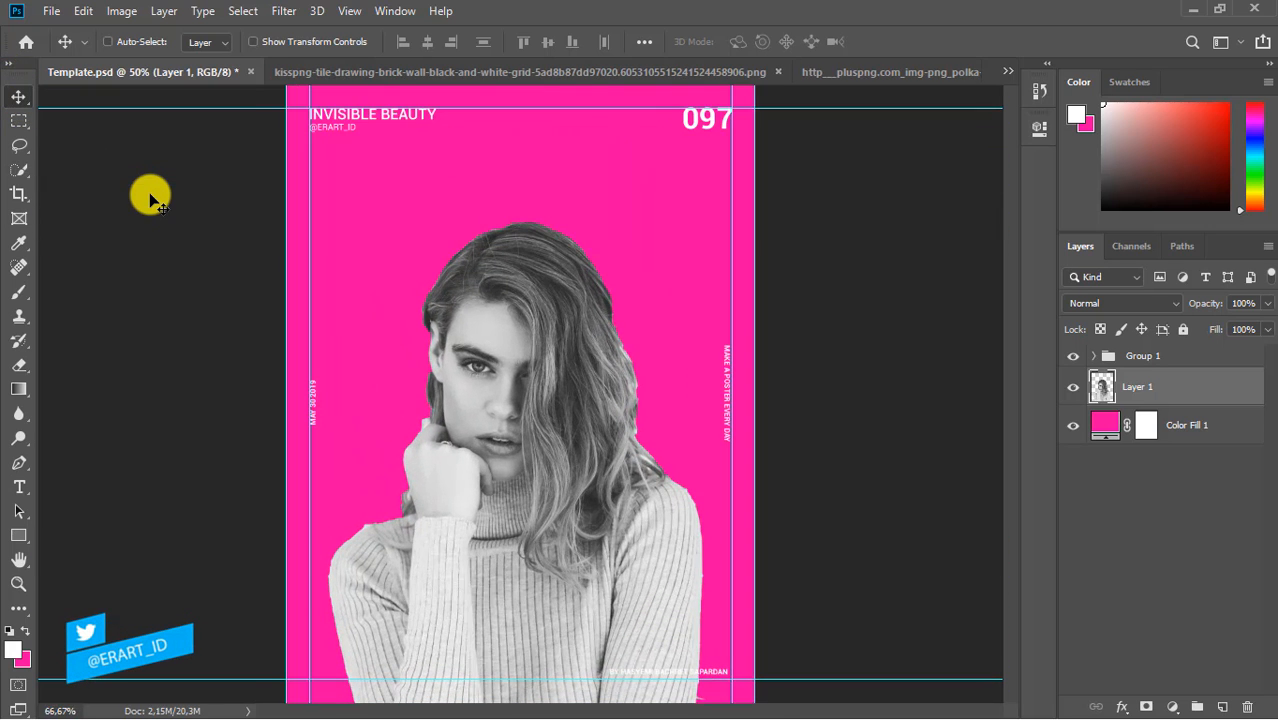
{"action": "key", "text": "ctrl+minus"}
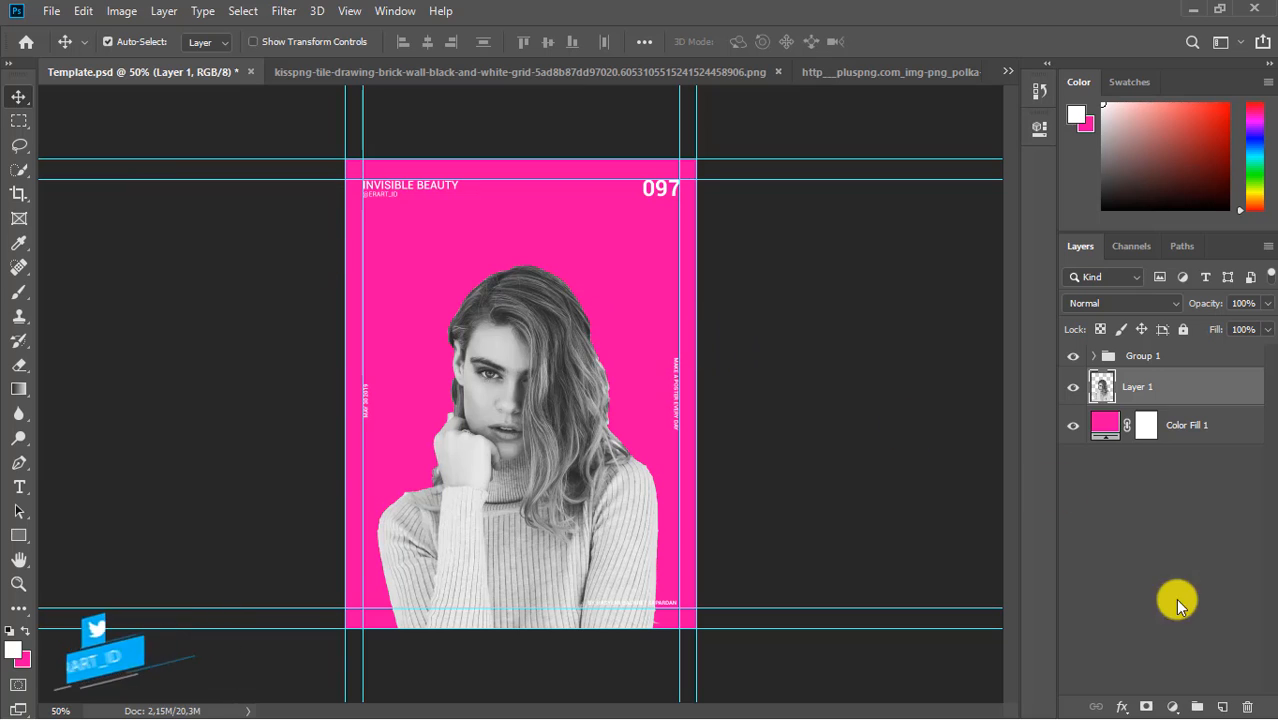
{"action": "left_click", "coordinate": [1173, 706]}
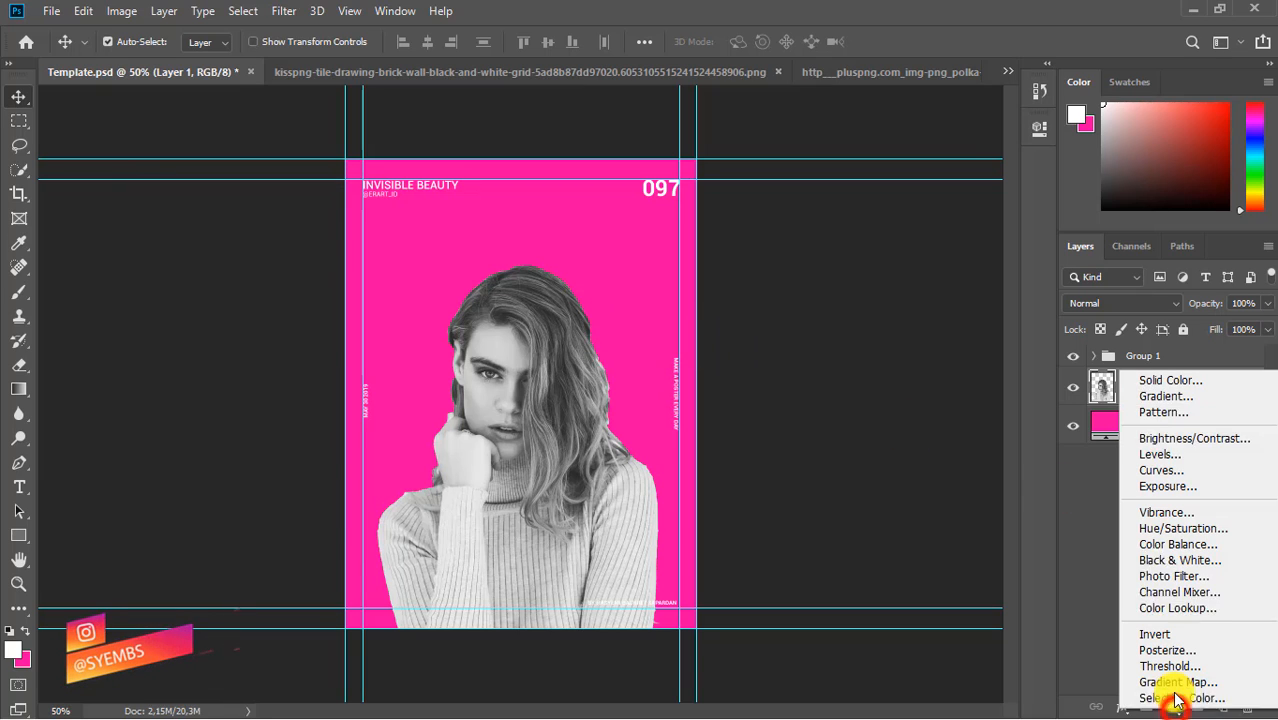
{"action": "left_click", "coordinate": [1174, 444]}
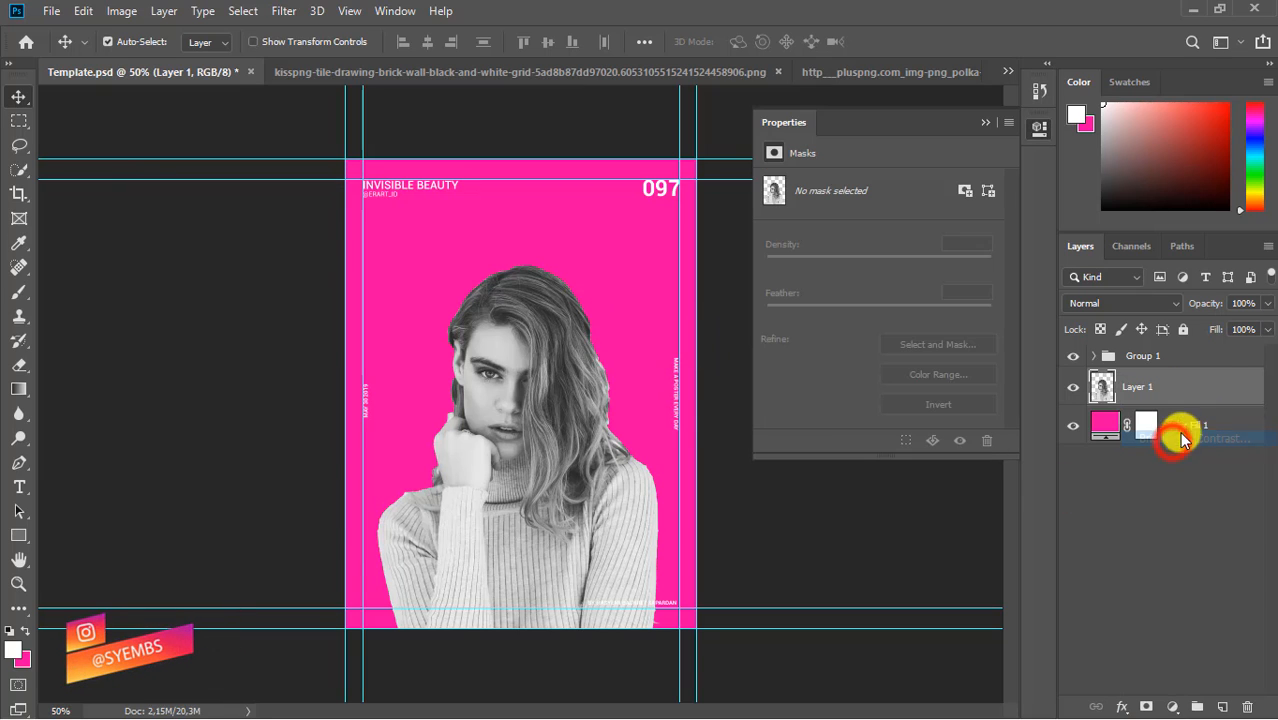
{"action": "right_click", "coordinate": [1227, 386]}
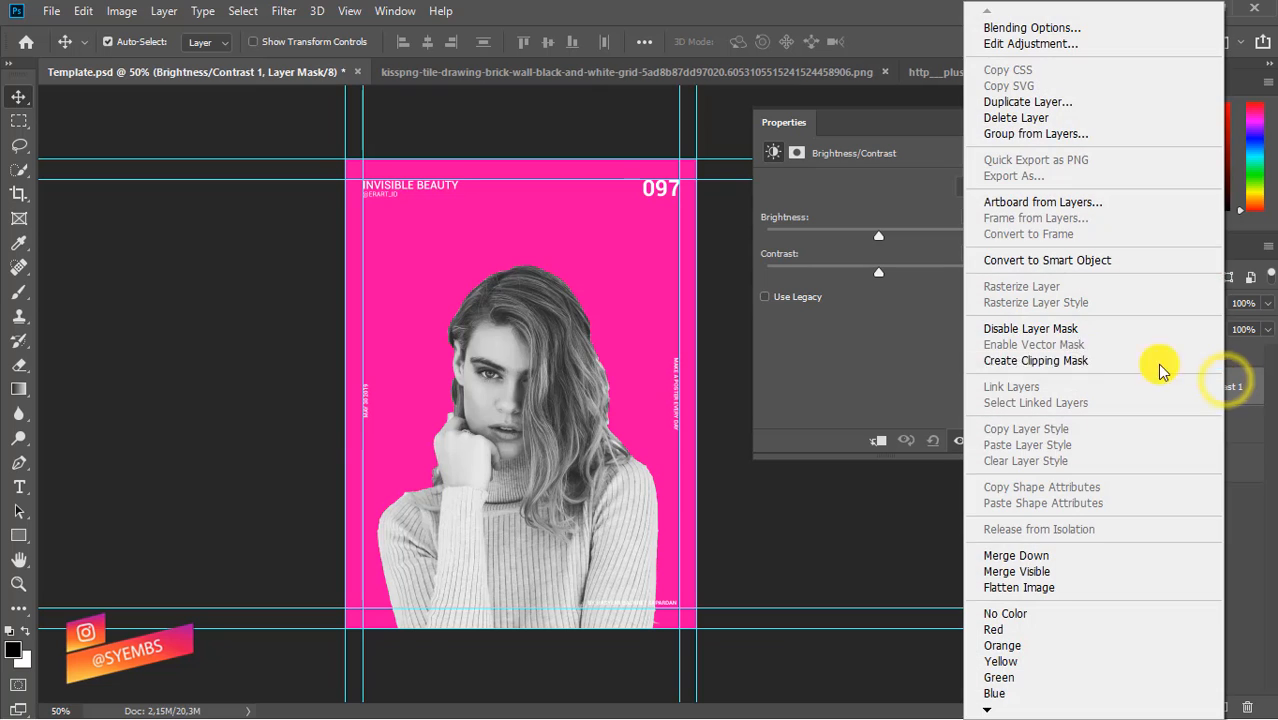
{"action": "left_click", "coordinate": [1073, 358]}
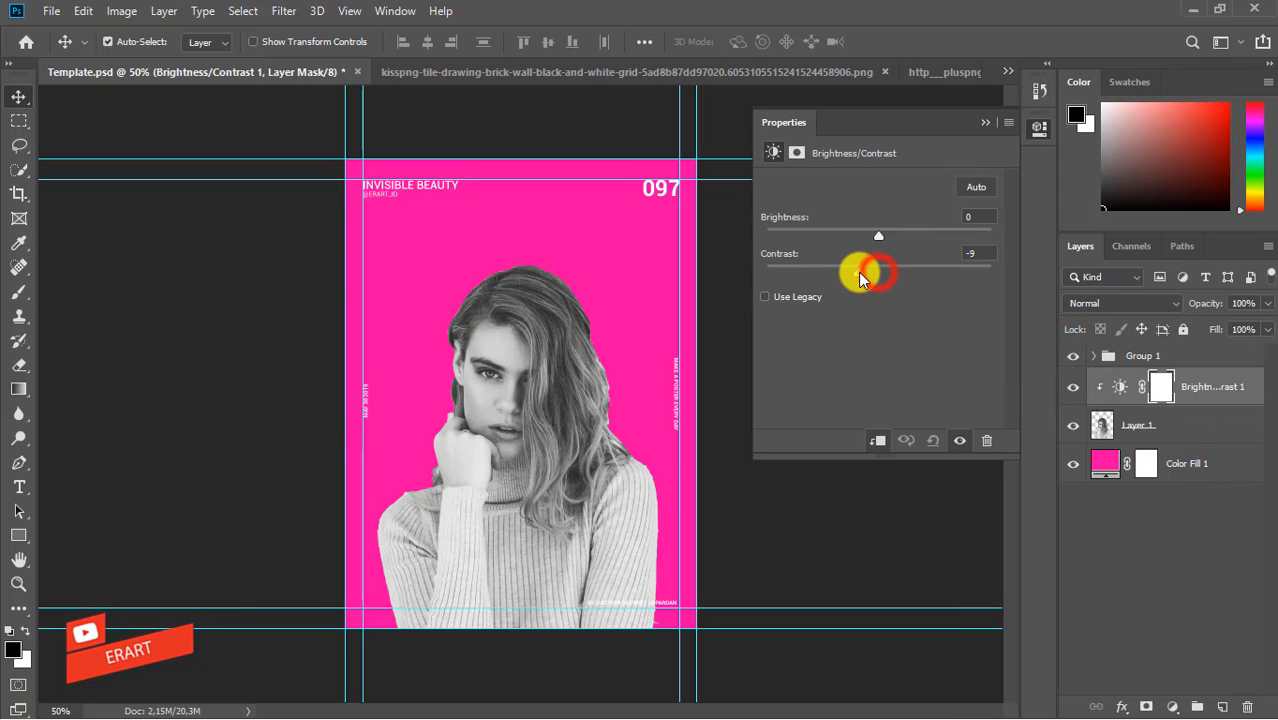
Step: Set the portrait adjustment's Contrast to 38 and Brightness to -21
{"action": "left_click_drag", "start_coordinate": [836, 274], "coordinate": [921, 289]}
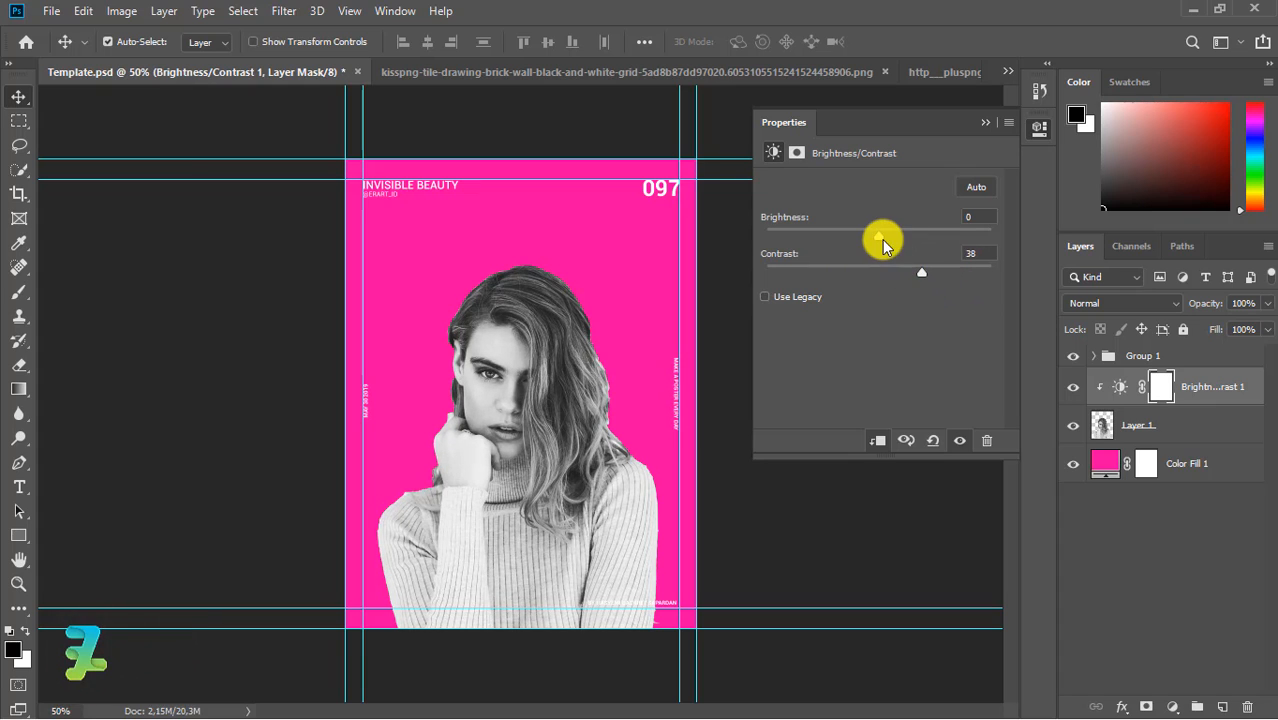
{"action": "left_click_drag", "start_coordinate": [862, 242], "coordinate": [865, 238]}
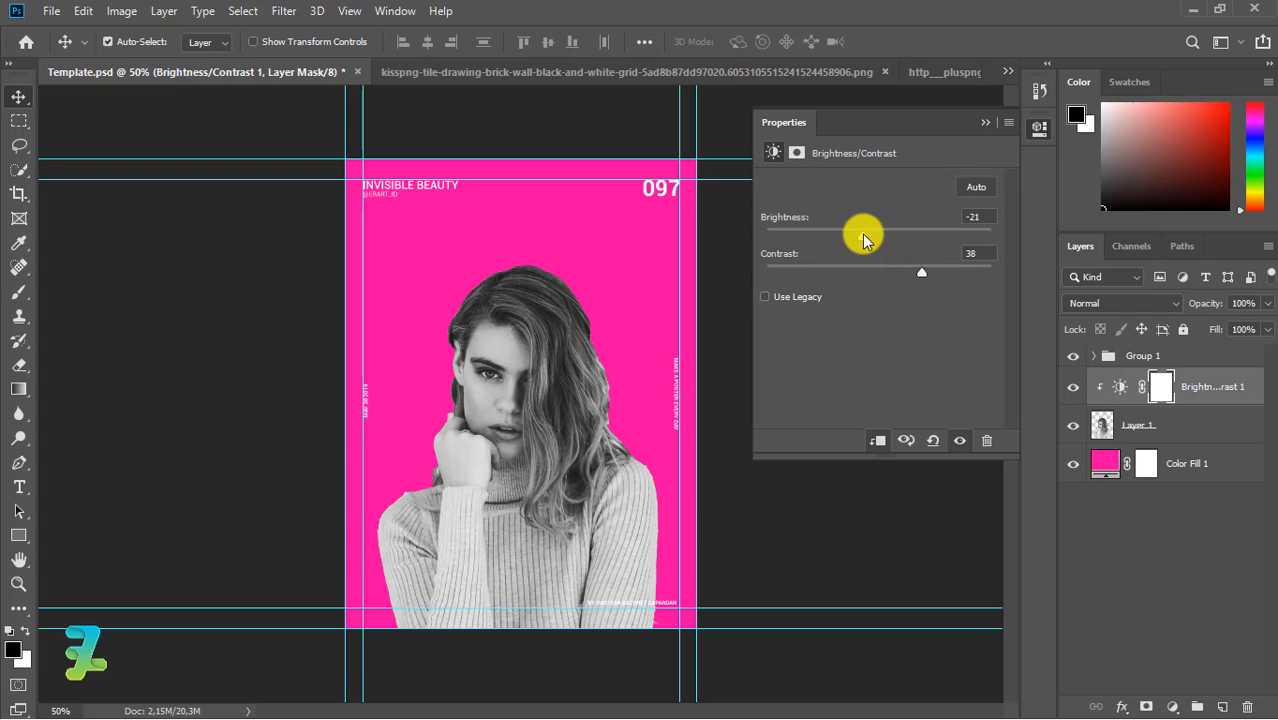
{"action": "left_click", "coordinate": [980, 125]}
Step: Add a layer above the pink colour fill and draw a 540 px black circle with the Ellipse tool behind the portrait
{"action": "left_click", "coordinate": [1104, 463]}
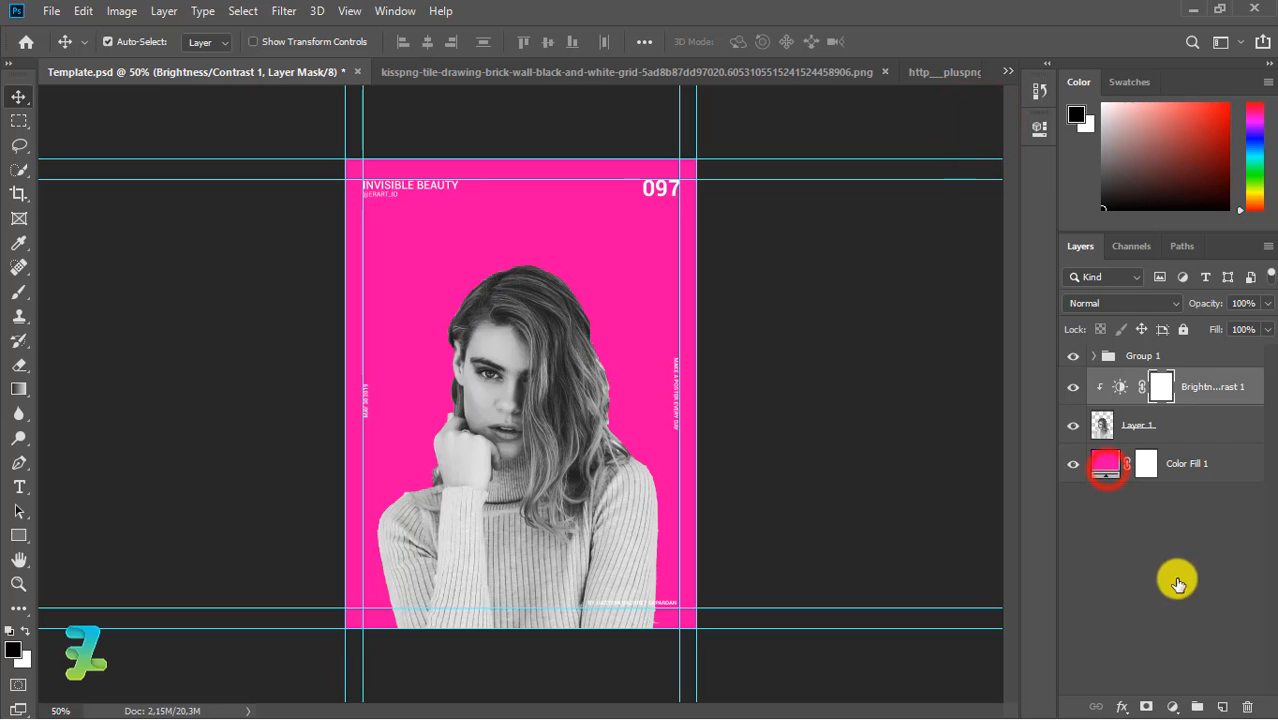
{"action": "left_click", "coordinate": [1220, 708]}
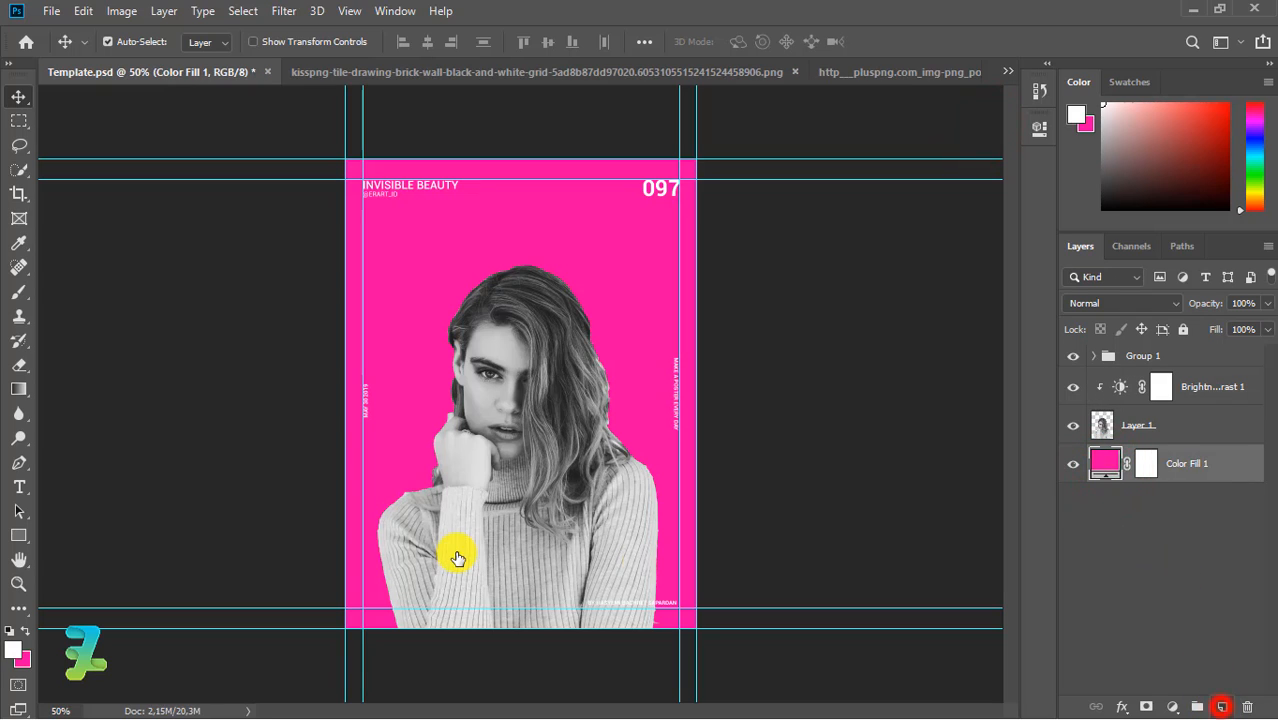
{"action": "left_click", "coordinate": [18, 542]}
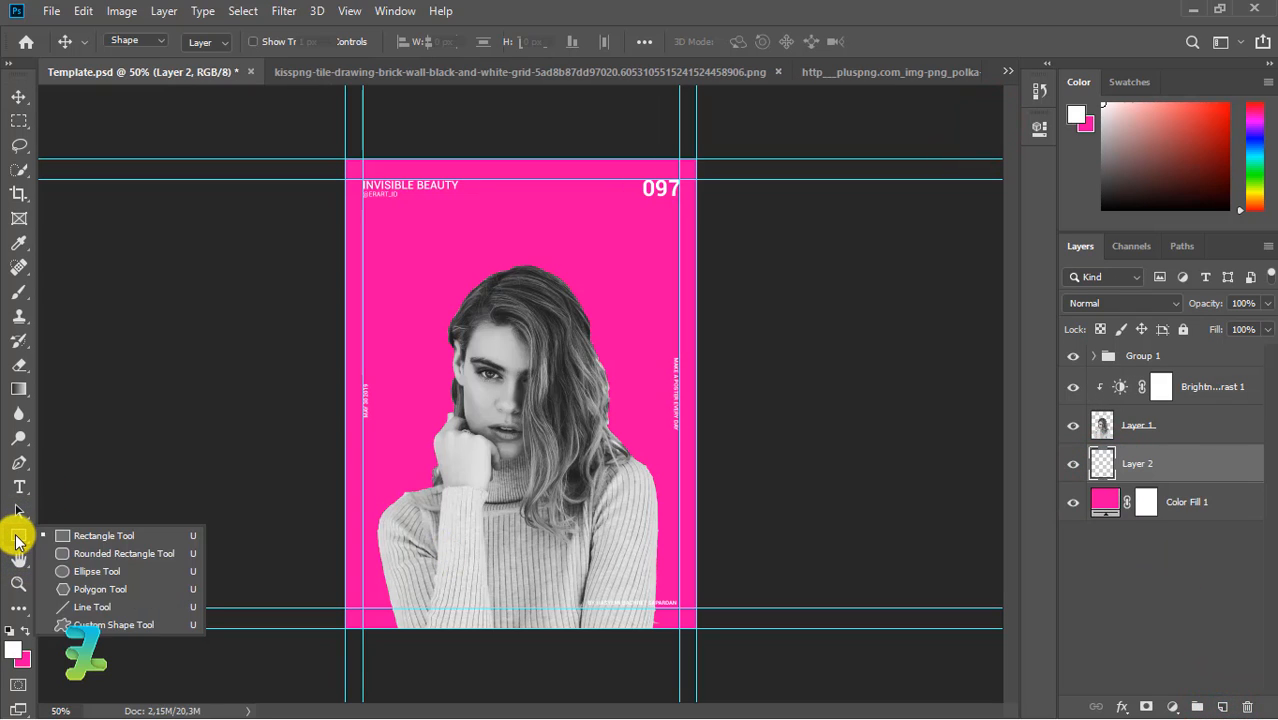
{"action": "left_click", "coordinate": [77, 583]}
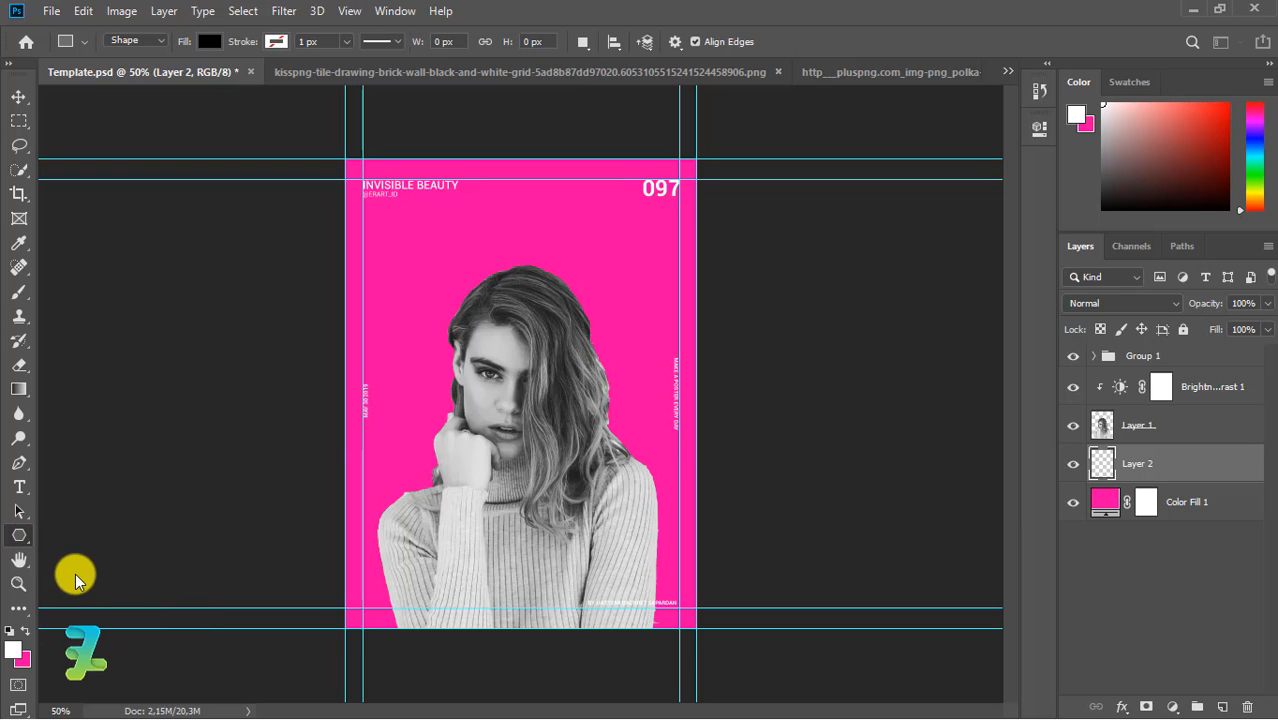
{"action": "left_click", "coordinate": [28, 542]}
{"action": "left_click", "coordinate": [50, 548]}
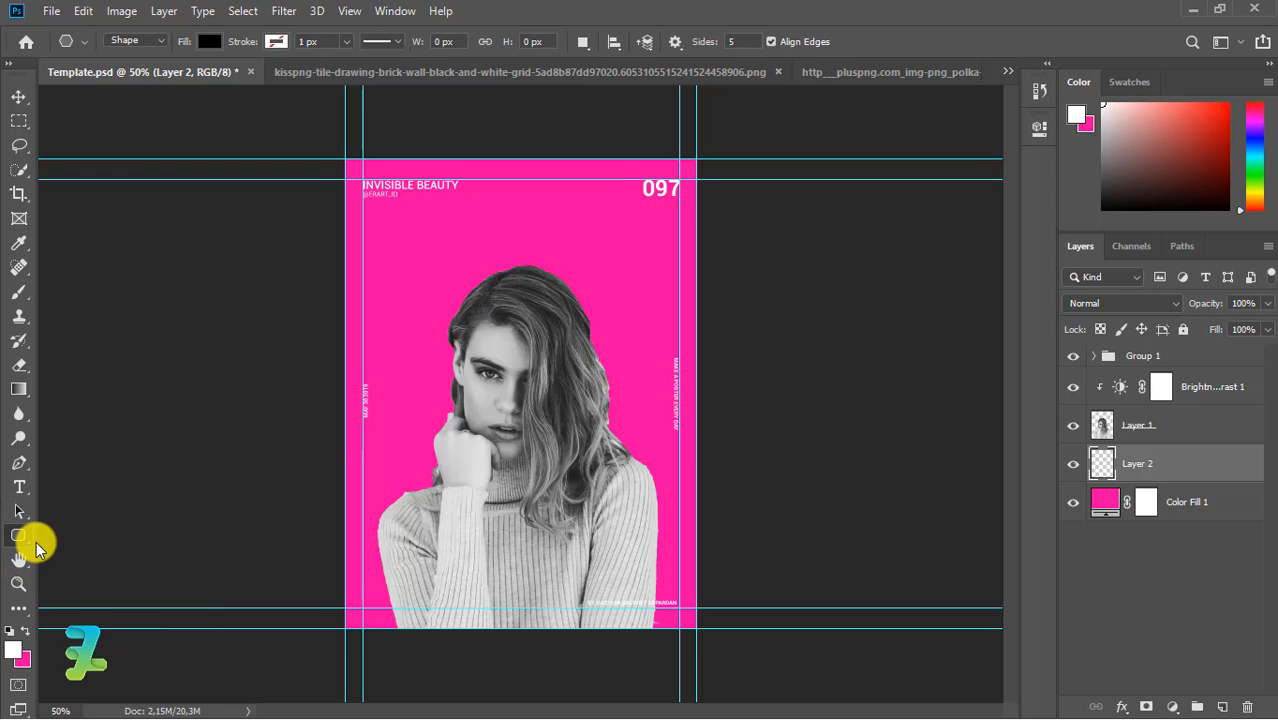
{"action": "left_click", "coordinate": [27, 540]}
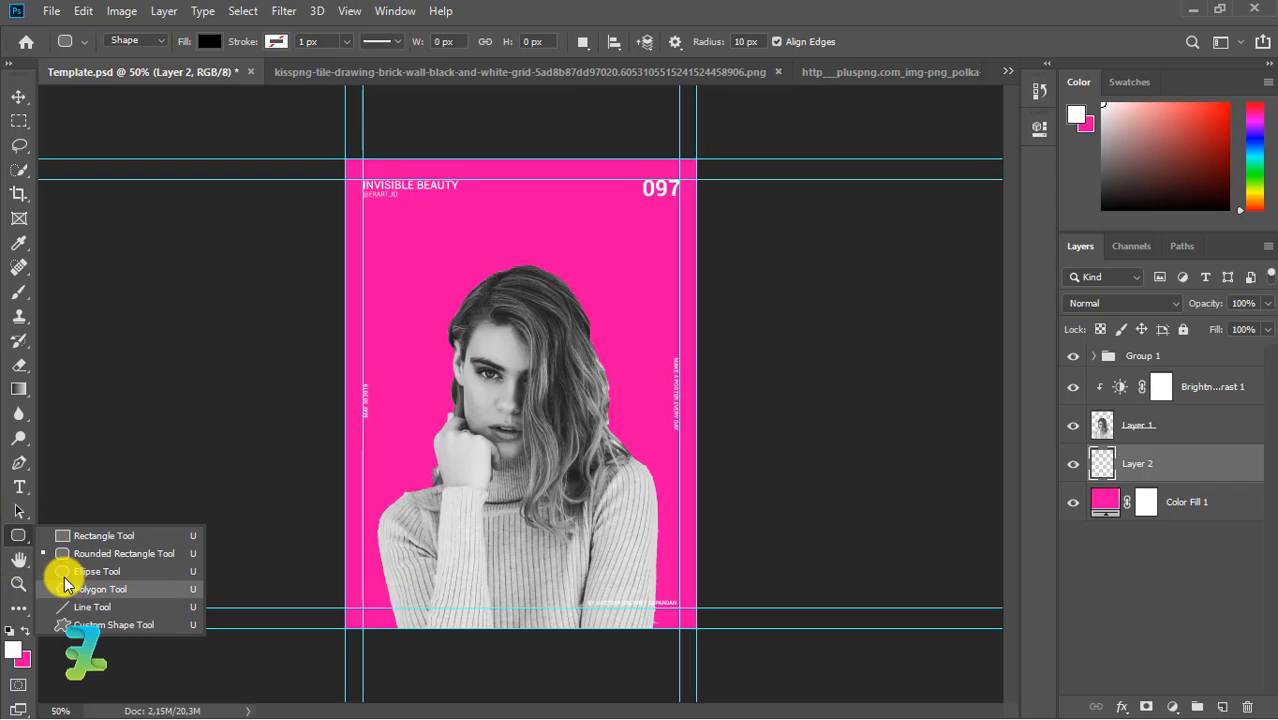
{"action": "left_click", "coordinate": [63, 576]}
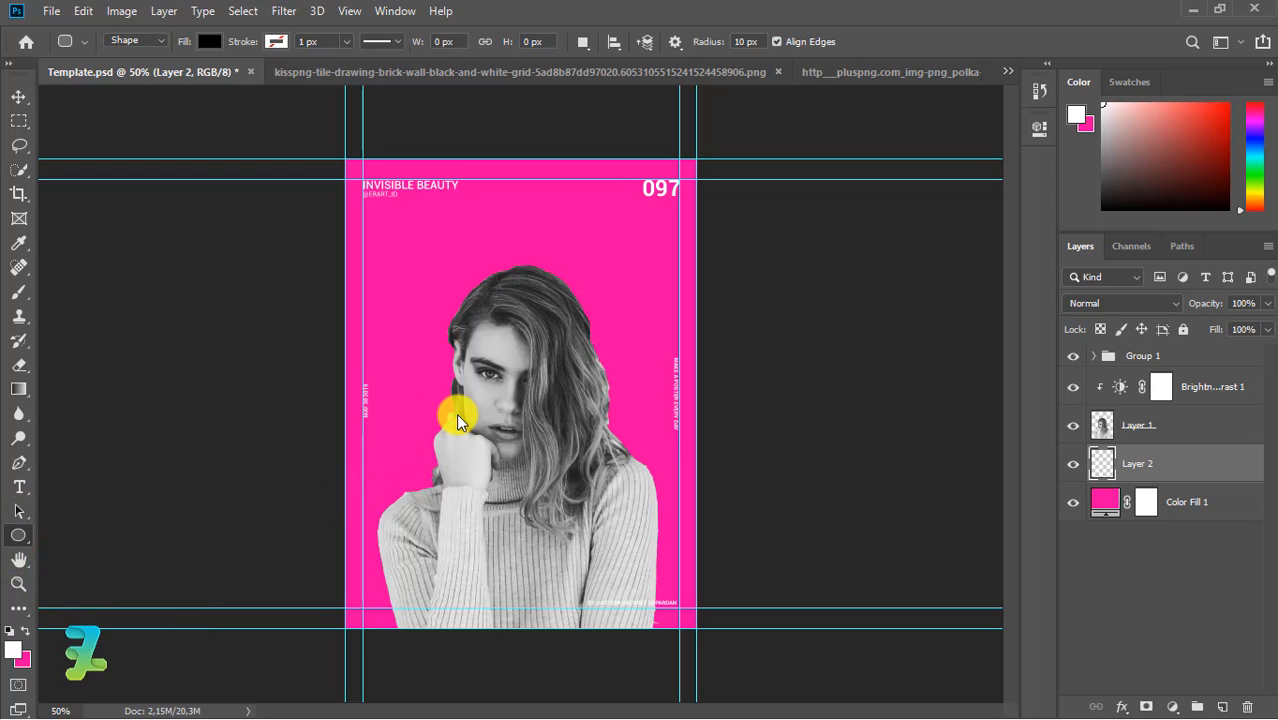
{"action": "left_click", "coordinate": [410, 266]}
{"action": "left_click_drag", "start_coordinate": [600, 411], "coordinate": [704, 518]}
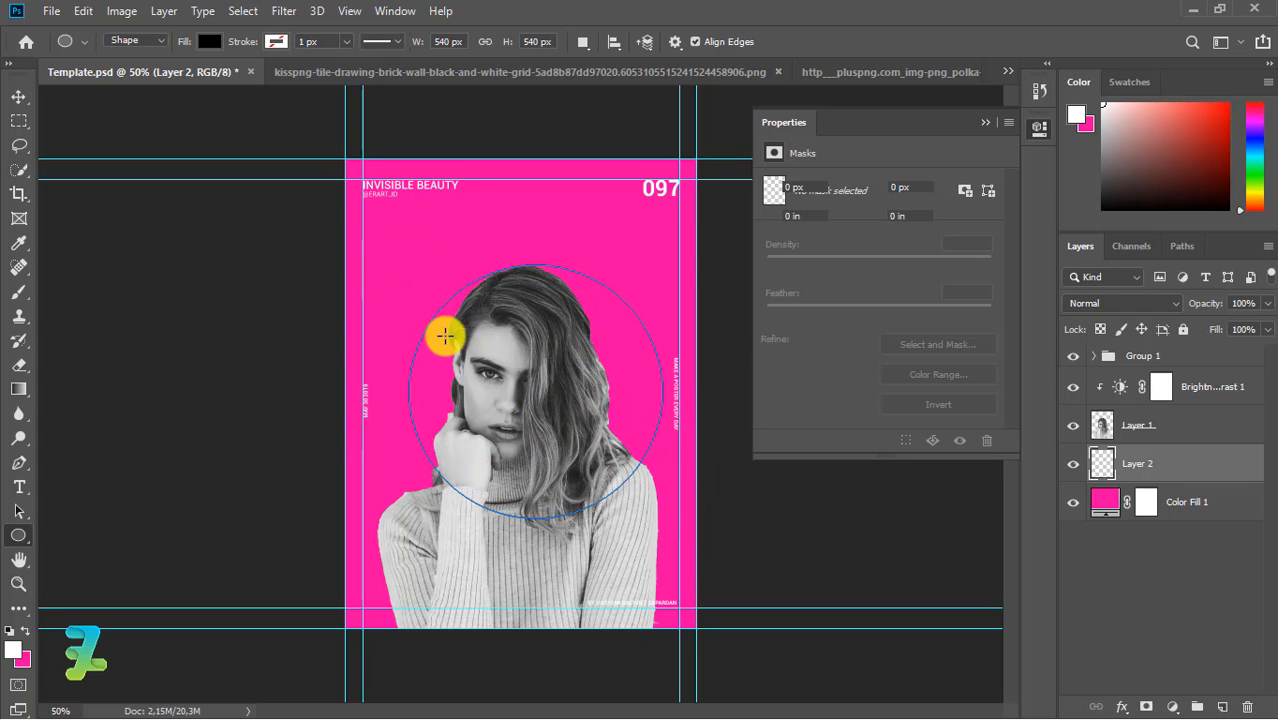
{"action": "left_click", "coordinate": [986, 122]}
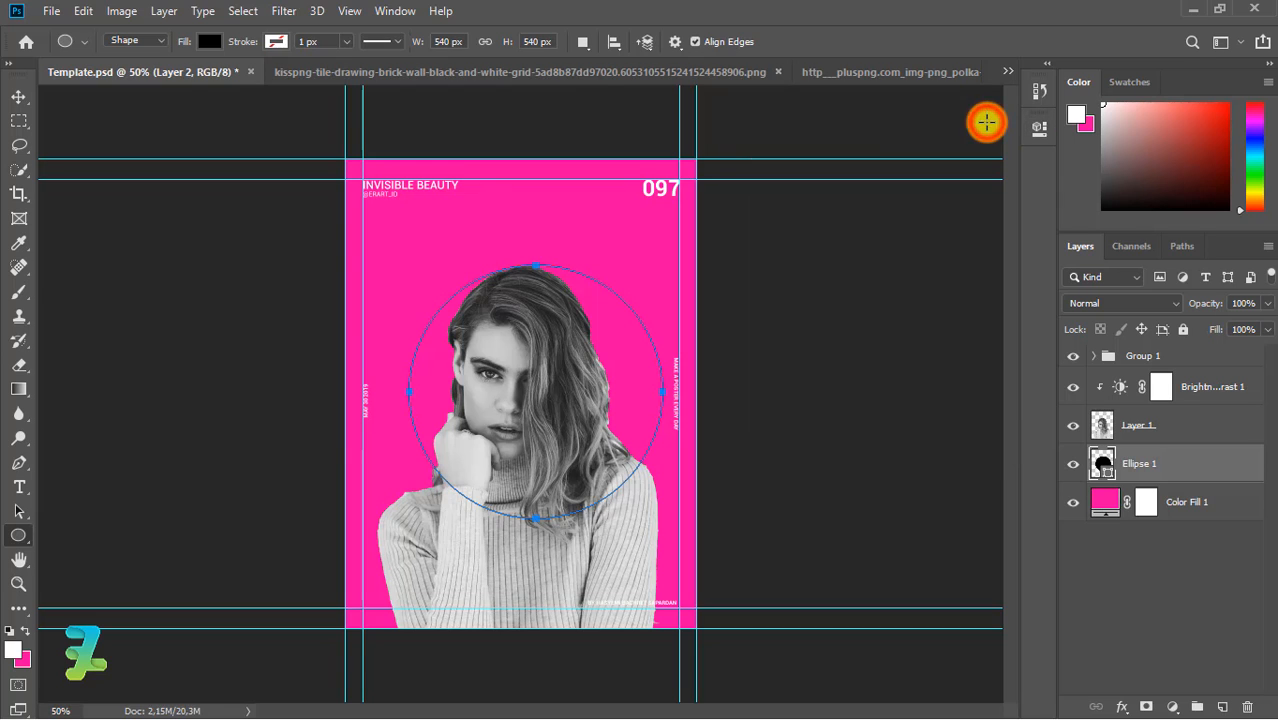
Step: Centre the circle on the poster canvas, then move it straight up so it sits behind the woman's head
{"action": "left_click", "coordinate": [14, 96]}
{"action": "key", "text": "ctrl+a"}
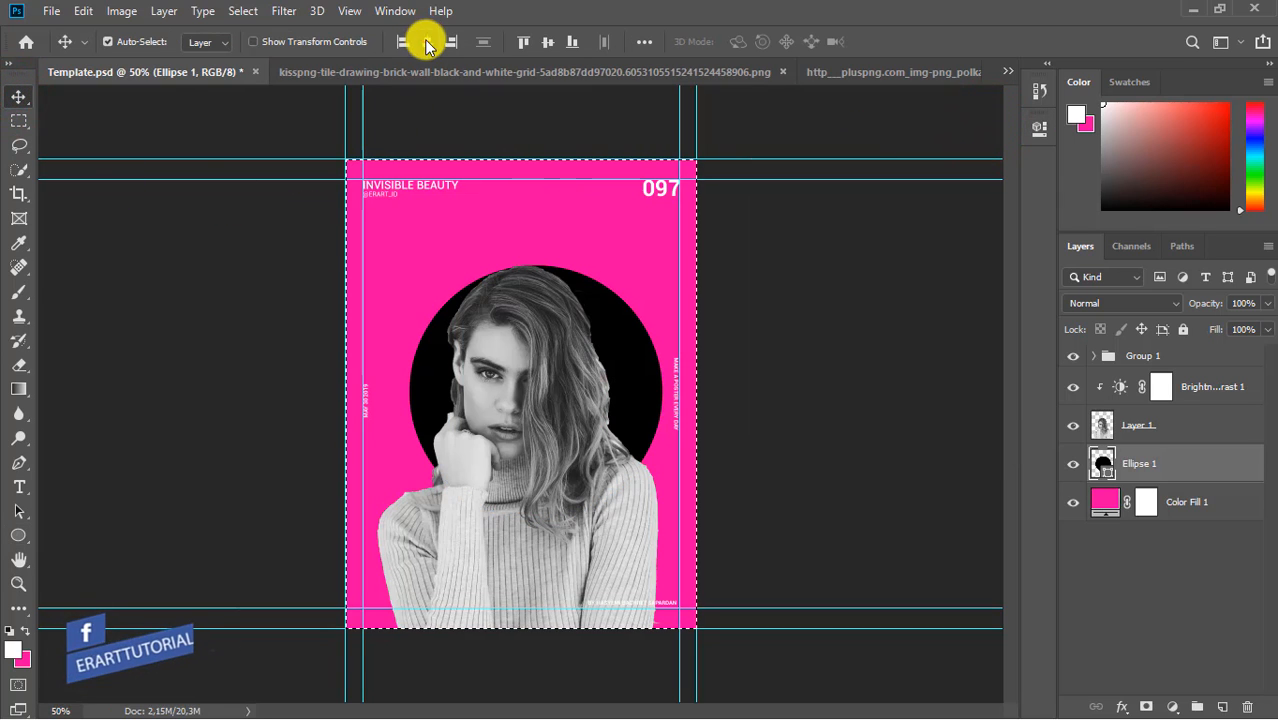
{"action": "left_click", "coordinate": [427, 44]}
{"action": "left_click", "coordinate": [547, 42]}
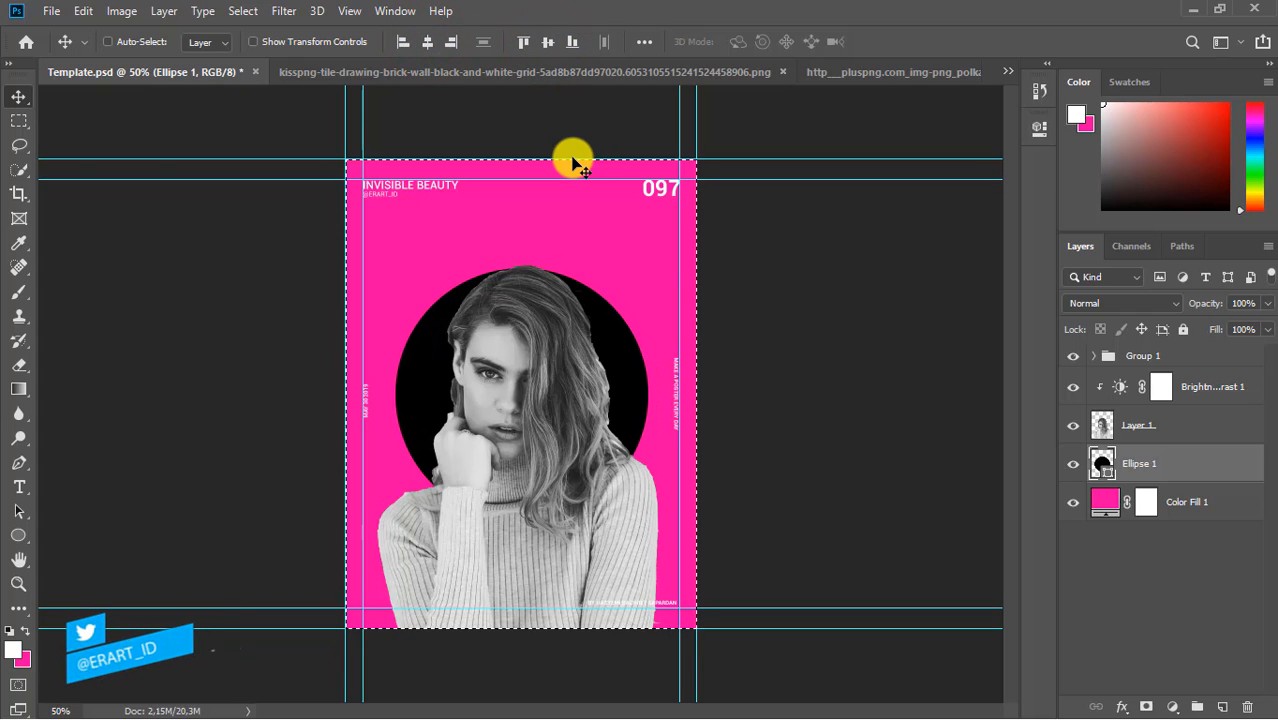
{"action": "key", "text": "ctrl+d"}
{"action": "left_click_drag", "start_coordinate": [613, 372], "coordinate": [623, 322]}
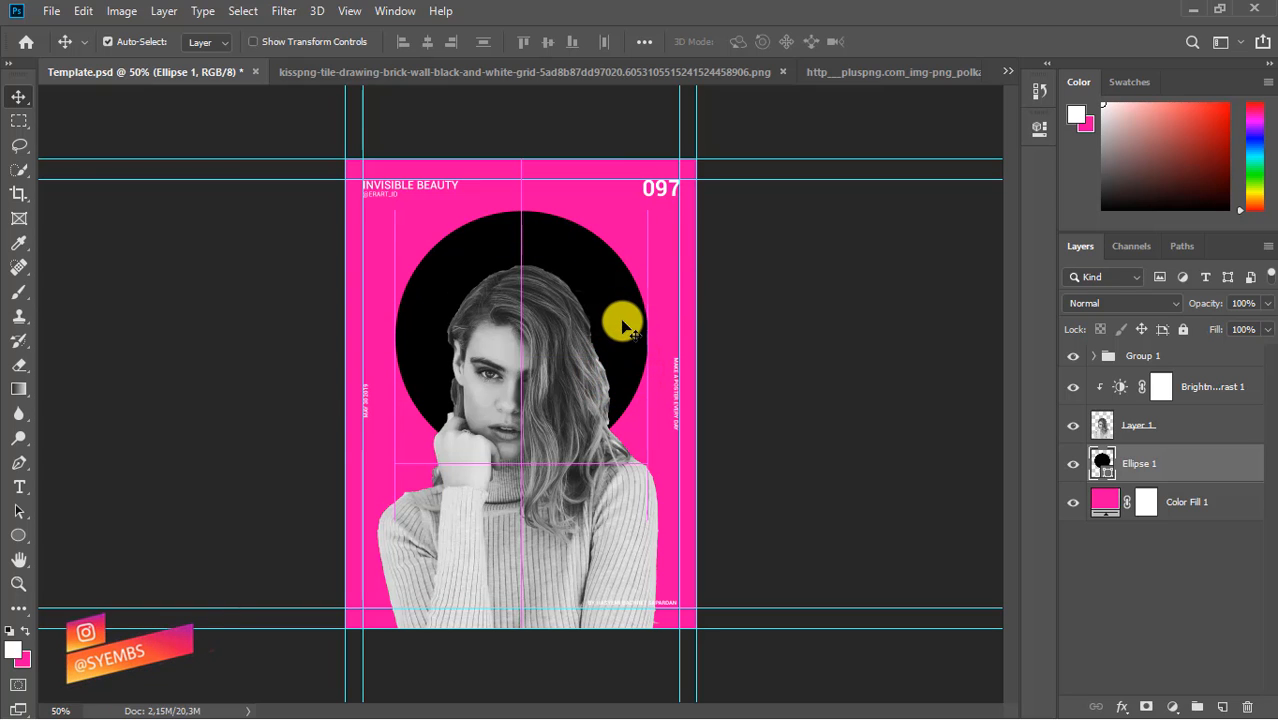
Step: Change the circle's fill to the blue, red and yellow linear gradient preset
{"action": "left_click", "coordinate": [19, 540]}
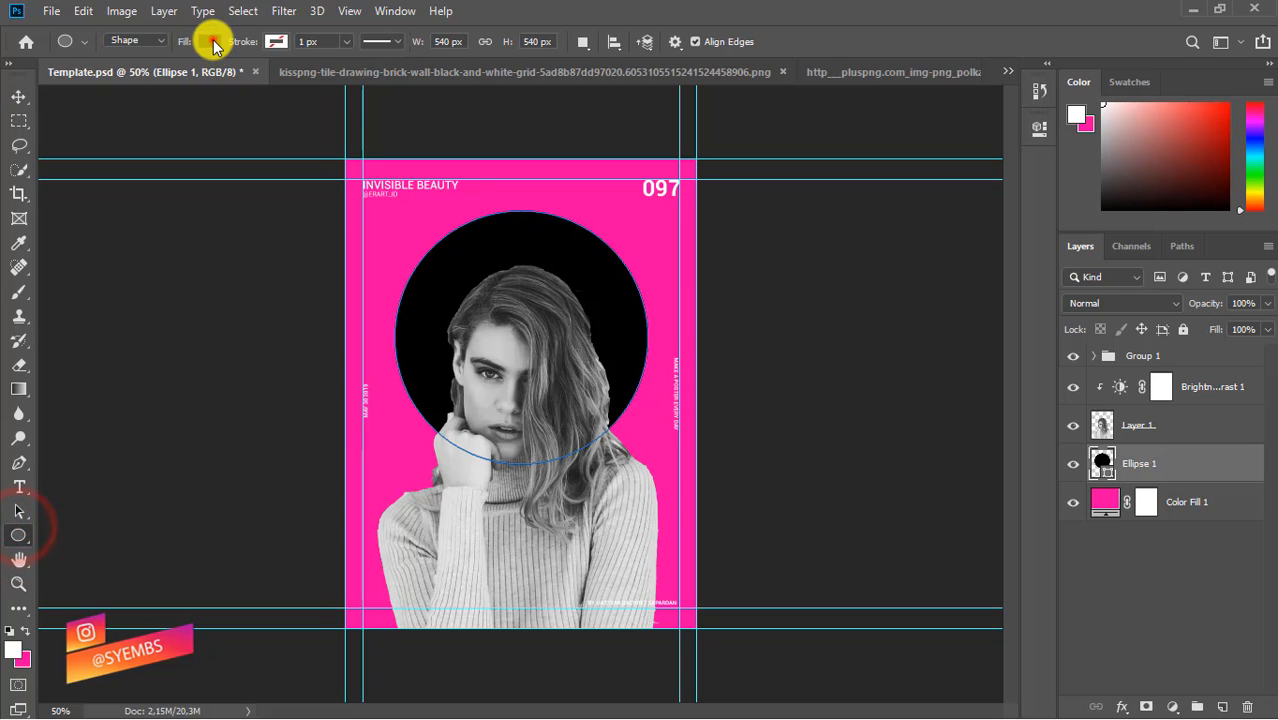
{"action": "left_click", "coordinate": [210, 41]}
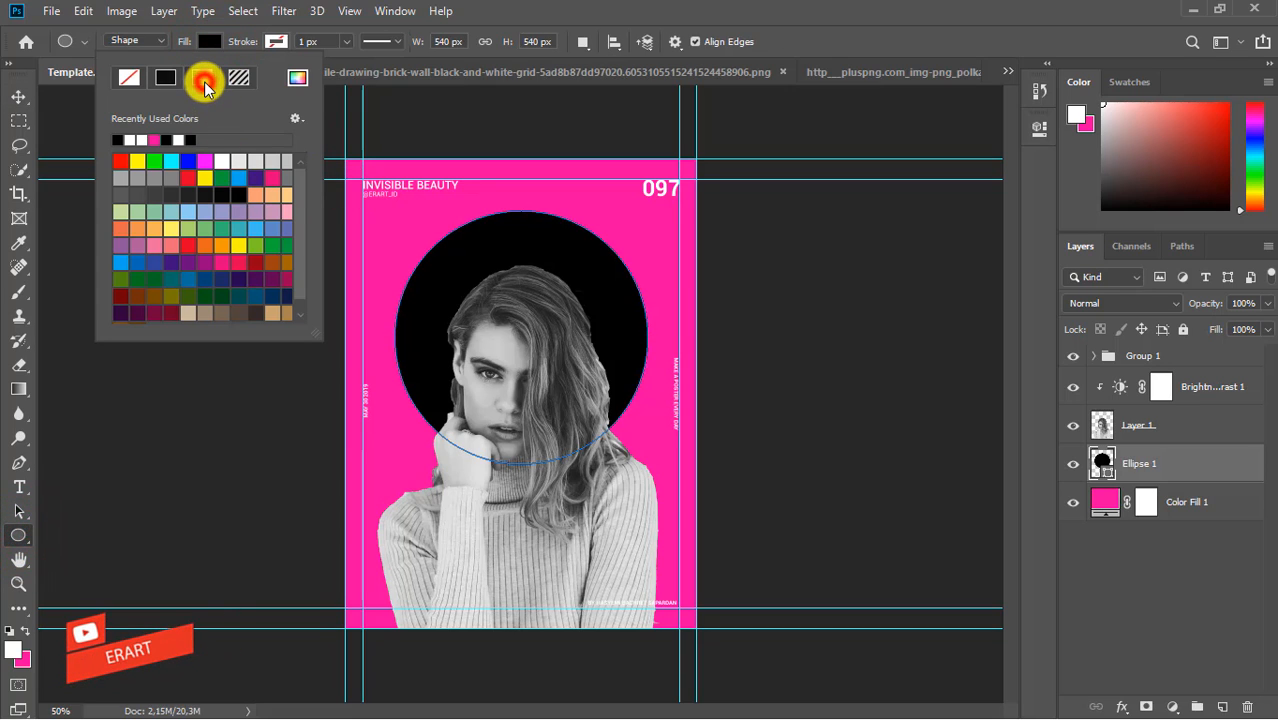
{"action": "left_click", "coordinate": [203, 77]}
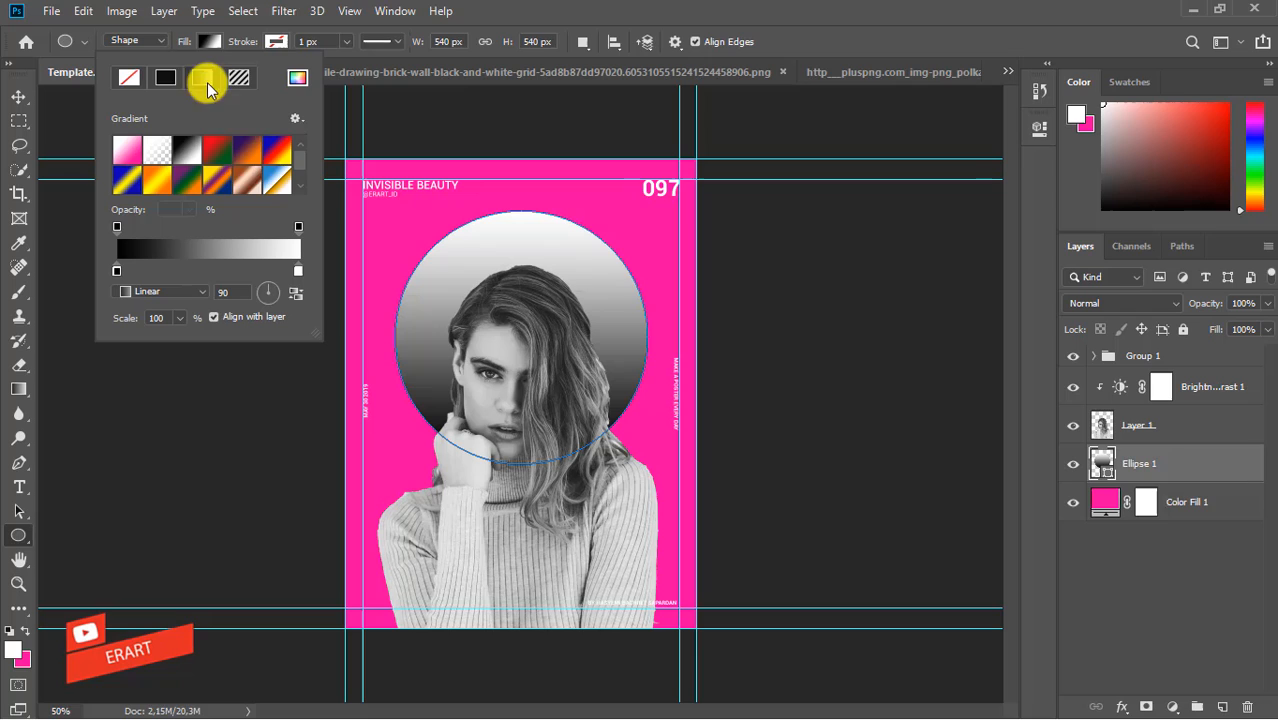
{"action": "left_click", "coordinate": [279, 153]}
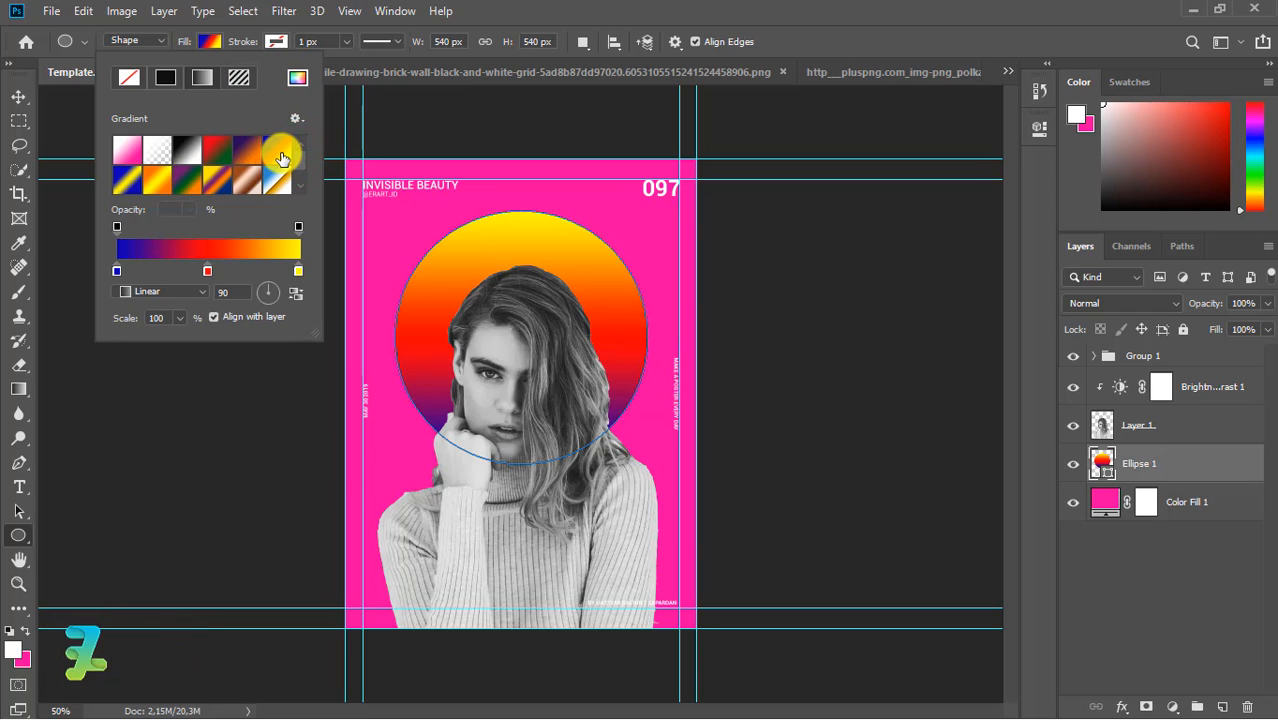
Step: Recolour the middle red stop of the circle's gradient to magenta
{"action": "double_click", "coordinate": [208, 271]}
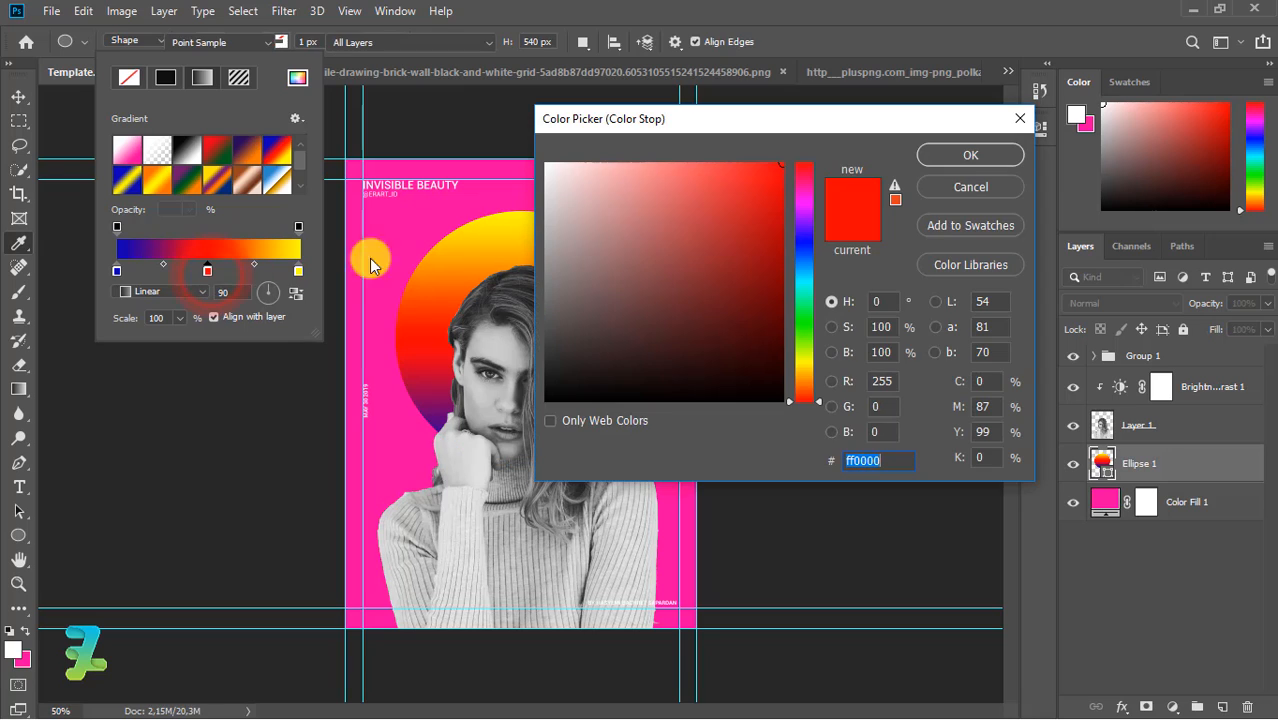
{"action": "mouse_move", "coordinate": [800, 220]}
{"action": "left_mouse_down"}
{"action": "mouse_move", "coordinate": [799, 206]}
{"action": "mouse_move", "coordinate": [762, 200]}
{"action": "mouse_move", "coordinate": [804, 205]}
{"action": "mouse_move", "coordinate": [745, 227]}
{"action": "mouse_move", "coordinate": [779, 184]}
{"action": "mouse_move", "coordinate": [759, 185]}
{"action": "left_mouse_up"}
{"action": "left_click", "coordinate": [807, 204]}
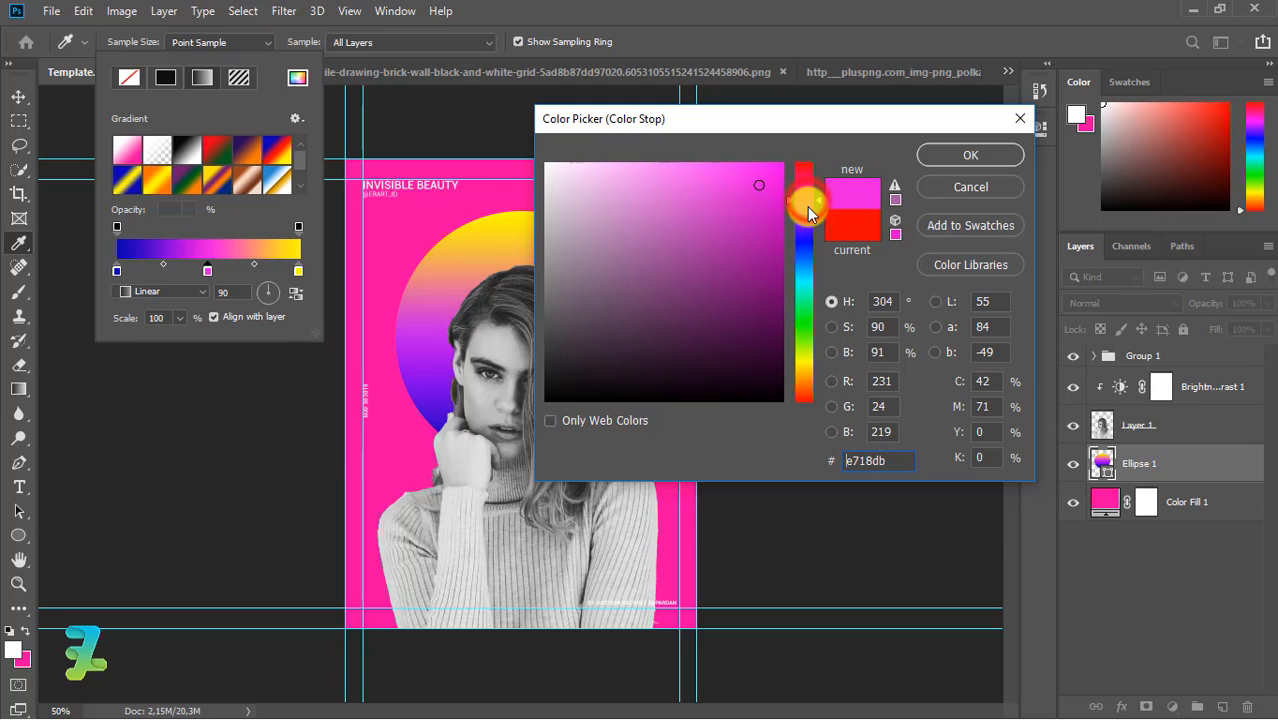
{"action": "left_click", "coordinate": [936, 154]}
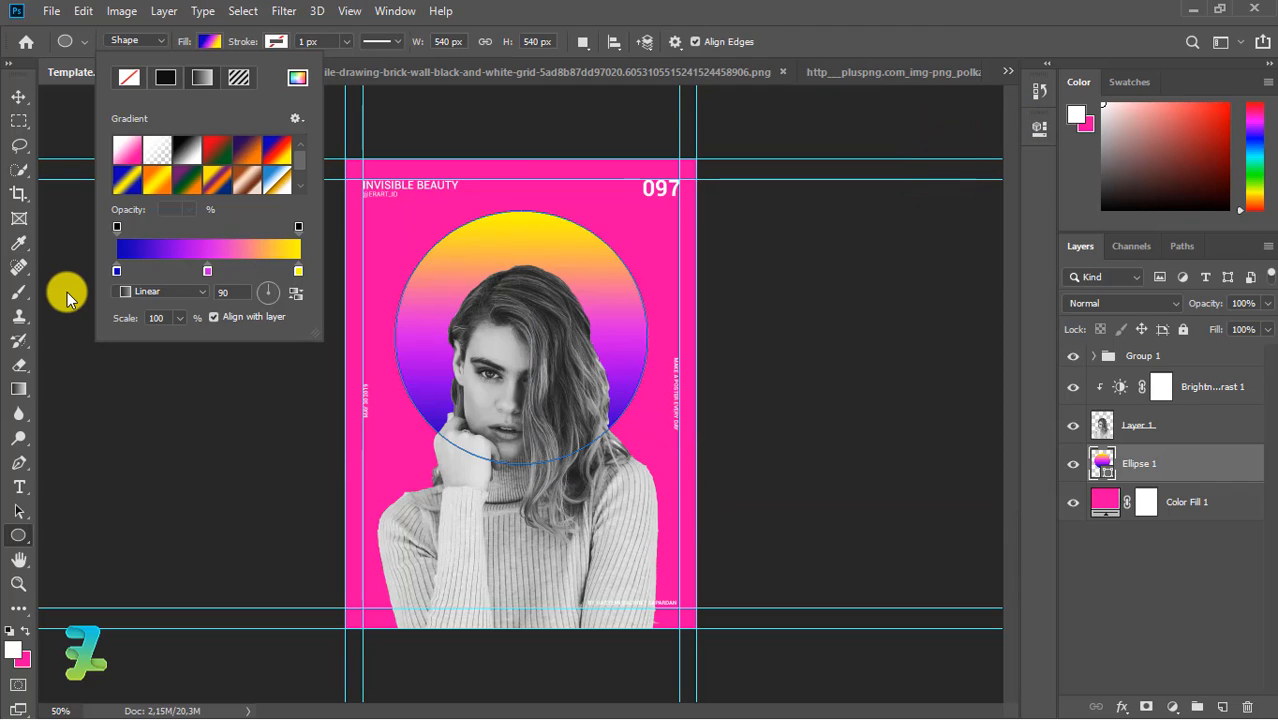
Step: Recolour the gradient's blue stop to a muted dark indigo and rotate the gradient angle to 128 degrees
{"action": "double_click", "coordinate": [118, 277]}
{"action": "left_click", "coordinate": [774, 186]}
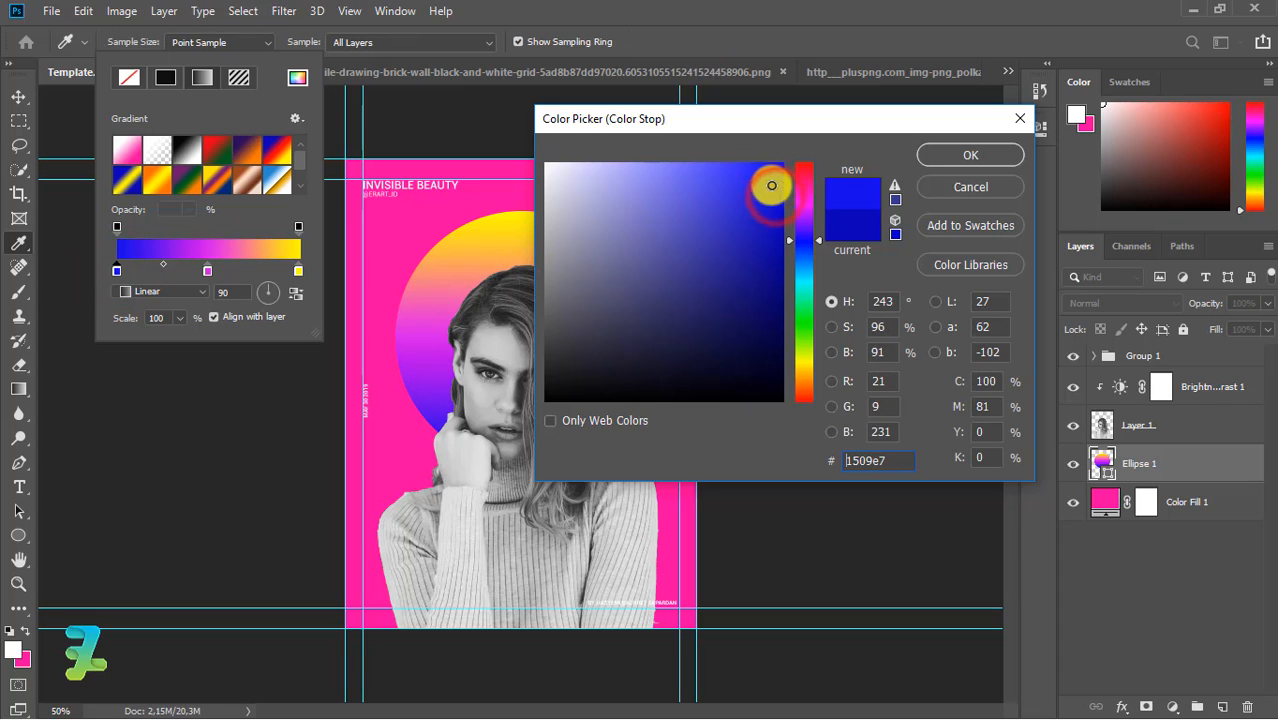
{"action": "mouse_move", "coordinate": [771, 186]}
{"action": "left_mouse_down"}
{"action": "mouse_move", "coordinate": [719, 191]}
{"action": "mouse_move", "coordinate": [790, 157]}
{"action": "mouse_move", "coordinate": [830, 168]}
{"action": "left_mouse_up"}
{"action": "left_click", "coordinate": [797, 178]}
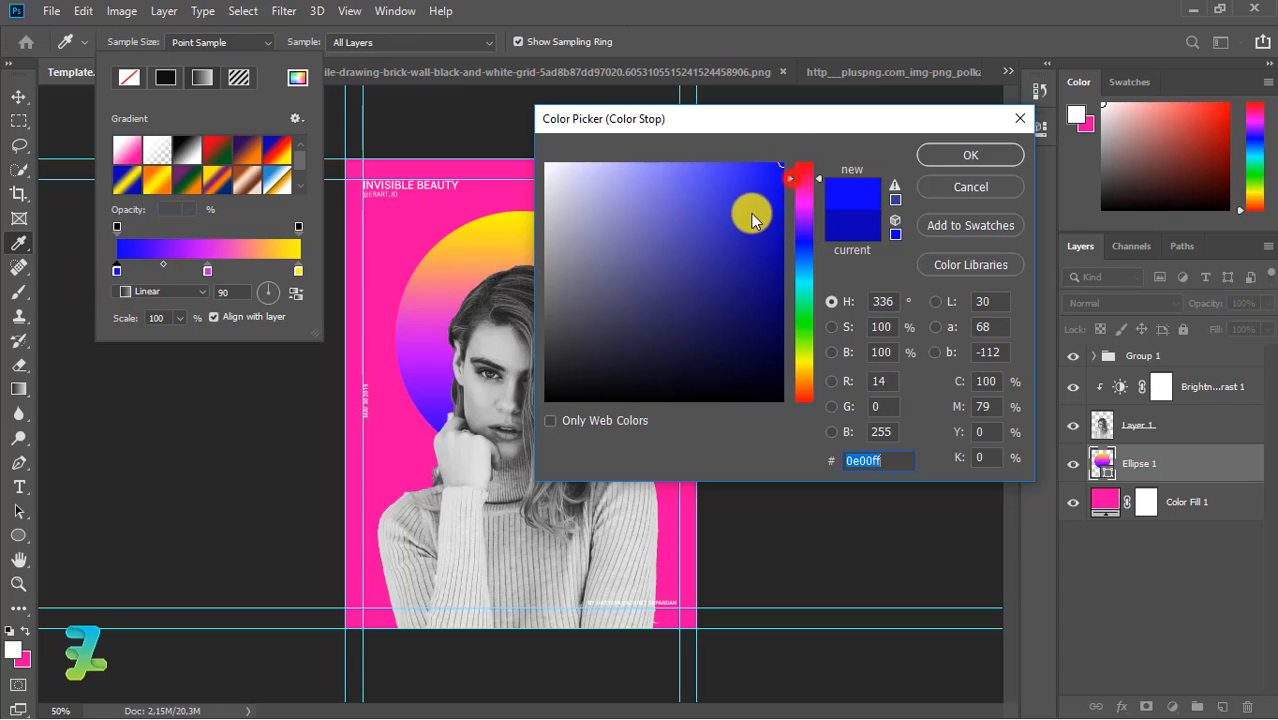
{"action": "mouse_move", "coordinate": [752, 218]}
{"action": "left_mouse_down"}
{"action": "mouse_move", "coordinate": [777, 230]}
{"action": "mouse_move", "coordinate": [779, 281]}
{"action": "mouse_move", "coordinate": [803, 243]}
{"action": "mouse_move", "coordinate": [782, 304]}
{"action": "mouse_move", "coordinate": [780, 264]}
{"action": "mouse_move", "coordinate": [730, 283]}
{"action": "mouse_move", "coordinate": [736, 274]}
{"action": "left_mouse_up"}
{"action": "left_click", "coordinate": [968, 152]}
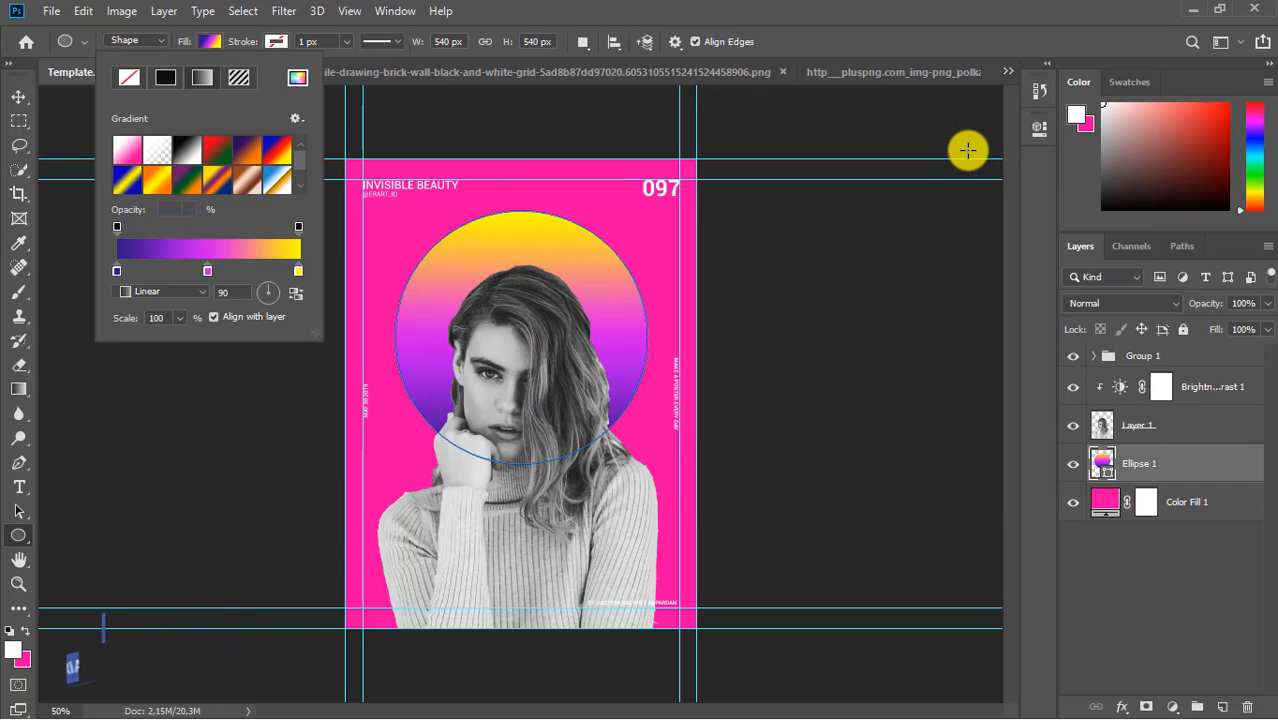
{"action": "left_click", "coordinate": [259, 292]}
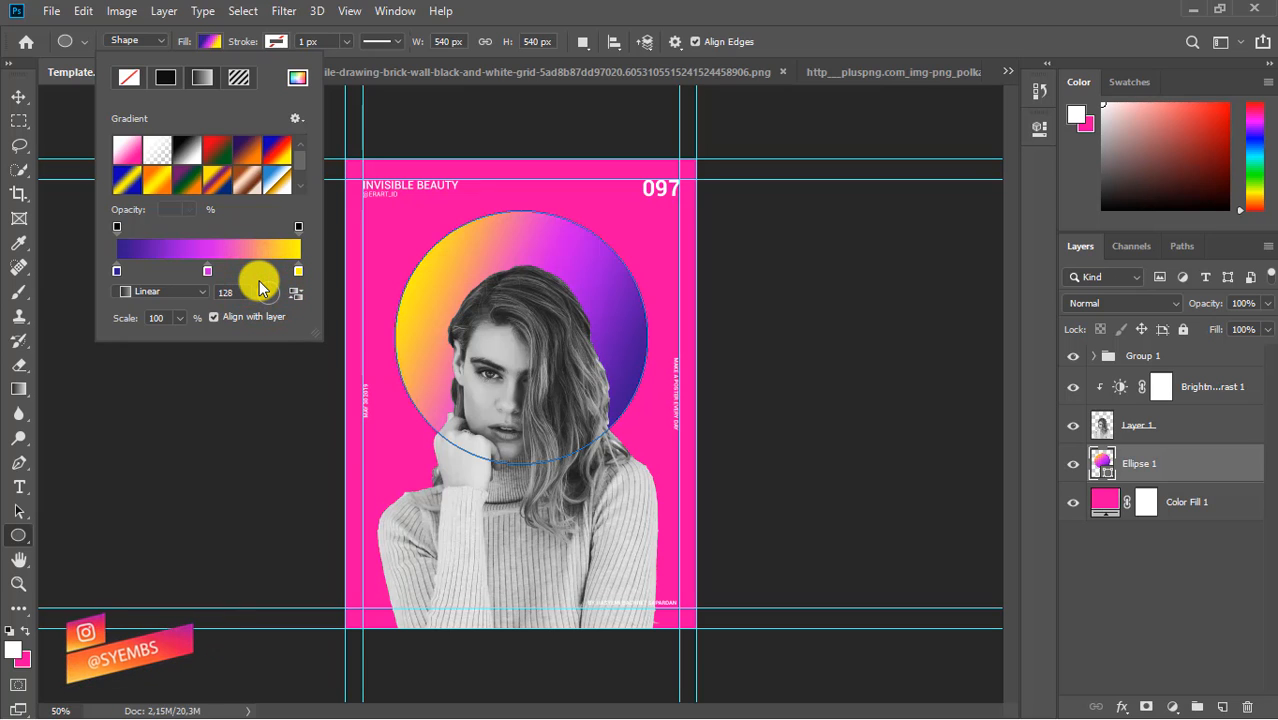
{"action": "left_click", "coordinate": [18, 112]}
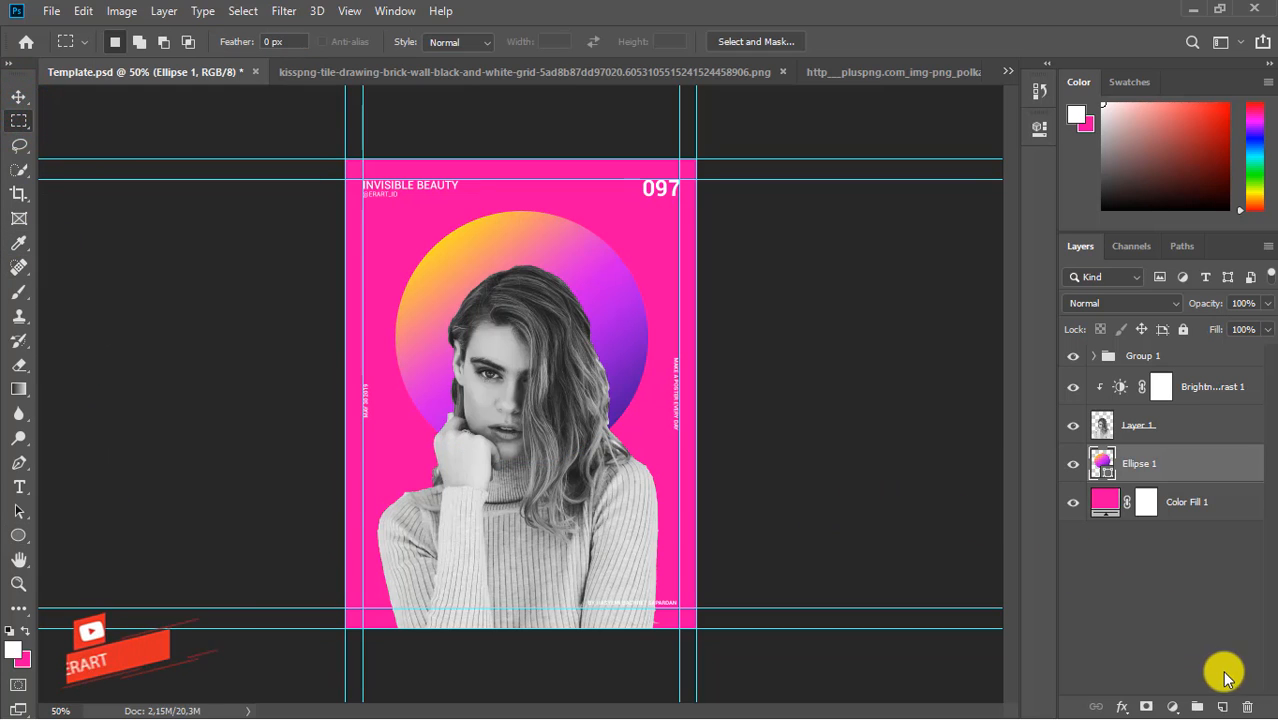
Step: Add a new layer above Ellipse 1 and clip it to the circle
{"action": "left_click", "coordinate": [1222, 707]}
{"action": "right_click", "coordinate": [1228, 463]}
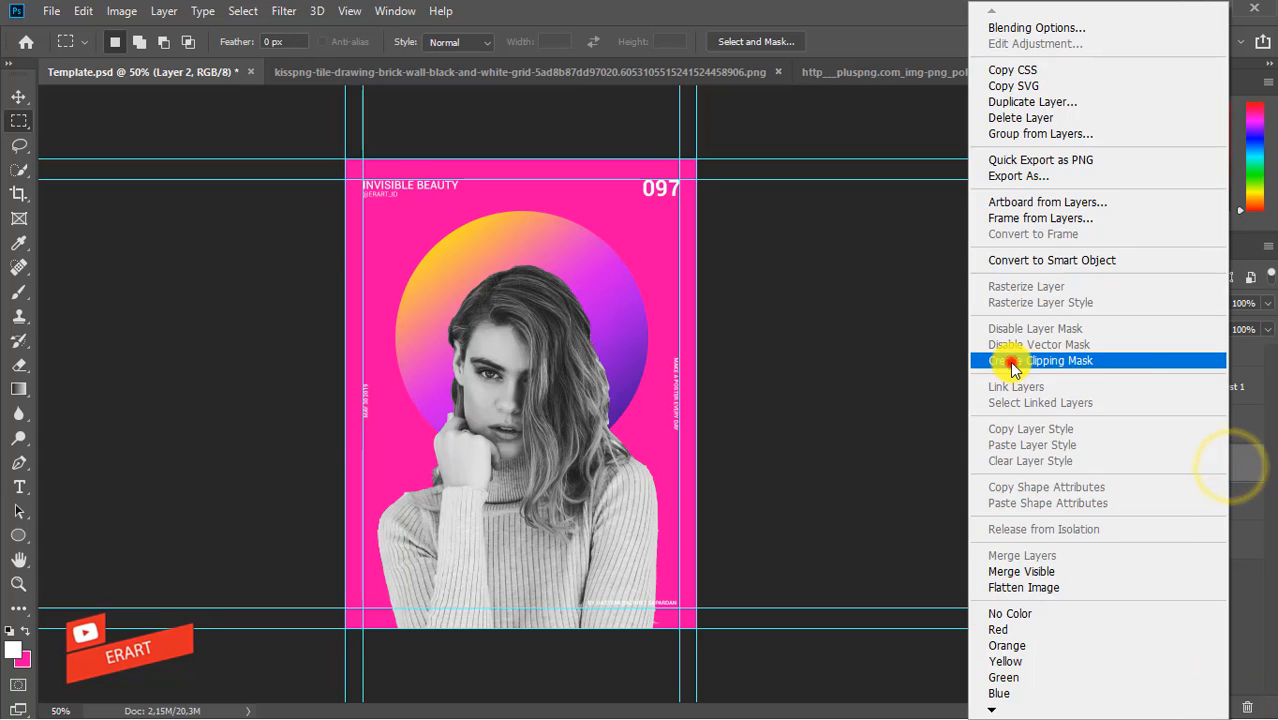
{"action": "left_click", "coordinate": [1013, 362]}
Step: Paint bright green over the circle's top edge on Layer 2 with a soft 400 px brush and set the layer's opacity to 78%
{"action": "left_click", "coordinate": [15, 648]}
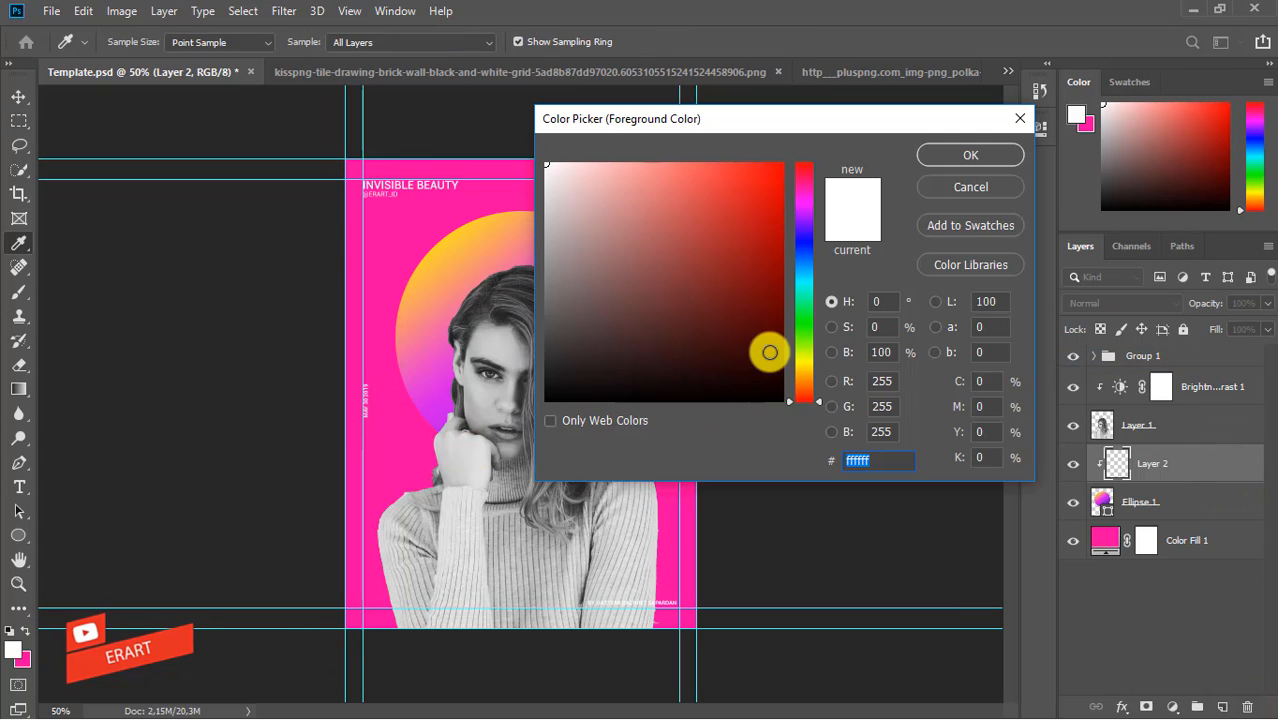
{"action": "left_click", "coordinate": [801, 326]}
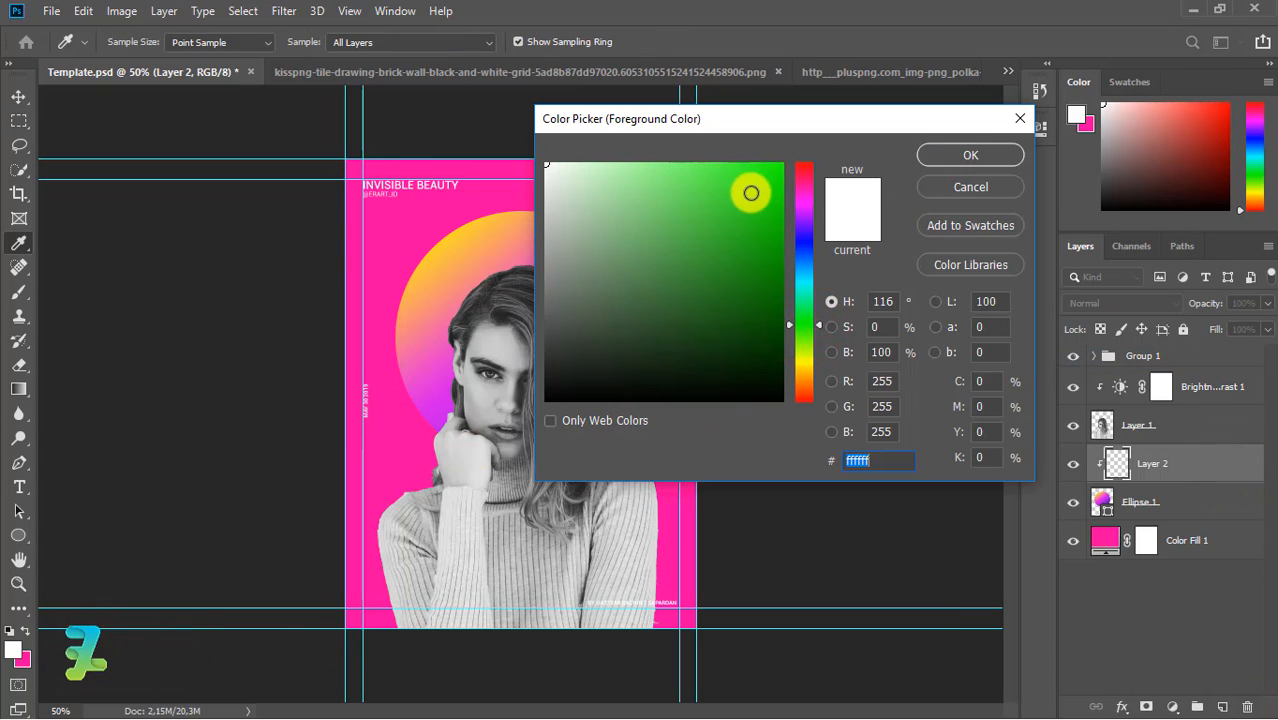
{"action": "left_click_drag", "start_coordinate": [768, 197], "coordinate": [784, 141]}
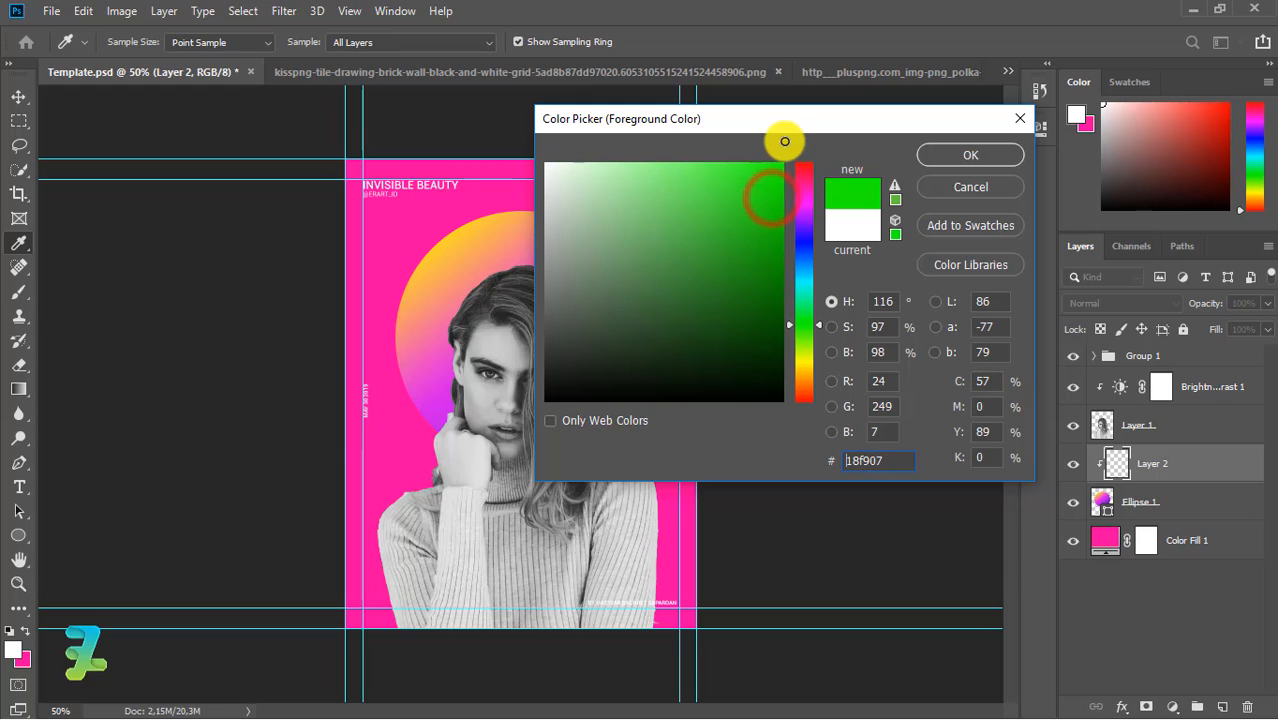
{"action": "left_click", "coordinate": [930, 150]}
{"action": "key", "text": "m"}
{"action": "left_click", "coordinate": [17, 290]}
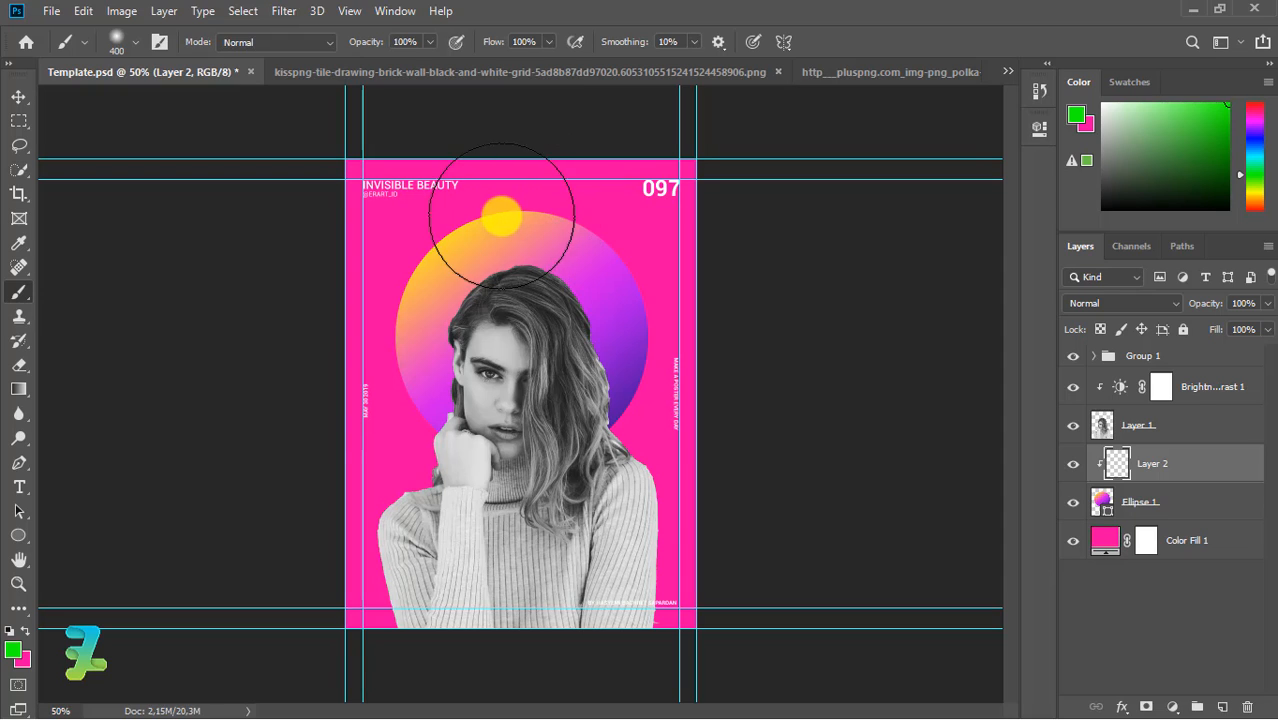
{"action": "mouse_move", "coordinate": [514, 240]}
{"action": "left_mouse_down"}
{"action": "mouse_move", "coordinate": [523, 171]}
{"action": "mouse_move", "coordinate": [520, 225]}
{"action": "left_mouse_up"}
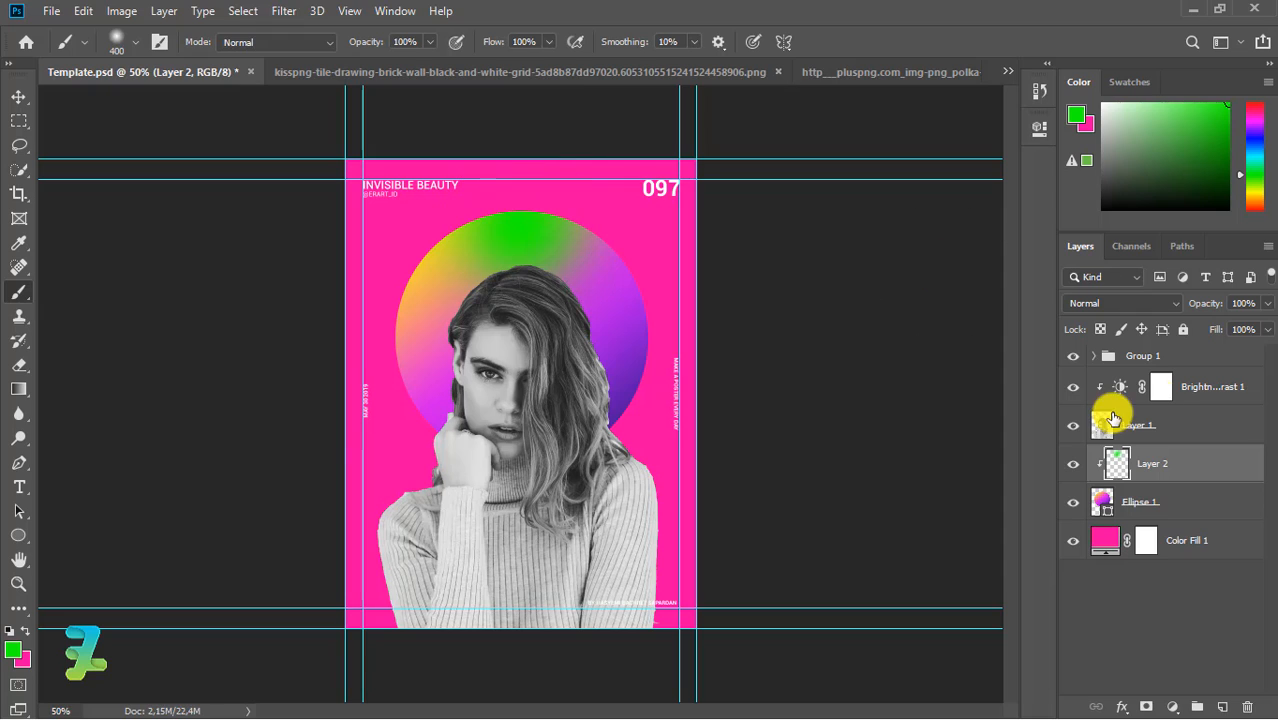
{"action": "left_click", "coordinate": [1266, 303]}
{"action": "left_click_drag", "start_coordinate": [1262, 329], "coordinate": [1247, 335]}
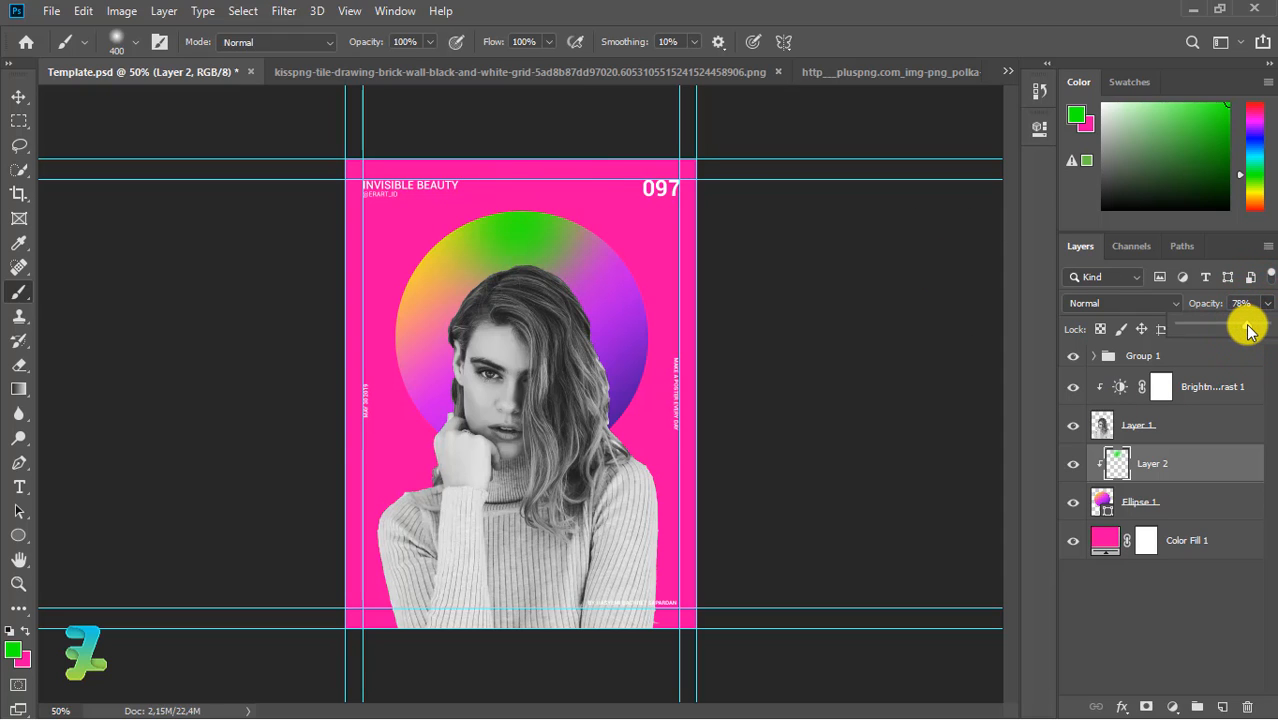
Step: Set the foreground colour to blue #0024ff and brush it over the circle's upper-right area on Layer 2
{"action": "left_click", "coordinate": [13, 650]}
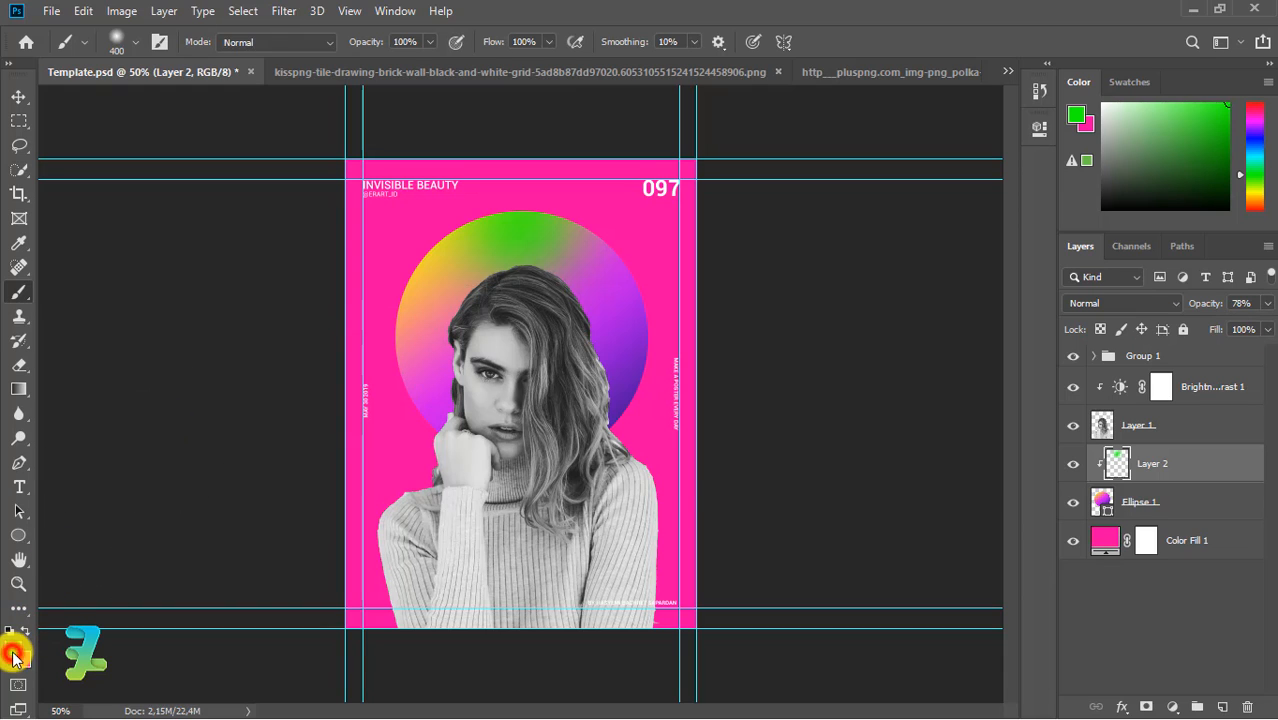
{"action": "left_click", "coordinate": [809, 249]}
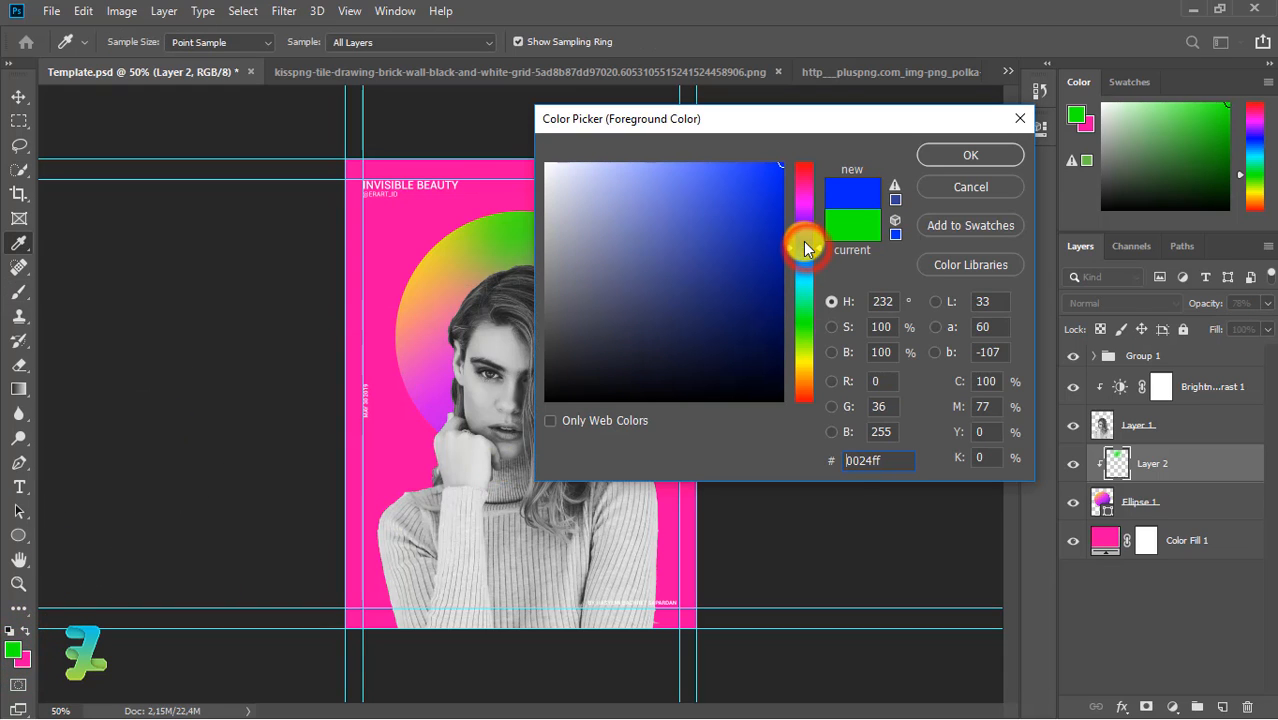
{"action": "left_click", "coordinate": [926, 152]}
{"action": "key", "text": "b"}
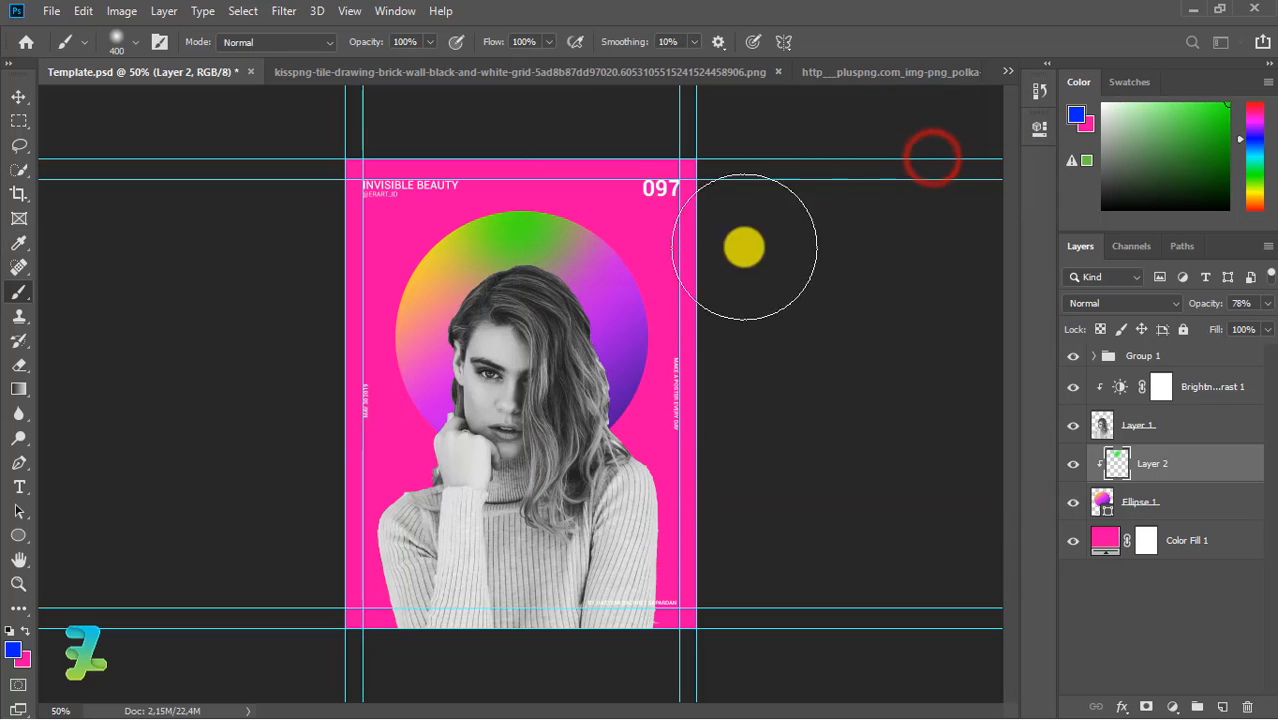
{"action": "left_click_drag", "start_coordinate": [660, 265], "coordinate": [611, 283]}
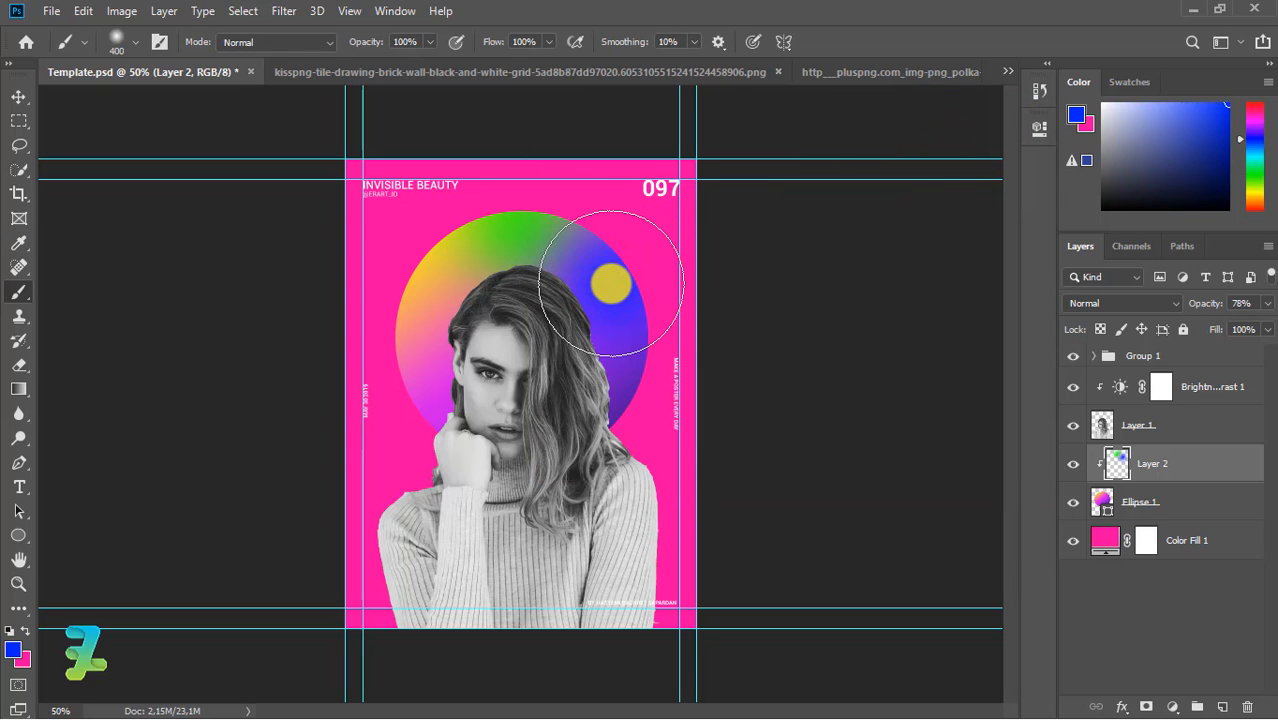
Step: Set the foreground colour to yellow #fff000 and brush it over the circle's lower-right and left edges on Layer 2
{"action": "left_click", "coordinate": [14, 652]}
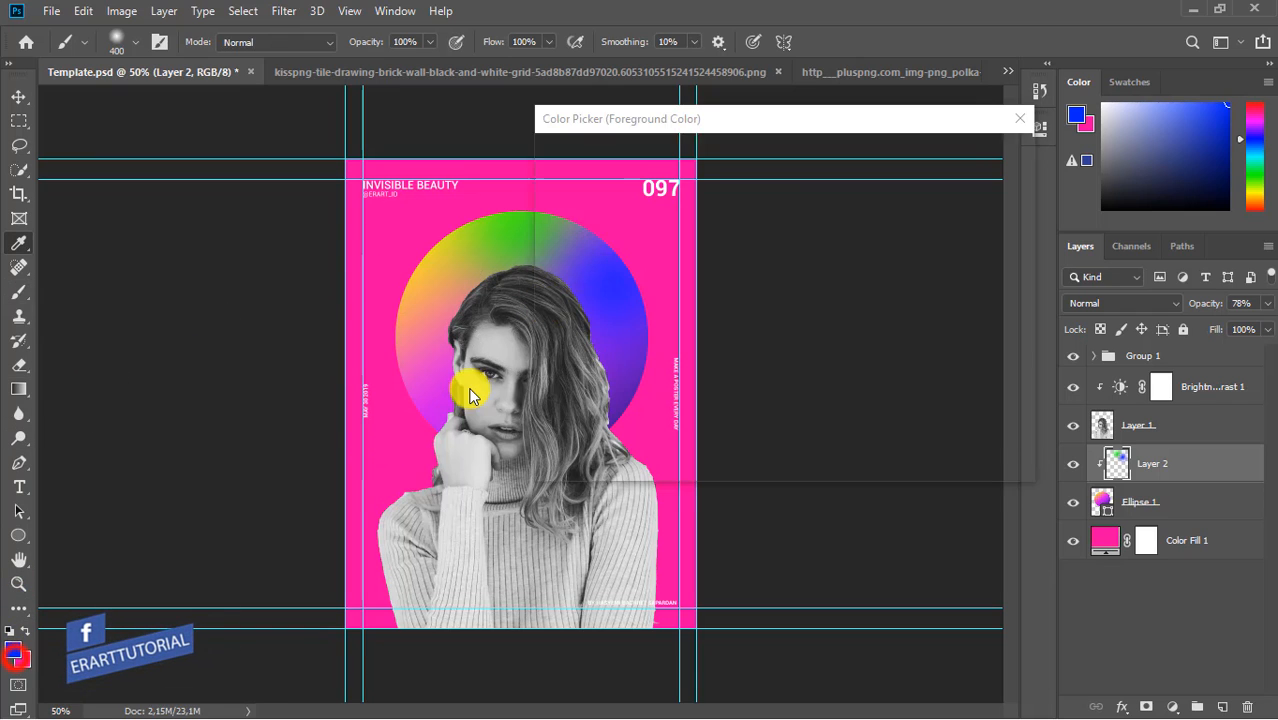
{"action": "left_click", "coordinate": [804, 364]}
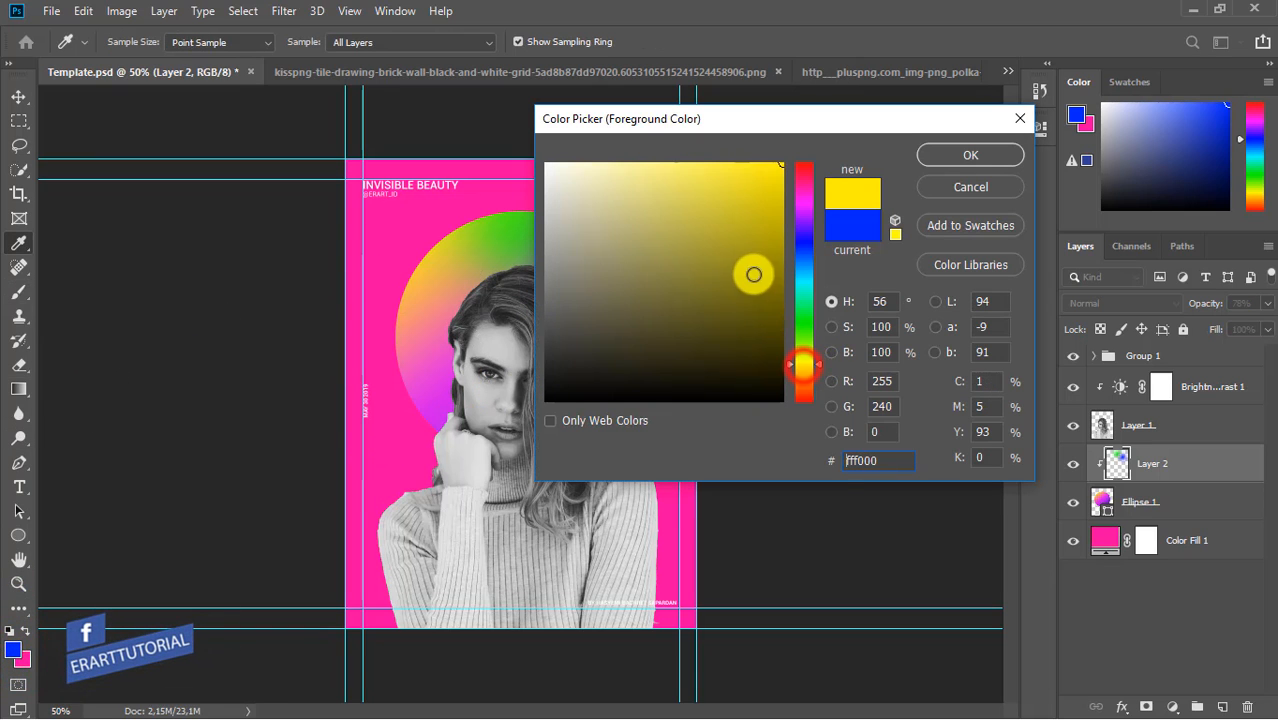
{"action": "left_click", "coordinate": [980, 156]}
{"action": "left_click", "coordinate": [611, 450]}
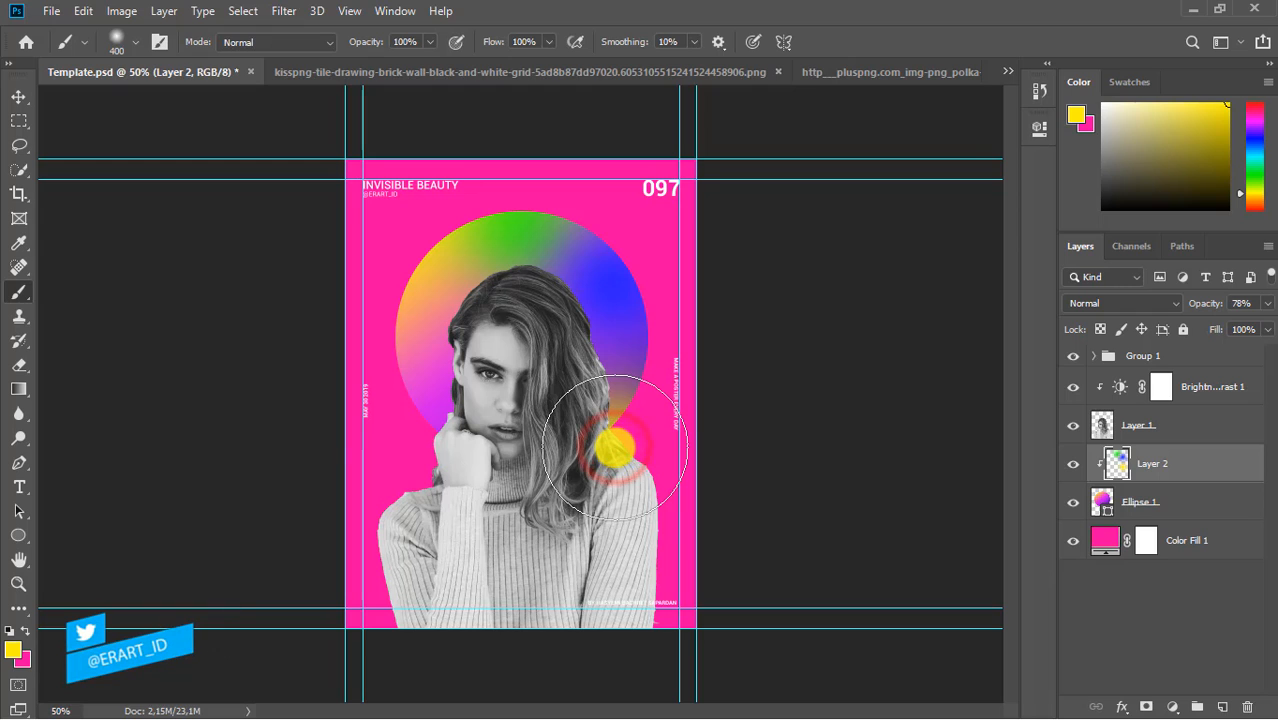
{"action": "left_click", "coordinate": [394, 305]}
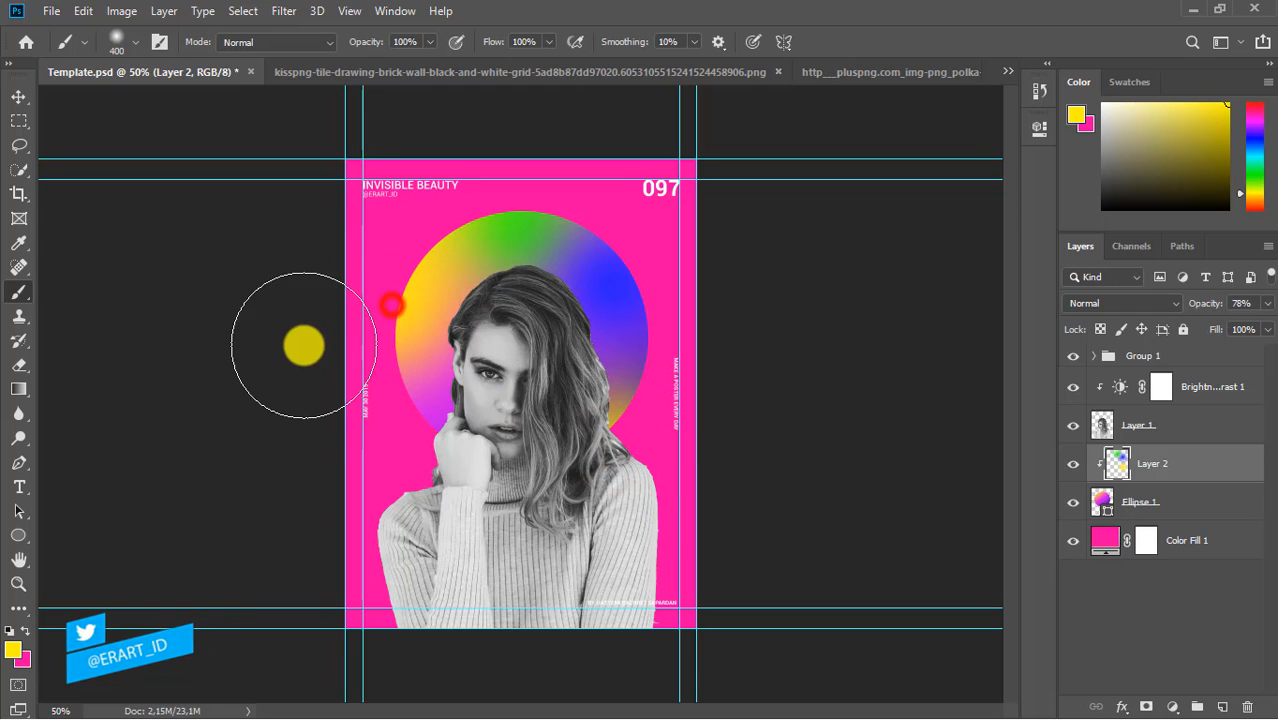
Step: Set the foreground colour to magenta #ff00f0 and brush it over the circle's lower-left area on Layer 2
{"action": "left_click", "coordinate": [14, 652]}
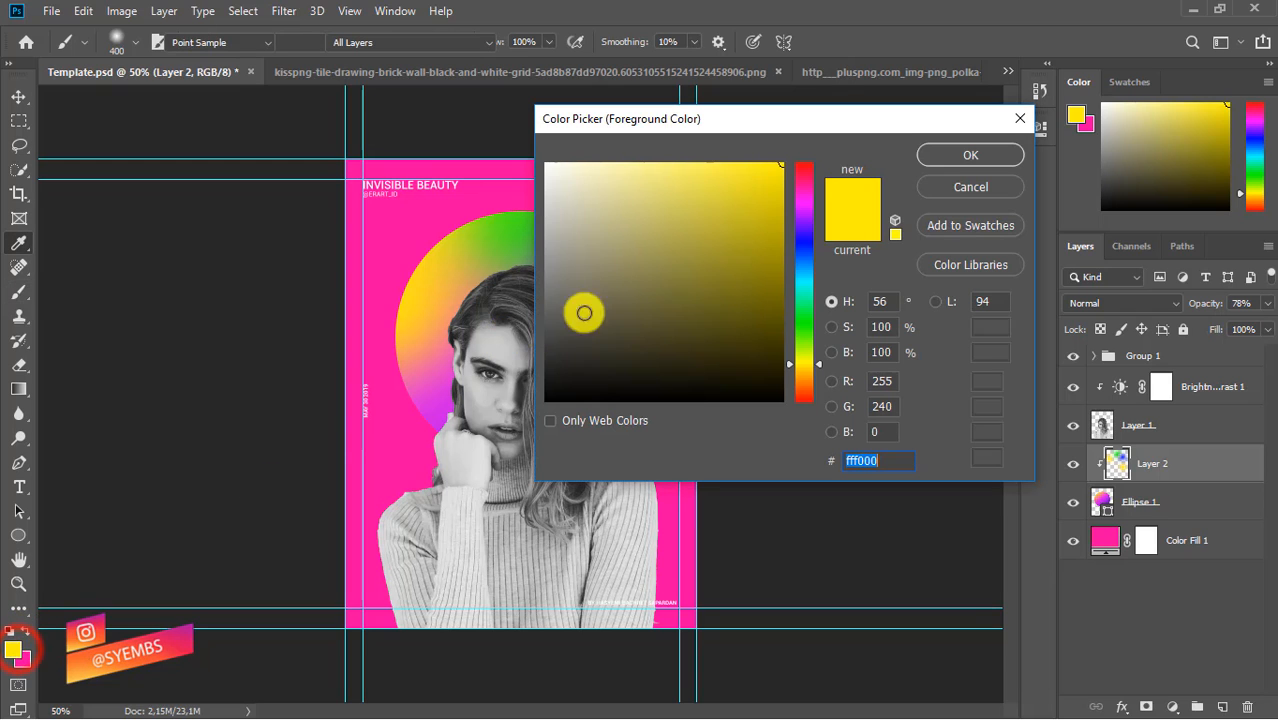
{"action": "left_click", "coordinate": [800, 200]}
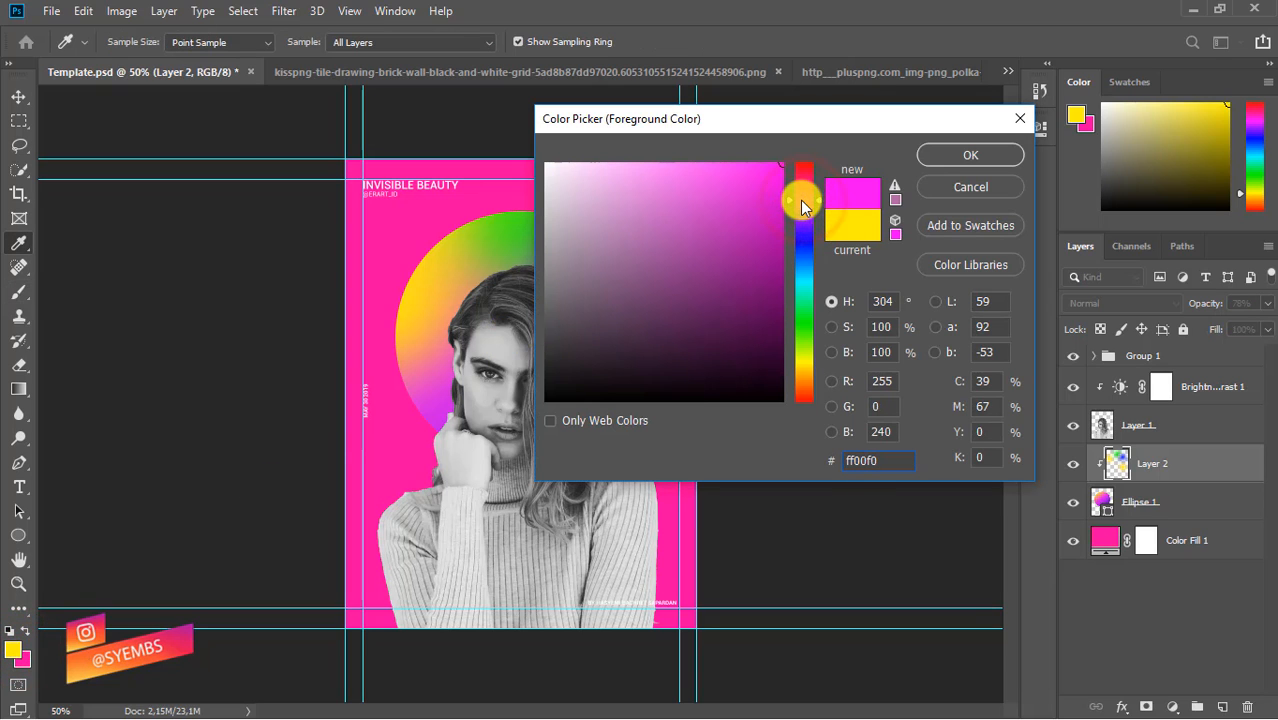
{"action": "left_click", "coordinate": [955, 154]}
{"action": "key", "text": "b"}
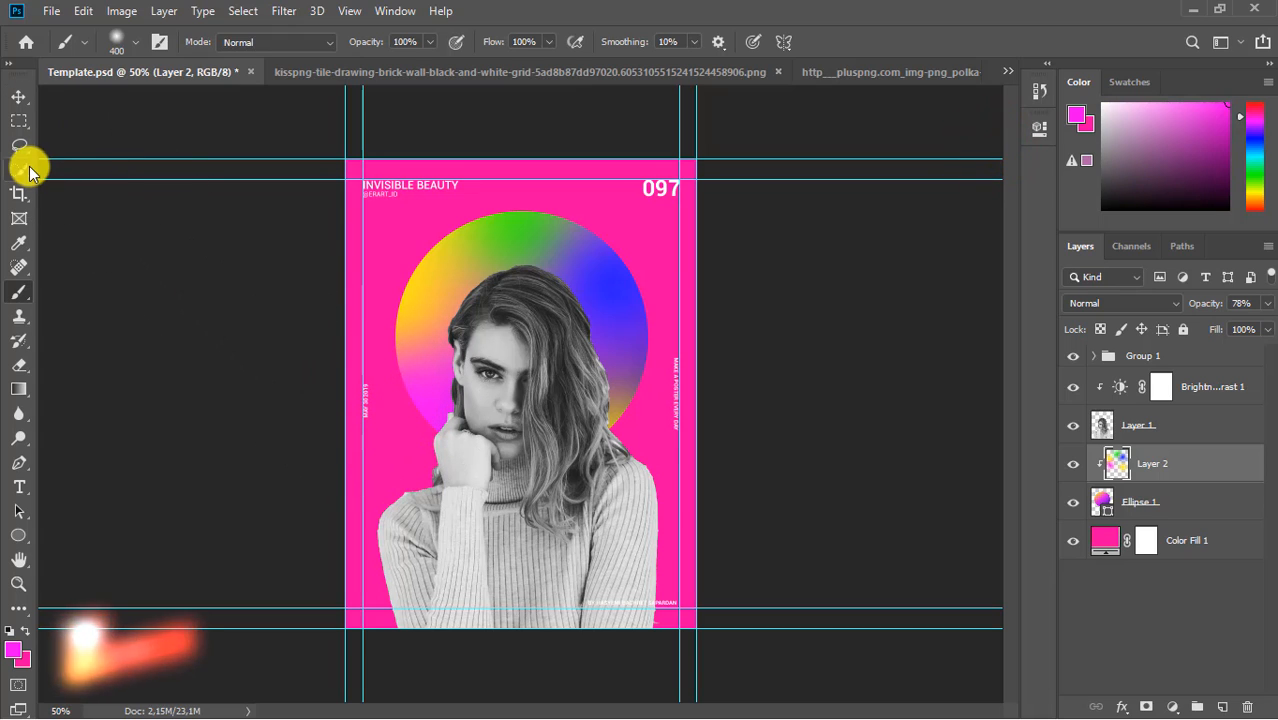
Step: Duplicate the portrait on Layer 1
{"action": "left_click", "coordinate": [20, 97]}
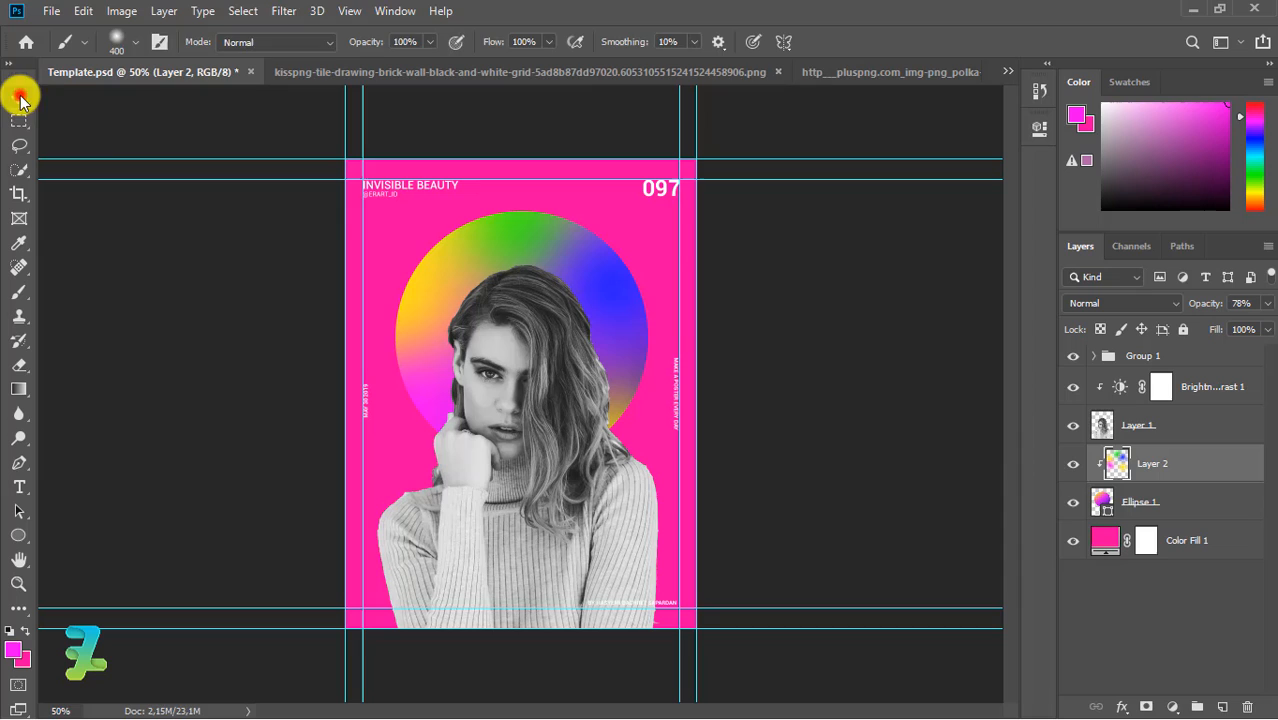
{"action": "left_click", "coordinate": [1208, 430]}
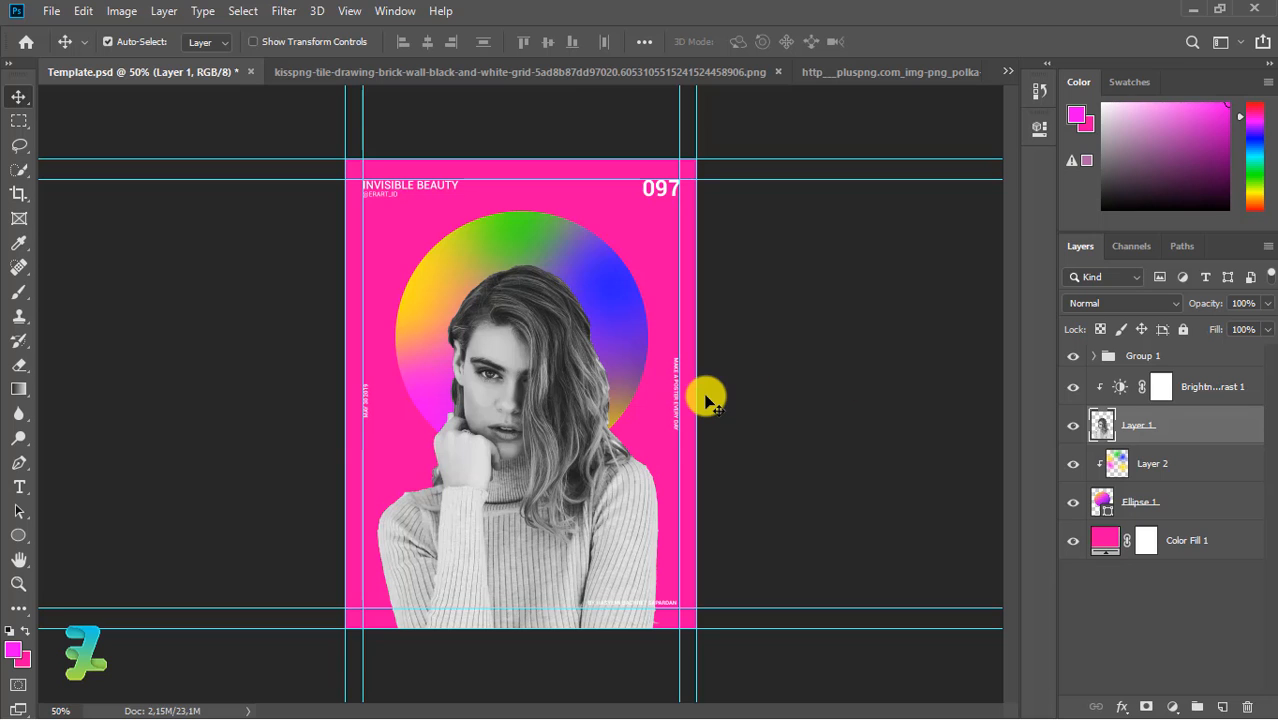
{"action": "key", "text": "ctrl+plus"}
{"action": "key", "text": "ctrl+plus"}
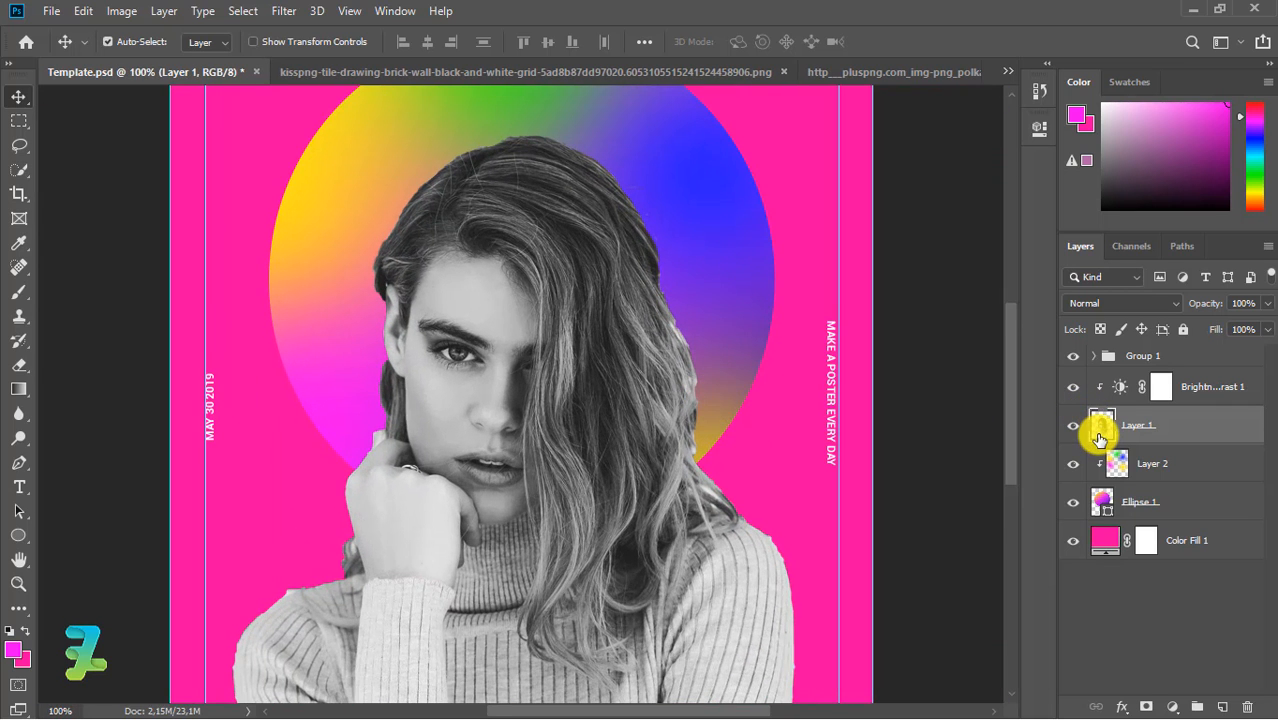
{"action": "key", "text": "ctrl+j"}
{"action": "left_click_drag", "start_coordinate": [1105, 465], "coordinate": [1123, 371]}
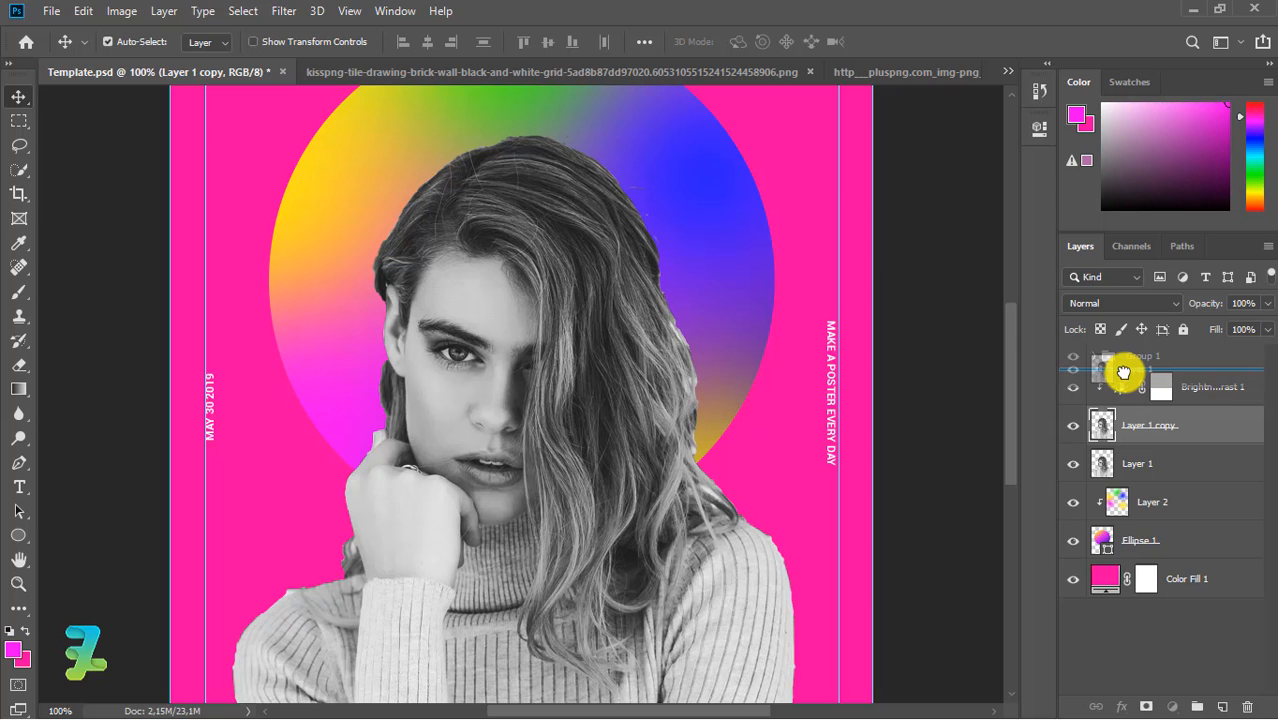
{"action": "left_click_drag", "start_coordinate": [1124, 373], "coordinate": [1124, 372]}
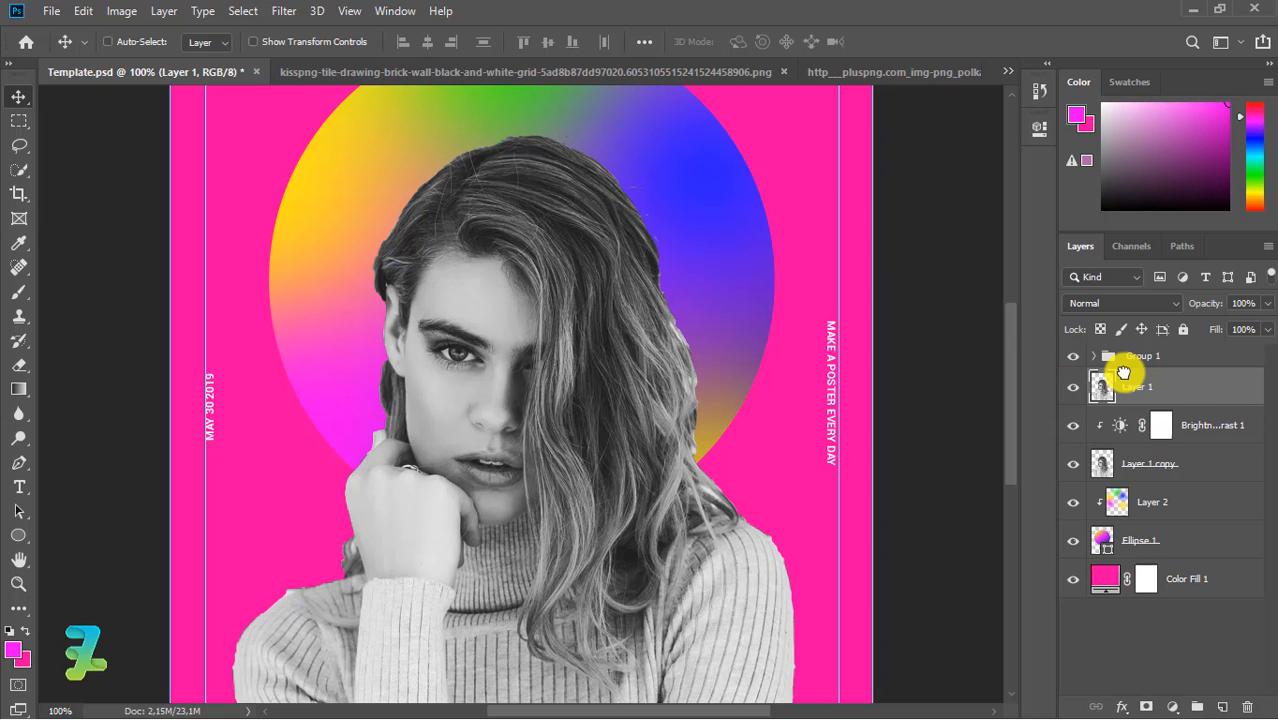
{"action": "key", "text": "ctrl+z"}
Step: Add a new clipped layer above Layer 1 copy and make a rectangular selection across the woman's eyes
{"action": "left_click", "coordinate": [1105, 430]}
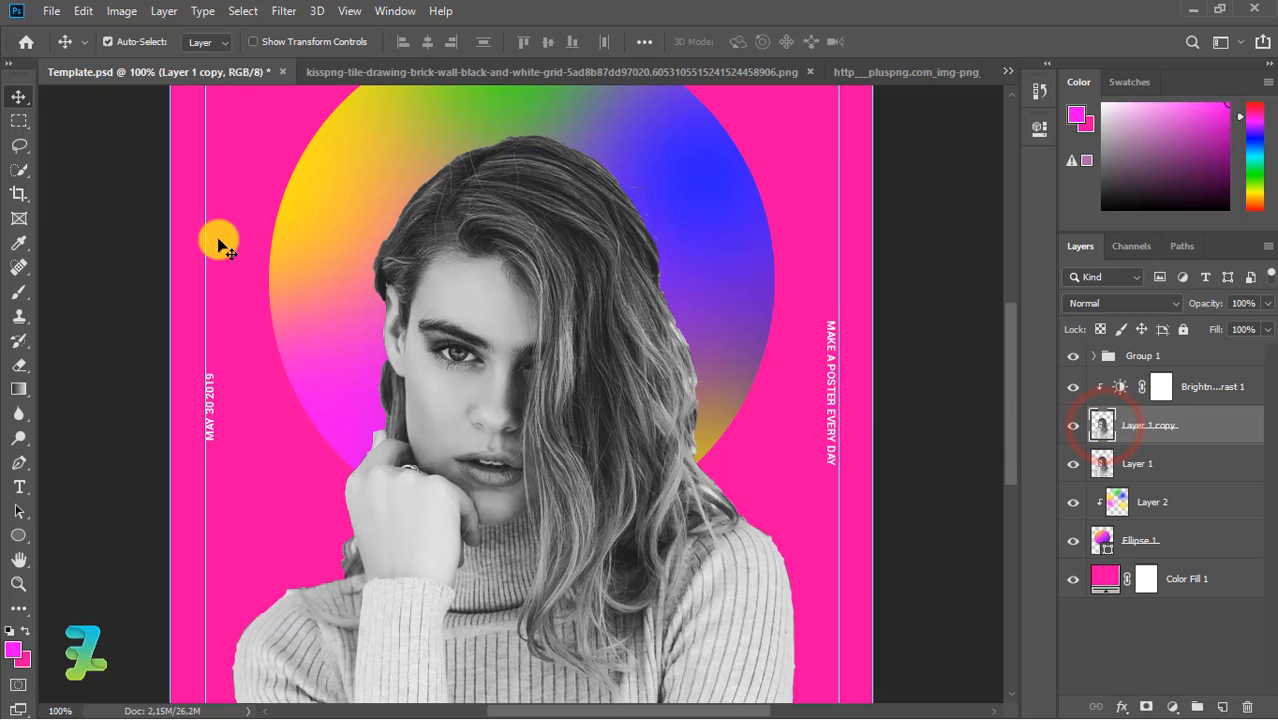
{"action": "left_click", "coordinate": [19, 121]}
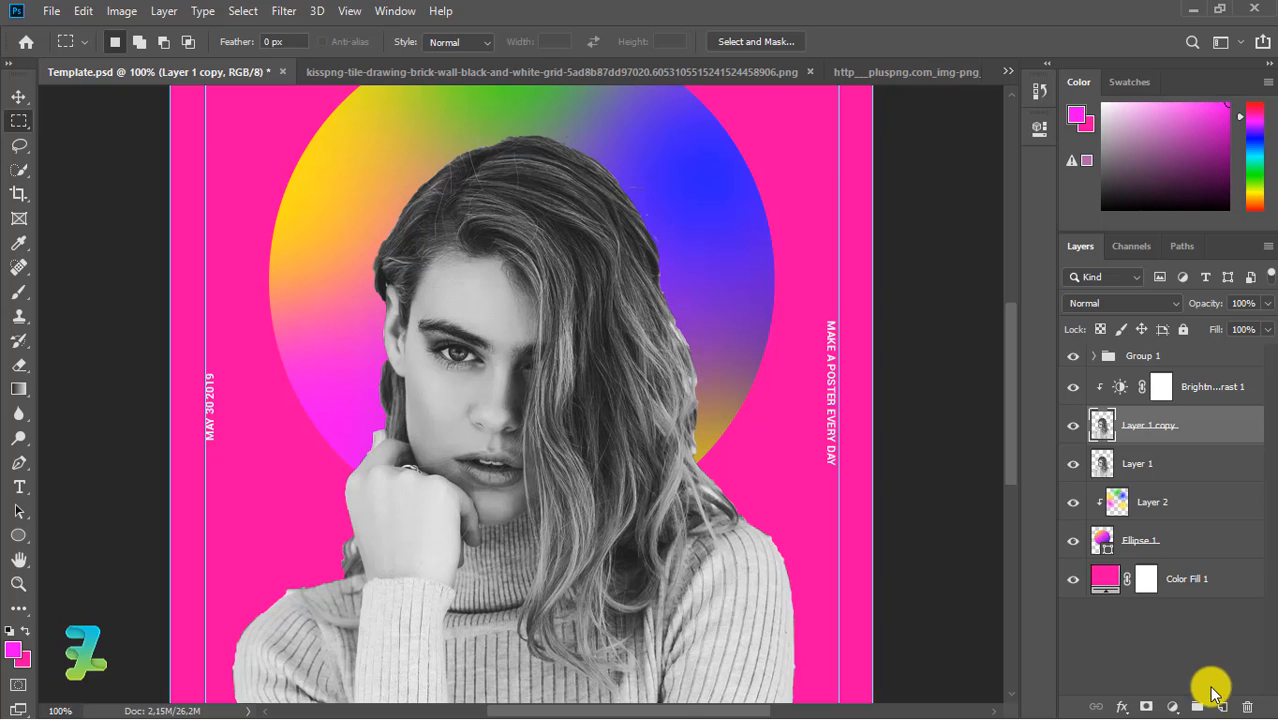
{"action": "left_click", "coordinate": [1222, 705]}
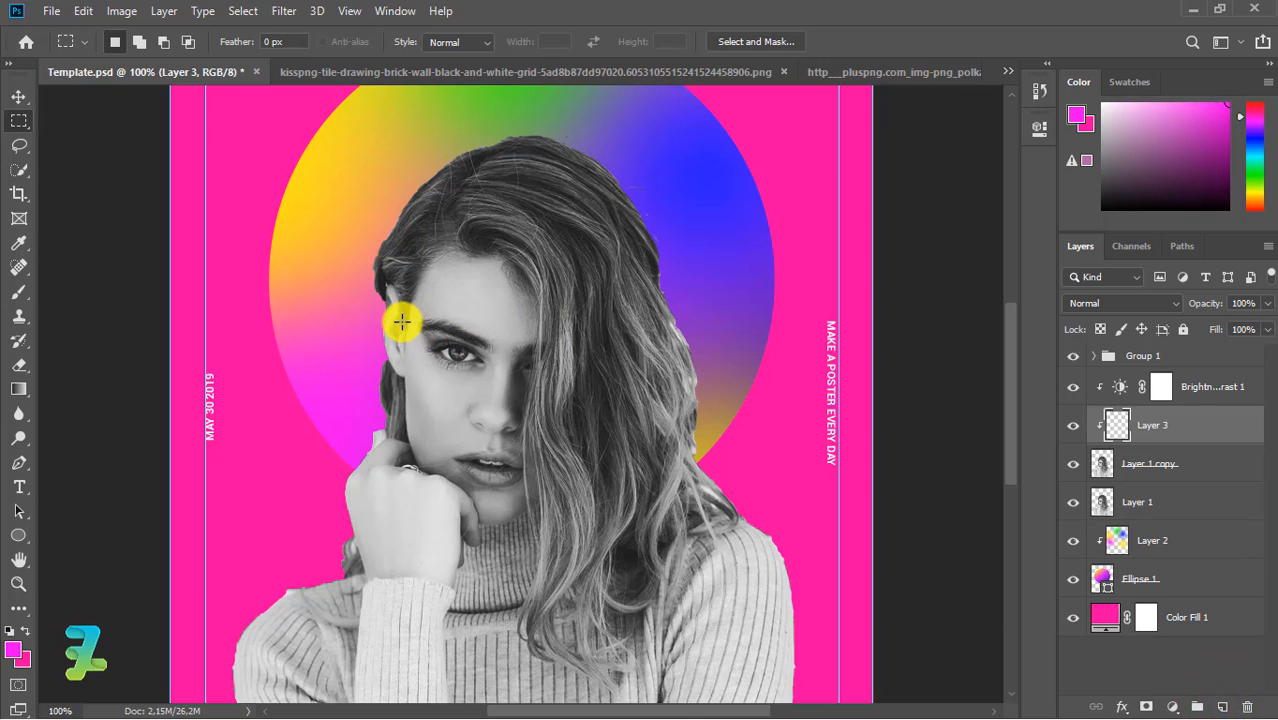
{"action": "left_click_drag", "start_coordinate": [401, 318], "coordinate": [667, 394]}
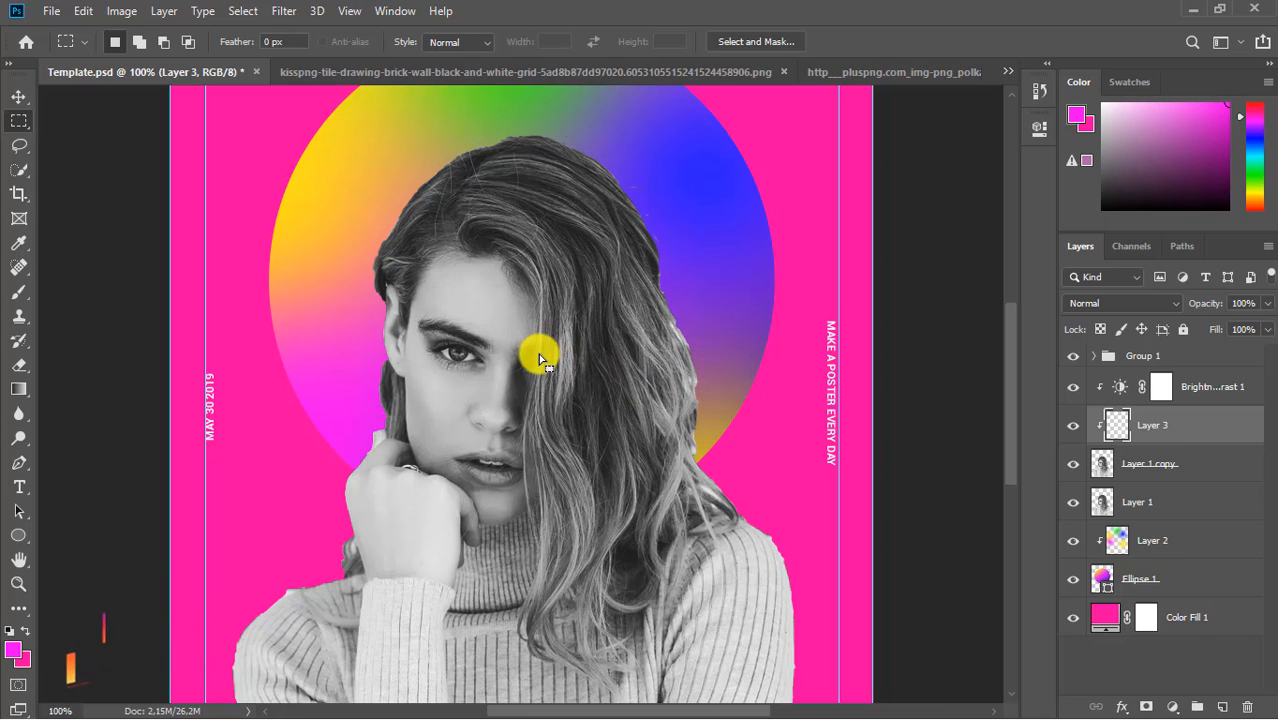
Step: Set up the Gradient tool with a yellow-to-pink gradient by recolouring its first colour stop to yellow
{"action": "left_click", "coordinate": [18, 389]}
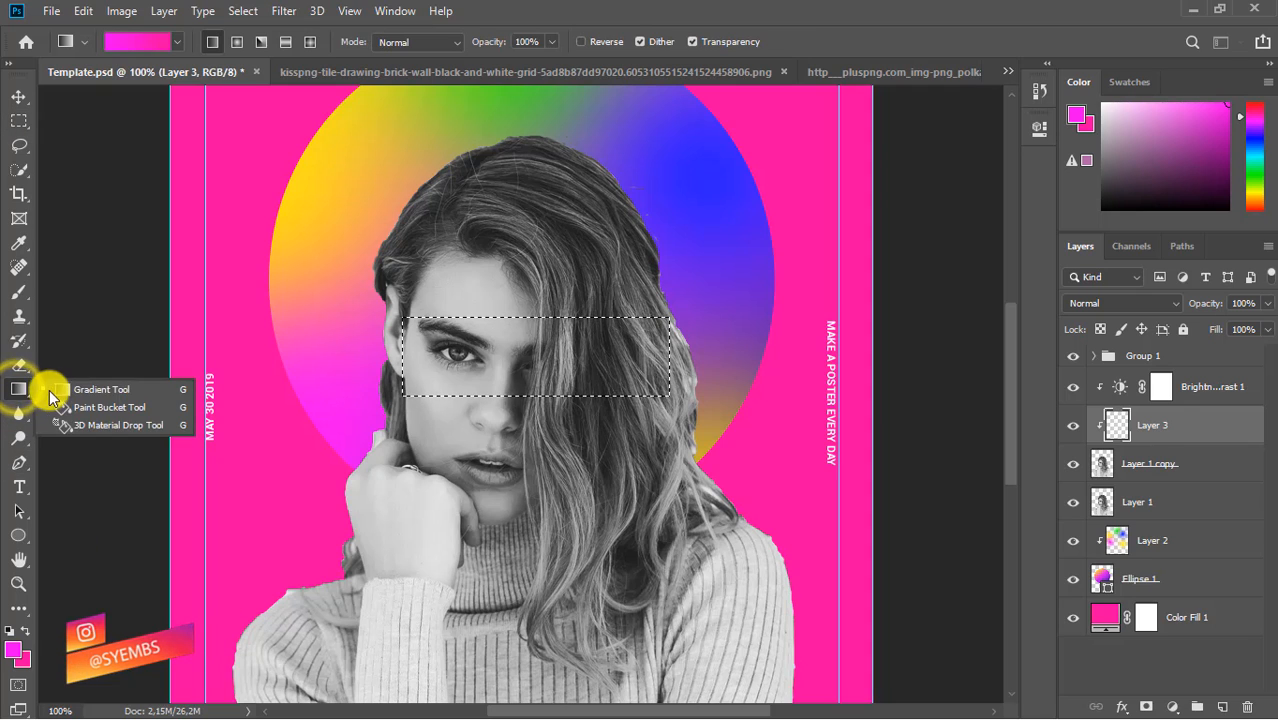
{"action": "left_click", "coordinate": [145, 43]}
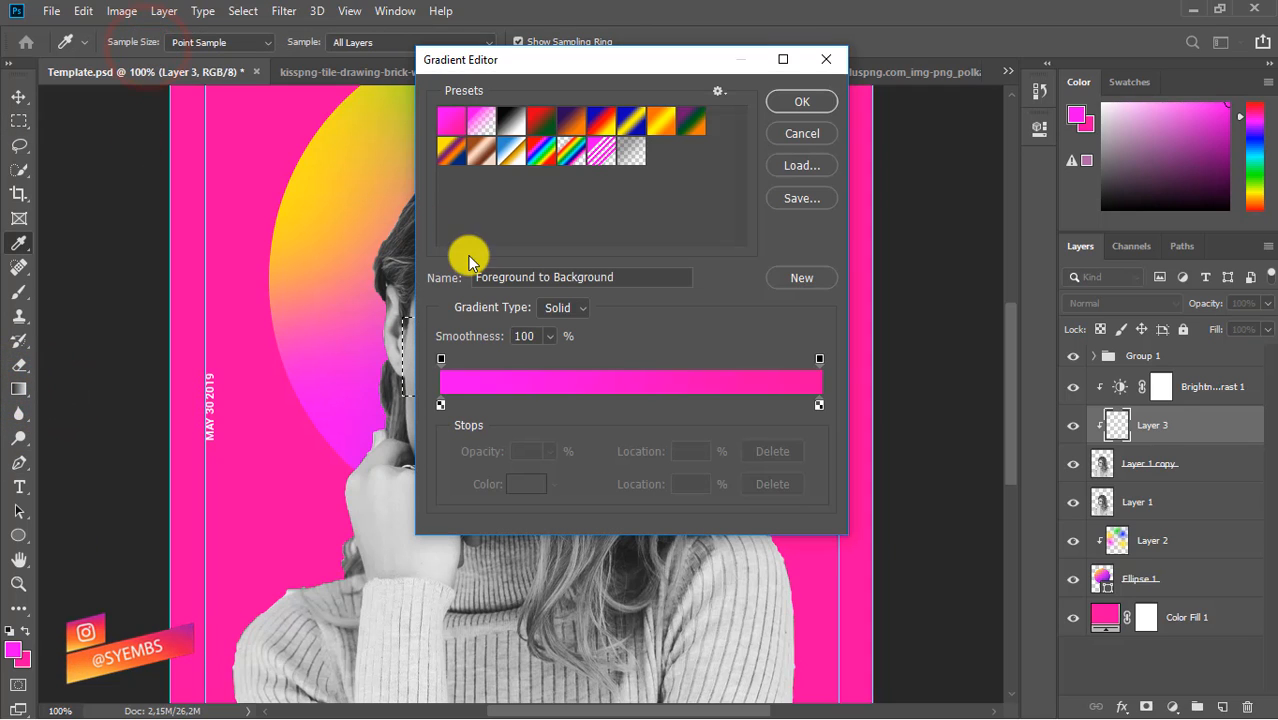
{"action": "left_click", "coordinate": [441, 404]}
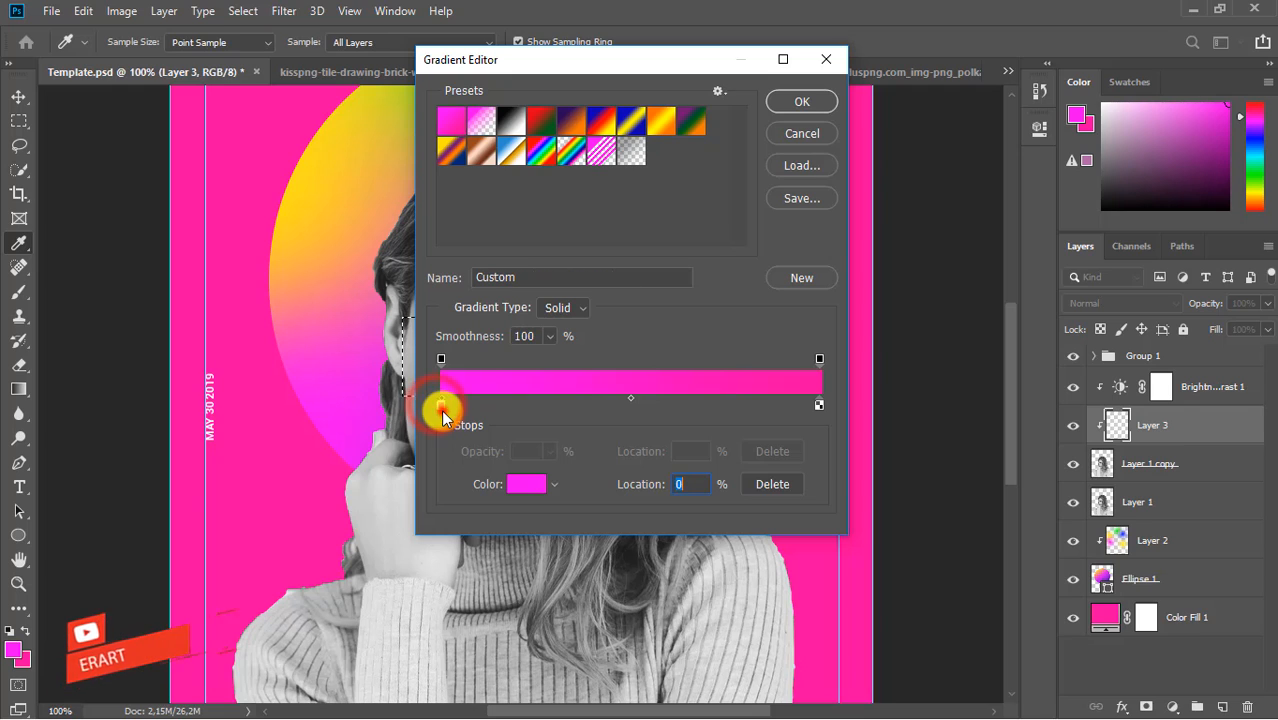
{"action": "double_click", "coordinate": [441, 406]}
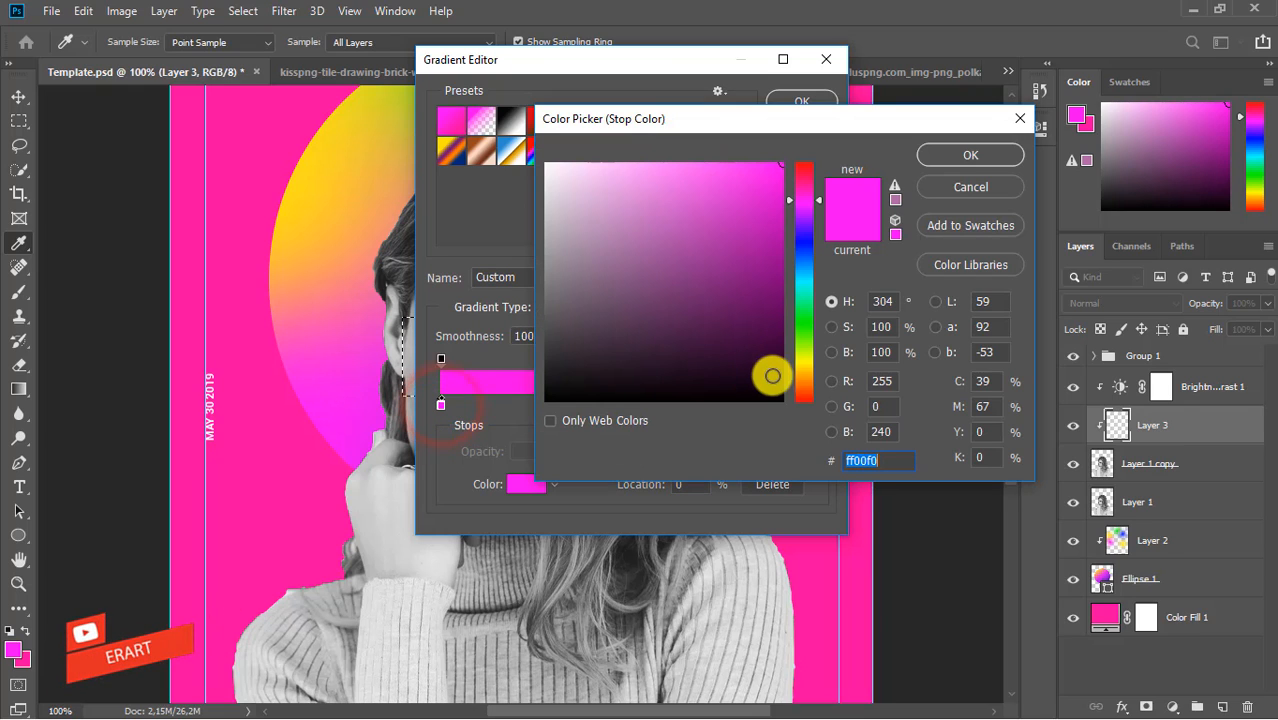
{"action": "left_click", "coordinate": [803, 377]}
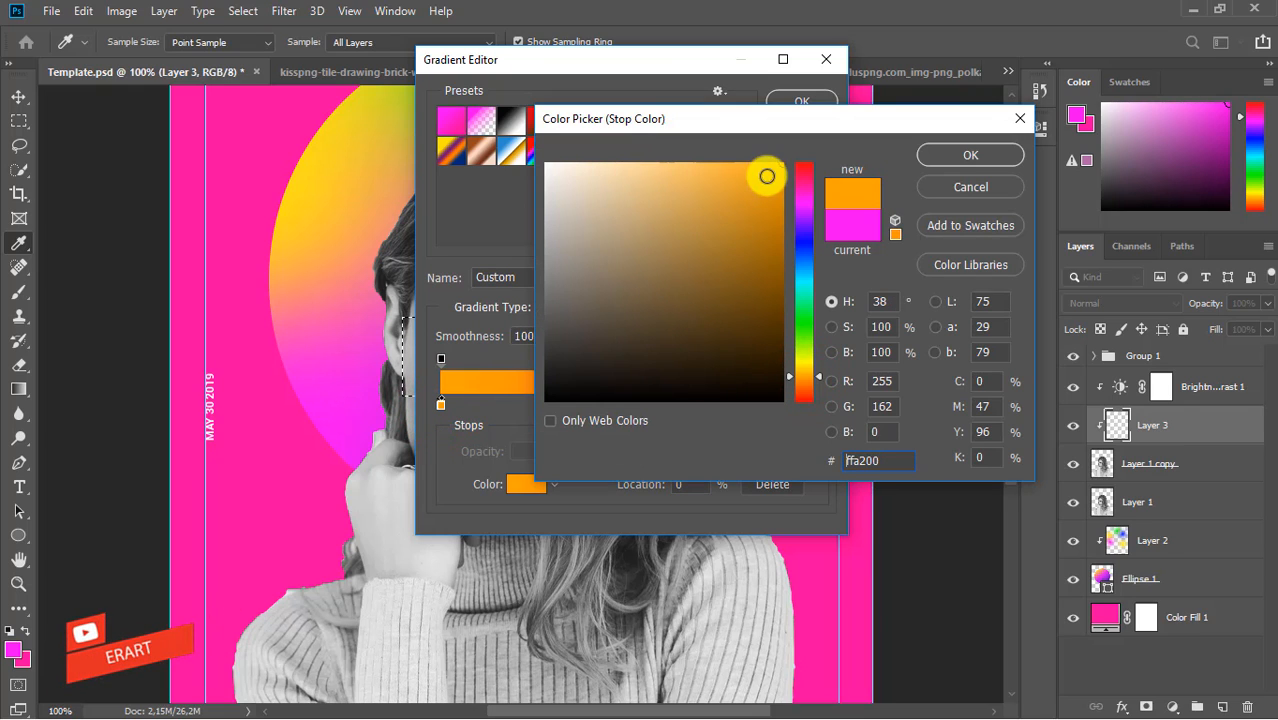
{"action": "left_click", "coordinate": [803, 370]}
{"action": "left_click", "coordinate": [940, 155]}
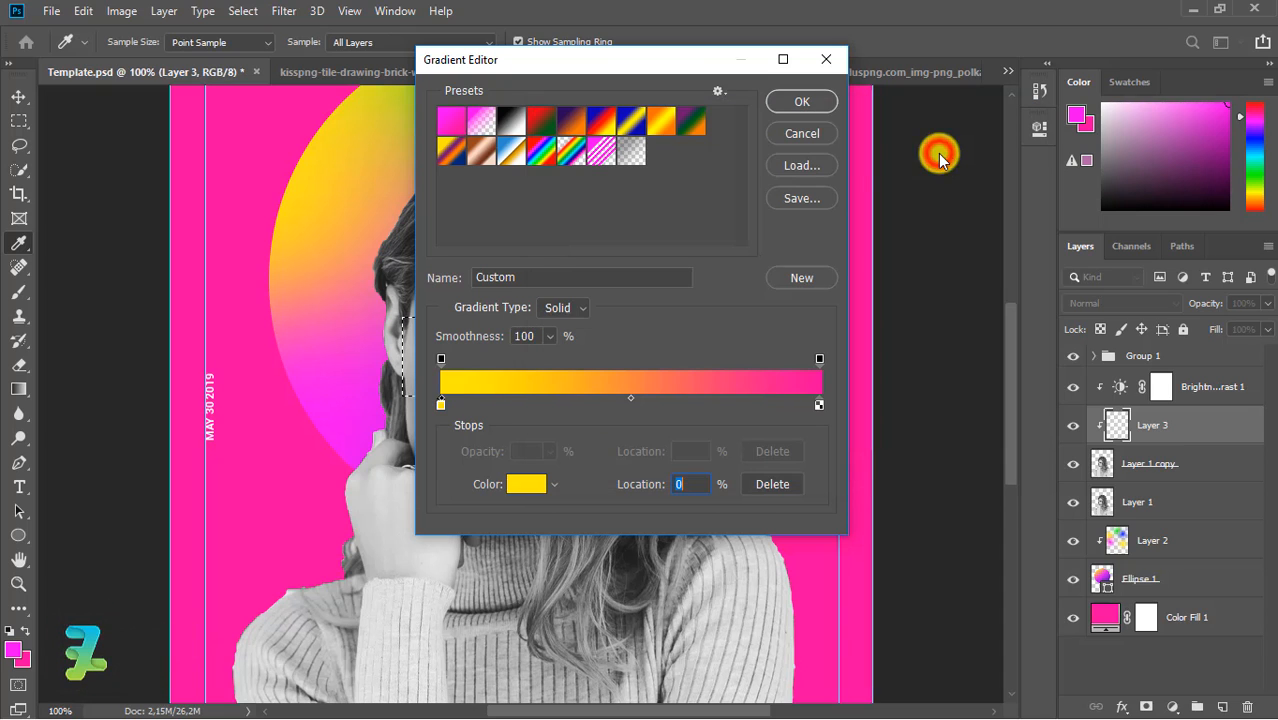
{"action": "left_click", "coordinate": [807, 101]}
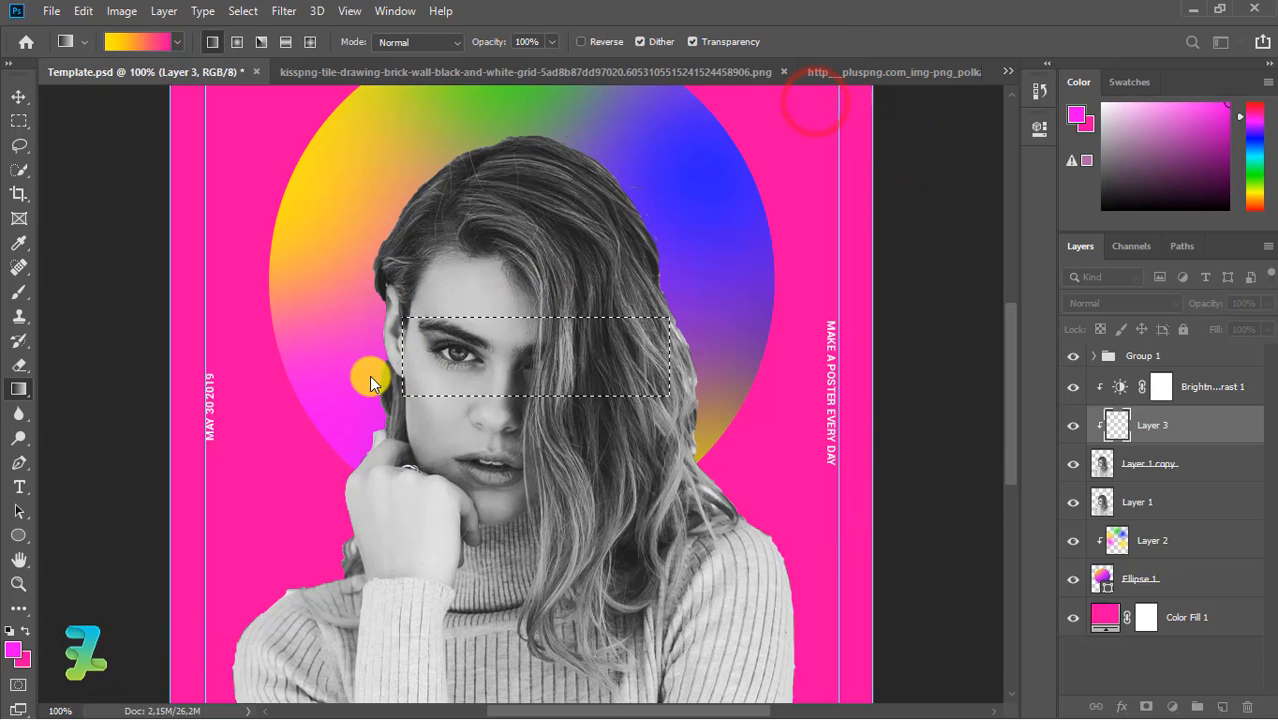
Step: Fill the eye-band selection on Layer 3 with a horizontal linear gradient, pink over the face and yellow over the hair
{"action": "left_click_drag", "start_coordinate": [364, 351], "coordinate": [551, 347]}
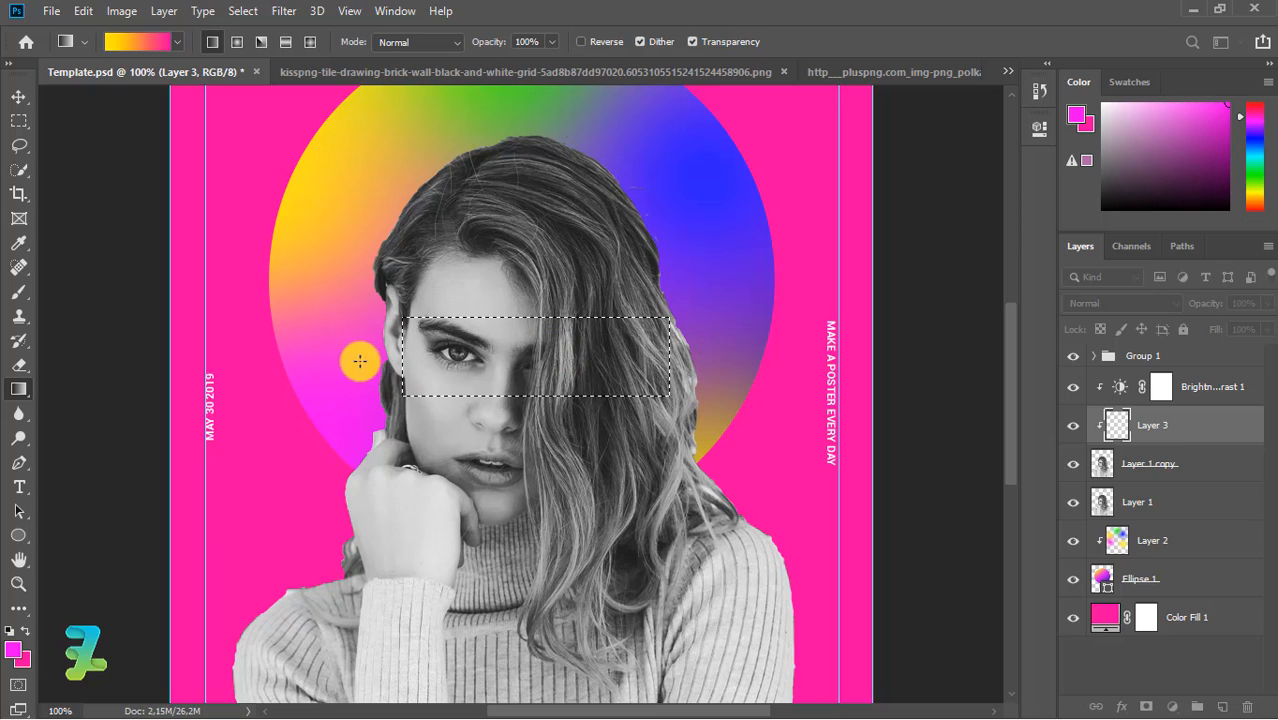
{"action": "left_click_drag", "start_coordinate": [700, 335], "coordinate": [338, 343]}
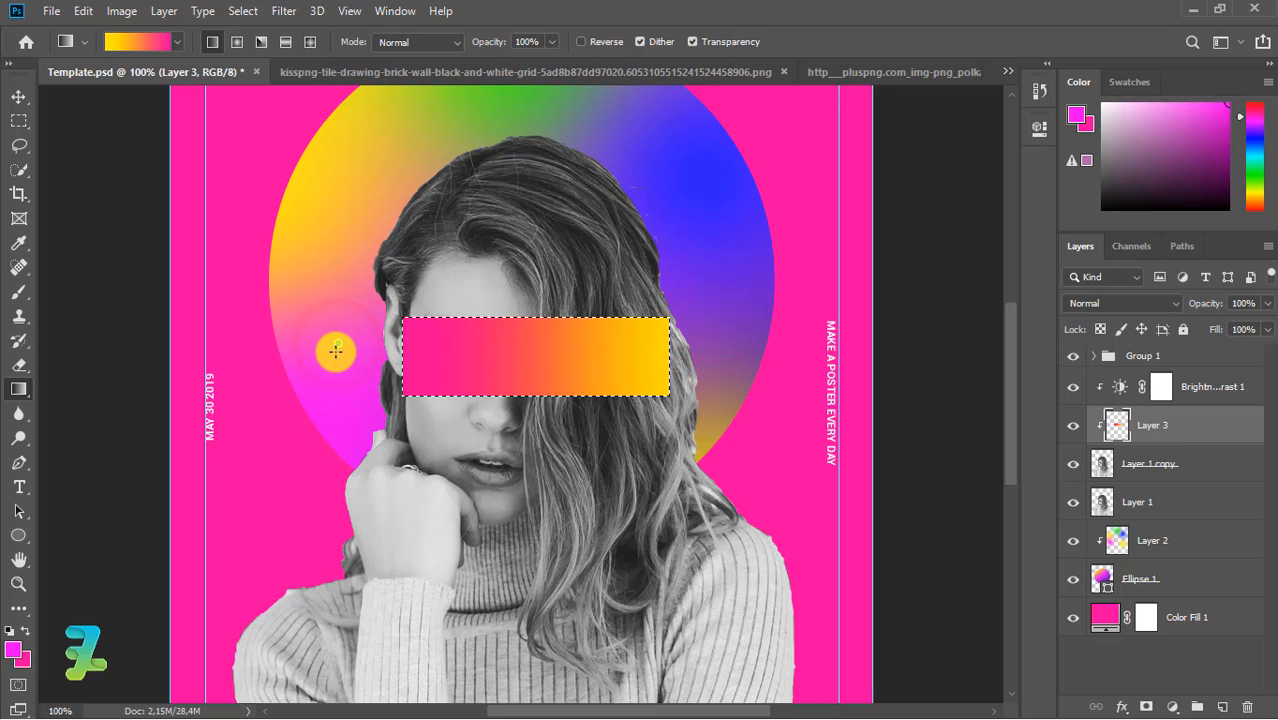
{"action": "key", "text": "ctrl+z"}
{"action": "left_click_drag", "start_coordinate": [706, 350], "coordinate": [309, 357]}
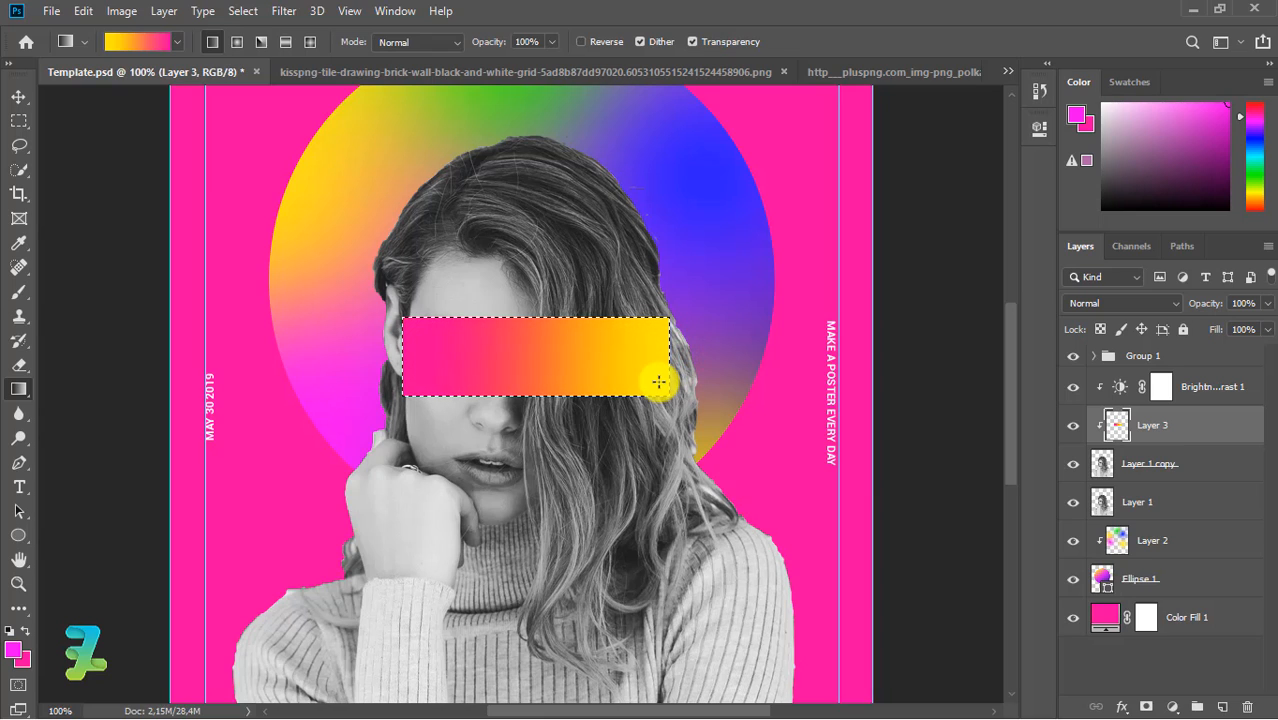
Step: Copy the selected eye band from Layer 1 copy to a new layer and delete the original Layer 1
{"action": "left_click", "coordinate": [1103, 468]}
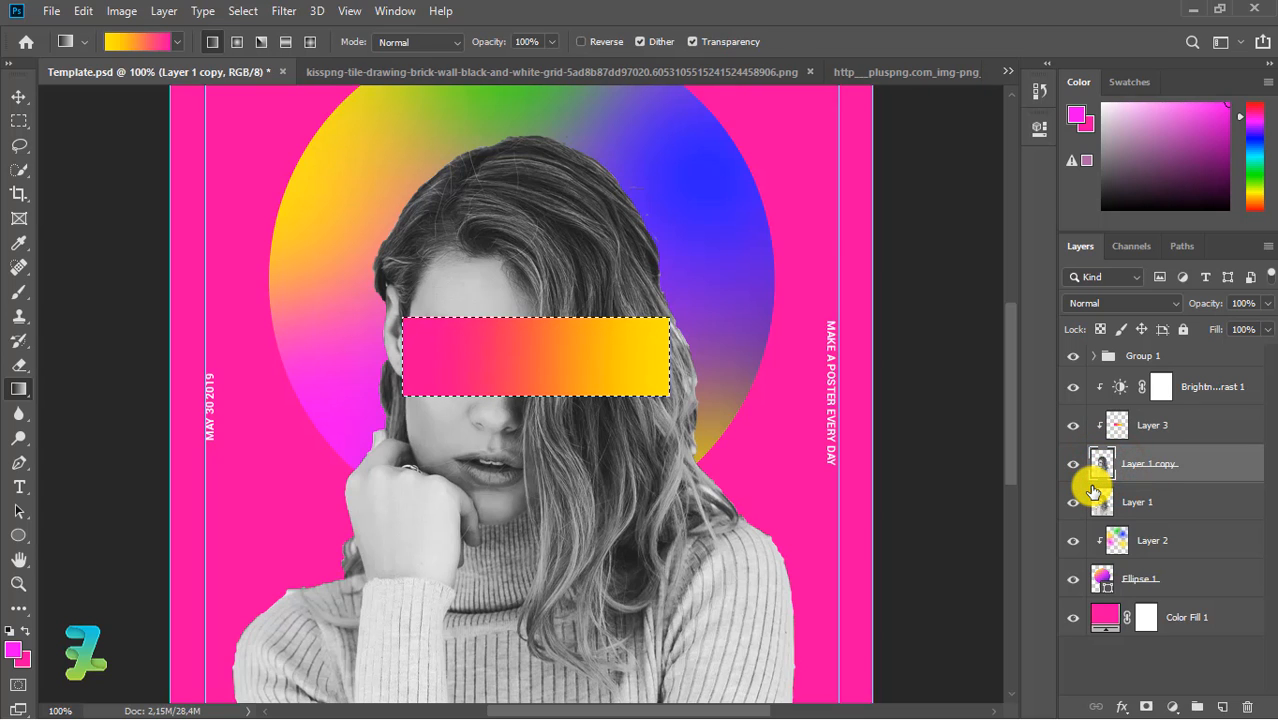
{"action": "key", "text": "ctrl+j"}
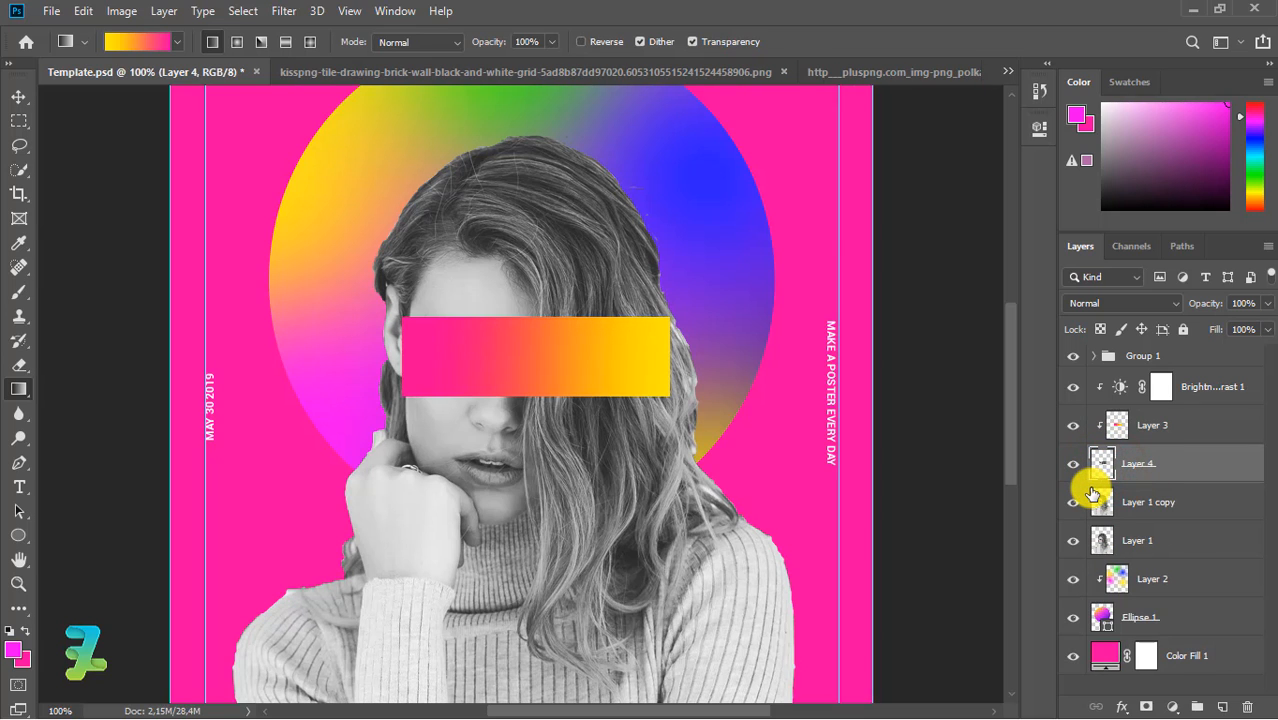
{"action": "left_click", "coordinate": [1105, 540]}
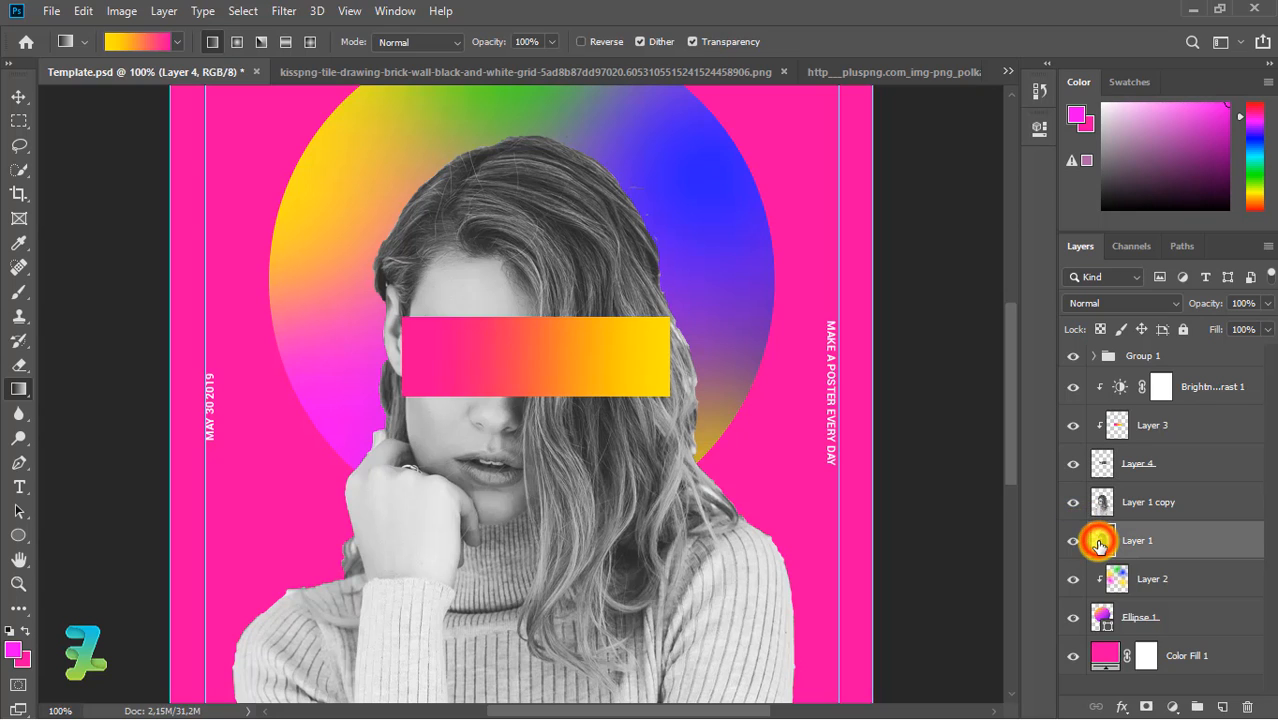
{"action": "key", "text": "Delete"}
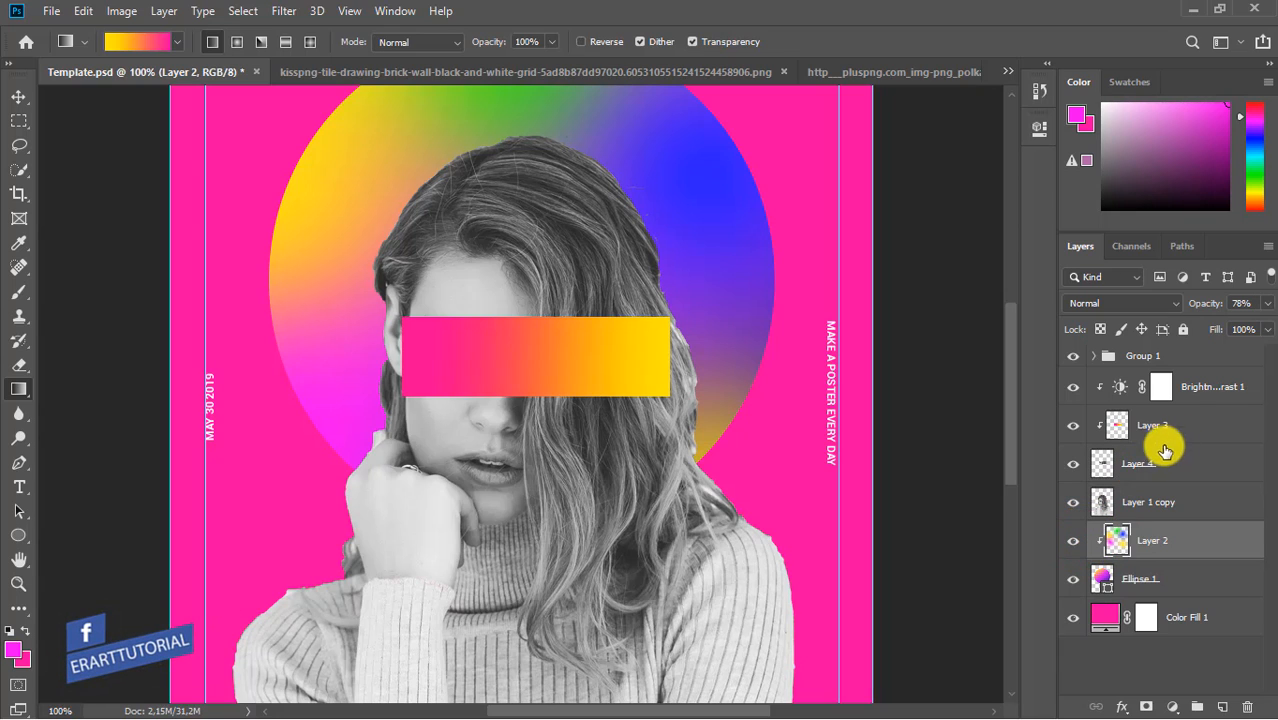
Step: Duplicate the Brightness/Contrast 1 adjustment layer, place the duplicate directly above Layer 1 copy and clip it to that layer
{"action": "left_click", "coordinate": [1184, 423]}
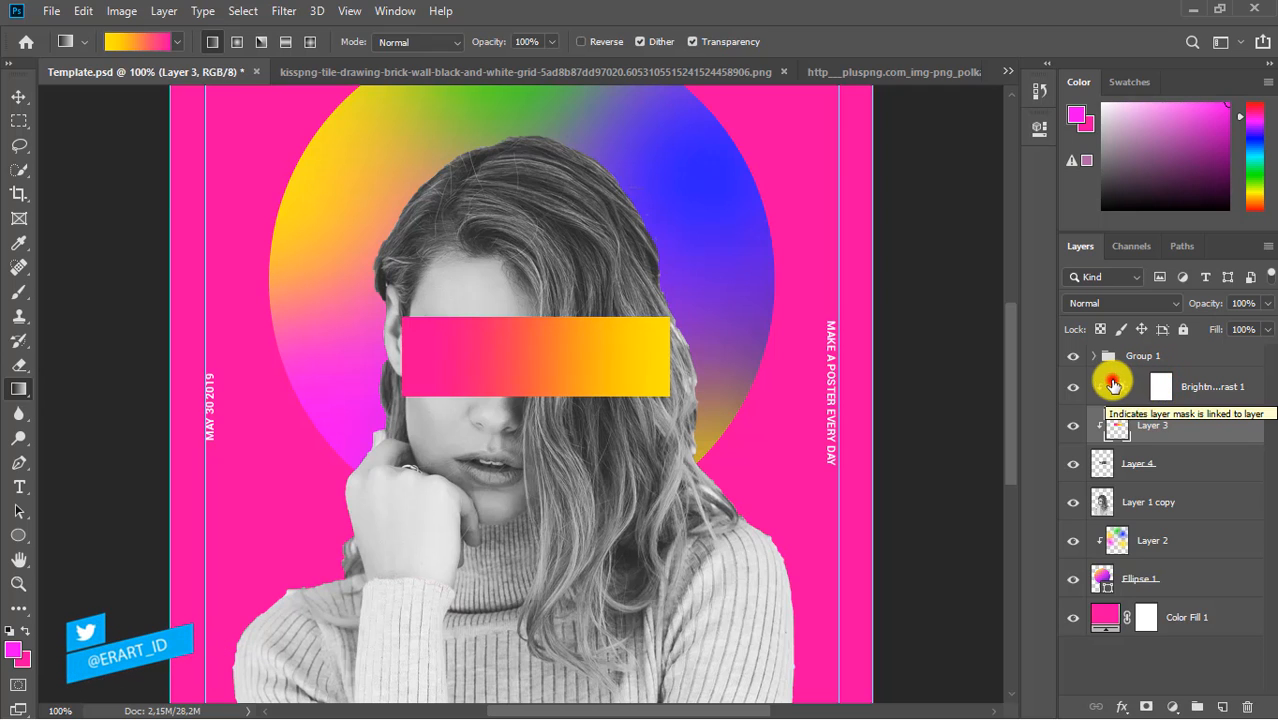
{"action": "left_click", "coordinate": [1115, 386]}
{"action": "key", "text": "ctrl+j"}
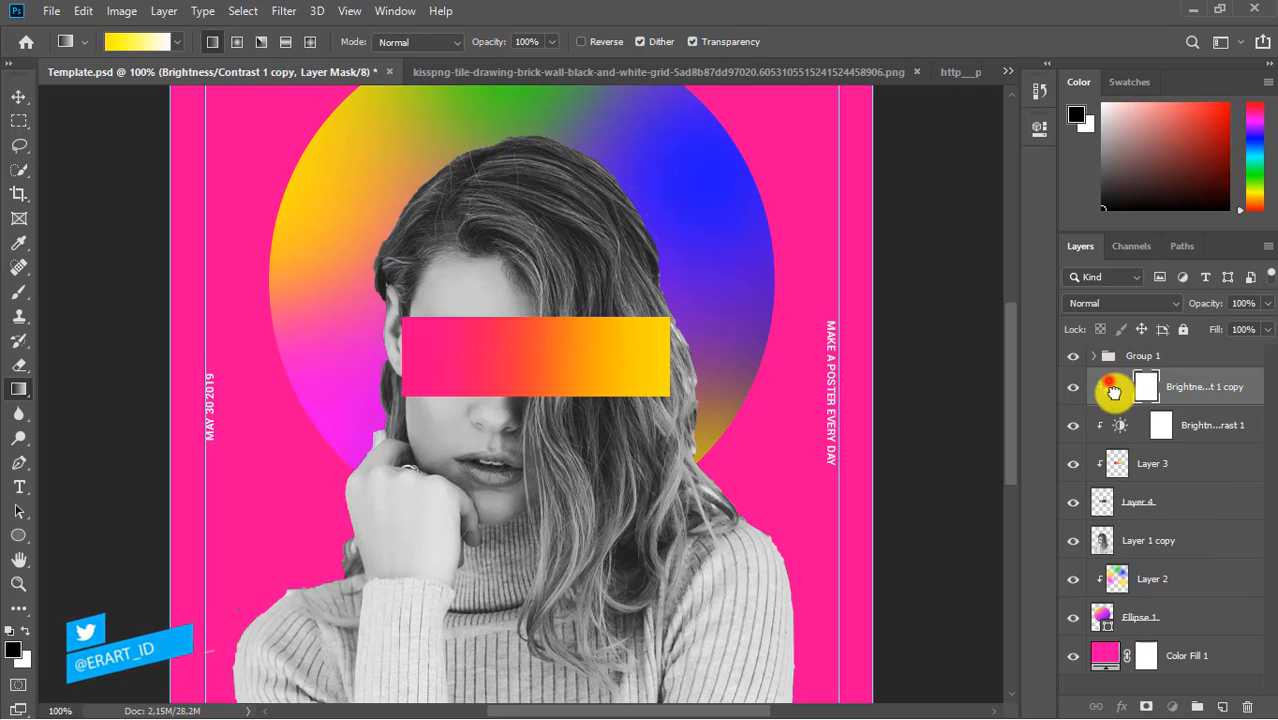
{"action": "left_click_drag", "start_coordinate": [1112, 391], "coordinate": [1198, 520]}
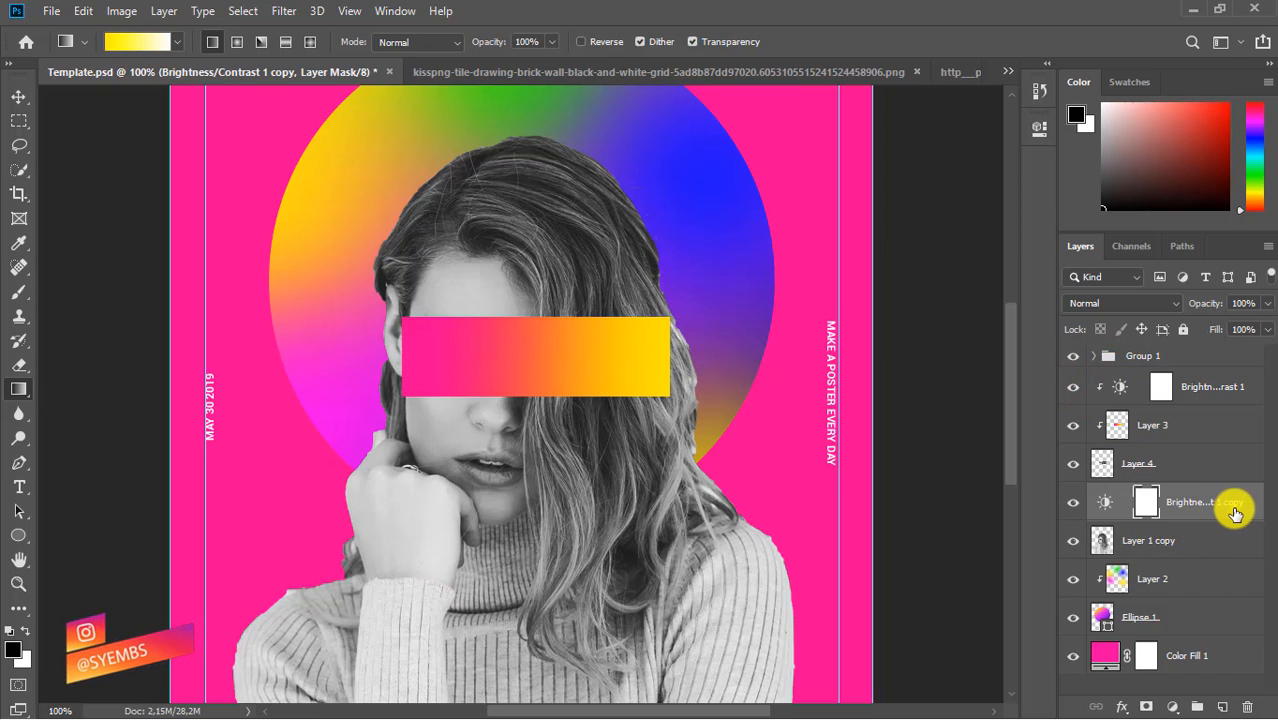
{"action": "right_click", "coordinate": [1235, 508]}
{"action": "left_click", "coordinate": [1018, 370]}
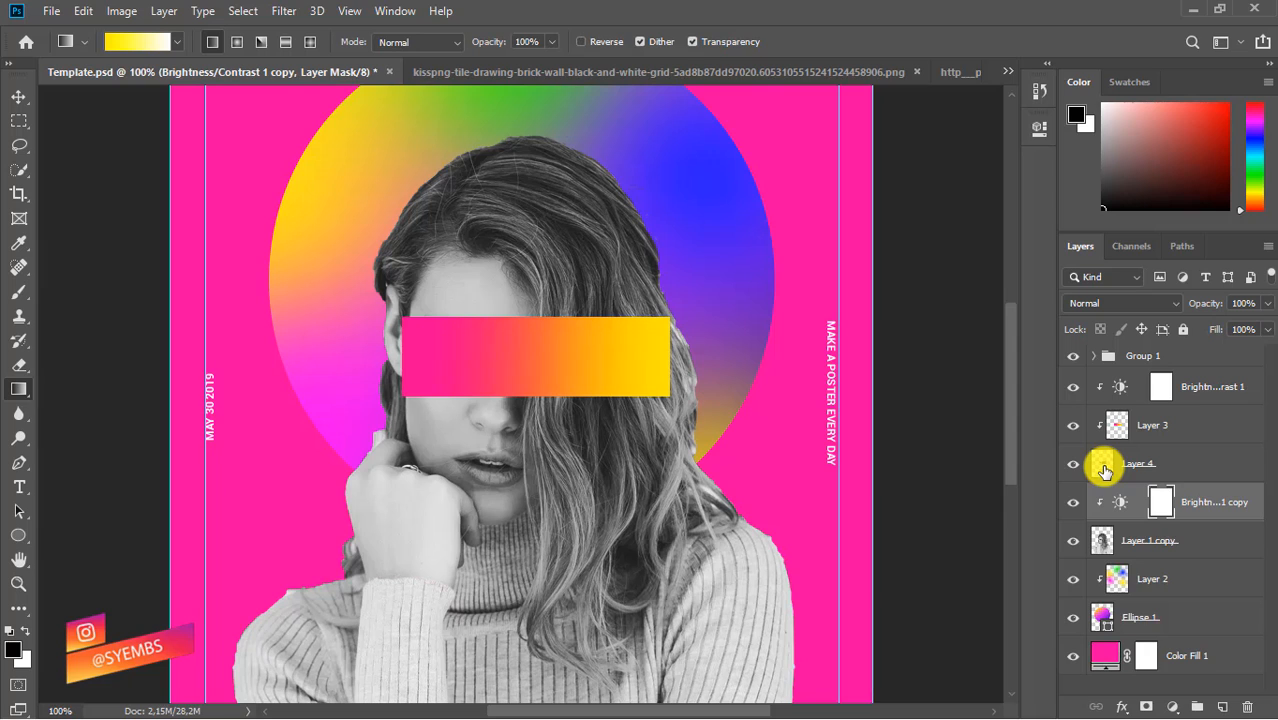
Step: Move the eye-band cutout on Layer 4 above the gradient bar on Layer 3
{"action": "left_click_drag", "start_coordinate": [1104, 471], "coordinate": [1119, 413]}
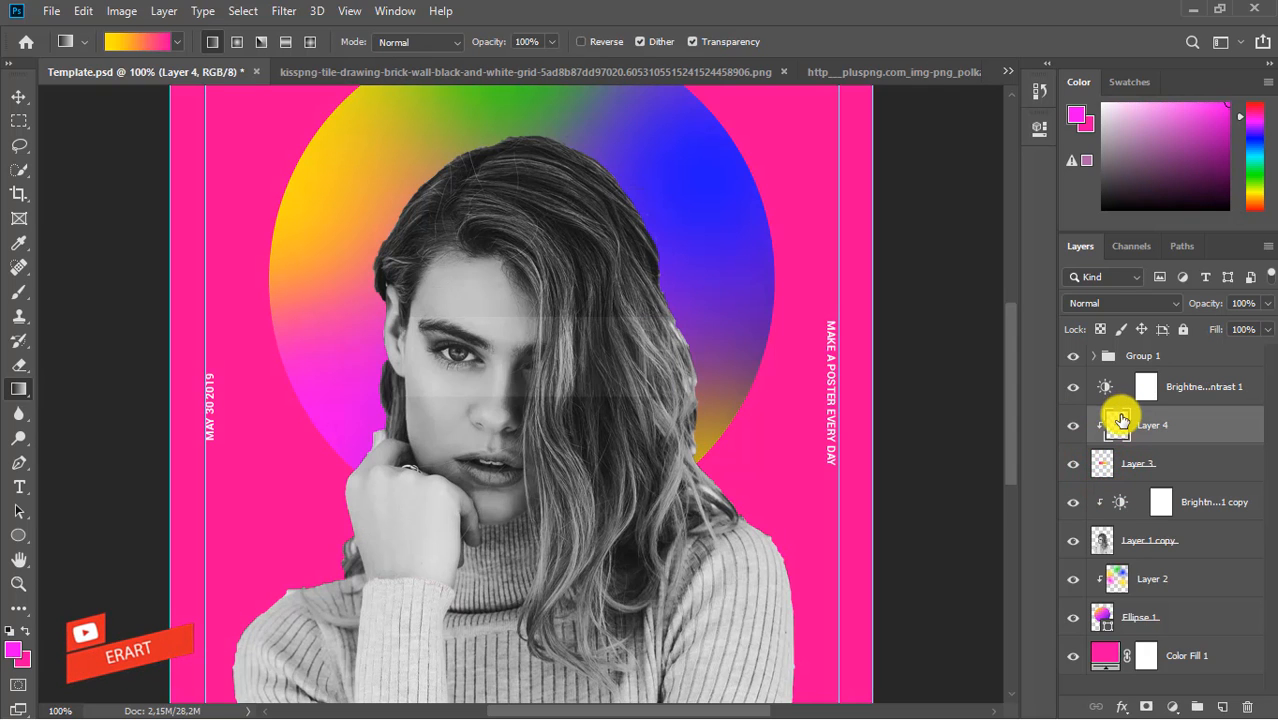
Step: Release Layer 4 from its clipping mask and clip the Brightness/Contrast 1 adjustment to Layer 4
{"action": "left_click_drag", "start_coordinate": [1104, 465], "coordinate": [1121, 444]}
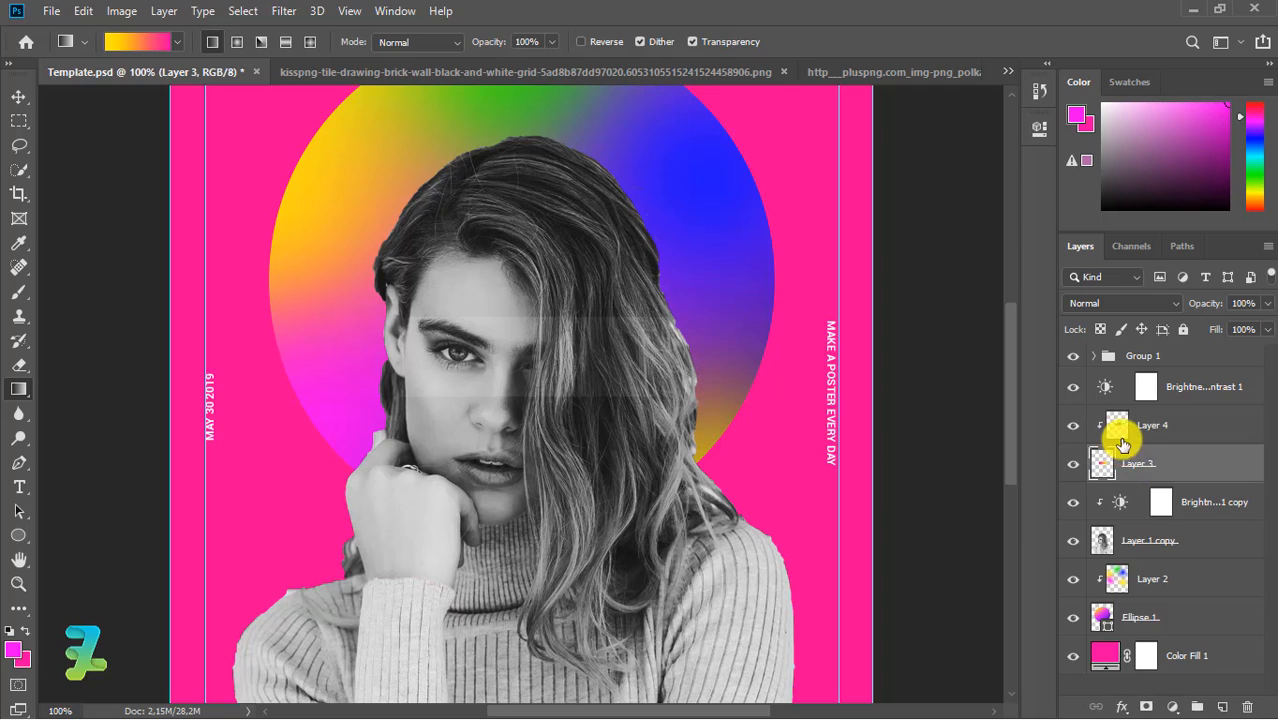
{"action": "left_click", "coordinate": [1119, 425]}
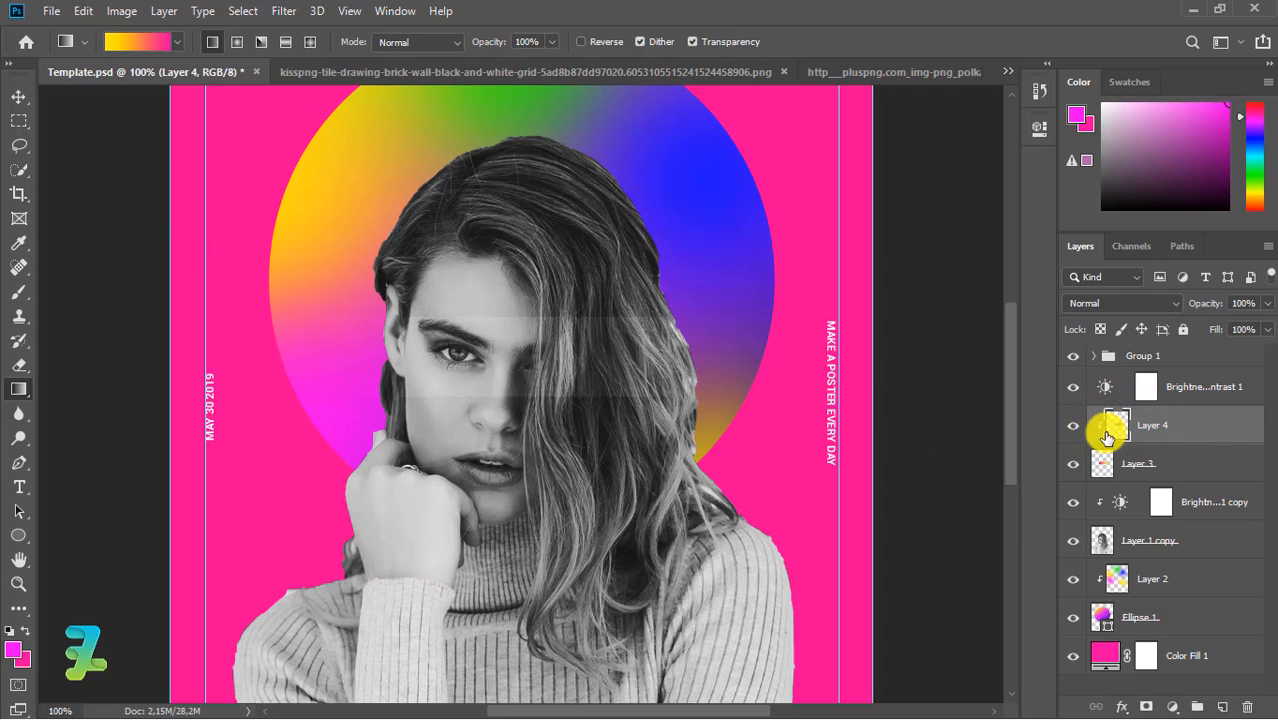
{"action": "right_click", "coordinate": [1198, 428]}
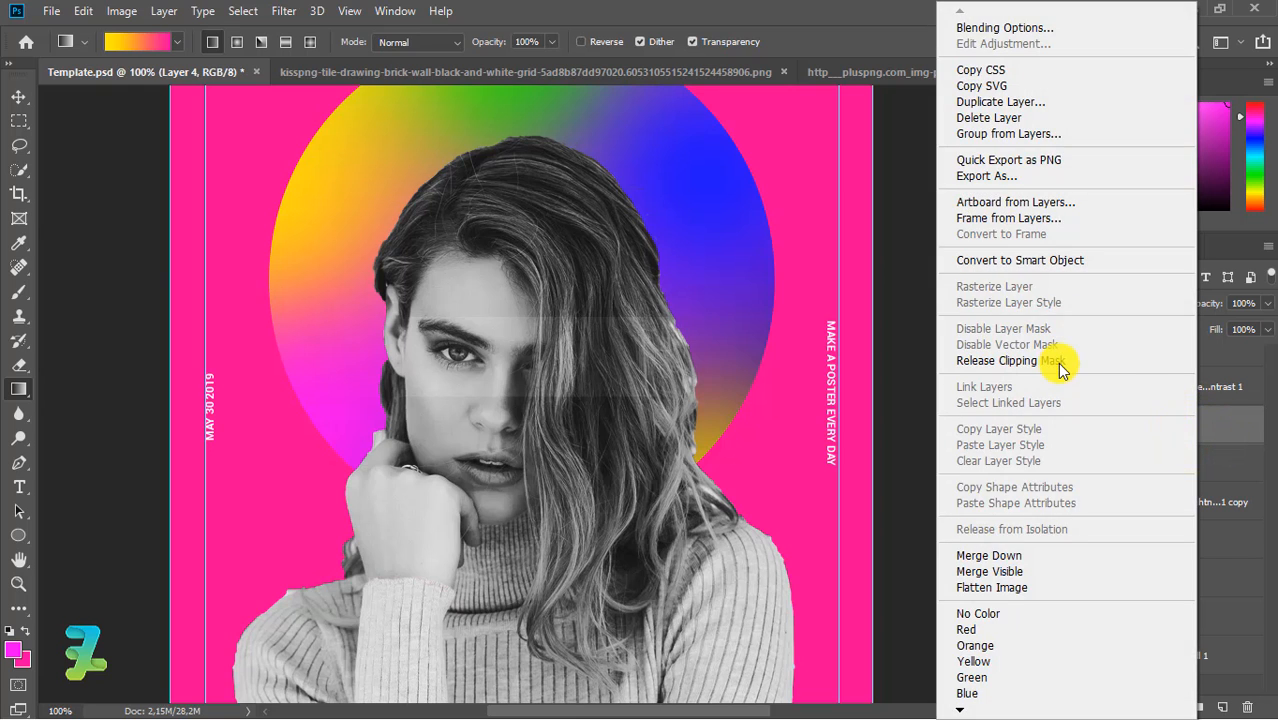
{"action": "left_click", "coordinate": [1058, 362]}
{"action": "right_click", "coordinate": [1114, 389]}
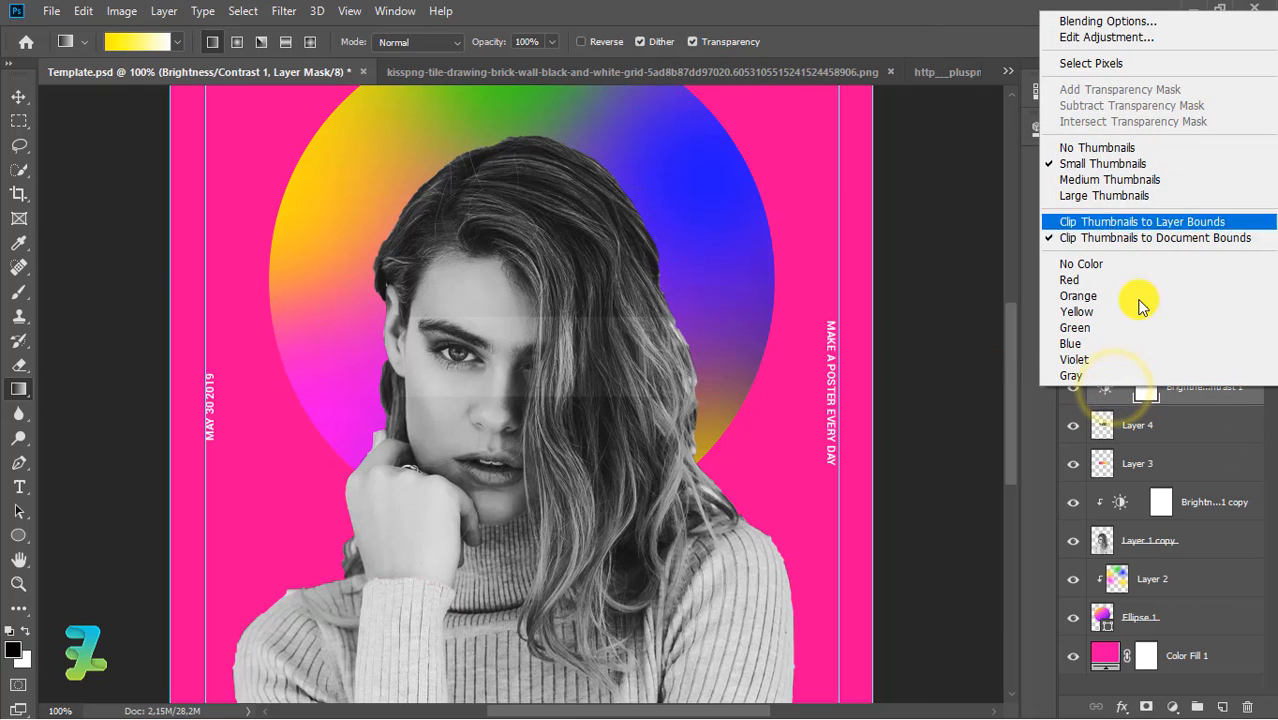
{"action": "right_click", "coordinate": [1226, 395]}
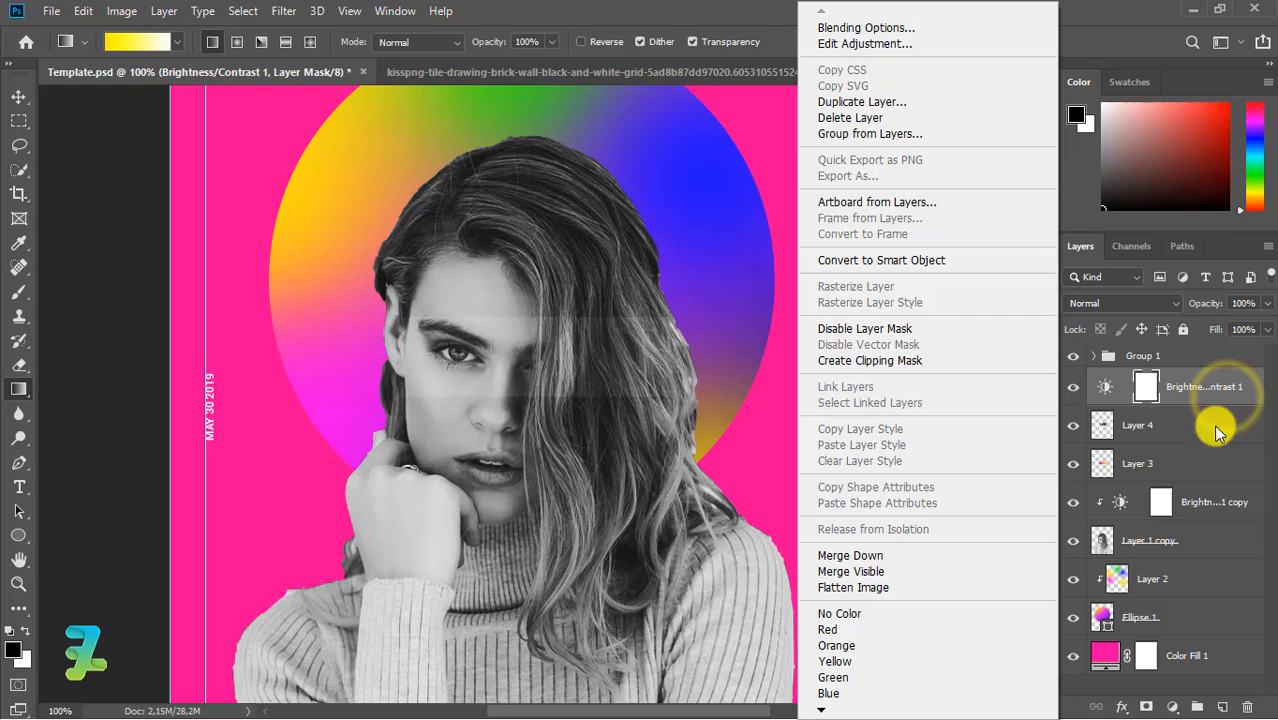
{"action": "left_click", "coordinate": [907, 362]}
Step: Shift the Layer 4 eye-band cutout sideways over the hair and slightly up, exposing the pink end of the gradient bar
{"action": "left_click", "coordinate": [1107, 424]}
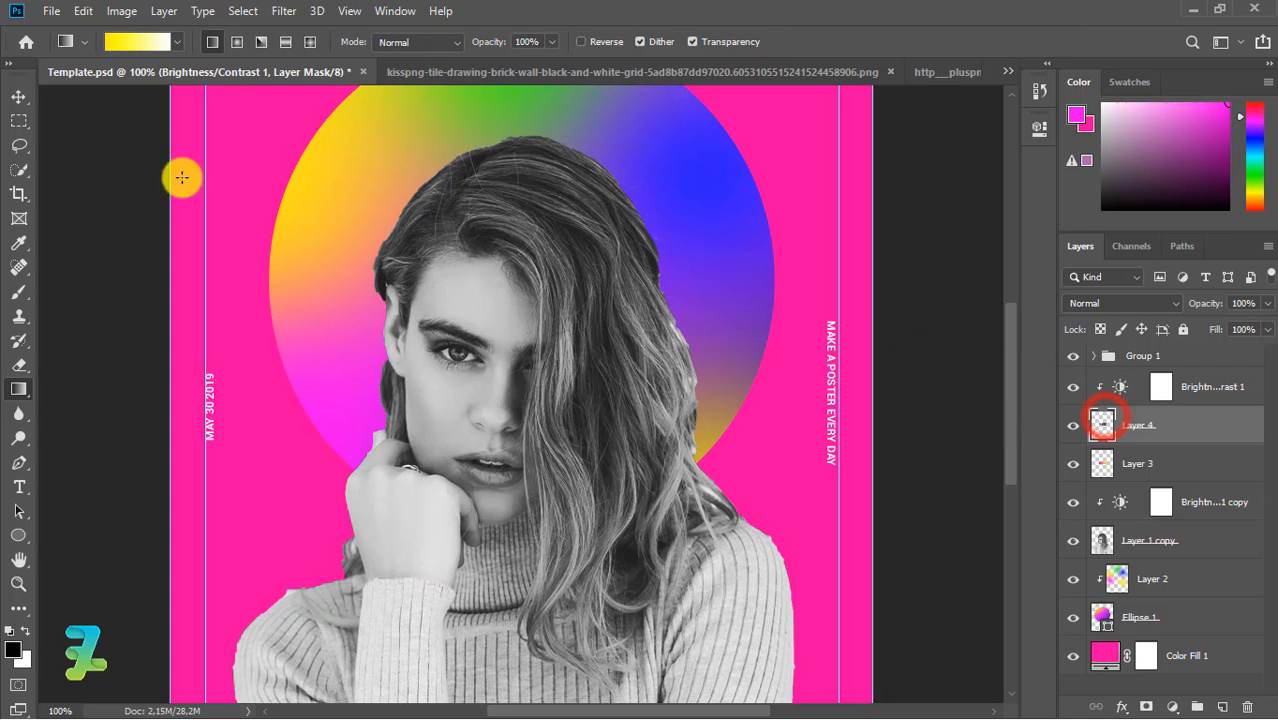
{"action": "left_click", "coordinate": [19, 98]}
{"action": "left_click", "coordinate": [465, 368]}
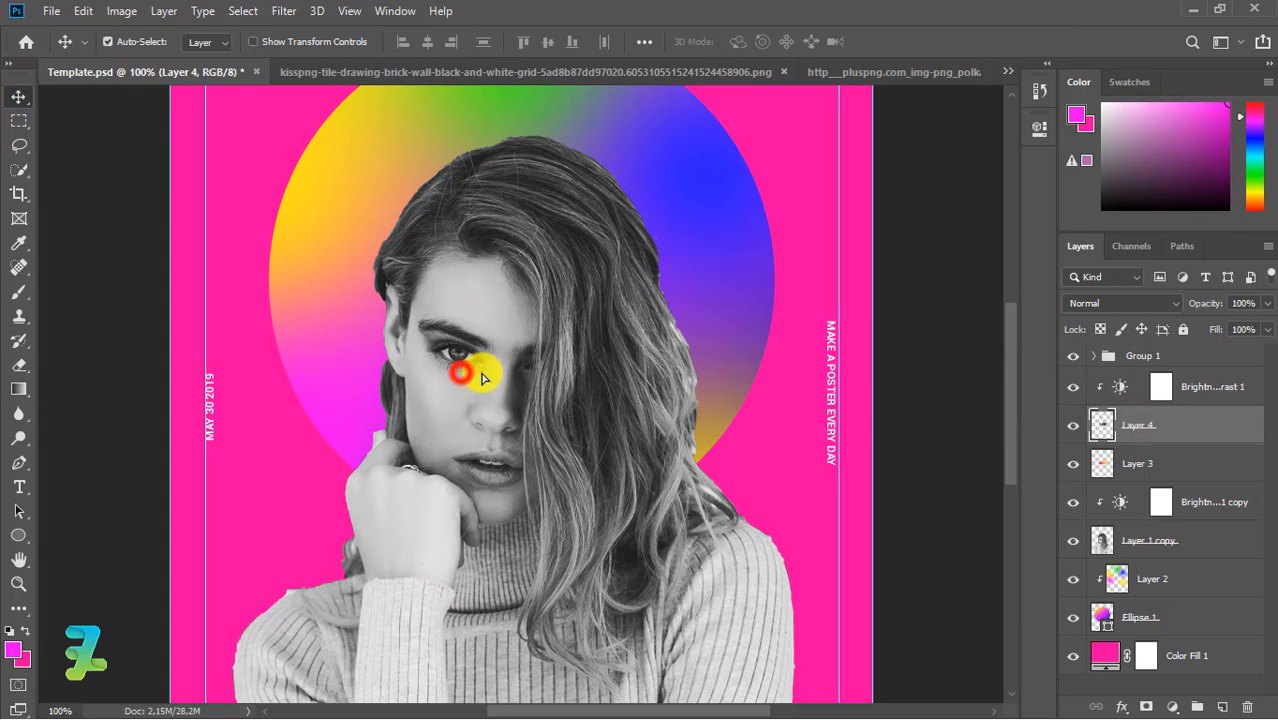
{"action": "left_click_drag", "start_coordinate": [530, 378], "coordinate": [618, 361]}
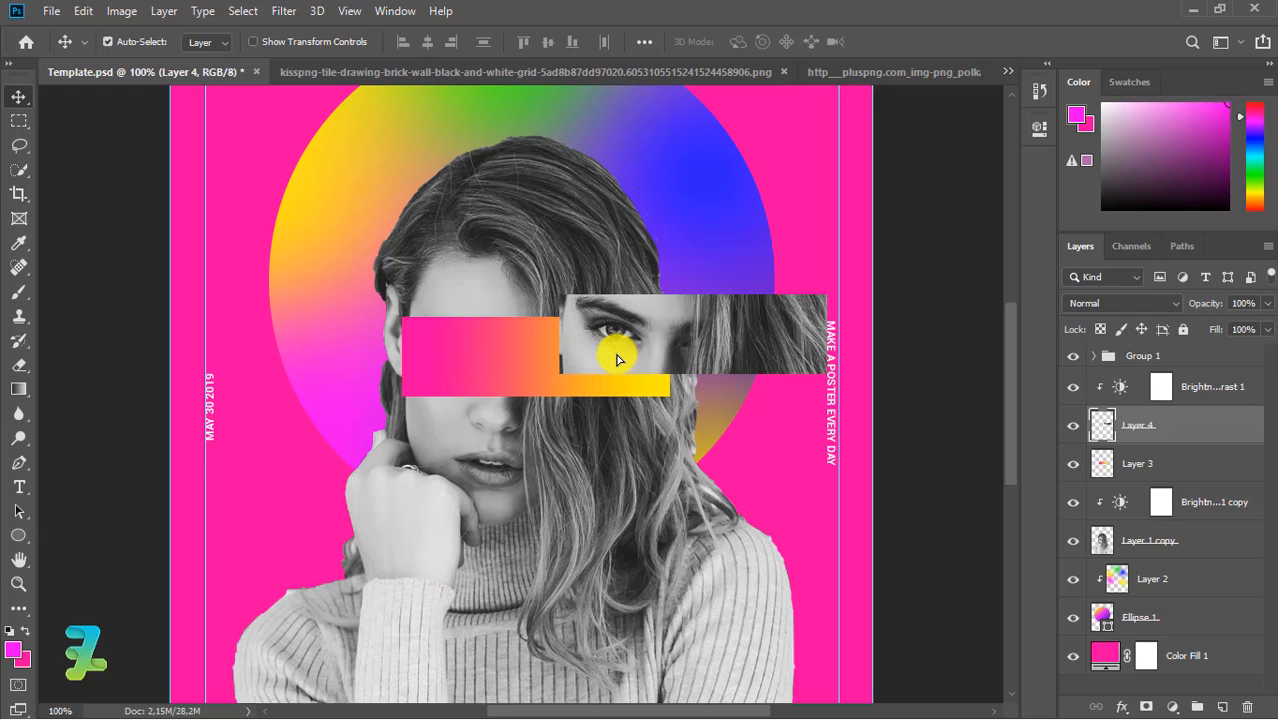
{"action": "key", "text": "Left"}
{"action": "key", "text": "Left"}
{"action": "key", "text": "Left"}
{"action": "key", "text": "Left"}
{"action": "key", "text": "Left"}
{"action": "key", "text": "Left"}
{"action": "key", "text": "Left"}
{"action": "key", "text": "Left"}
{"action": "key", "text": "Left"}
{"action": "key", "text": "Left"}
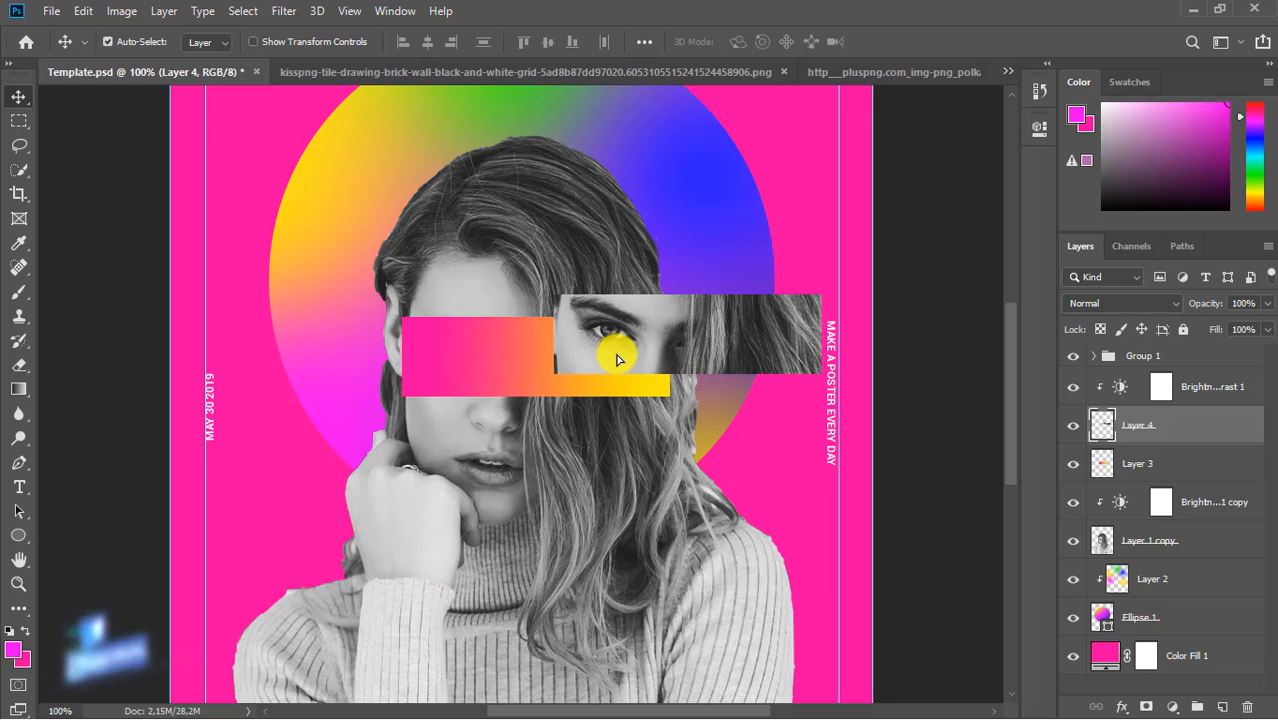
{"action": "key", "text": "Left"}
{"action": "key", "text": "Left"}
{"action": "key", "text": "Left"}
{"action": "key", "text": "Left"}
{"action": "key", "text": "Left"}
{"action": "key", "text": "Left"}
{"action": "key", "text": "Left"}
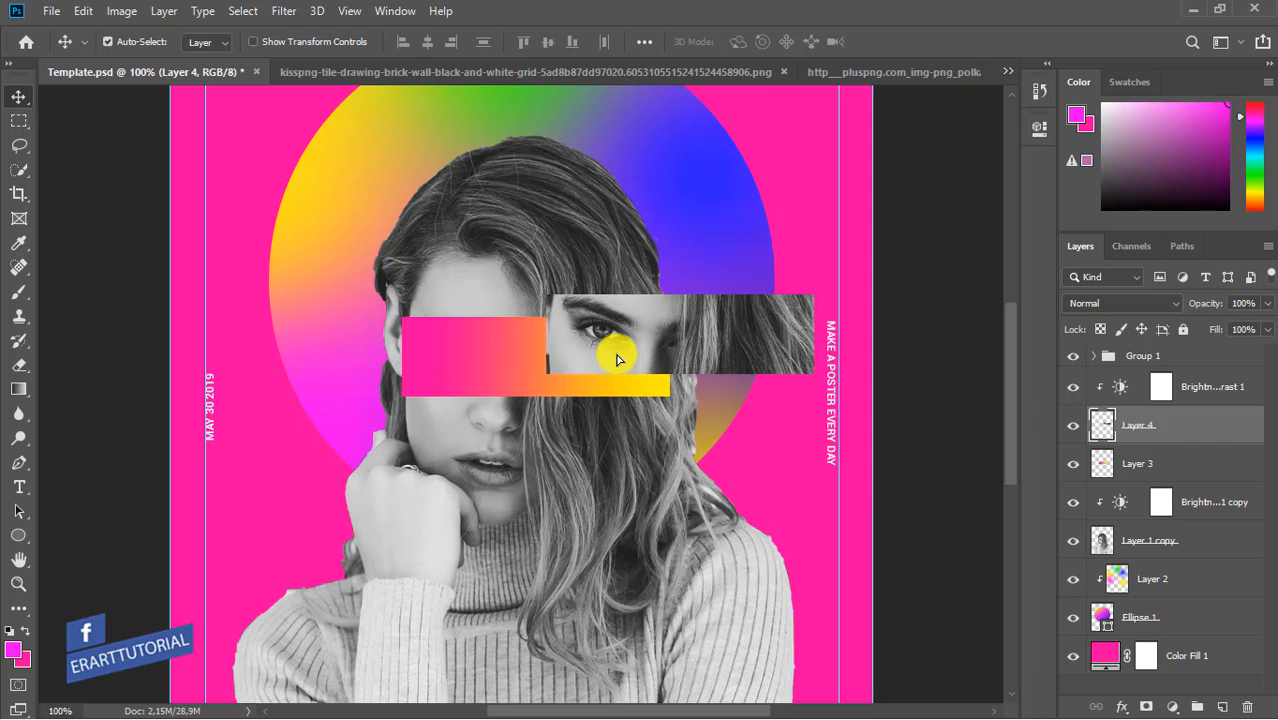
{"action": "left_click", "coordinate": [19, 96]}
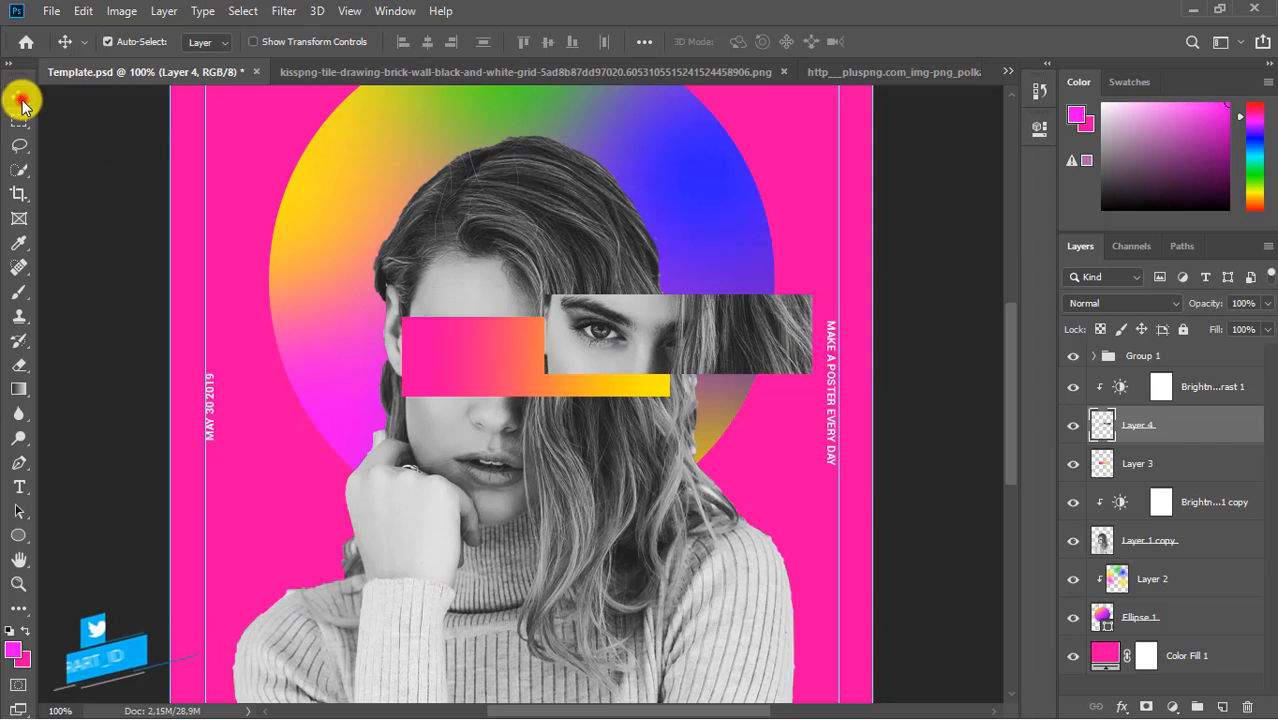
{"action": "key", "text": "ctrl"}
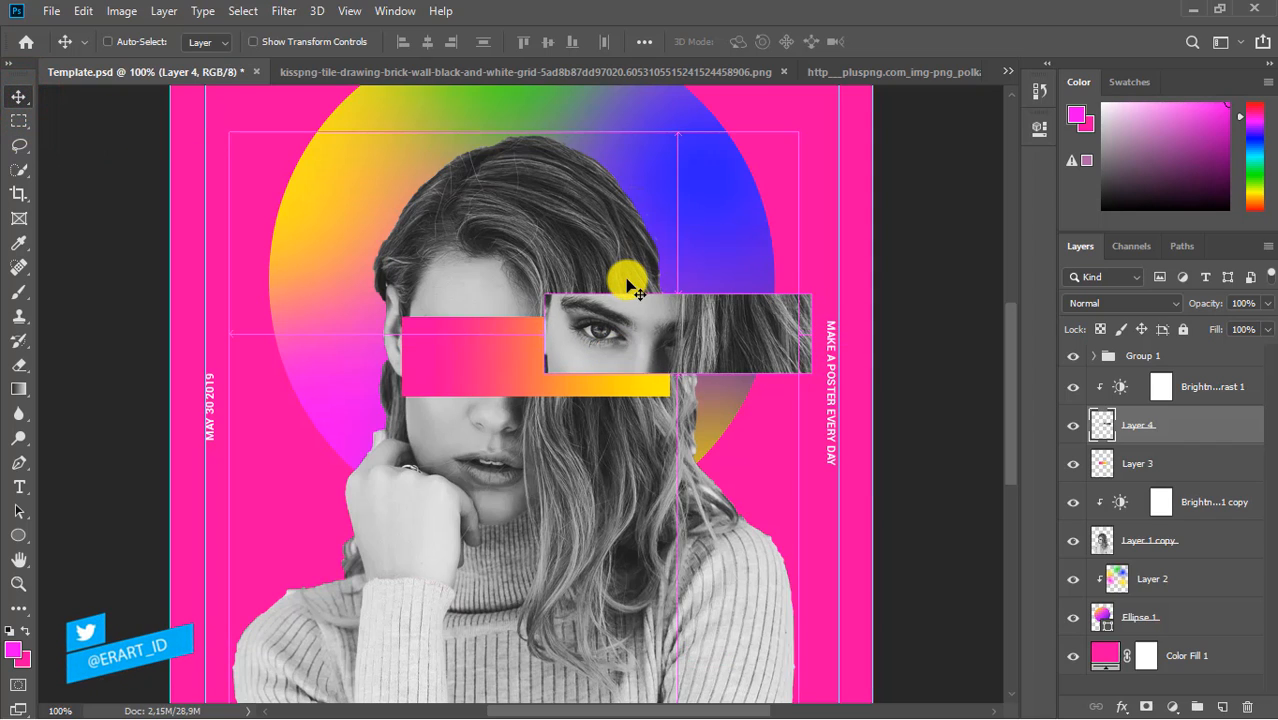
Step: Group the layers from Brightness/Contrast 1 down to Layer 1 copy and name the group GIRL
{"action": "key", "text": "ctrl+minus"}
{"action": "key", "text": "ctrl+minus"}
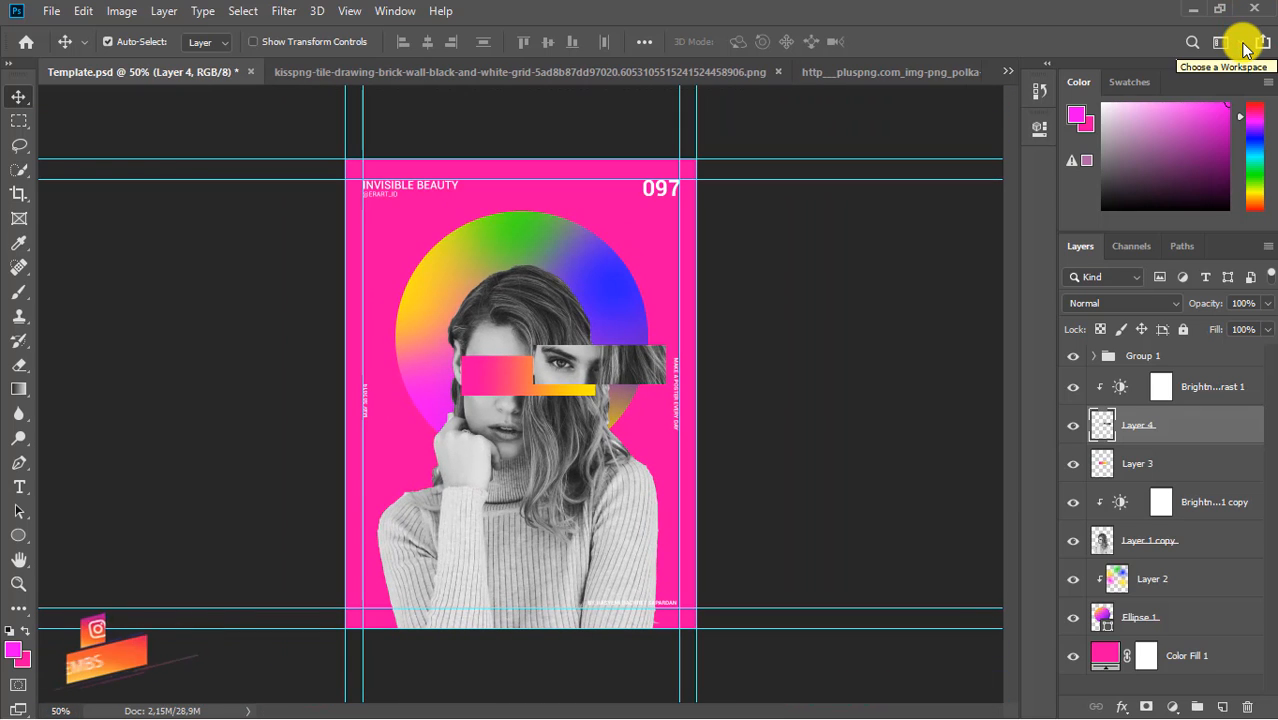
{"action": "left_click", "coordinate": [1207, 386]}
{"action": "left_click", "coordinate": [1203, 549], "text": "shift"}
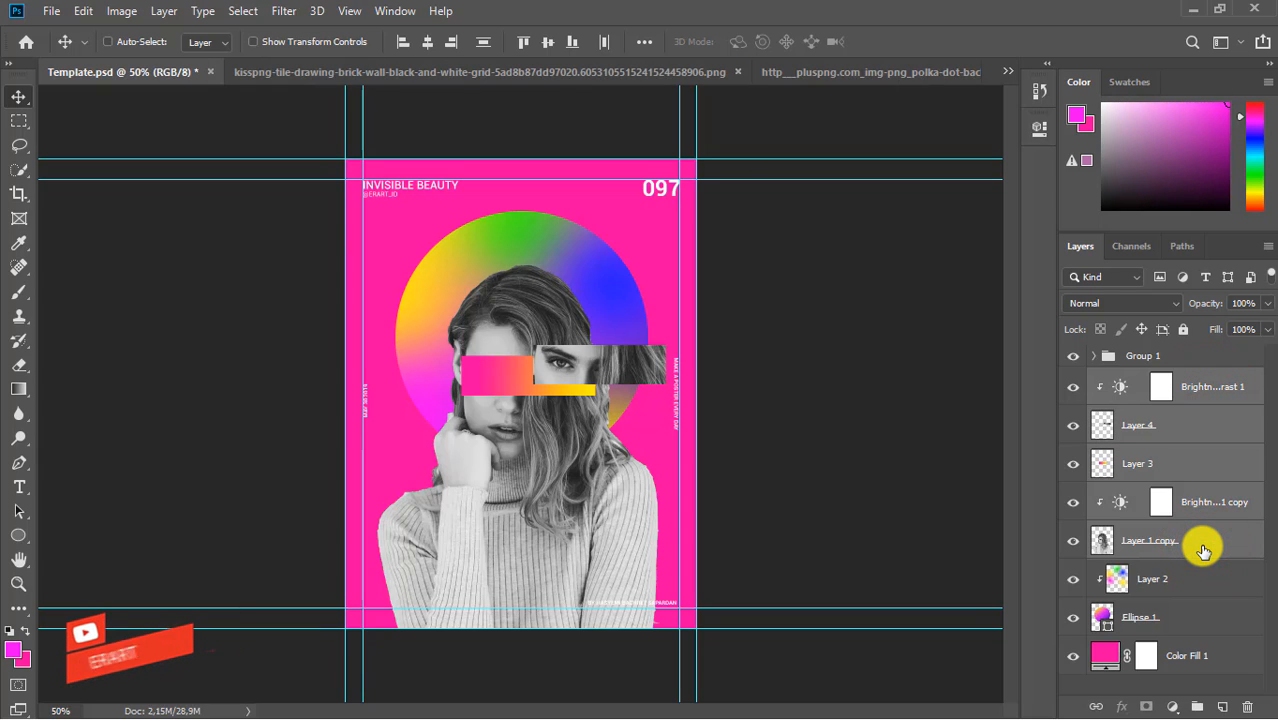
{"action": "key", "text": "ctrl+g"}
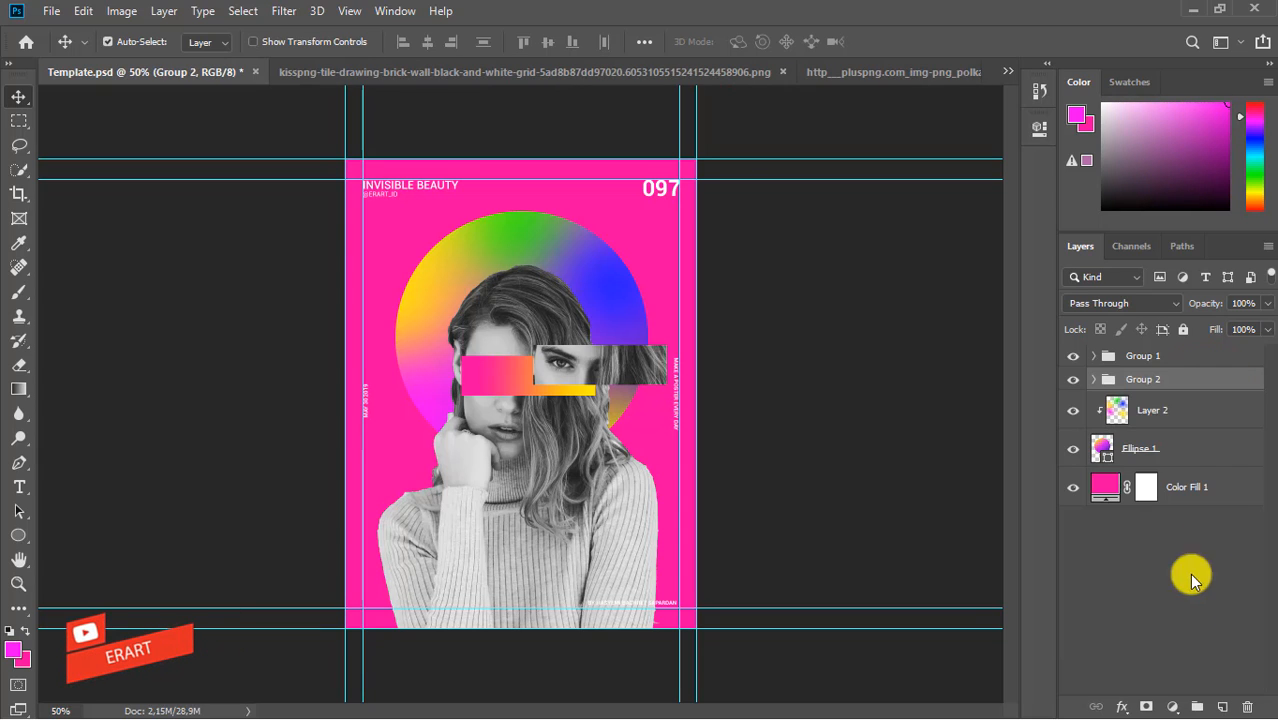
{"action": "double_click", "coordinate": [1141, 389]}
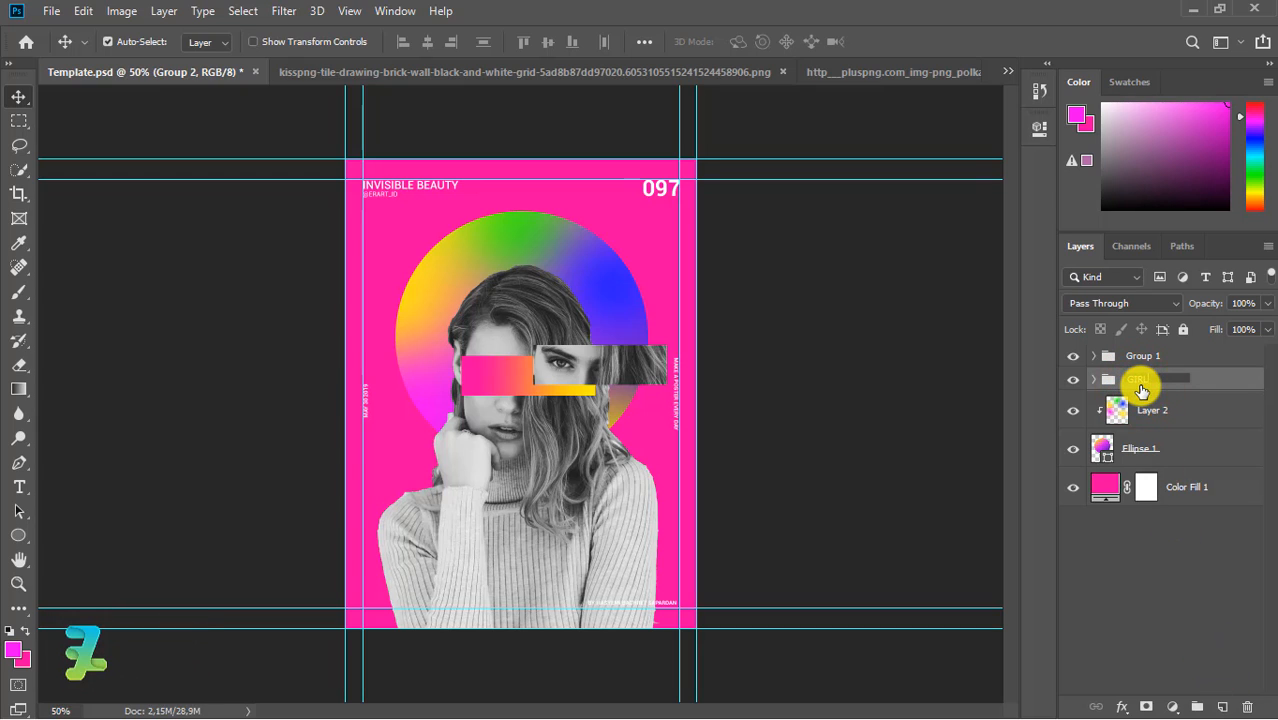
{"action": "key", "text": "Return"}
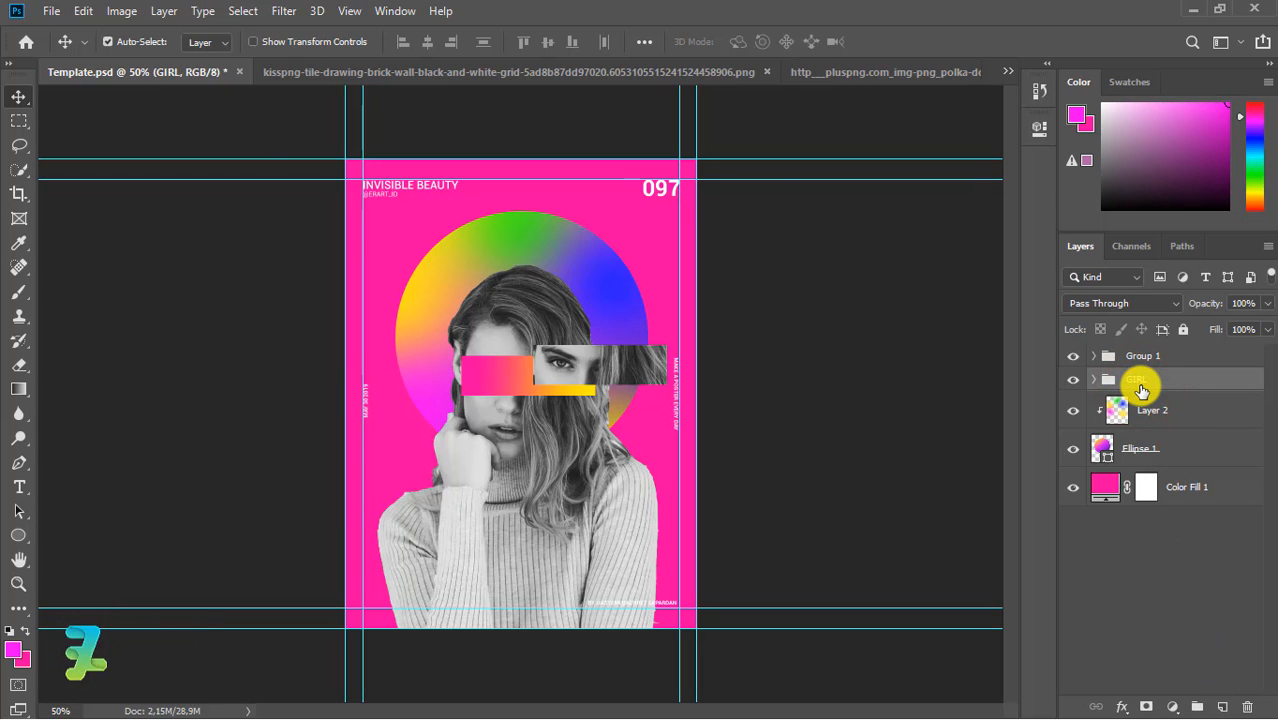
Step: Add a new layer above the GIRL group and draw a circle about 182 px wide over the sweater below her hand
{"action": "left_click", "coordinate": [1221, 706]}
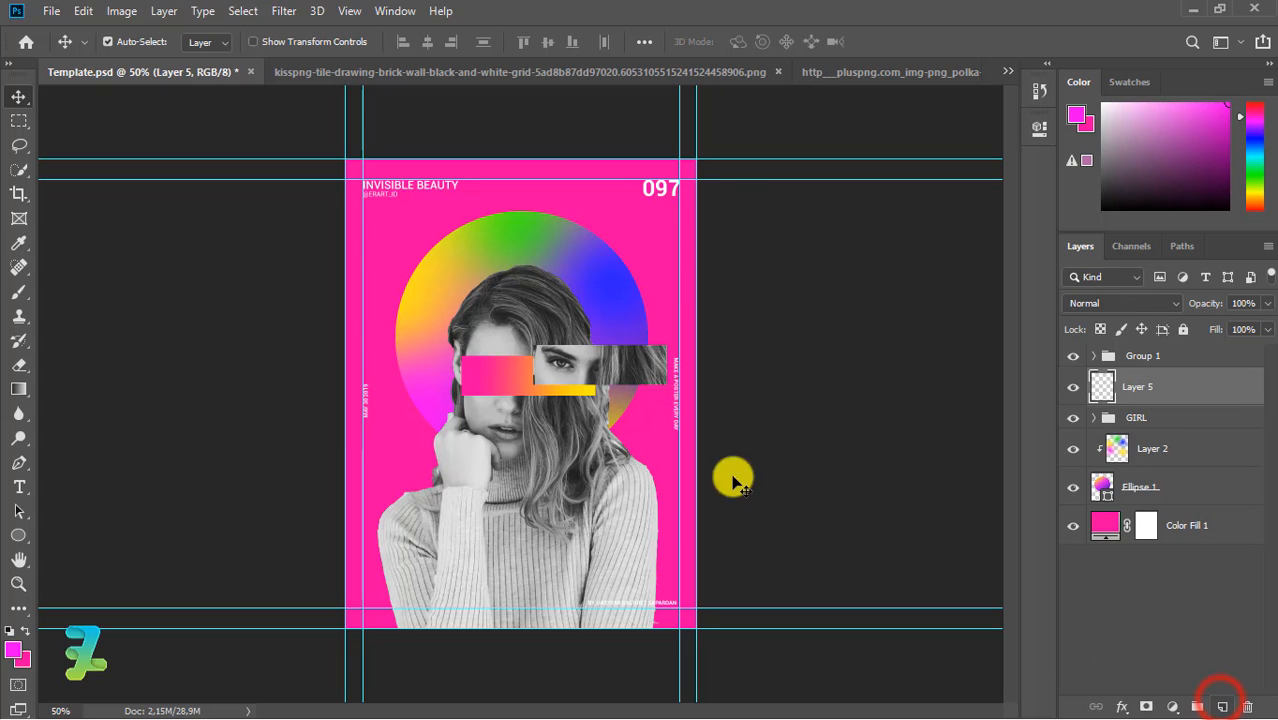
{"action": "left_click", "coordinate": [30, 534]}
{"action": "left_click", "coordinate": [62, 568]}
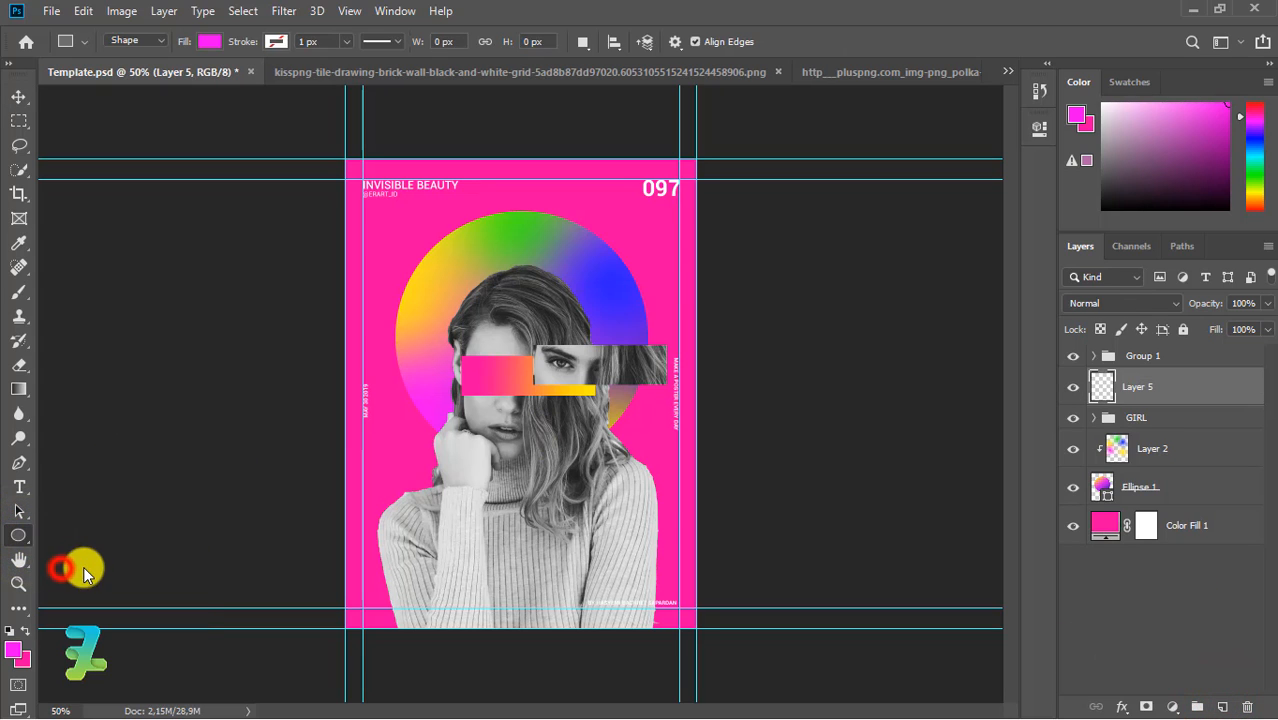
{"action": "left_click_drag", "start_coordinate": [425, 507], "coordinate": [521, 585]}
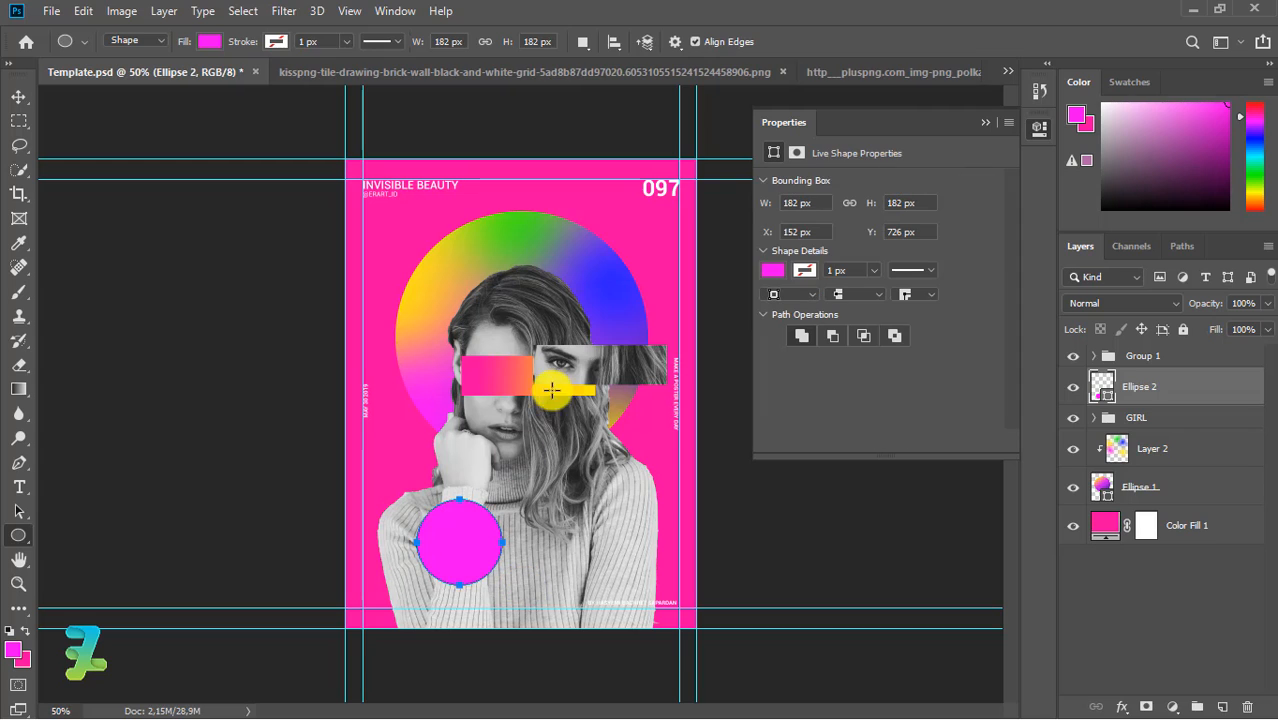
Step: Fill the small circle with the blue, red, yellow gradient preset in Linear style
{"action": "left_click", "coordinate": [772, 270]}
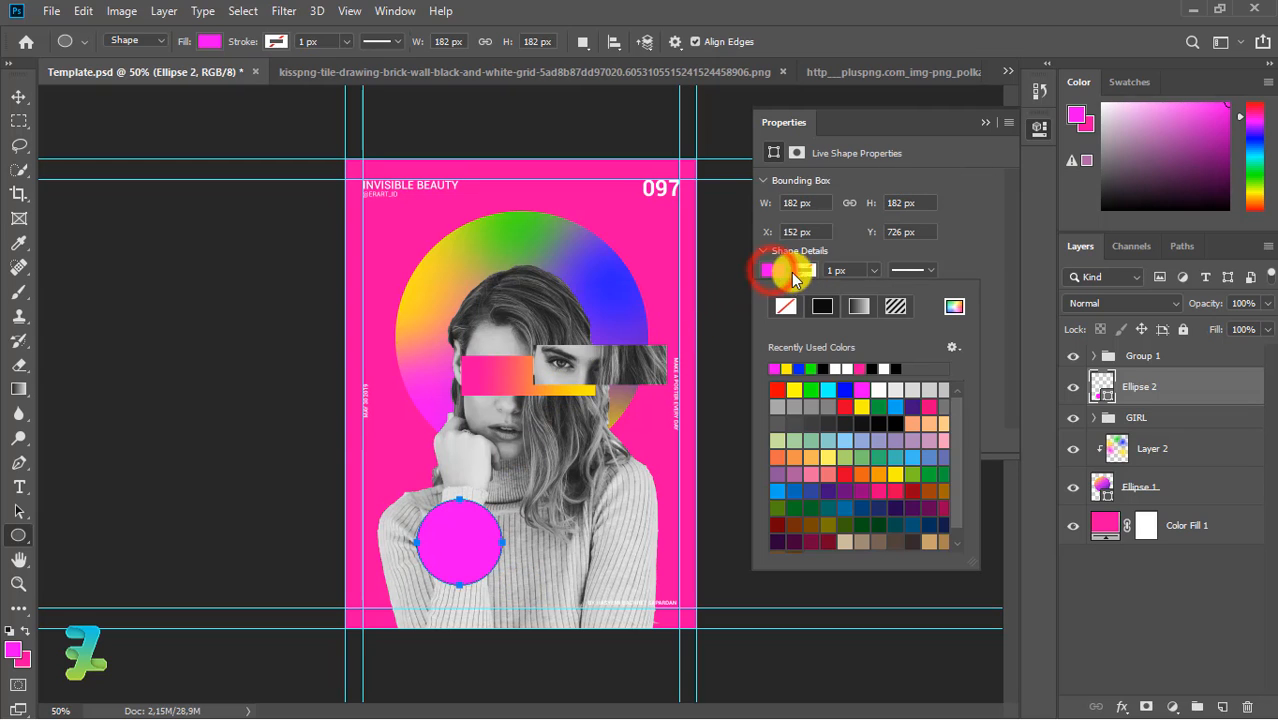
{"action": "left_click", "coordinate": [950, 304]}
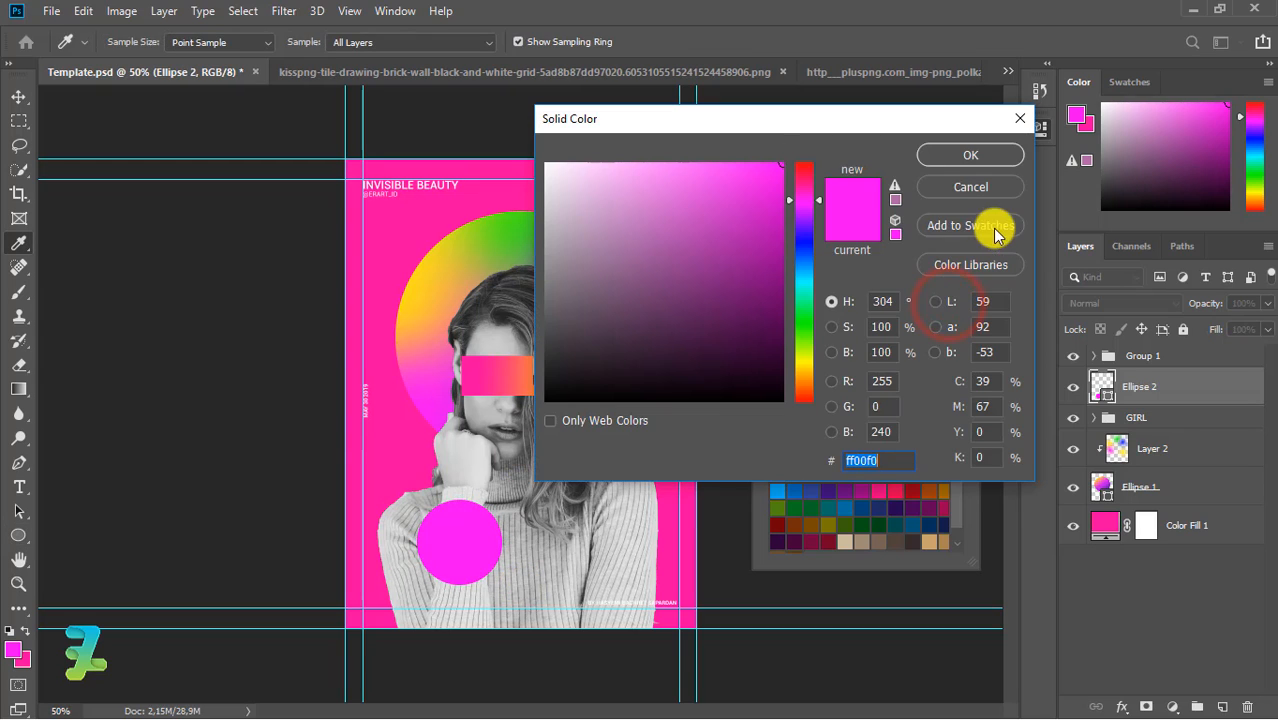
{"action": "left_click", "coordinate": [975, 184]}
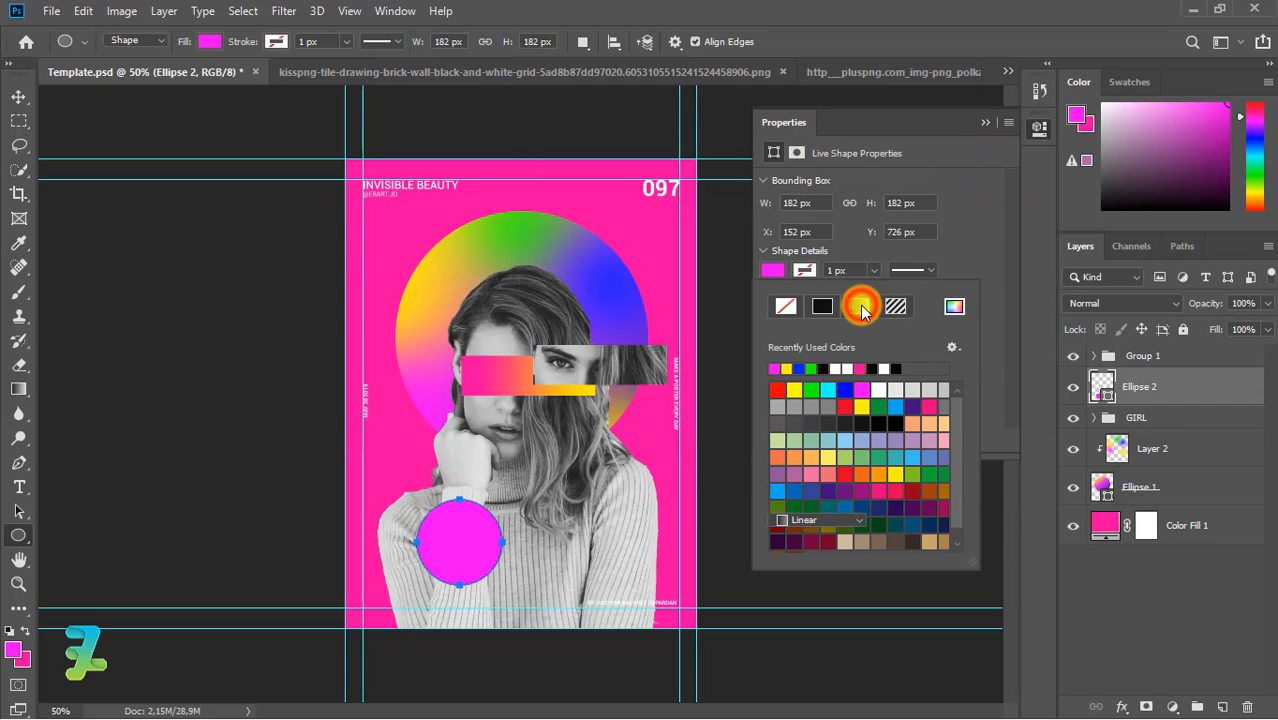
{"action": "left_click", "coordinate": [860, 307]}
{"action": "left_click", "coordinate": [924, 380]}
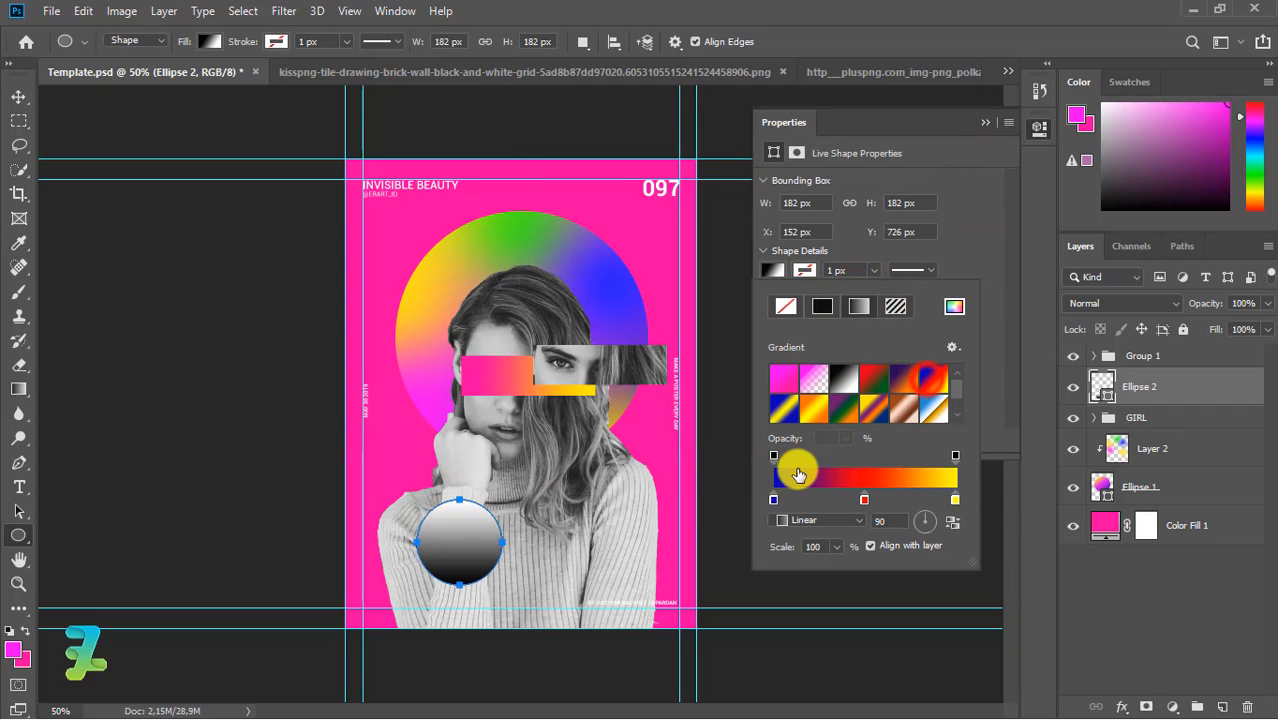
{"action": "left_click", "coordinate": [808, 517]}
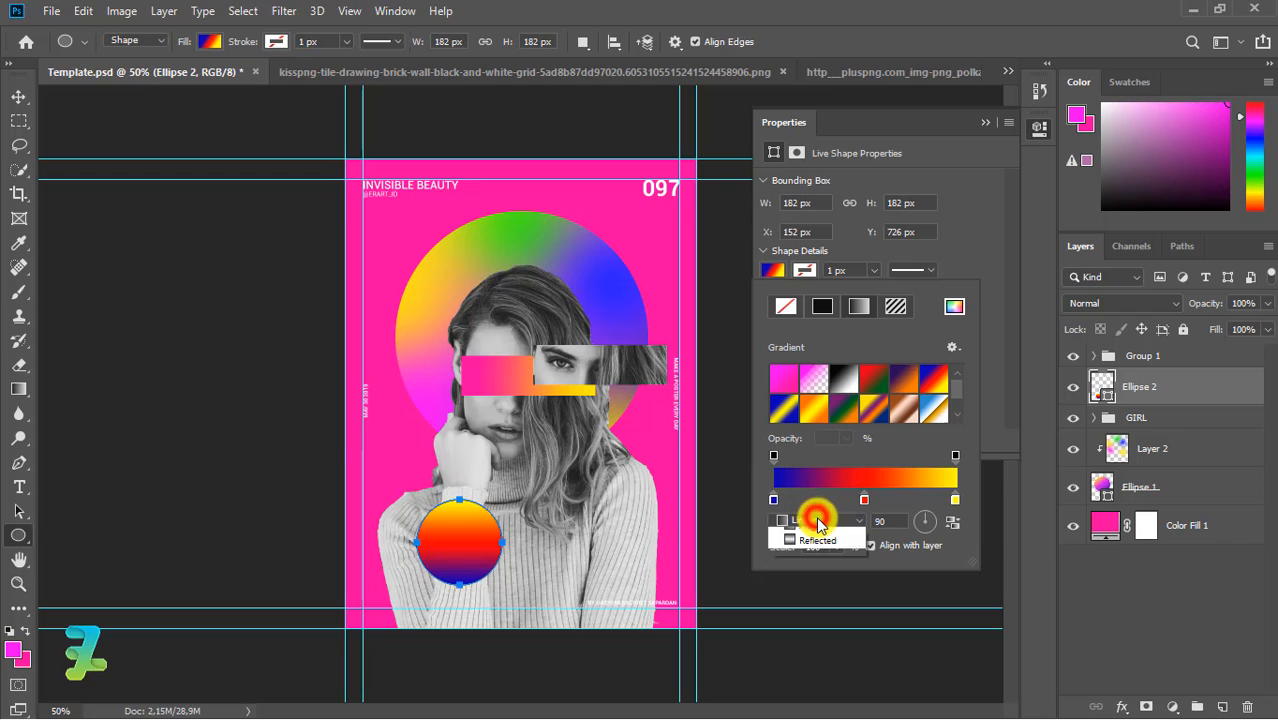
{"action": "left_click", "coordinate": [816, 518]}
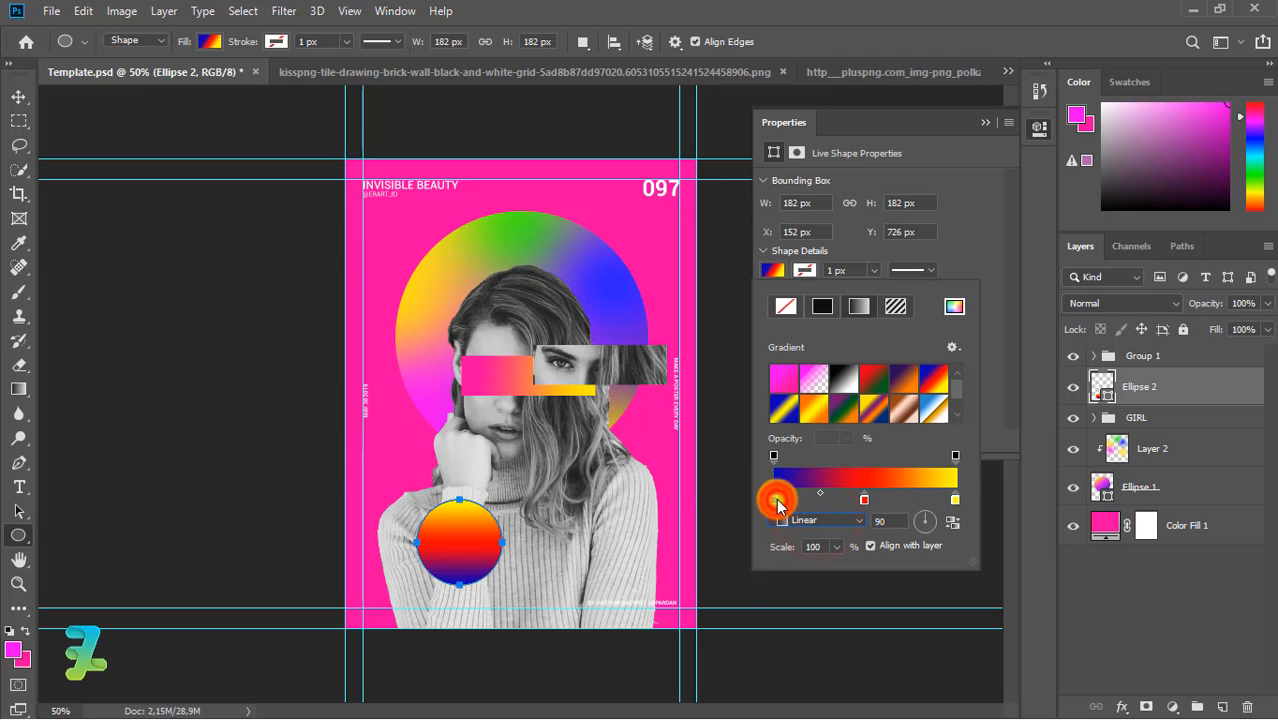
Step: Change the blue colour stop of the small circle's gradient to magenta d911d7
{"action": "double_click", "coordinate": [777, 501]}
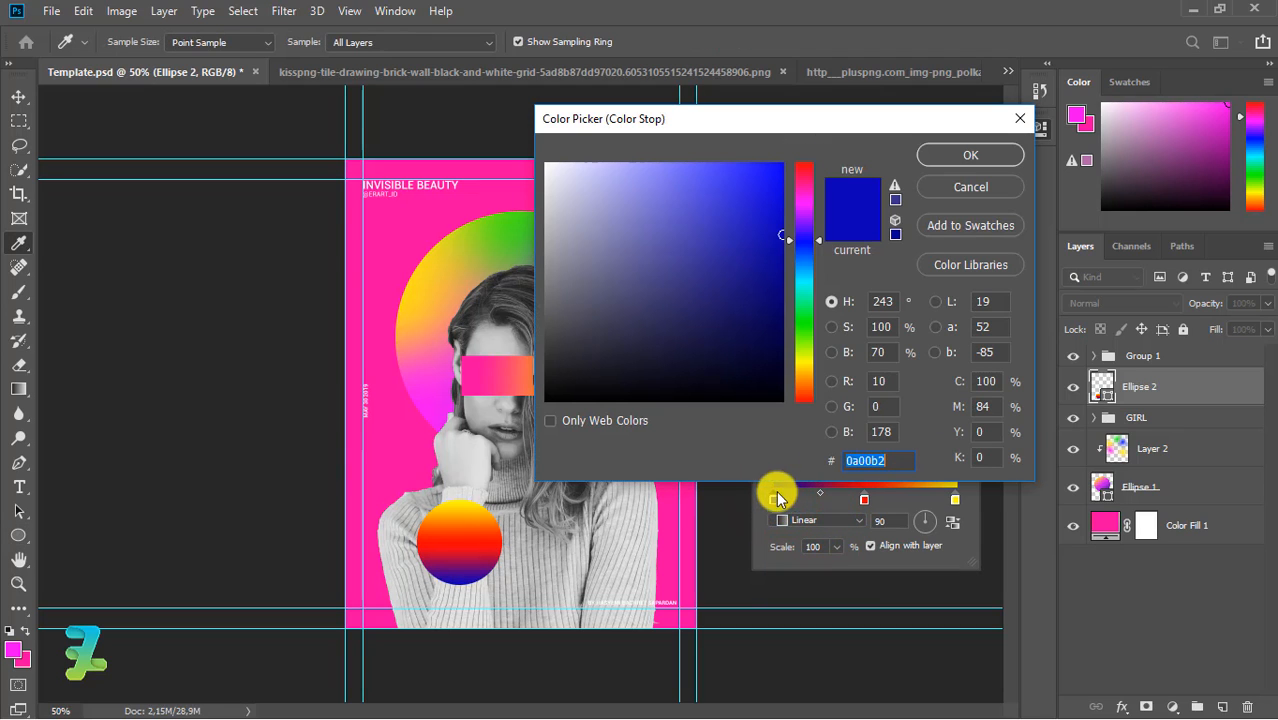
{"action": "left_click", "coordinate": [806, 206]}
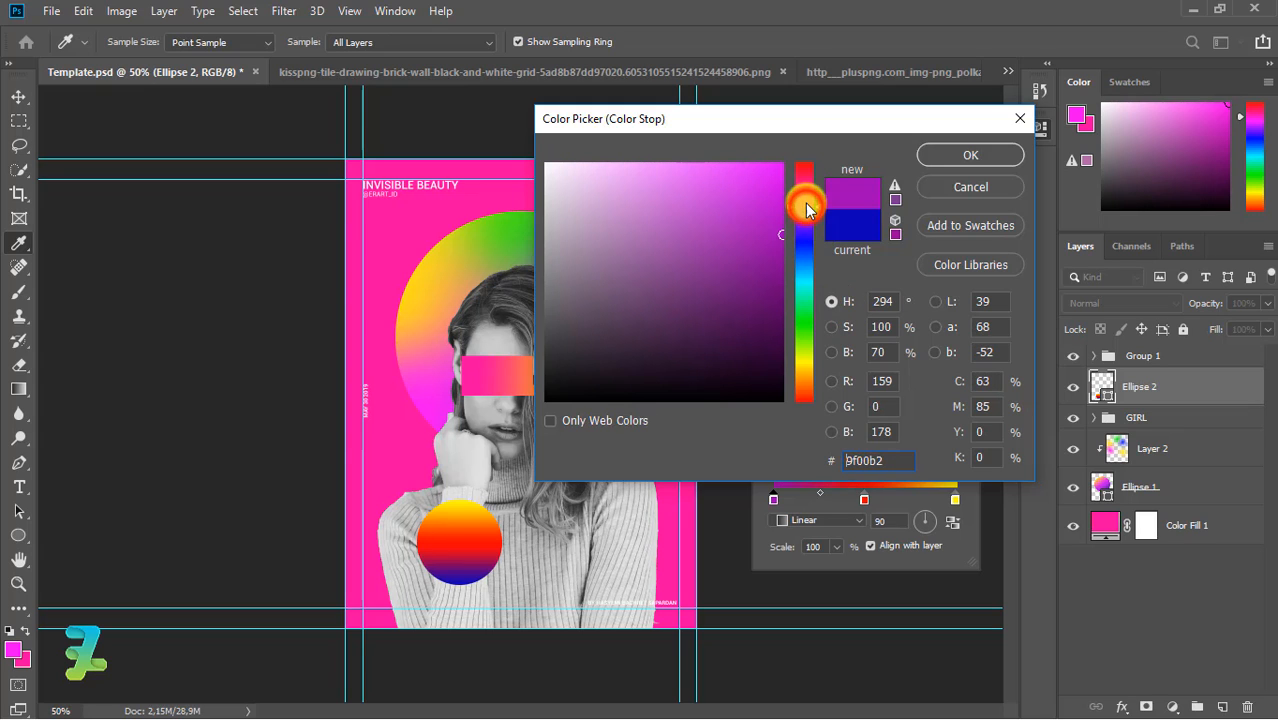
{"action": "left_click", "coordinate": [764, 198]}
{"action": "left_click", "coordinate": [970, 156]}
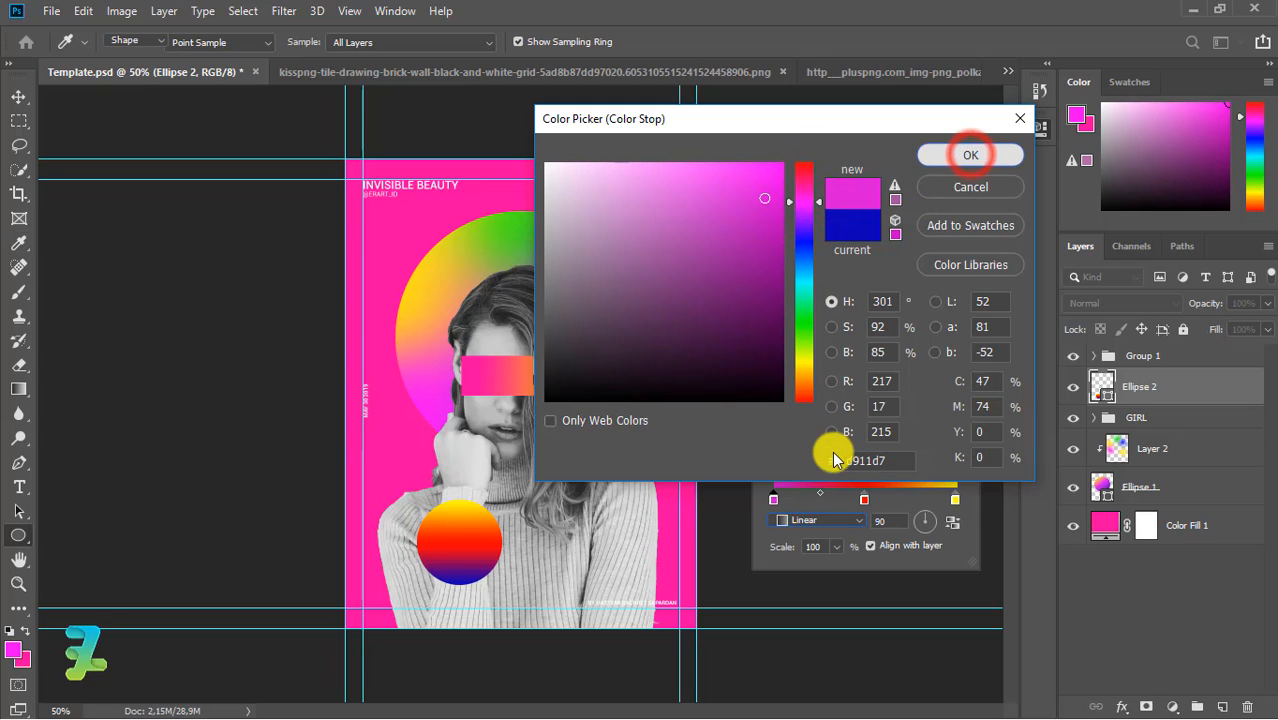
Step: Change the gradient's red middle stop to green 06ff00 and shift it slightly towards the yellow stop
{"action": "double_click", "coordinate": [866, 497]}
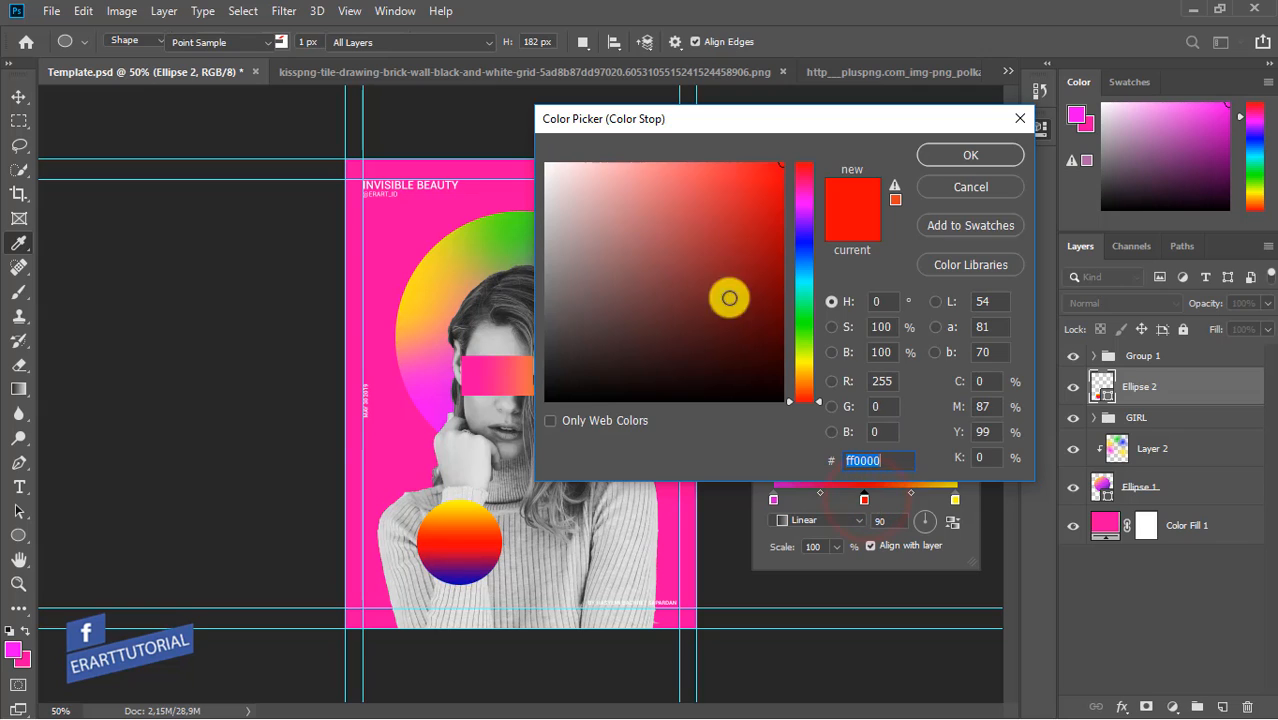
{"action": "left_click", "coordinate": [806, 328]}
{"action": "left_click", "coordinate": [970, 155]}
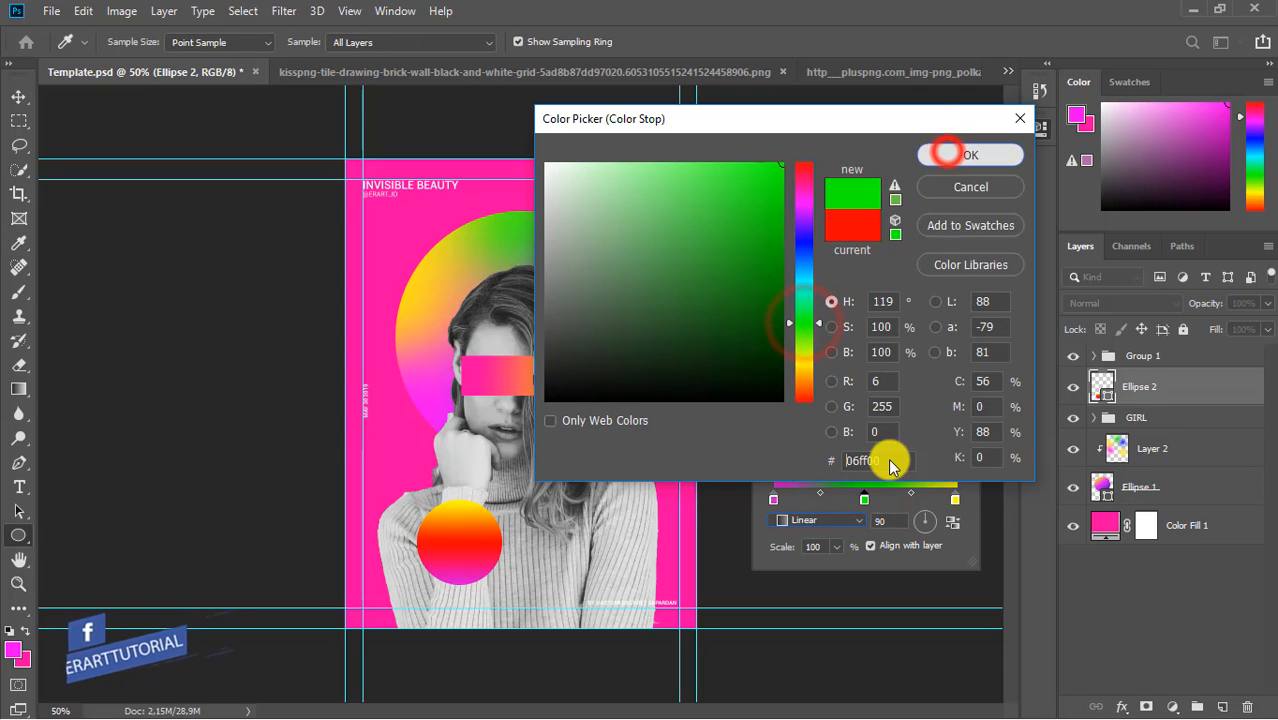
{"action": "left_click", "coordinate": [861, 498]}
{"action": "mouse_move", "coordinate": [851, 503]}
{"action": "left_mouse_down"}
{"action": "mouse_move", "coordinate": [835, 505]}
{"action": "mouse_move", "coordinate": [870, 497]}
{"action": "left_mouse_up"}
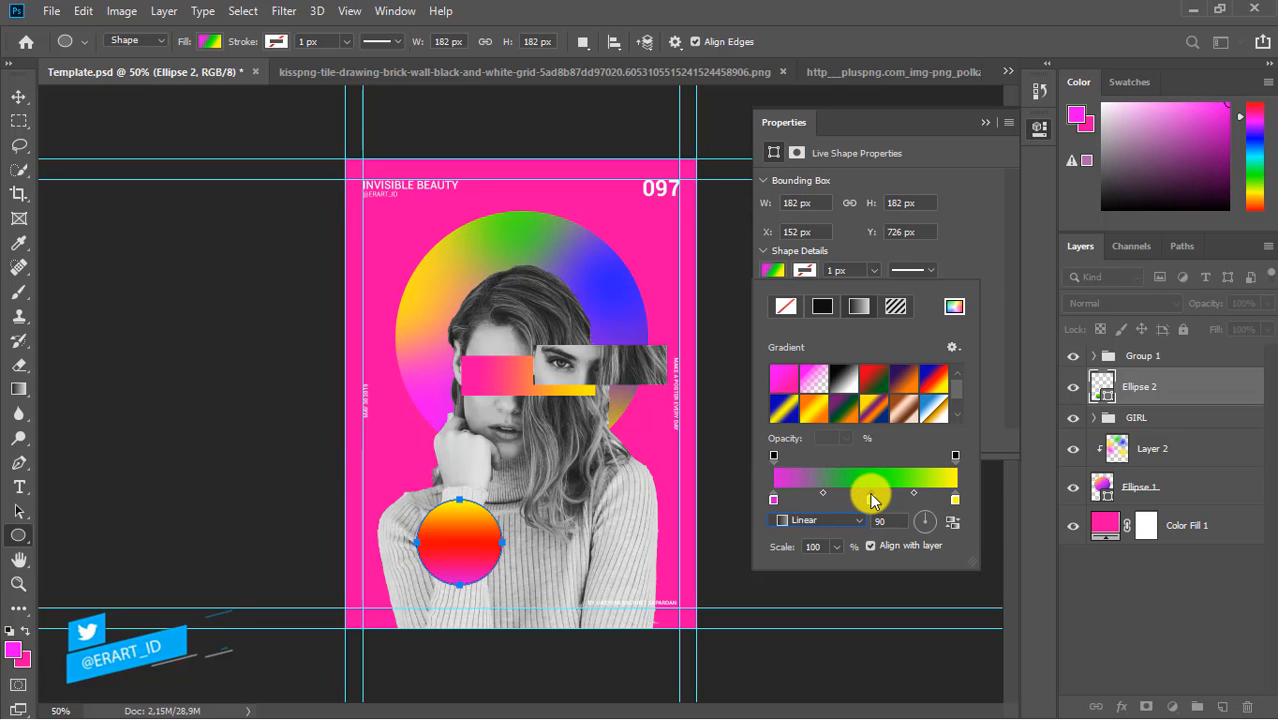
Step: Add a blue colour stop between the magenta and green stops of the small circle's gradient
{"action": "left_click", "coordinate": [821, 498]}
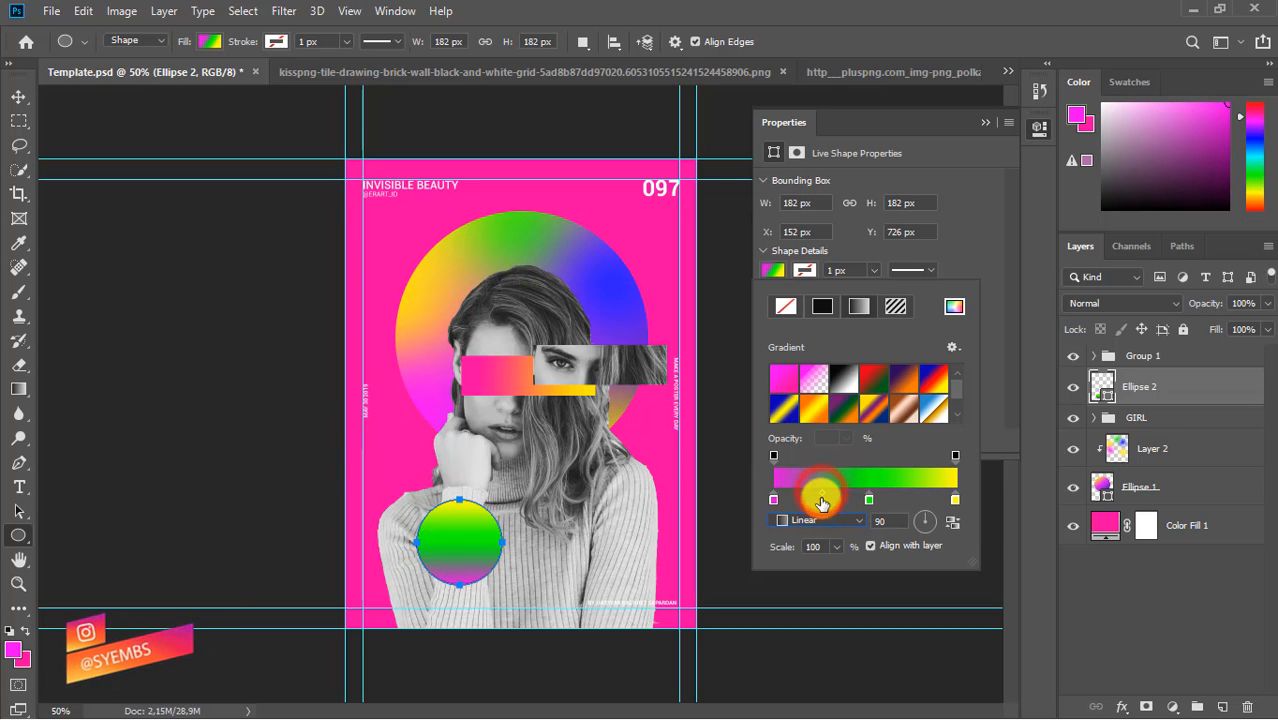
{"action": "left_click", "coordinate": [821, 500]}
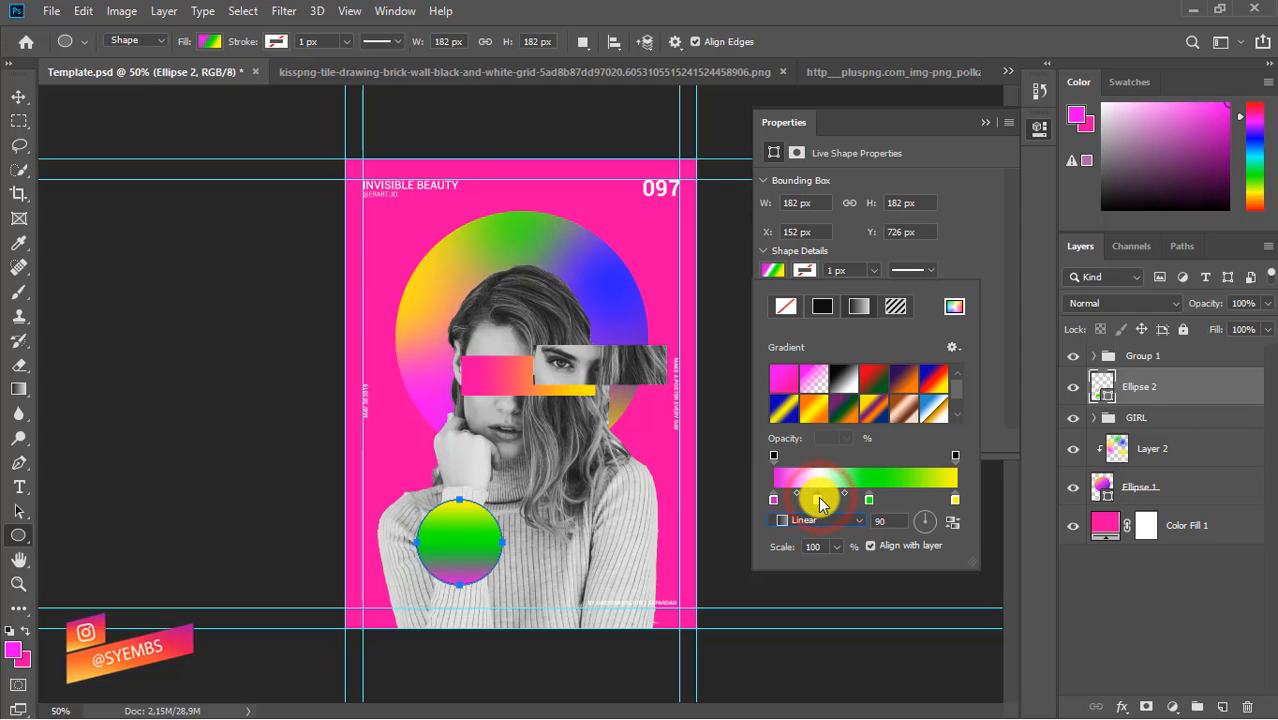
{"action": "double_click", "coordinate": [819, 499]}
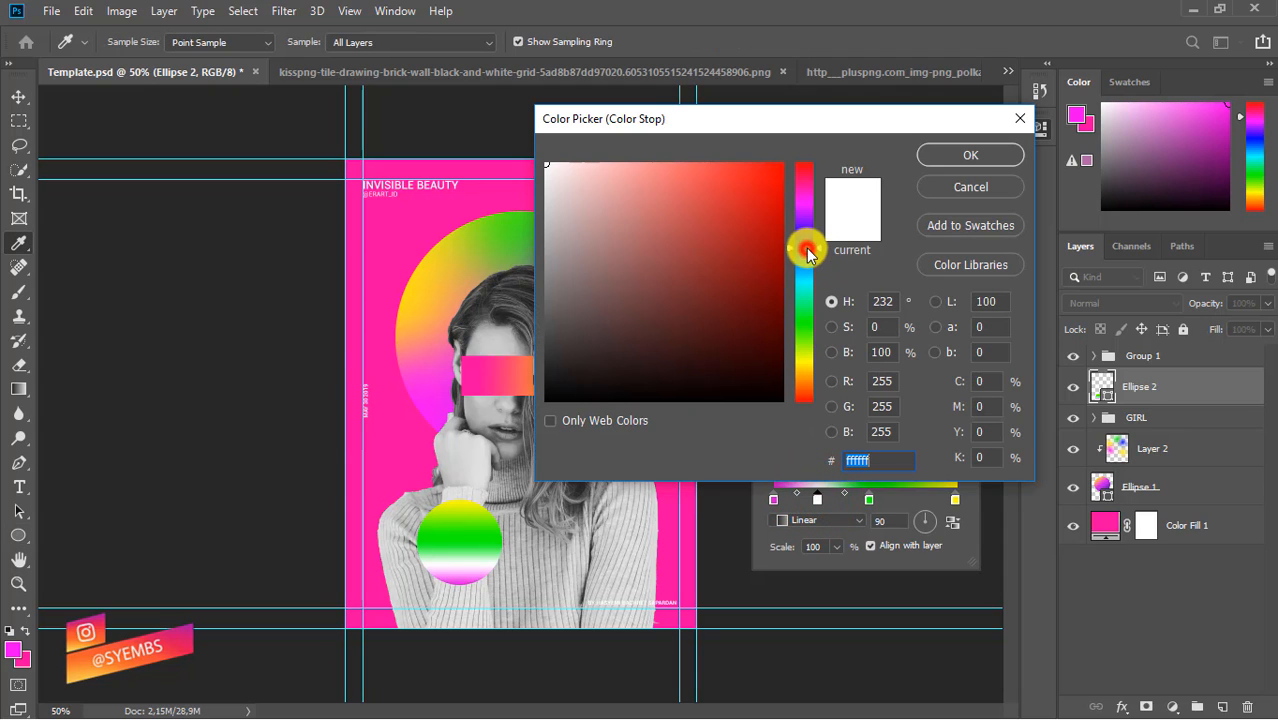
{"action": "left_click", "coordinate": [765, 225]}
{"action": "left_click", "coordinate": [970, 155]}
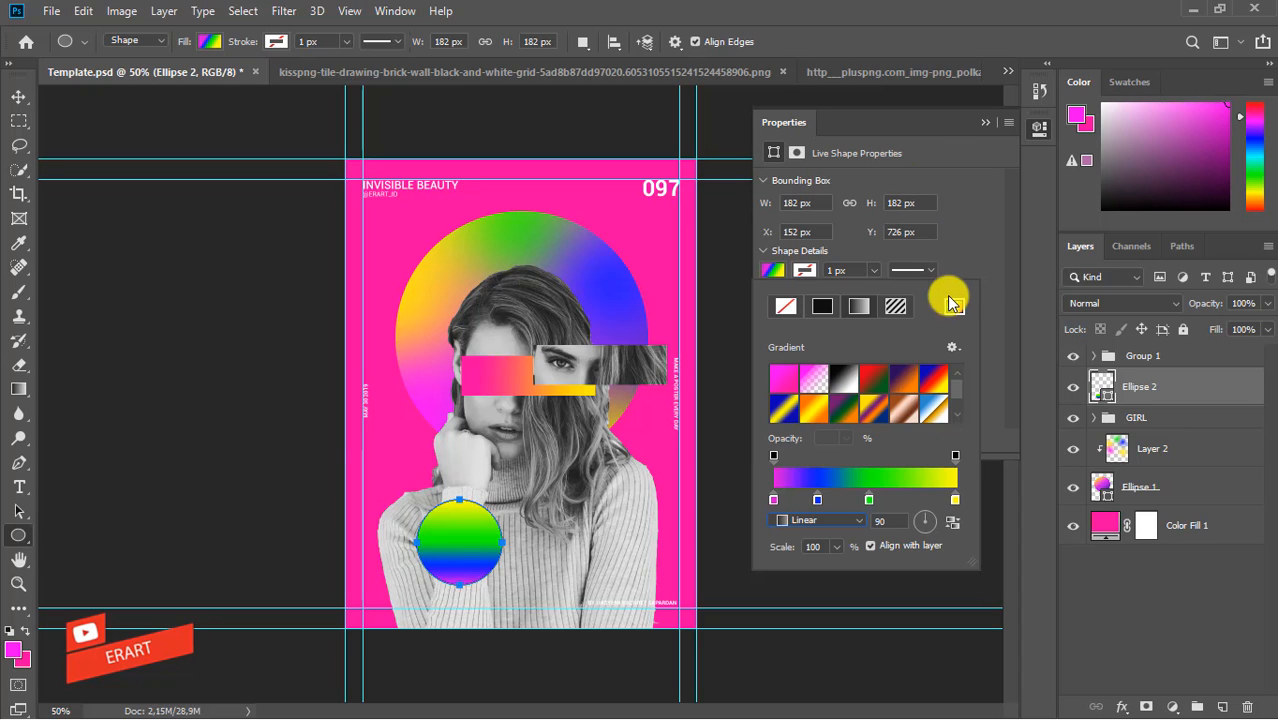
Step: Shift the gradient's yellow stop inward towards green and add an orange ffa53b stop at the end
{"action": "left_click_drag", "start_coordinate": [953, 500], "coordinate": [919, 501]}
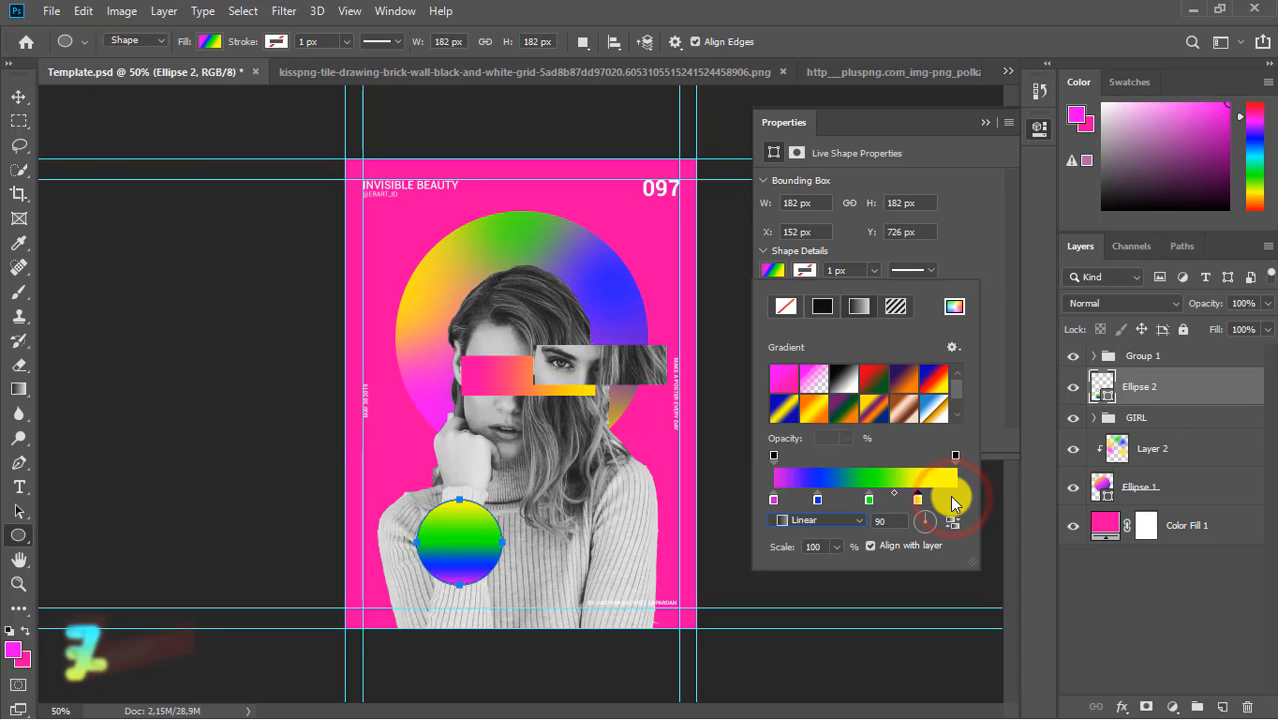
{"action": "left_click", "coordinate": [956, 499]}
{"action": "double_click", "coordinate": [955, 499]}
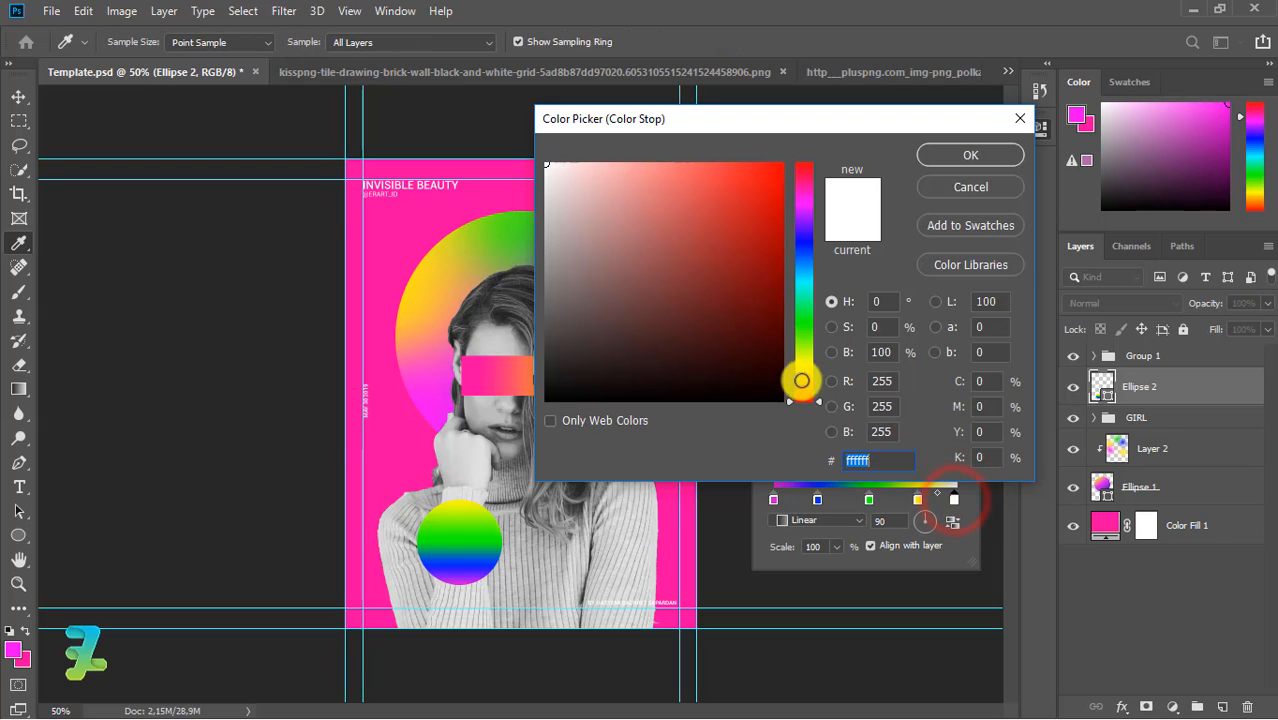
{"action": "left_click", "coordinate": [802, 379]}
{"action": "left_click_drag", "start_coordinate": [738, 243], "coordinate": [749, 166]}
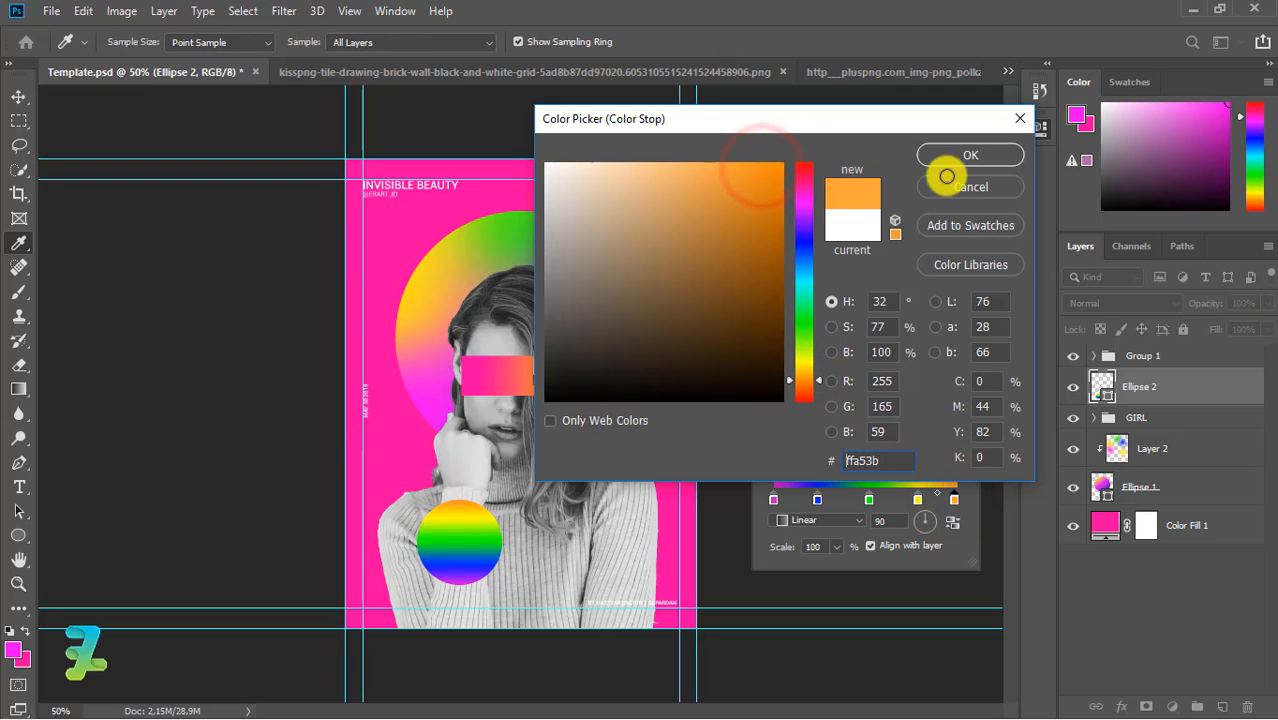
{"action": "left_click", "coordinate": [970, 158]}
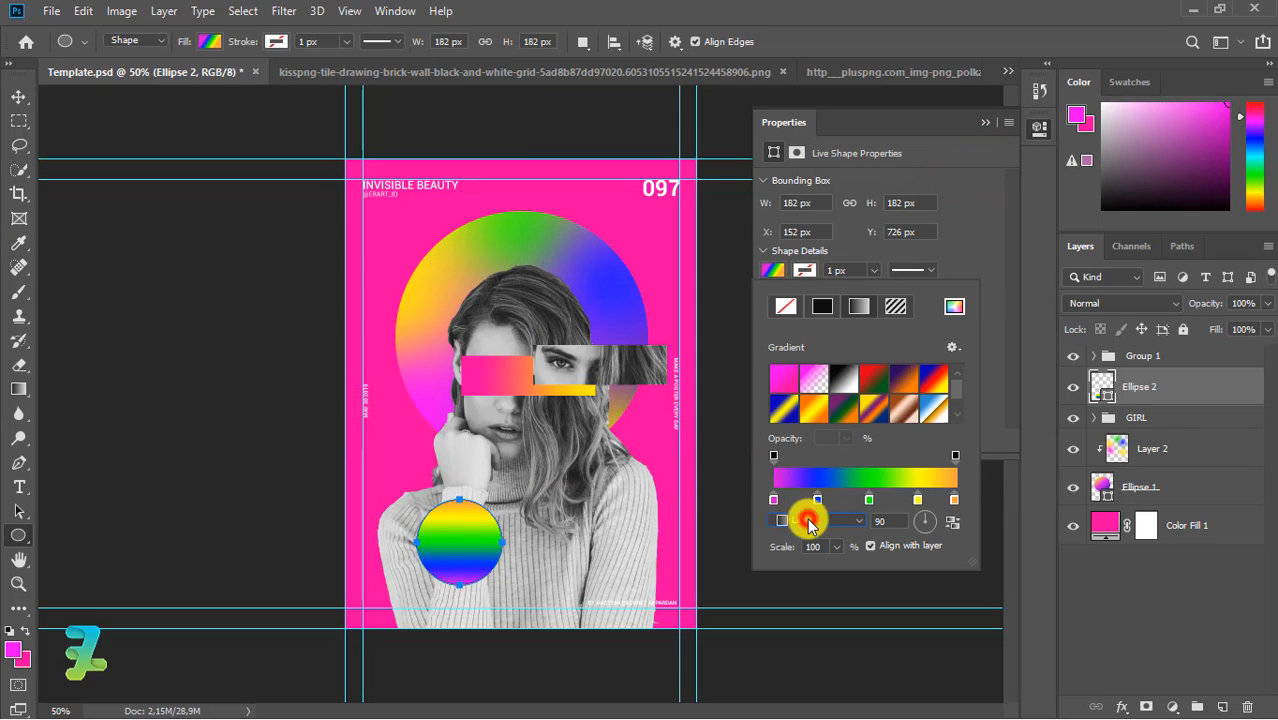
Step: Try the Radial style on the small circle, switch its gradient to Angle, and lower the gradient scale to 78%
{"action": "left_click", "coordinate": [808, 520]}
{"action": "left_click", "coordinate": [810, 551]}
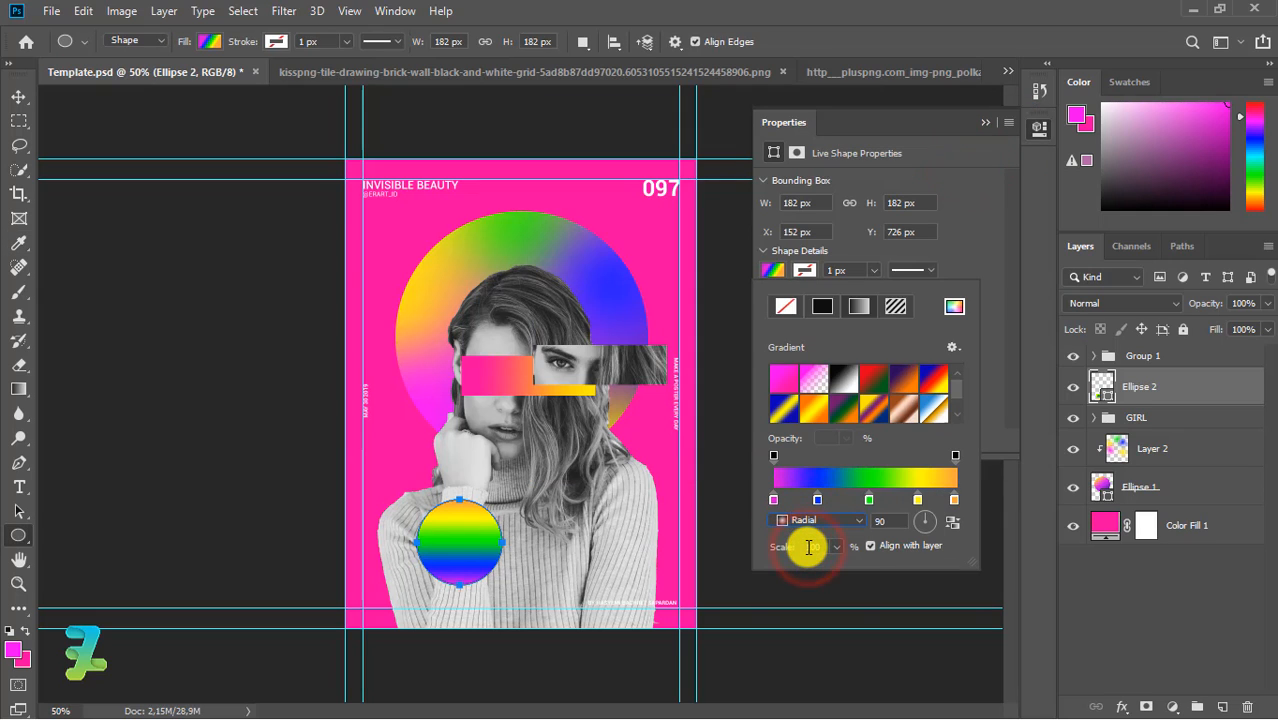
{"action": "left_click", "coordinate": [820, 519]}
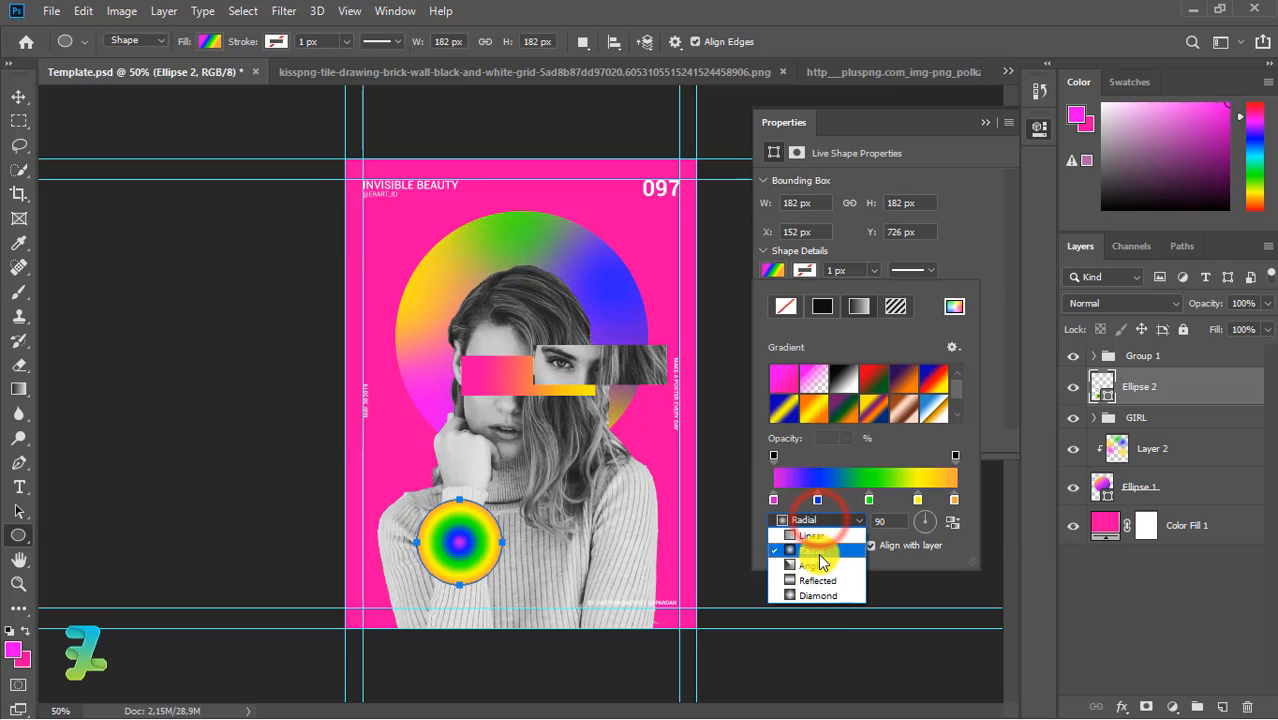
{"action": "left_click", "coordinate": [818, 566]}
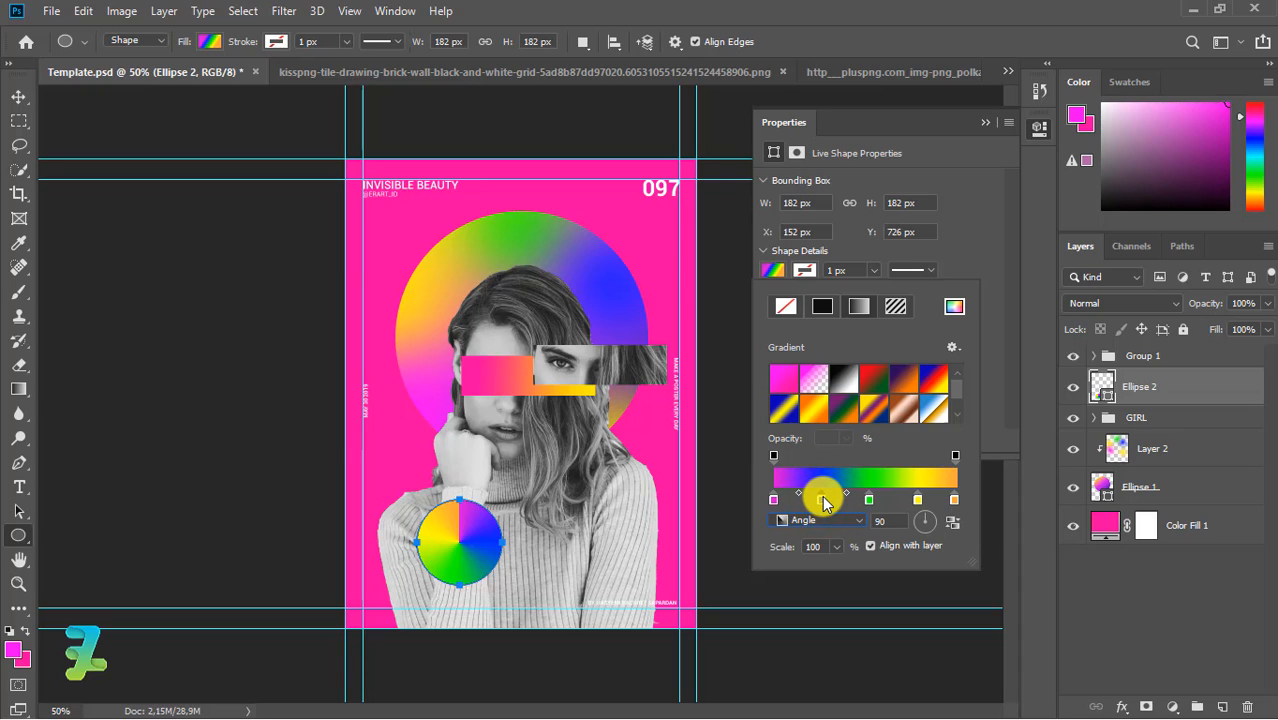
{"action": "left_click", "coordinate": [838, 546]}
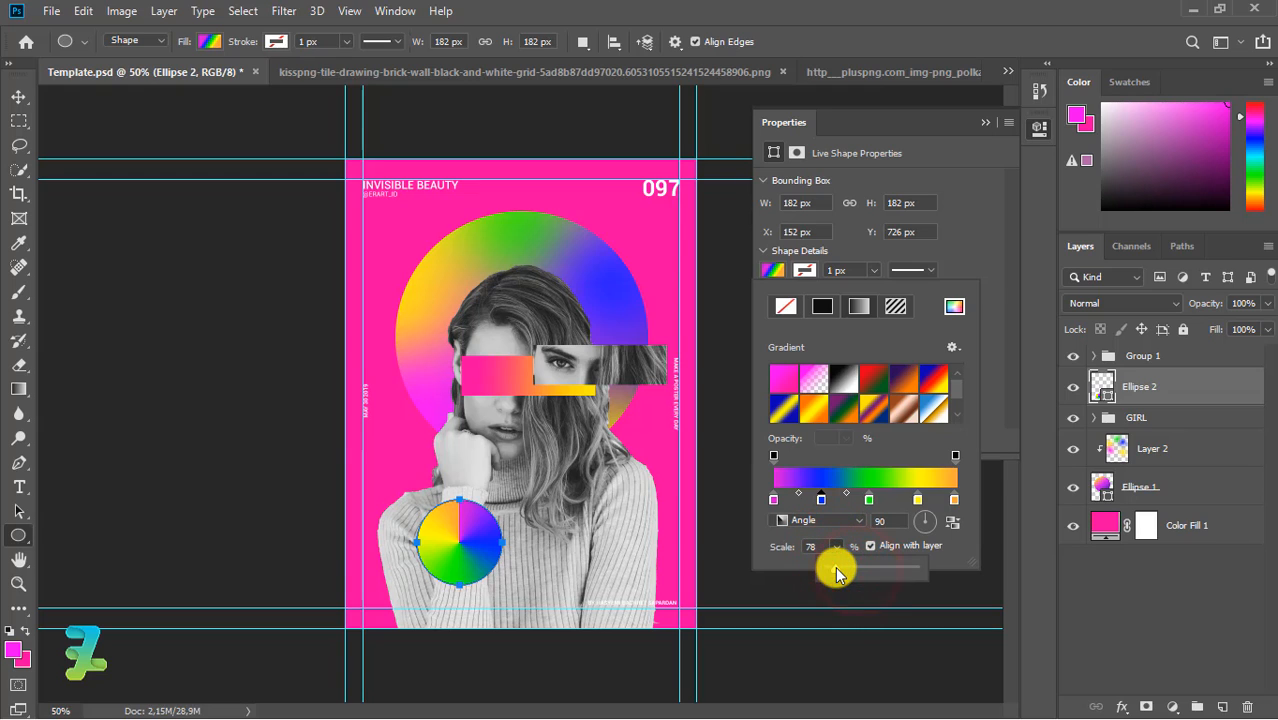
{"action": "left_click", "coordinate": [19, 94]}
{"action": "left_click", "coordinate": [19, 96]}
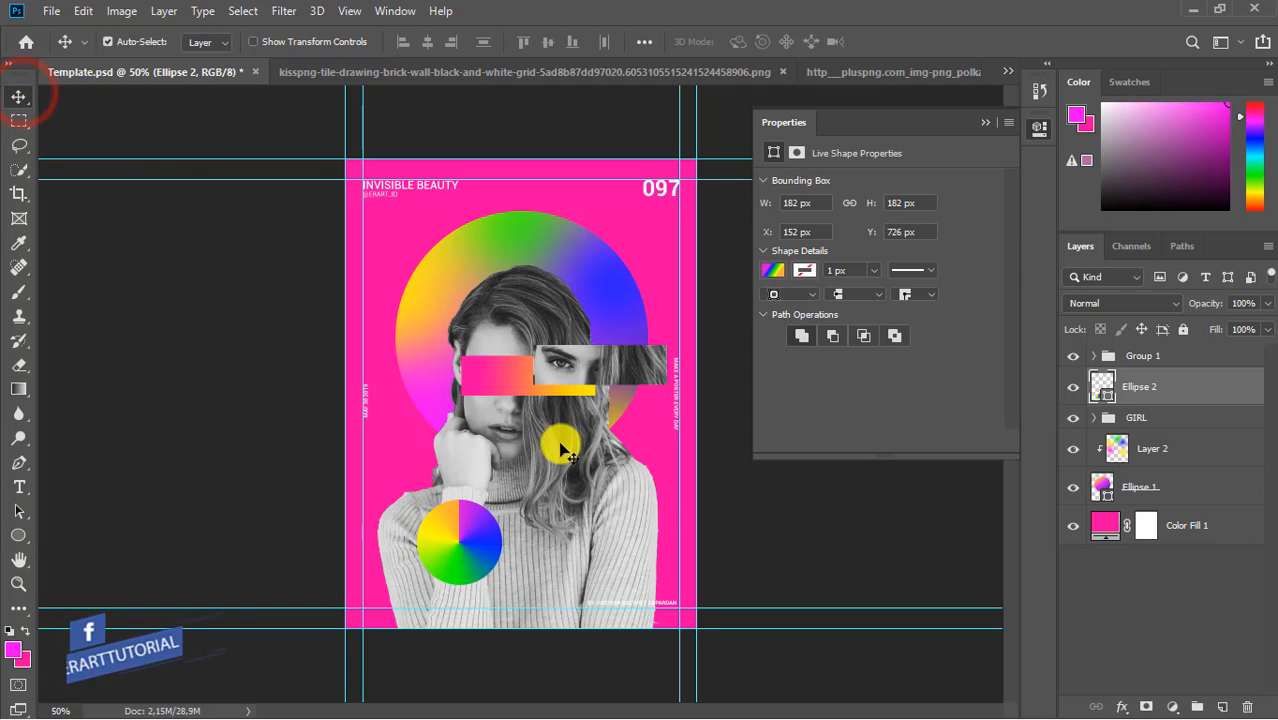
Step: Add a new layer above the small circle and clip it to the circle
{"action": "scroll", "coordinate": [545, 480], "scroll_direction": "up", "scroll_amount": 1}
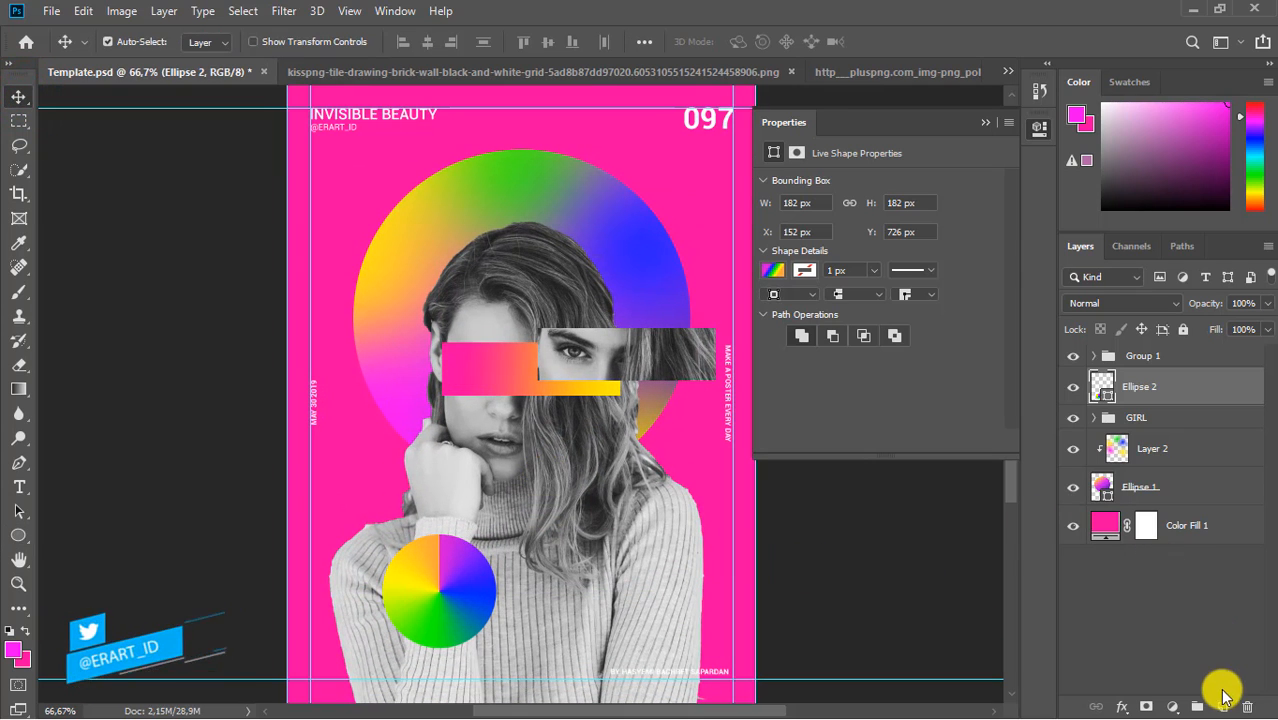
{"action": "right_click", "coordinate": [1172, 385]}
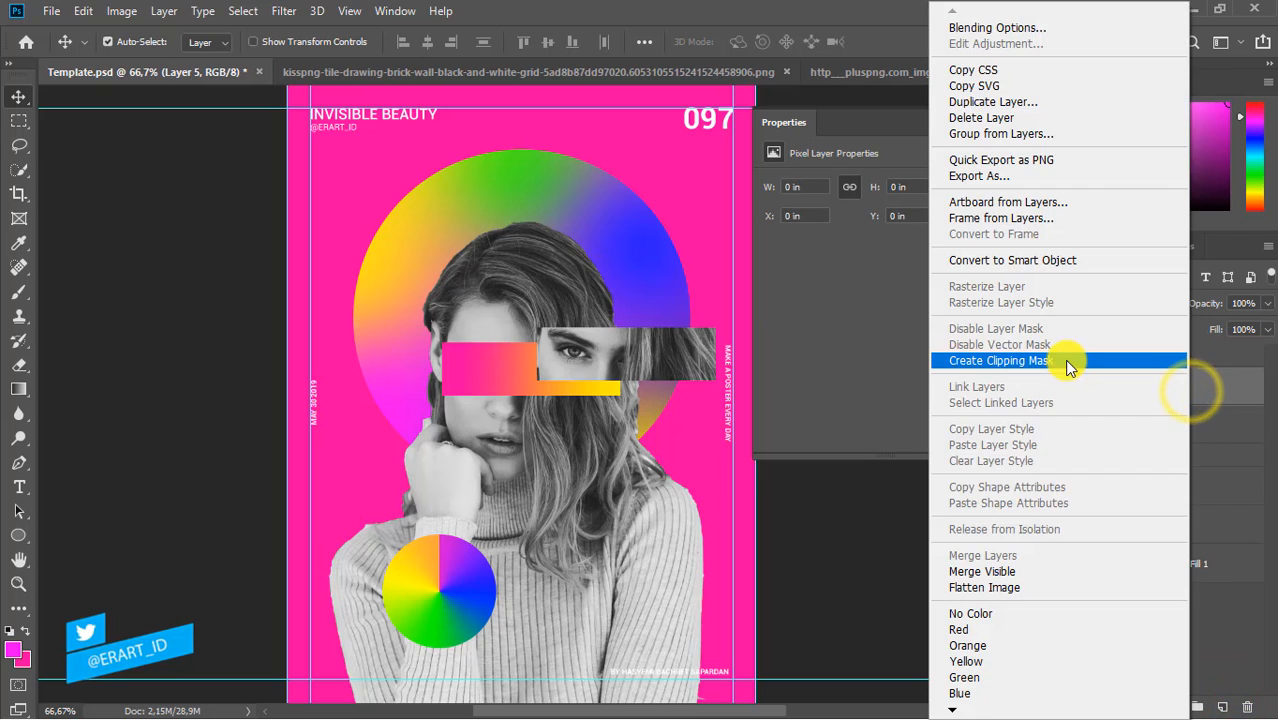
{"action": "left_click", "coordinate": [1063, 358]}
Step: Paint soft magenta over the small circle's upper edge on the clipped layer with a 250 px brush, undoing the oversized first dab
{"action": "left_click", "coordinate": [17, 292]}
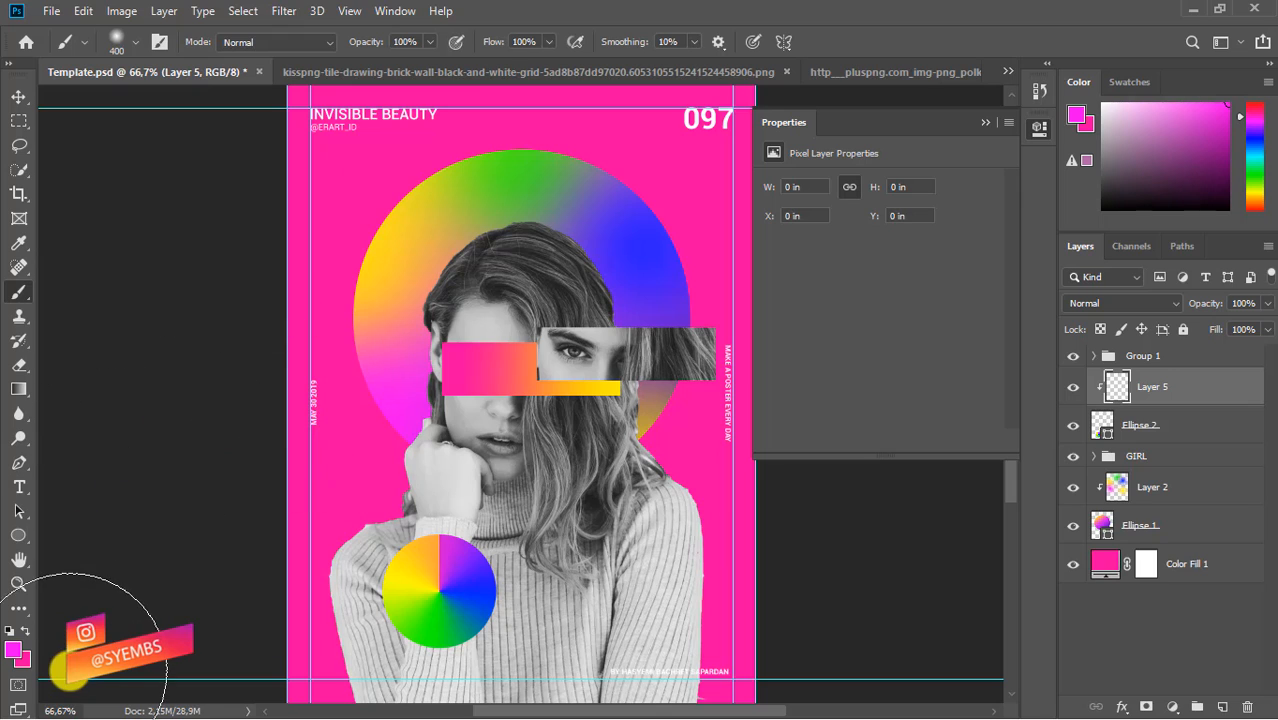
{"action": "left_click", "coordinate": [430, 480]}
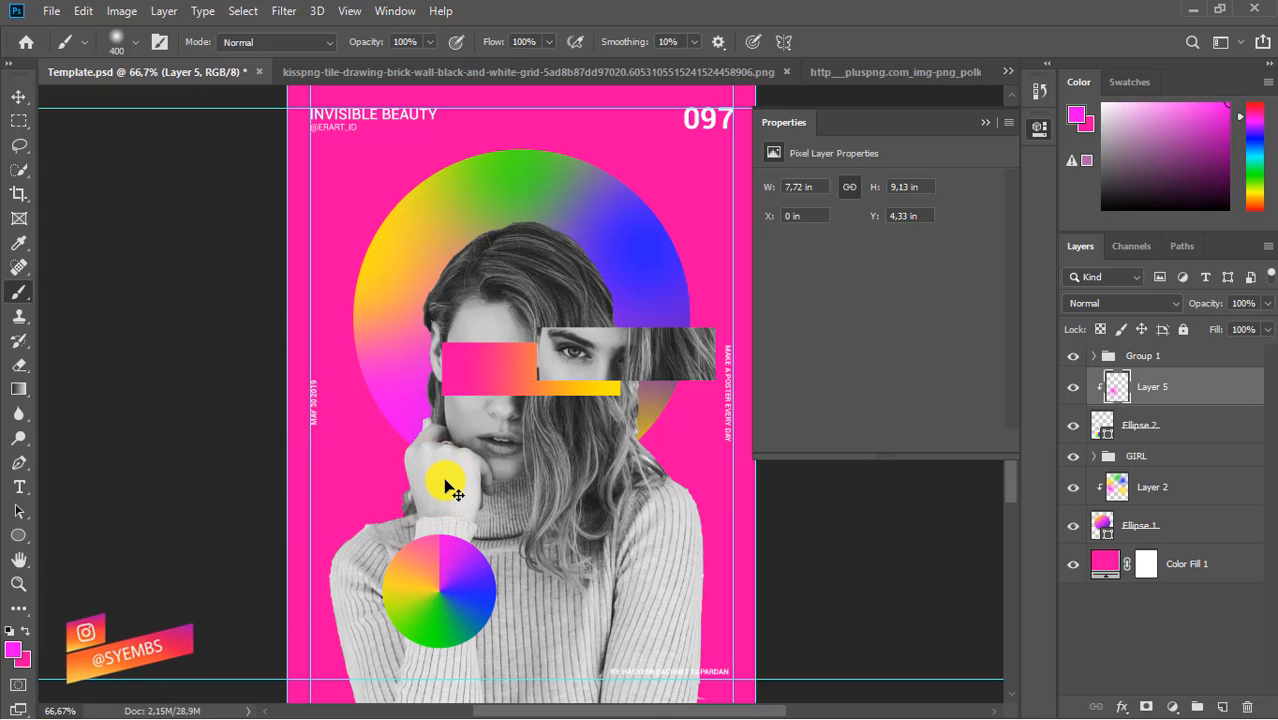
{"action": "key", "text": "ctrl+z"}
{"action": "key", "text": "["}
{"action": "key", "text": "["}
{"action": "left_click", "coordinate": [447, 520]}
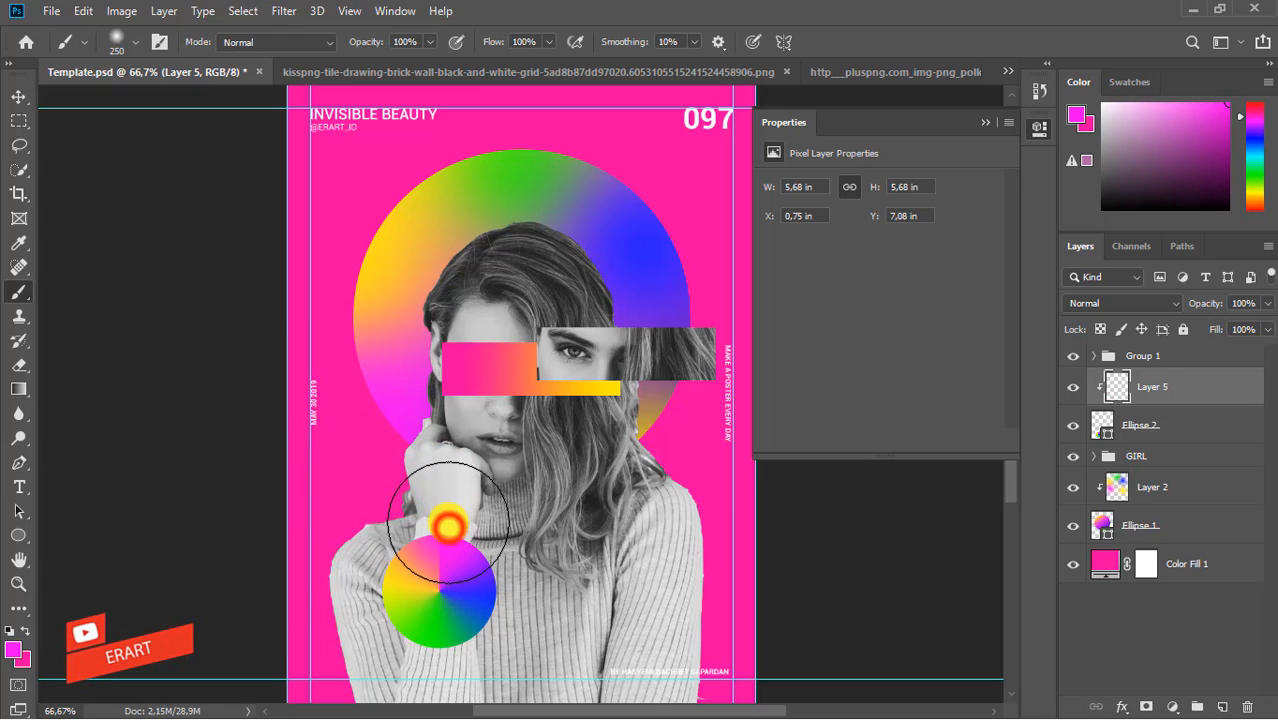
{"action": "left_click", "coordinate": [447, 519]}
{"action": "left_click", "coordinate": [447, 518]}
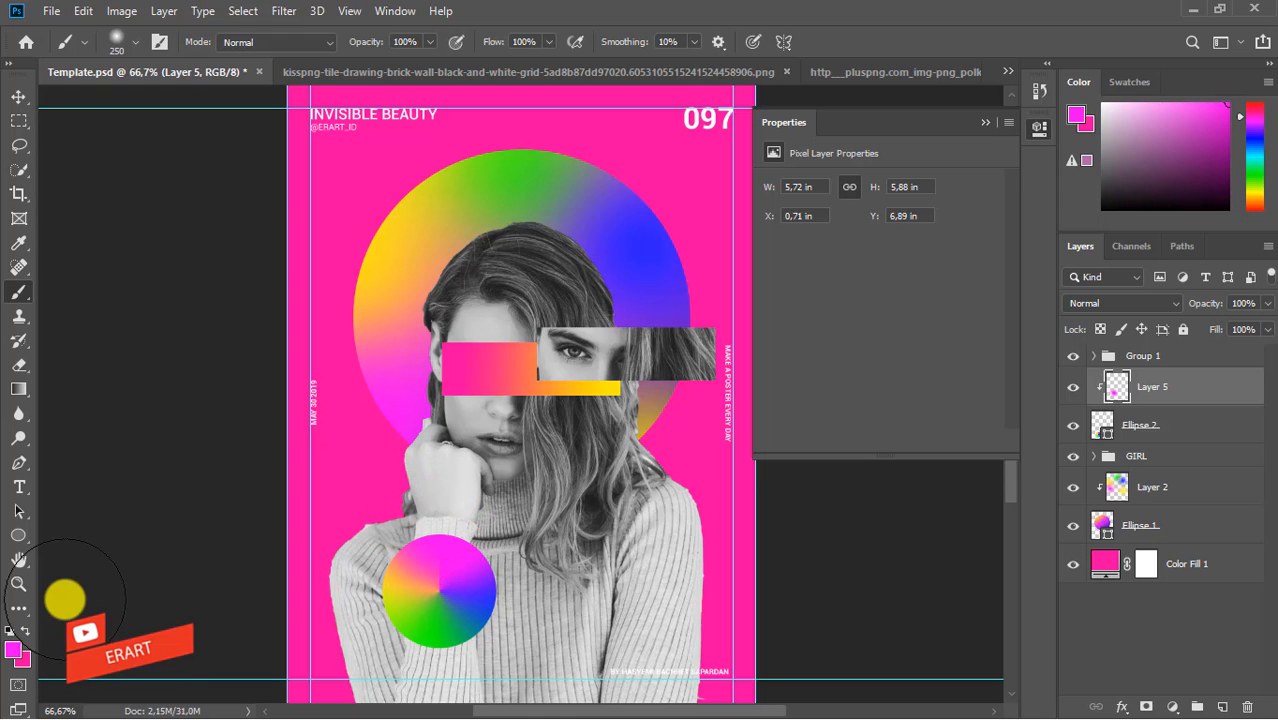
Step: Set the foreground colour to ffc000 and paint it softly over the small circle's upper-left edge
{"action": "left_click", "coordinate": [13, 655]}
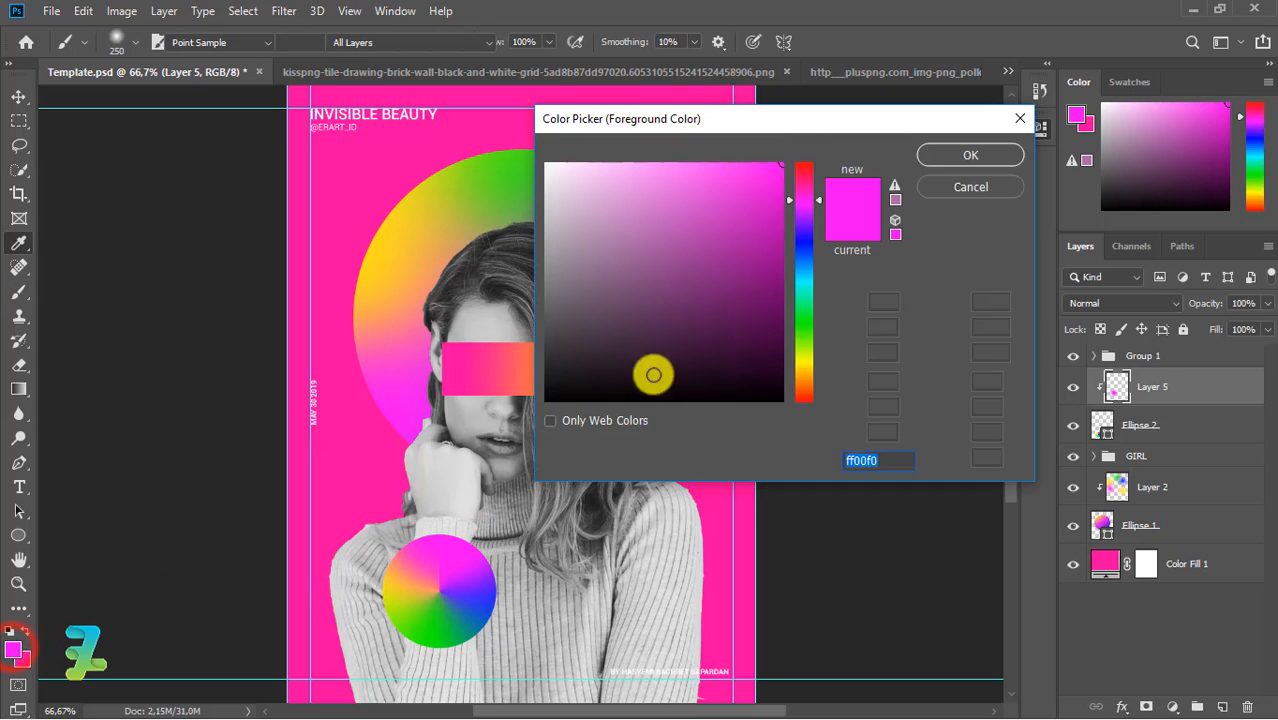
{"action": "mouse_move", "coordinate": [804, 370]}
{"action": "left_mouse_down"}
{"action": "mouse_move", "coordinate": [809, 388]}
{"action": "mouse_move", "coordinate": [807, 375]}
{"action": "left_mouse_up"}
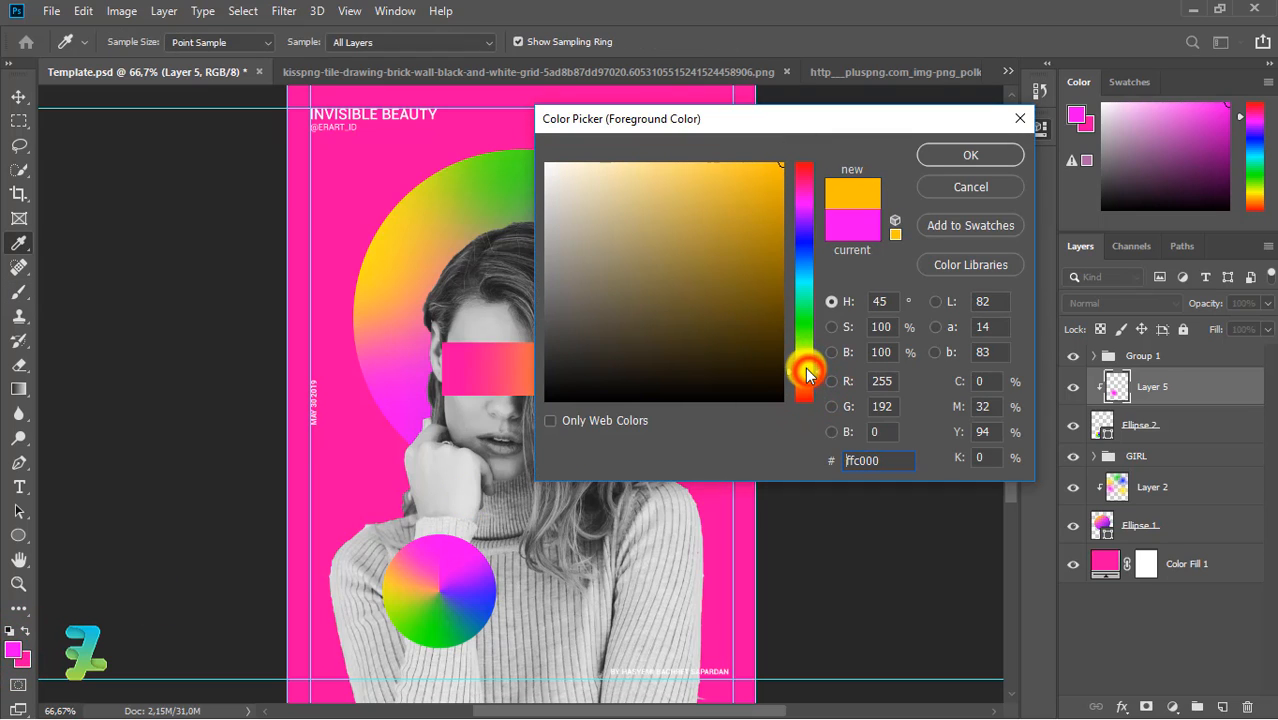
{"action": "left_click", "coordinate": [929, 157]}
{"action": "key", "text": "b"}
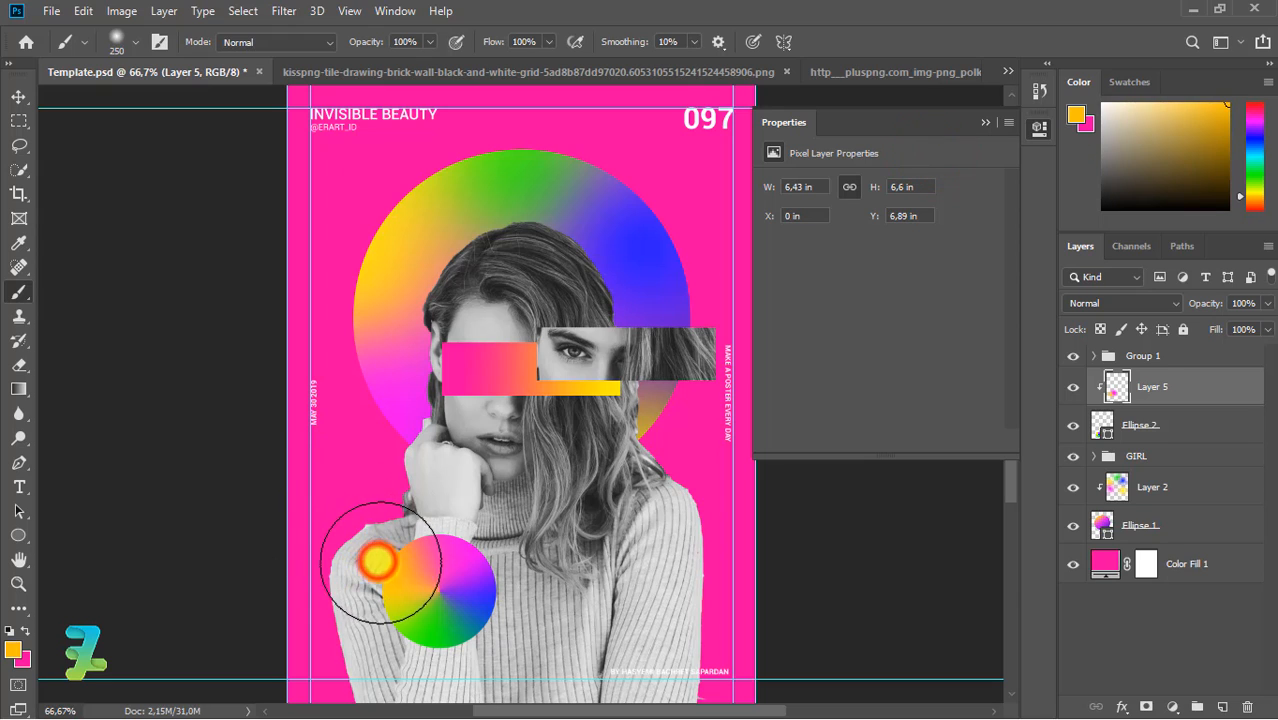
{"action": "mouse_move", "coordinate": [380, 562]}
{"action": "left_mouse_down"}
{"action": "mouse_move", "coordinate": [368, 550]}
{"action": "mouse_move", "coordinate": [400, 542]}
{"action": "mouse_move", "coordinate": [385, 571]}
{"action": "left_mouse_up"}
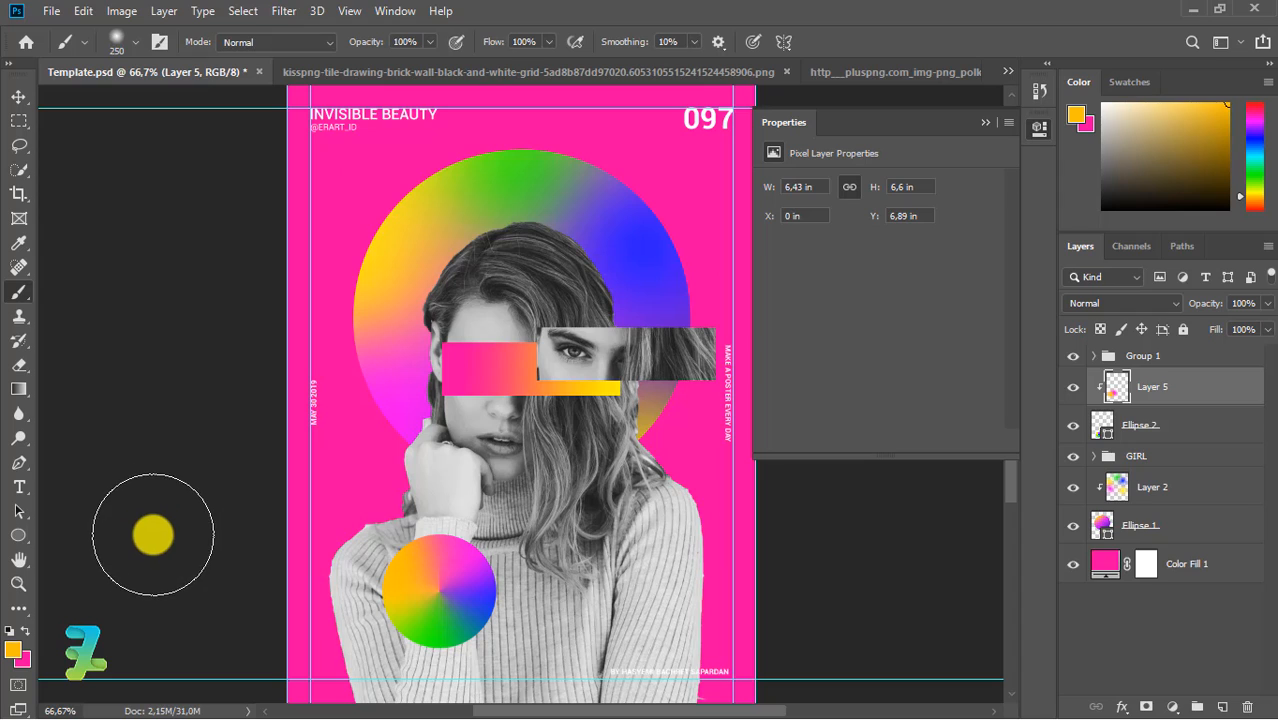
Step: Undo the small orange dab at the circle's centre and repaint the centre with a 150 px soft brush
{"action": "left_click_drag", "start_coordinate": [450, 603], "coordinate": [447, 598]}
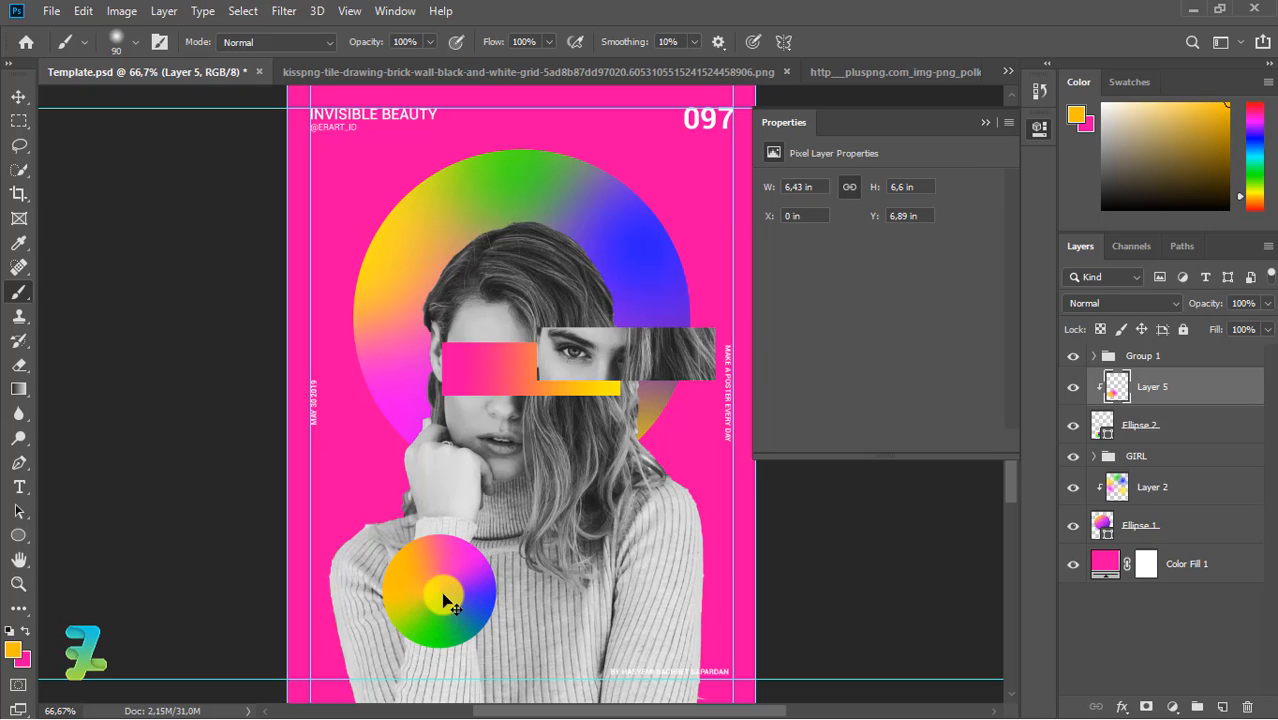
{"action": "key", "text": "ctrl+z"}
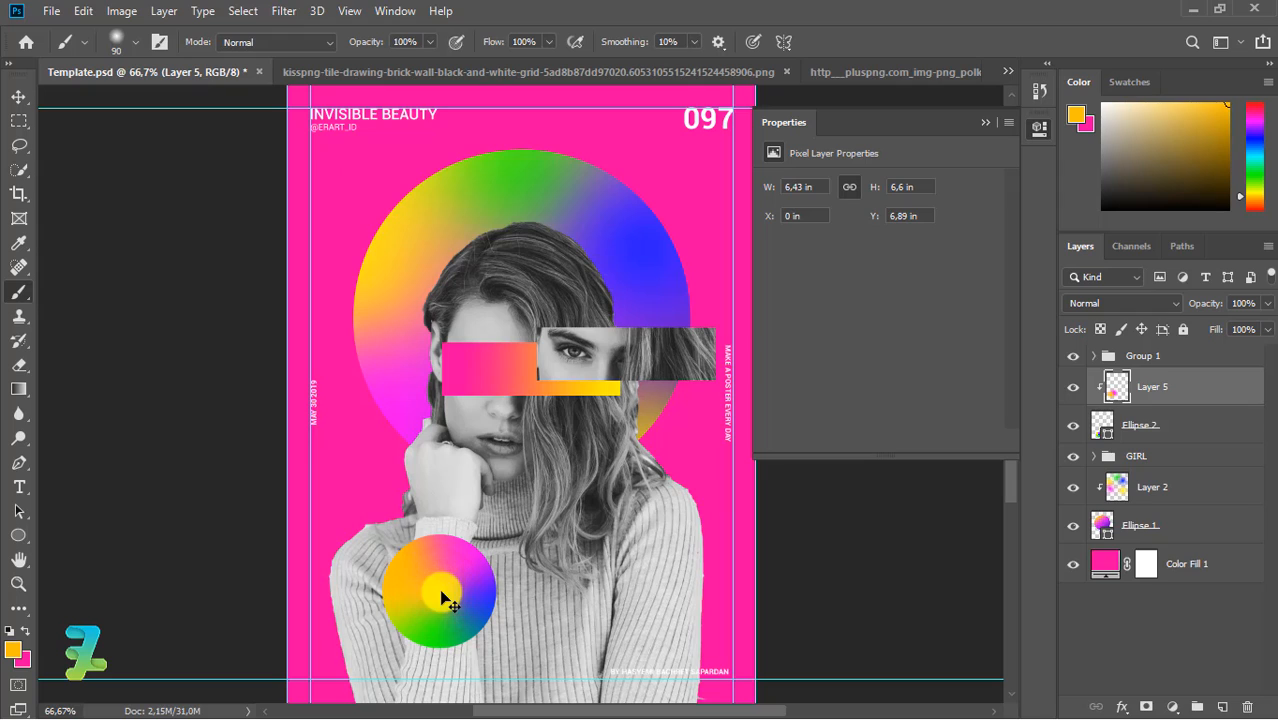
{"action": "left_click", "coordinate": [440, 591]}
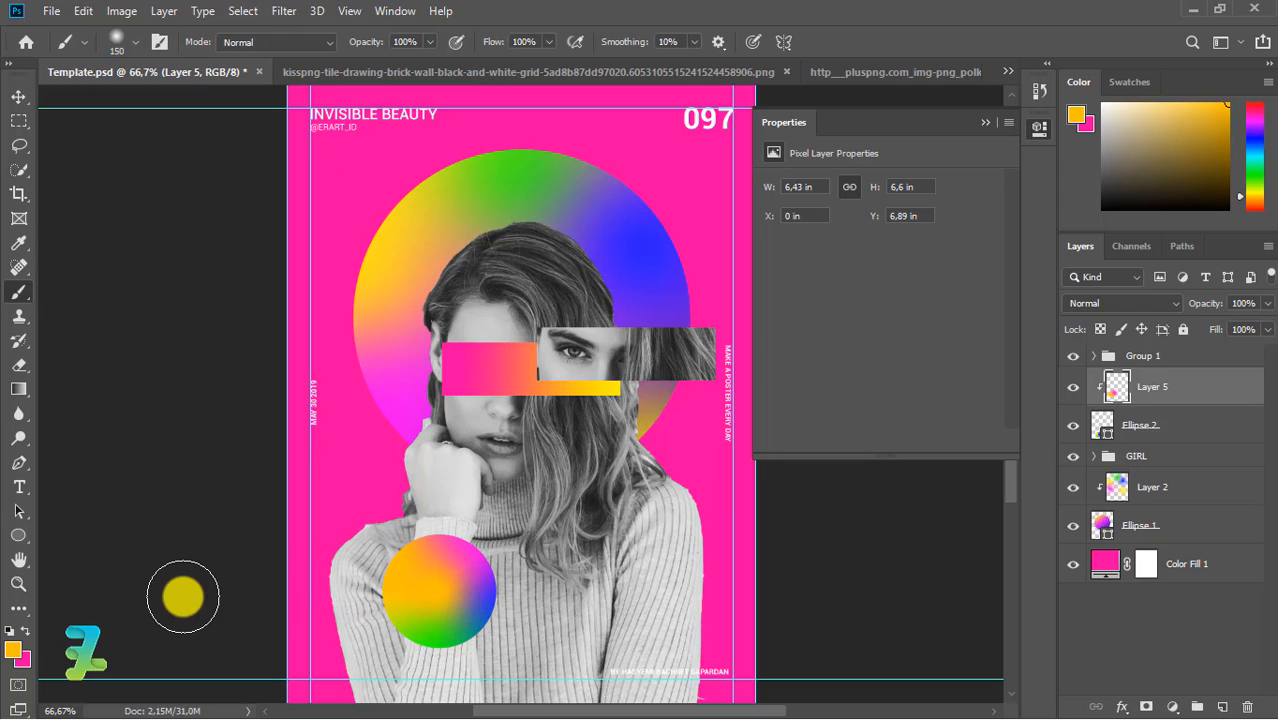
Step: Set the foreground colour to green 00ff4e and softly tint the small circle's bottom edge, undoing dabs placed too far inside
{"action": "left_click", "coordinate": [12, 655]}
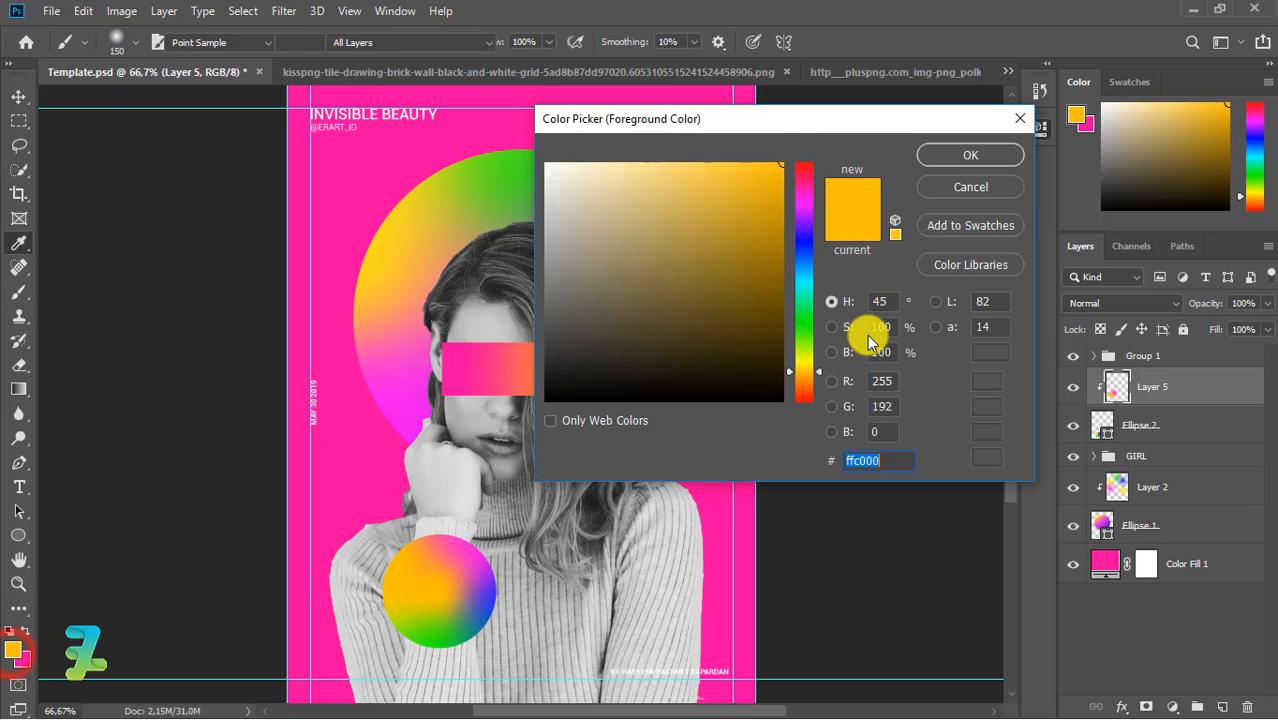
{"action": "left_click", "coordinate": [802, 312]}
{"action": "left_click", "coordinate": [955, 160]}
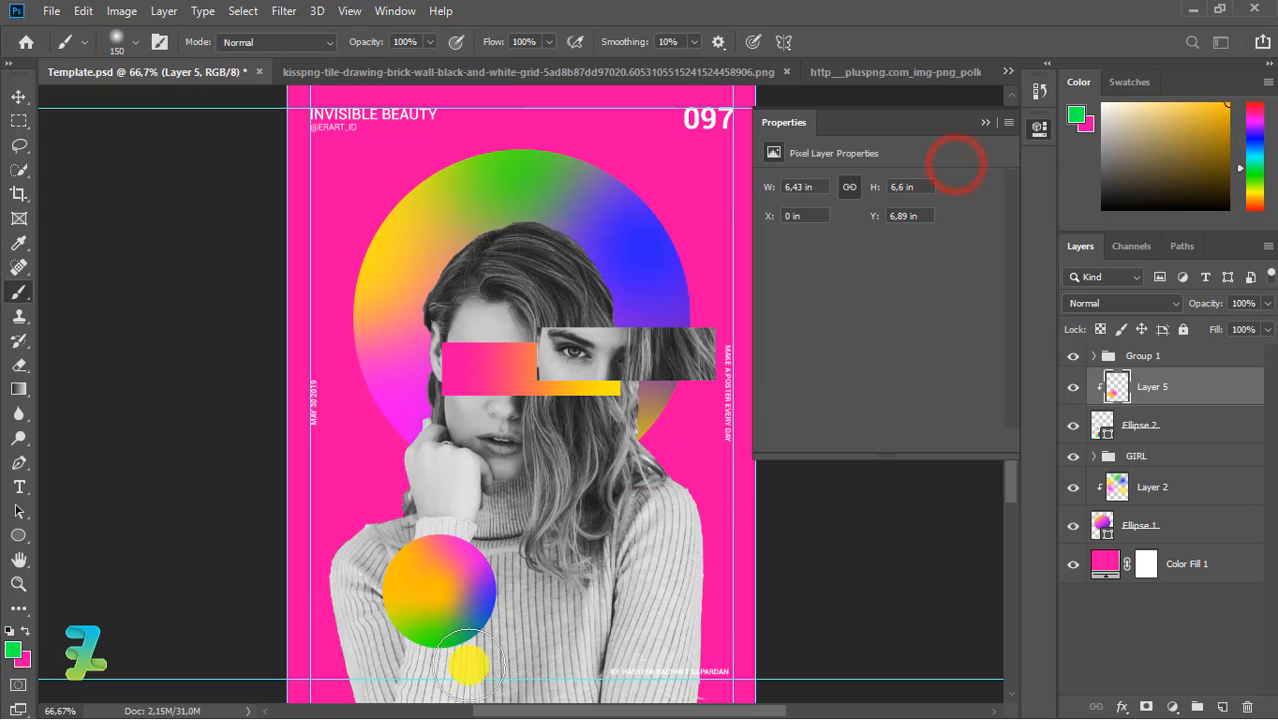
{"action": "left_click", "coordinate": [434, 636]}
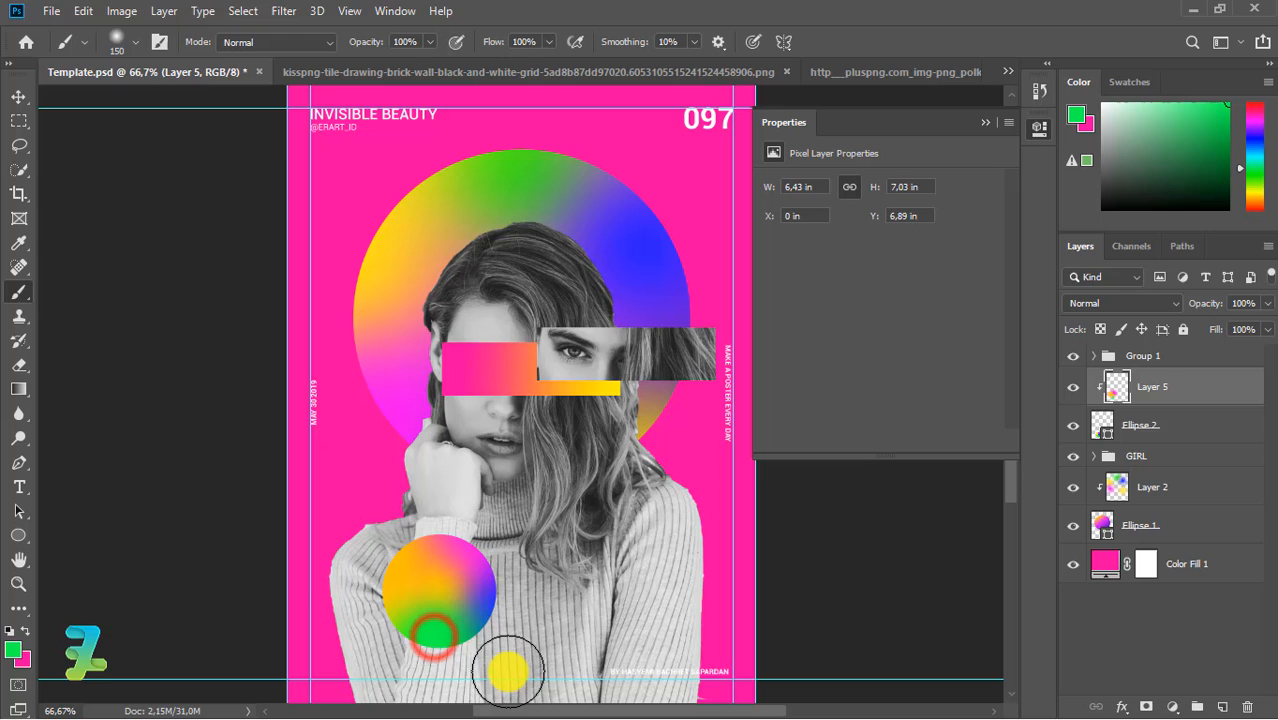
{"action": "key", "text": "ctrl+z"}
{"action": "left_click", "coordinate": [446, 634]}
{"action": "key", "text": "ctrl+z"}
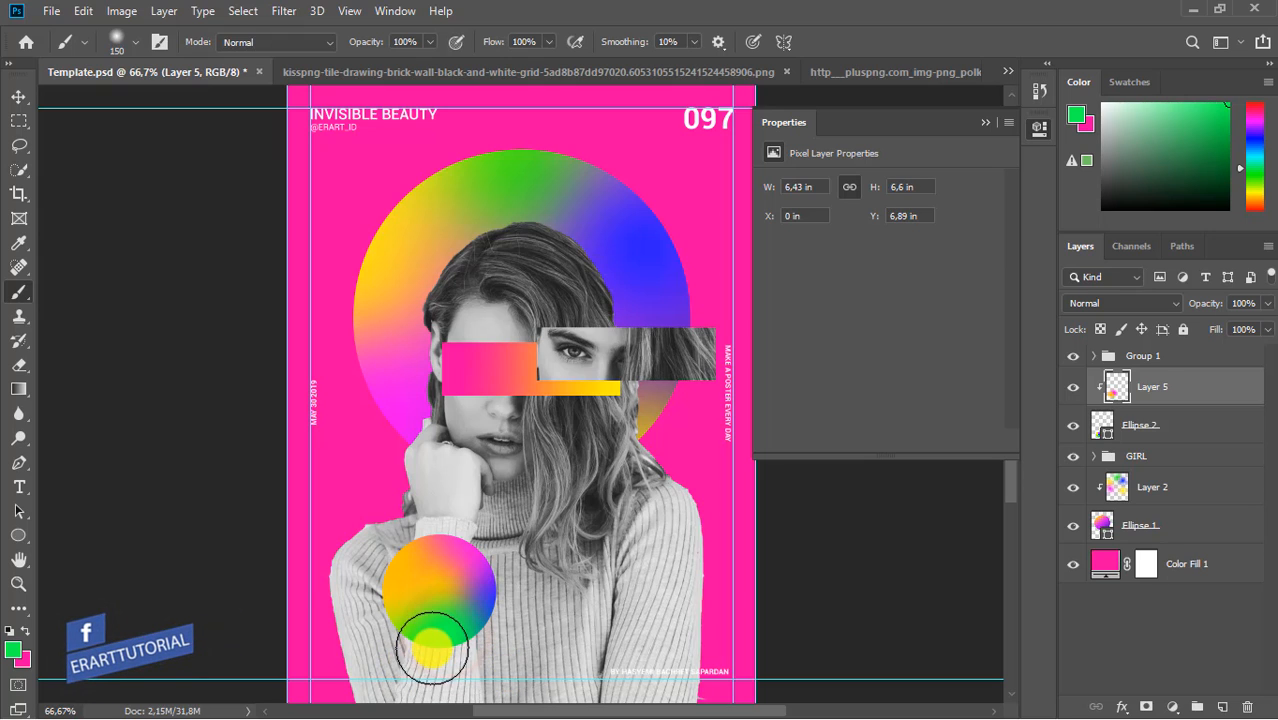
{"action": "left_click", "coordinate": [434, 654]}
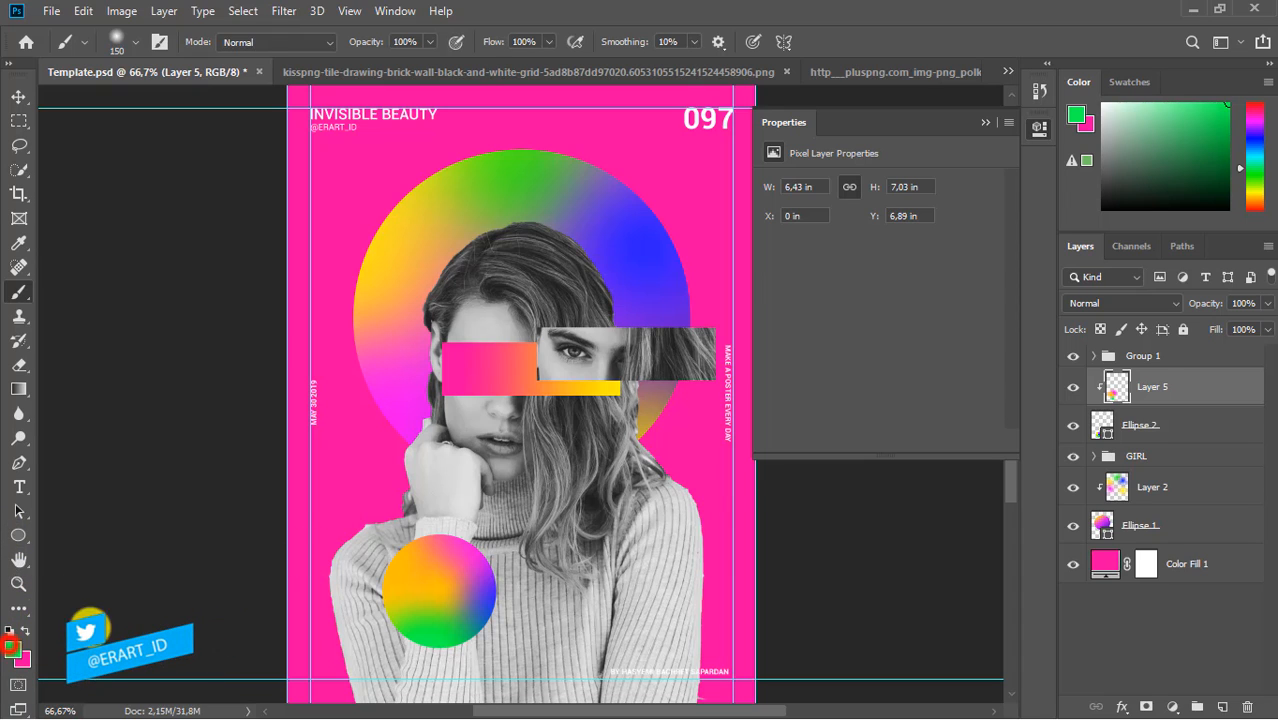
Step: Set the foreground colour to blue 1e00ff and softly tint the small circle's lower-right edge, undoing the dab placed inside it
{"action": "left_click", "coordinate": [12, 646]}
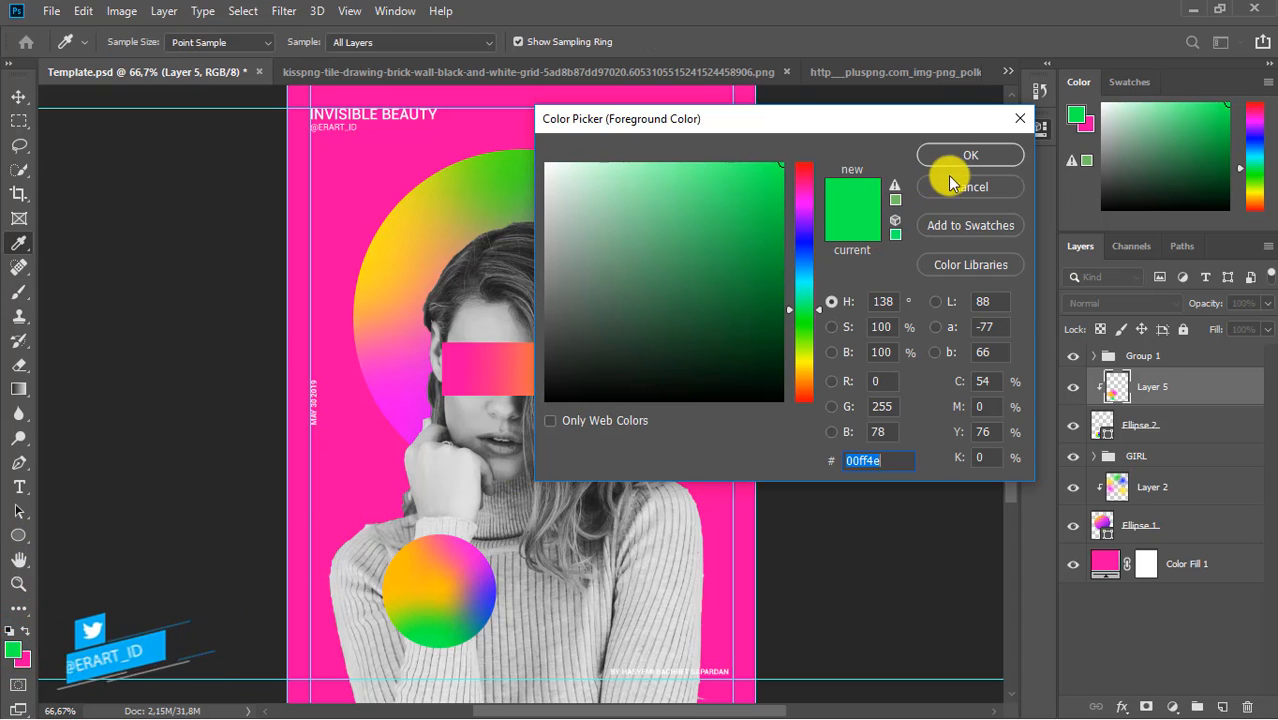
{"action": "left_click", "coordinate": [797, 237]}
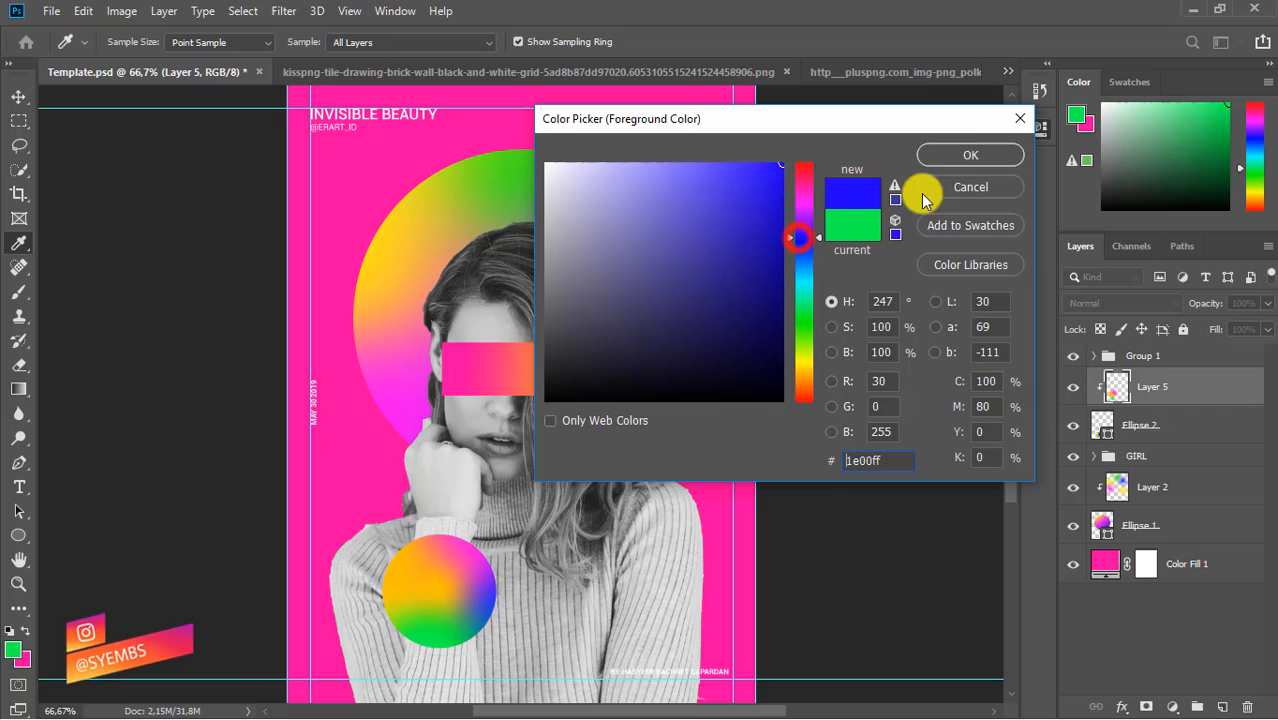
{"action": "left_click", "coordinate": [962, 151]}
{"action": "left_click", "coordinate": [480, 611]}
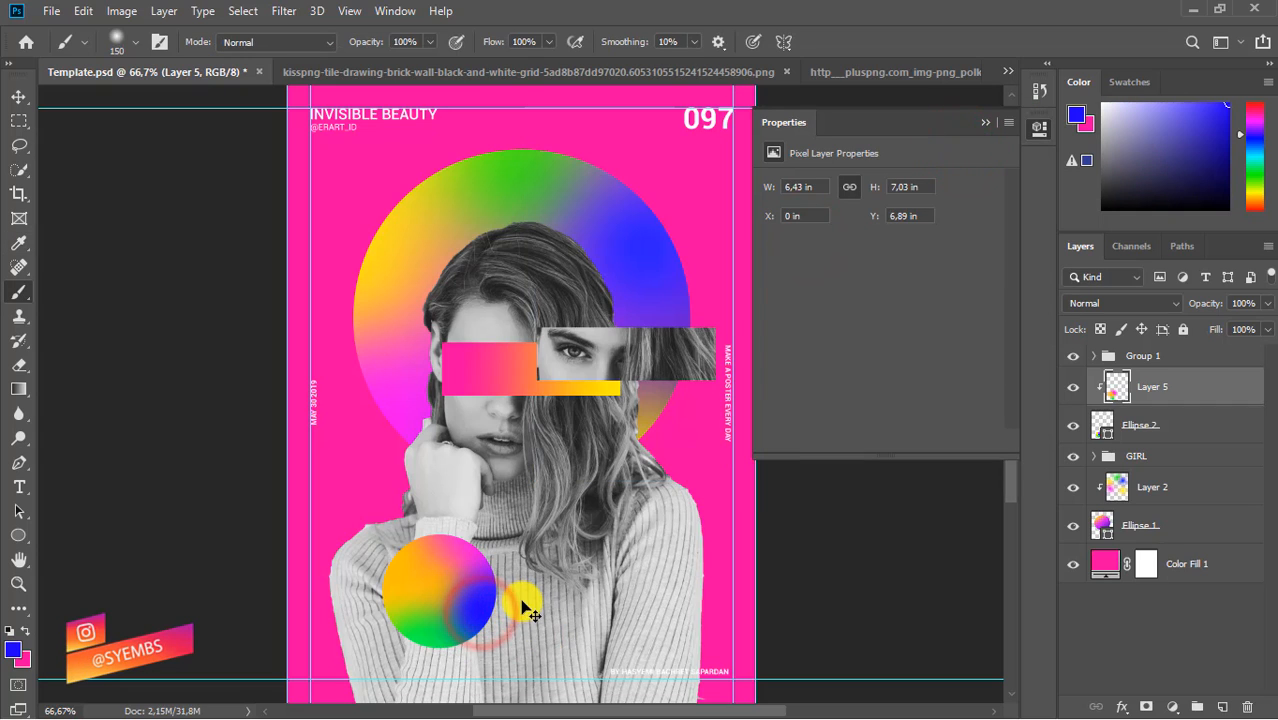
{"action": "key", "text": "ctrl+z"}
{"action": "left_click", "coordinate": [522, 603]}
{"action": "left_click", "coordinate": [492, 660]}
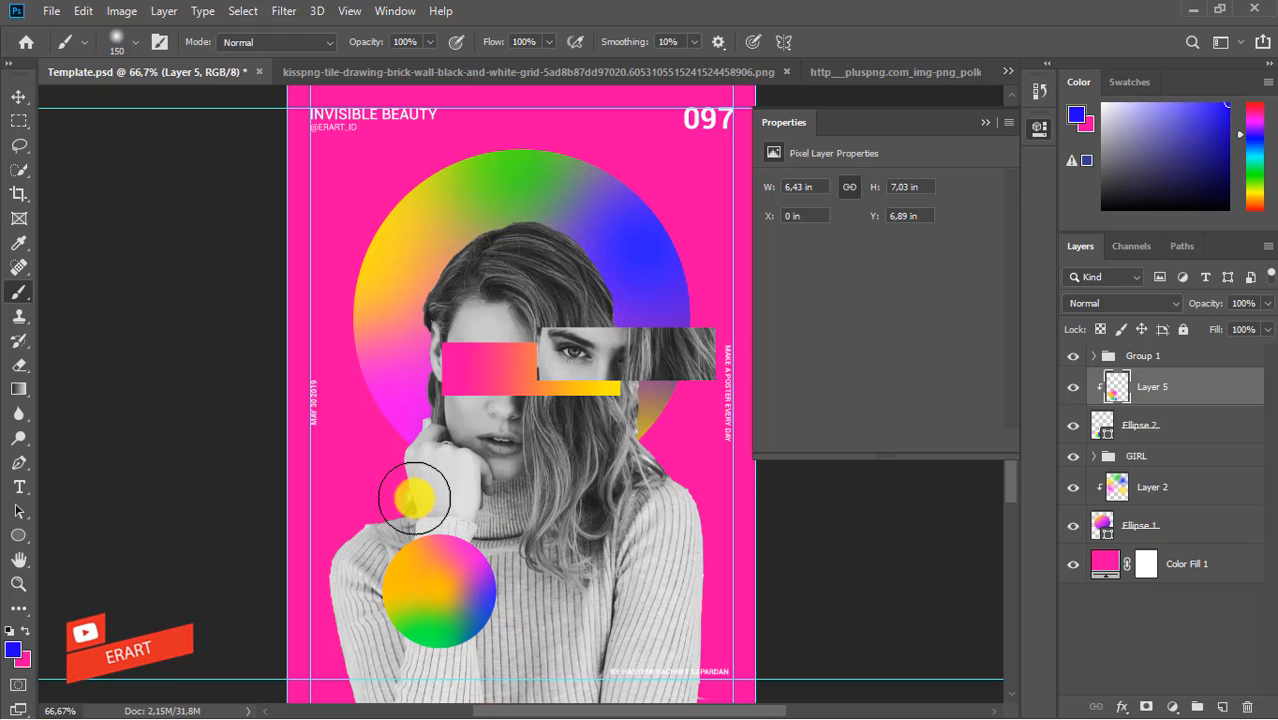
Step: Switch to the Move tool, collapse the layer properties and review the whole poster layout
{"action": "left_click", "coordinate": [18, 97]}
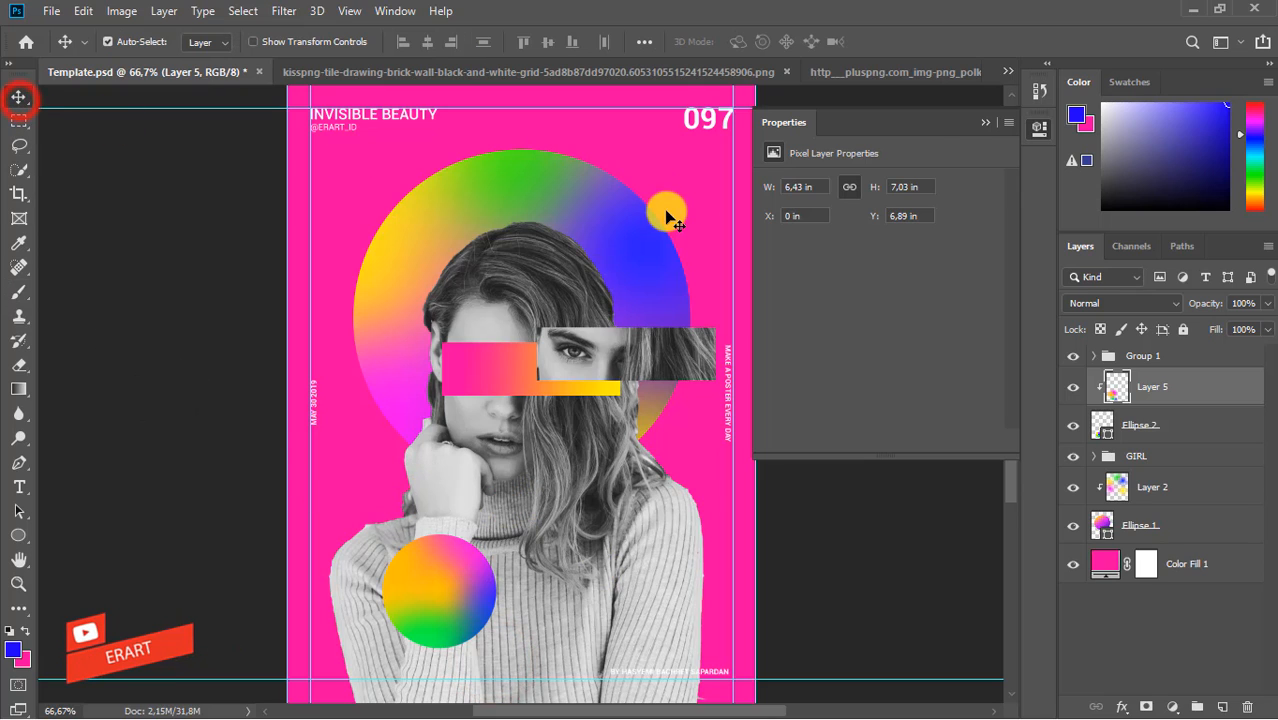
{"action": "left_click", "coordinate": [983, 123]}
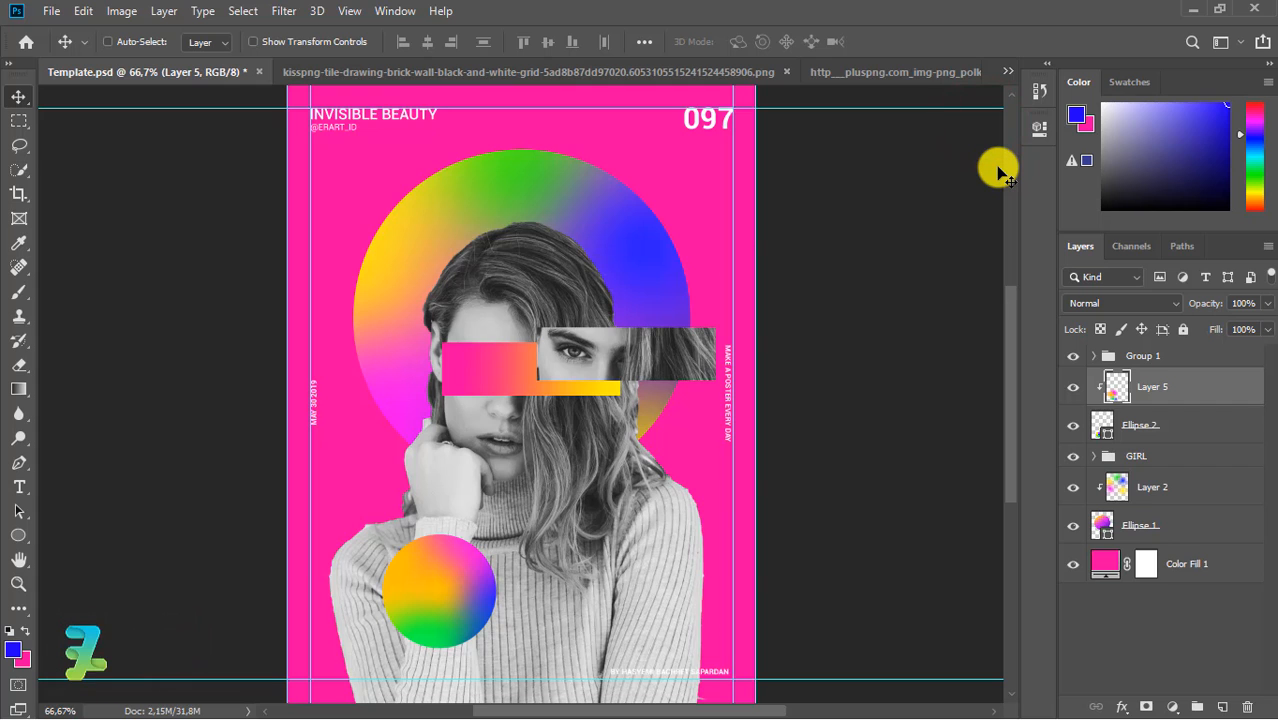
{"action": "key", "text": "ctrl+minus"}
{"action": "key", "text": "ctrl+minus"}
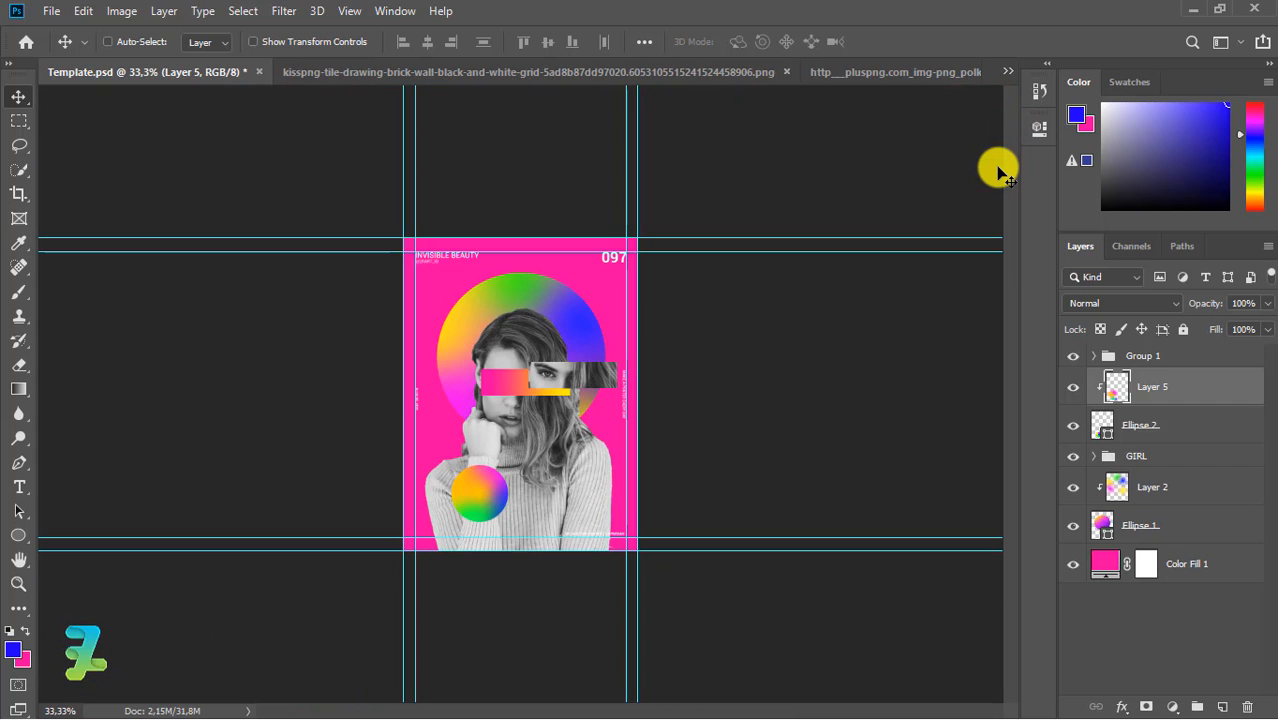
{"action": "key", "text": "ctrl+plus"}
{"action": "key", "text": "ctrl+plus"}
{"action": "key", "text": "ctrl+minus"}
{"action": "key", "text": "ctrl+minus"}
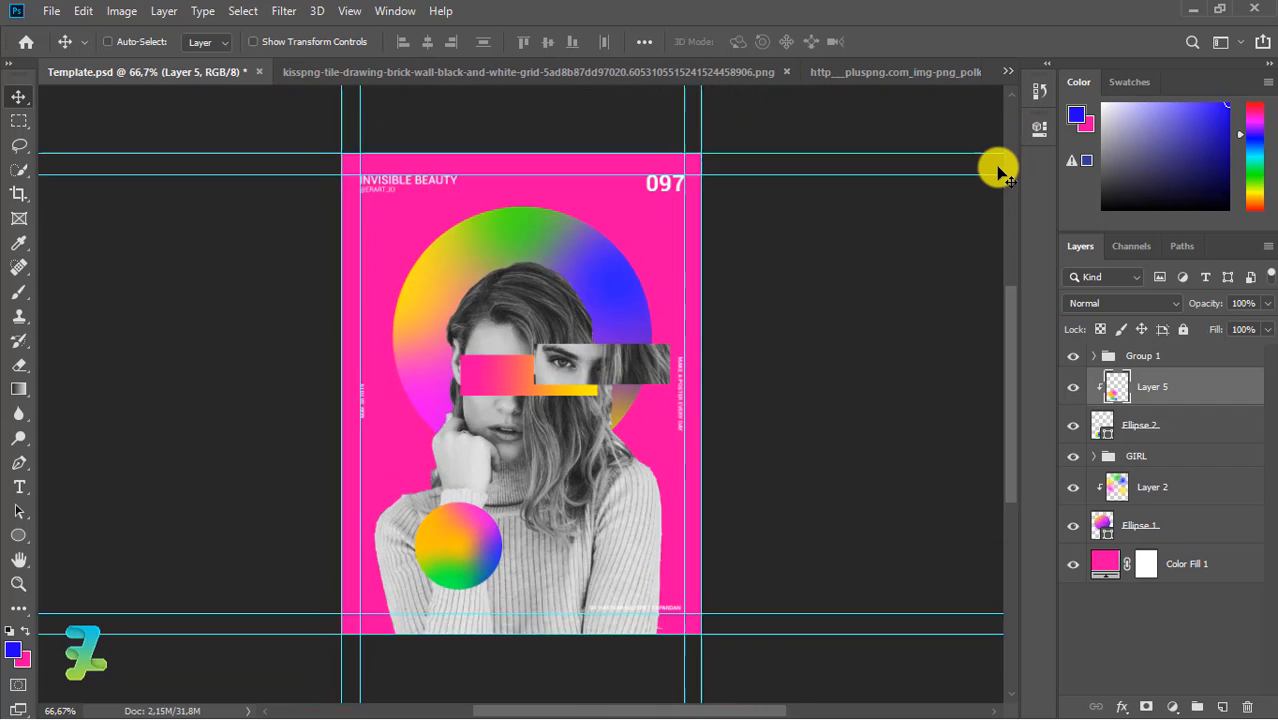
{"action": "key", "text": "ctrl+plus"}
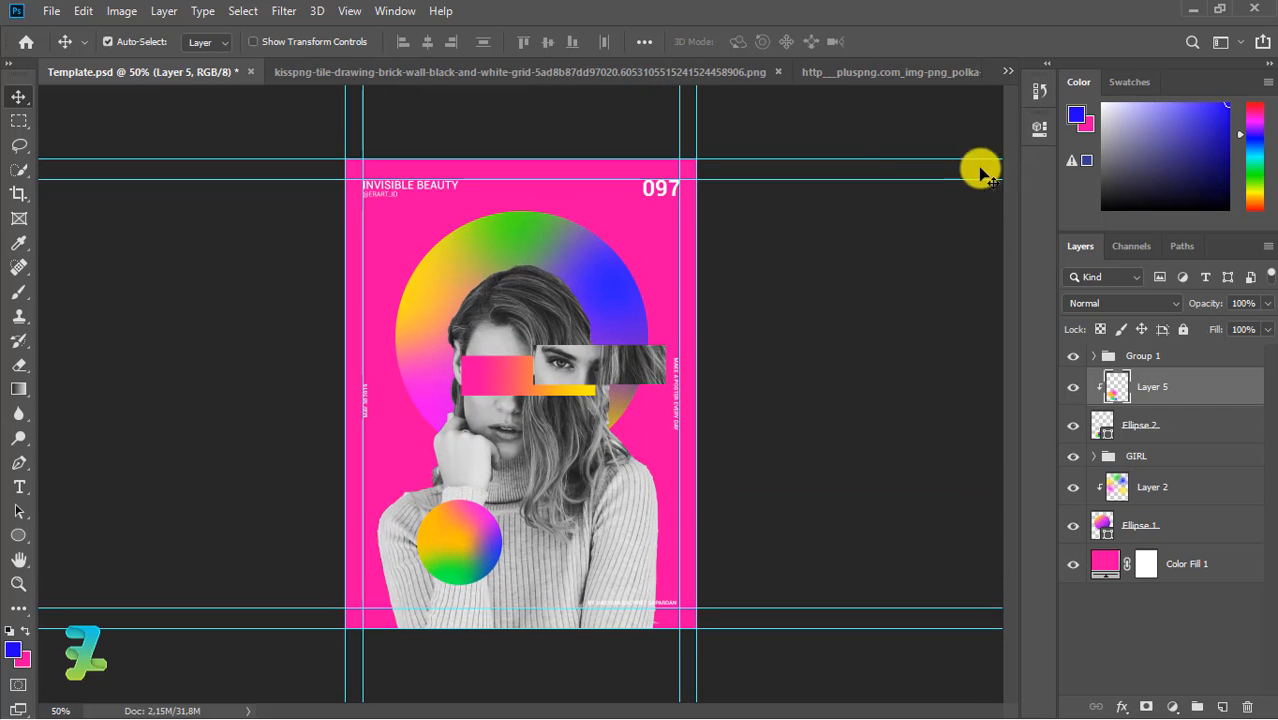
Step: Float the kisspng tile-drawing grid image in its own window and copy its grid onto the poster
{"action": "left_click", "coordinate": [664, 74]}
{"action": "right_click", "coordinate": [666, 79]}
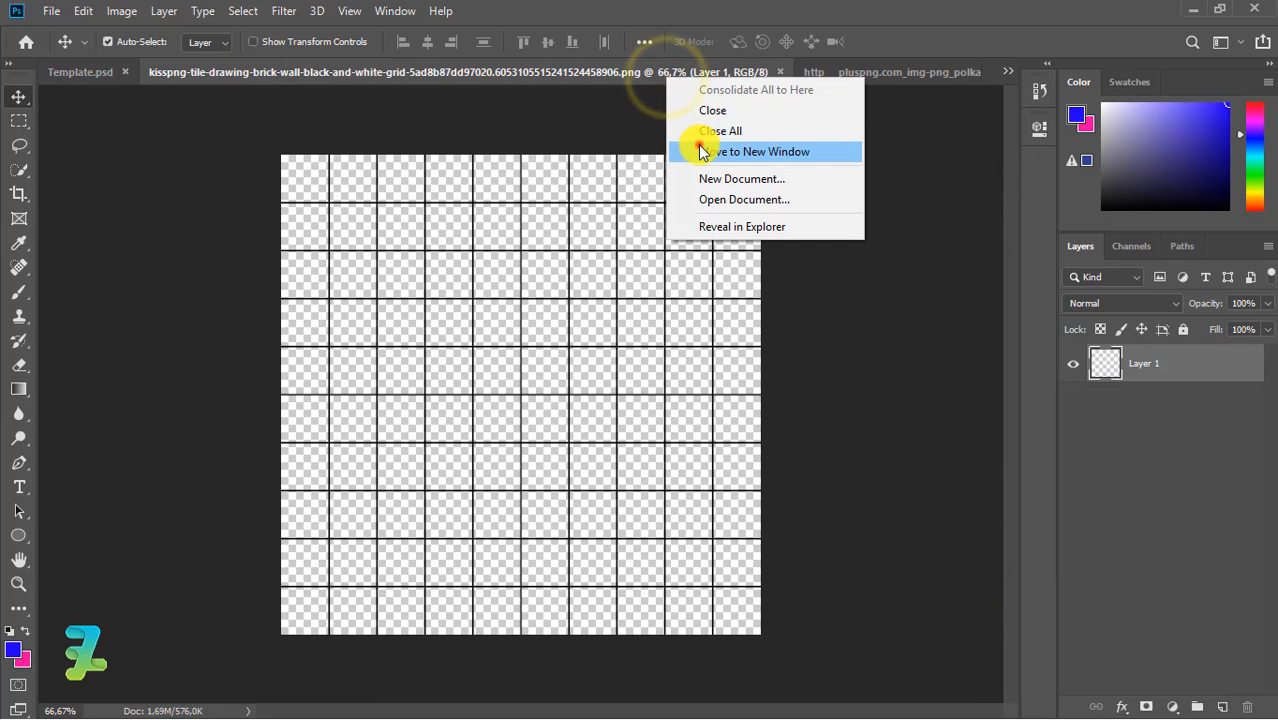
{"action": "left_click", "coordinate": [720, 152]}
{"action": "left_click", "coordinate": [20, 96]}
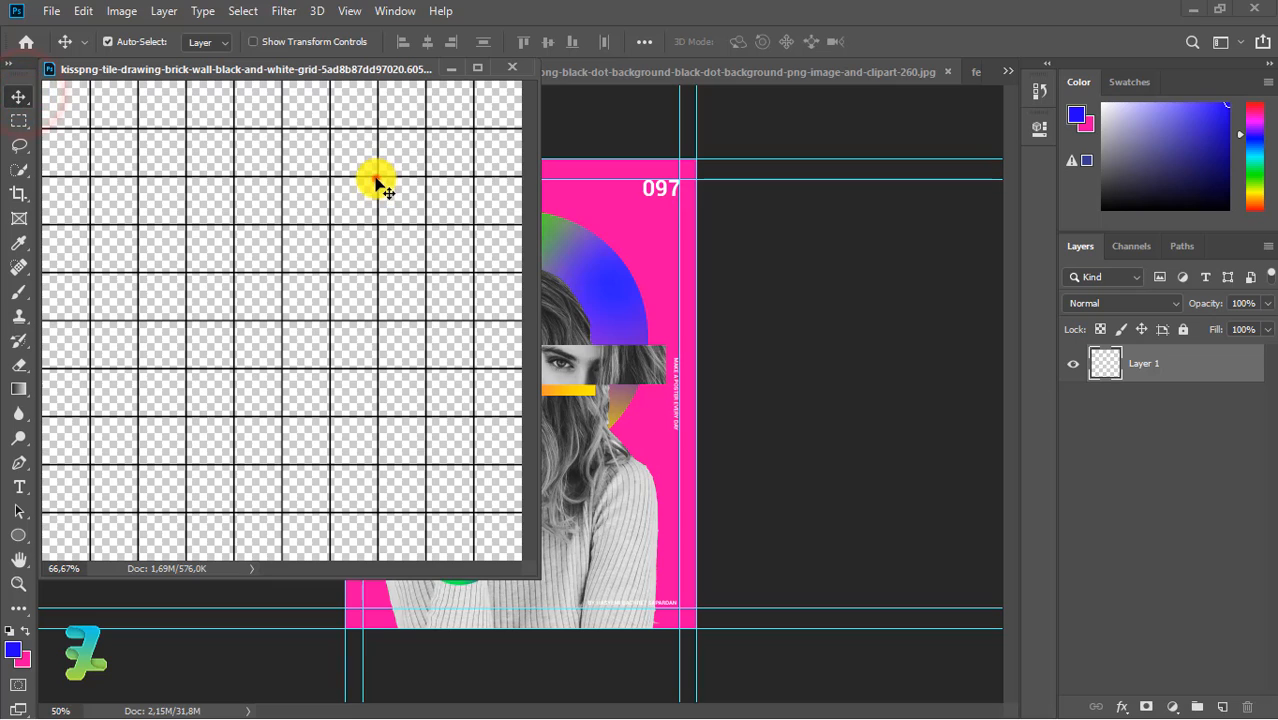
{"action": "left_click_drag", "start_coordinate": [376, 183], "coordinate": [543, 248]}
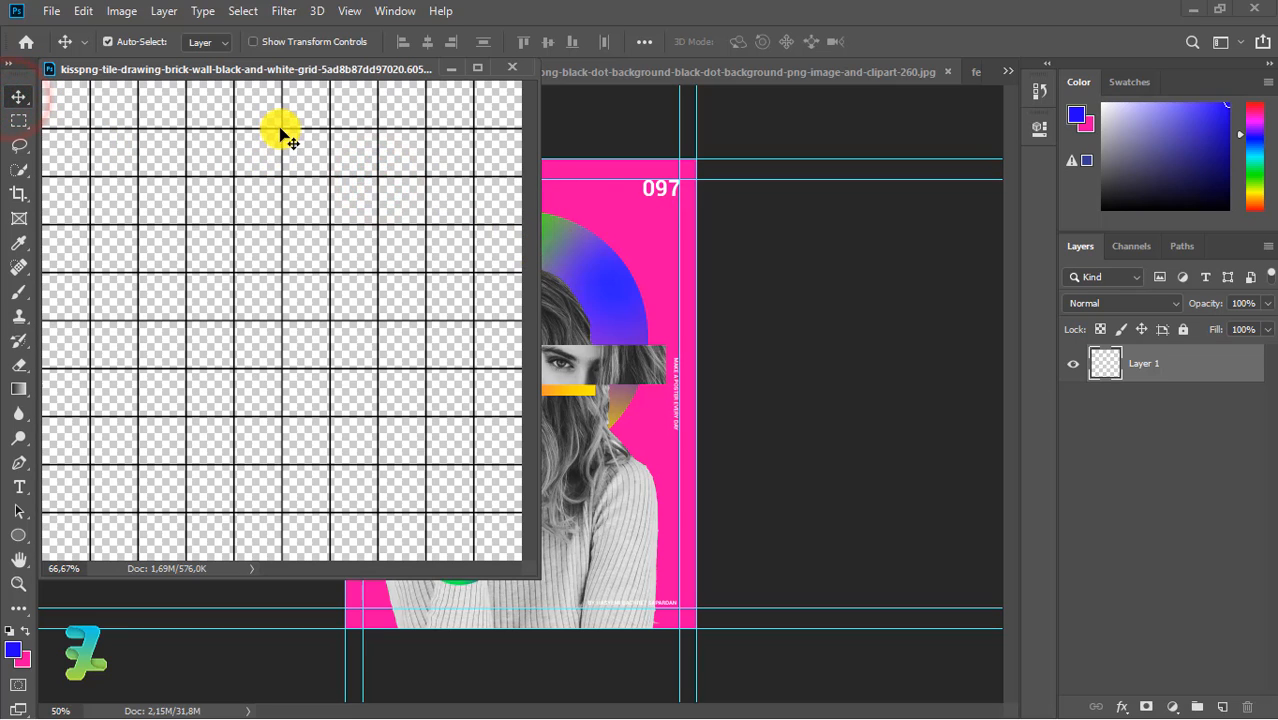
{"action": "left_click_drag", "start_coordinate": [280, 130], "coordinate": [591, 245]}
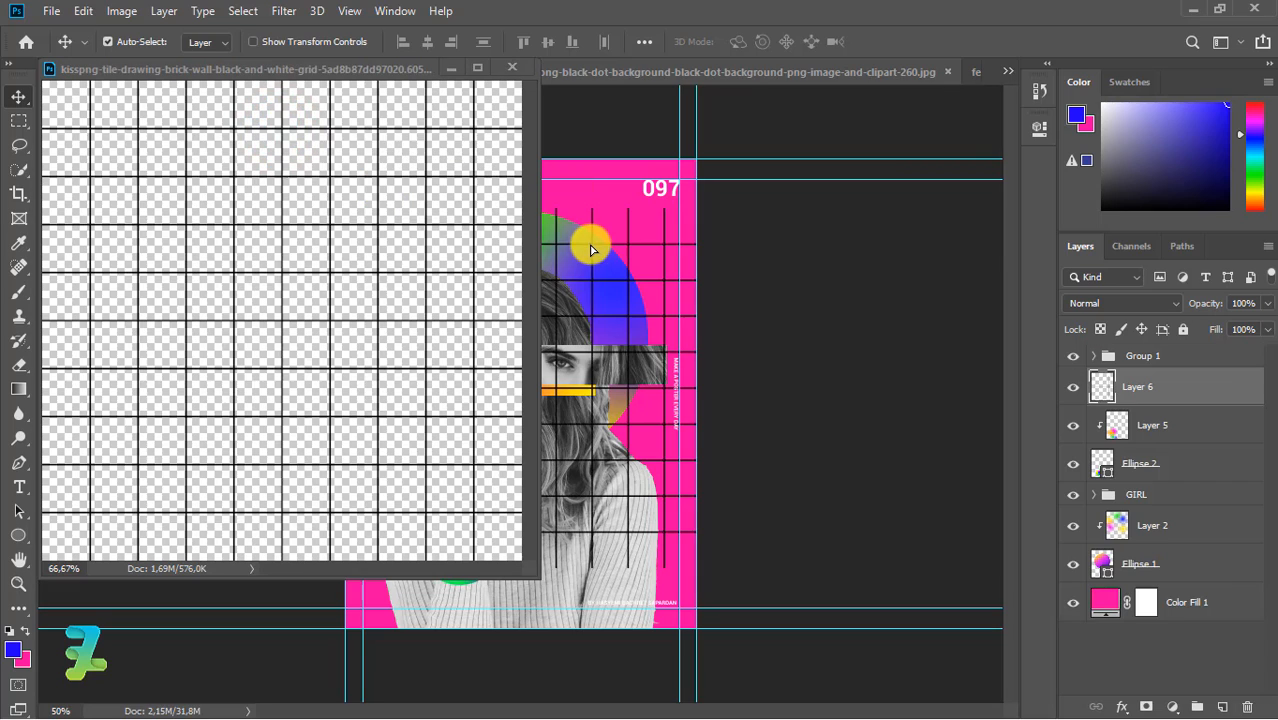
Step: Dock the grid image's window back among the open documents and return to Template.psd
{"action": "left_click_drag", "start_coordinate": [395, 78], "coordinate": [477, 63]}
{"action": "left_click", "coordinate": [393, 10]}
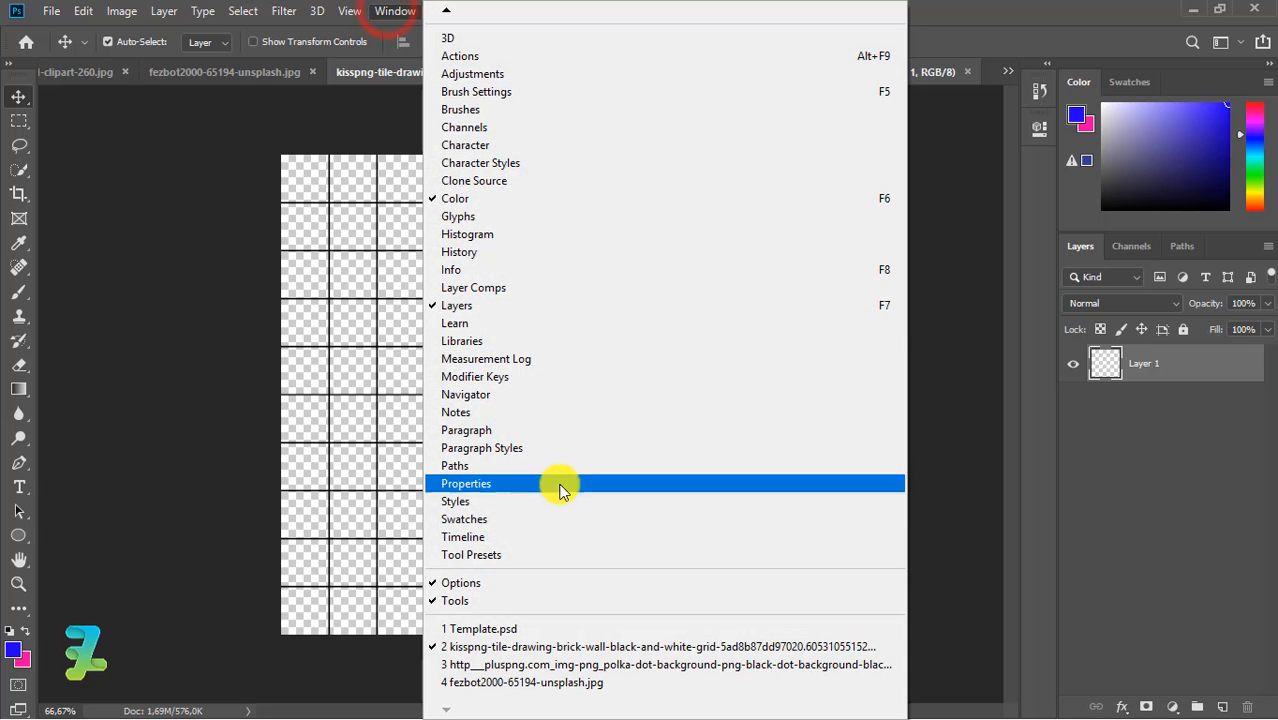
{"action": "left_click", "coordinate": [521, 627]}
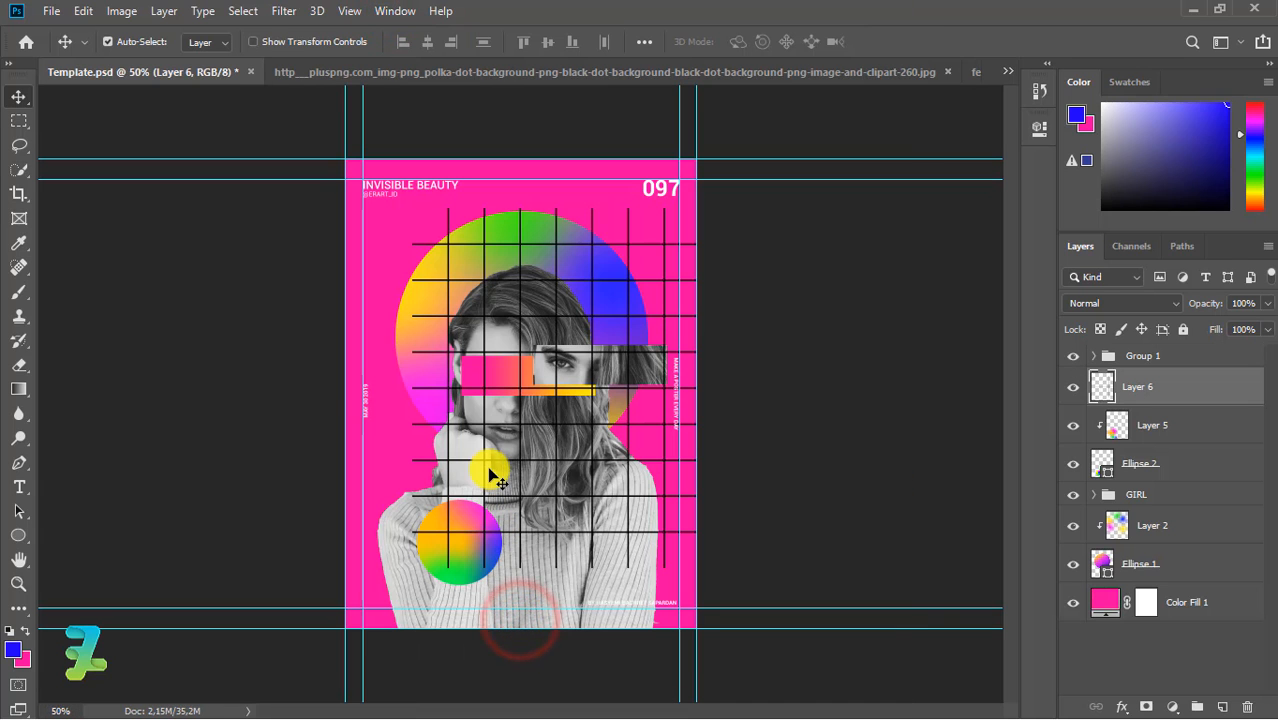
Step: Move the grid over the right side of the portrait and scale it down to roughly half its size
{"action": "left_click_drag", "start_coordinate": [490, 472], "coordinate": [686, 326]}
{"action": "key", "text": "ctrl+t"}
{"action": "left_click_drag", "start_coordinate": [768, 209], "coordinate": [676, 278]}
{"action": "key", "text": "Return"}
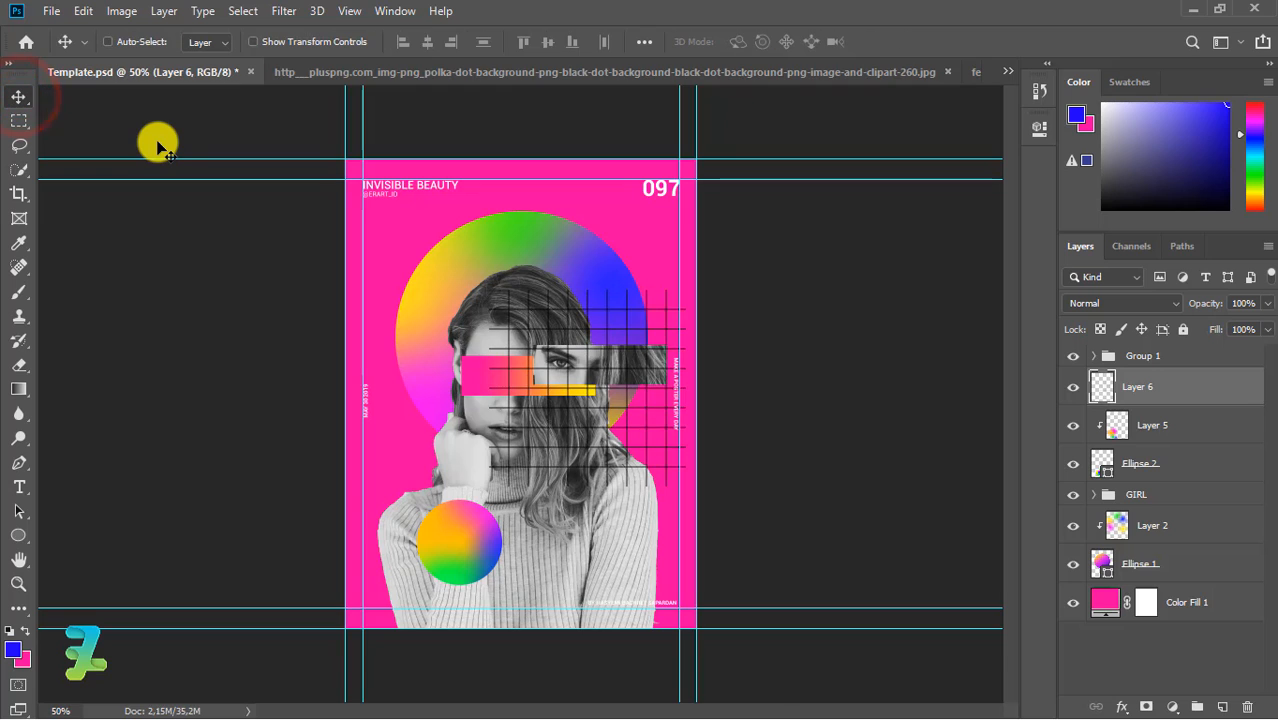
Step: Move the grid over the upper-left part of the large gradient circle, just below the poster title
{"action": "key", "text": "ctrl+plus"}
{"action": "key", "text": "ctrl+plus"}
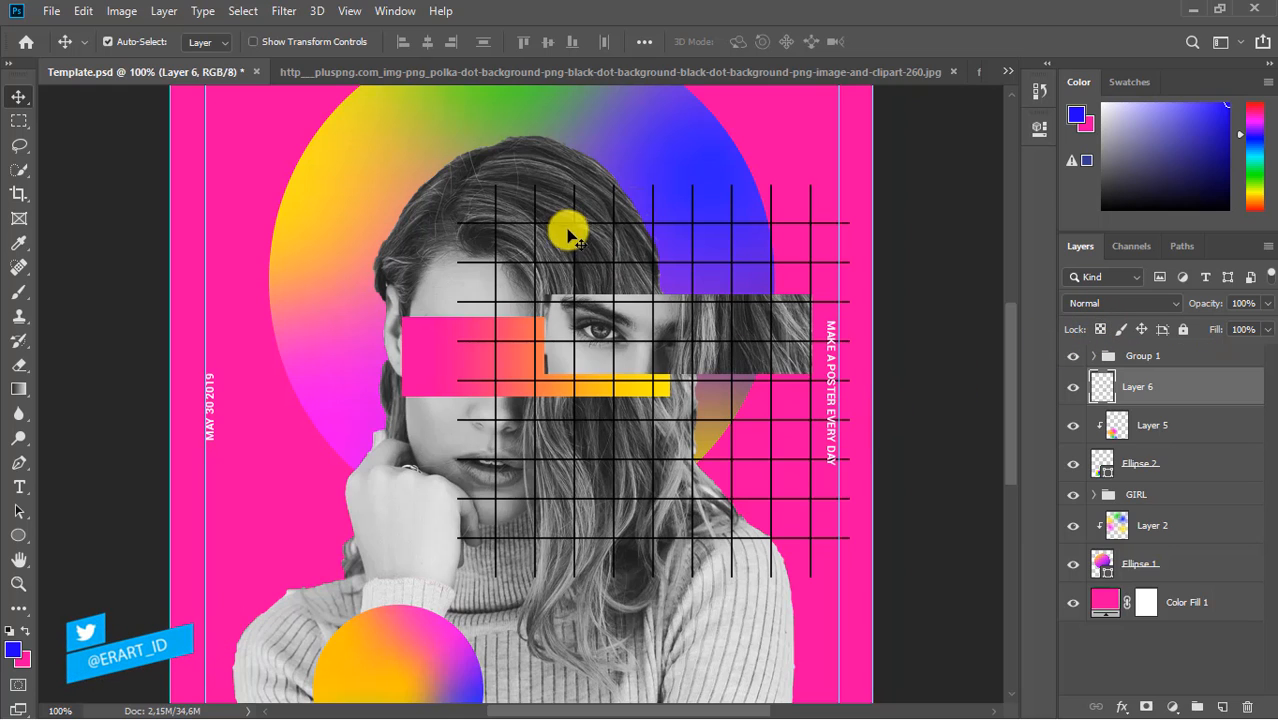
{"action": "left_click_drag", "start_coordinate": [578, 267], "coordinate": [334, 142]}
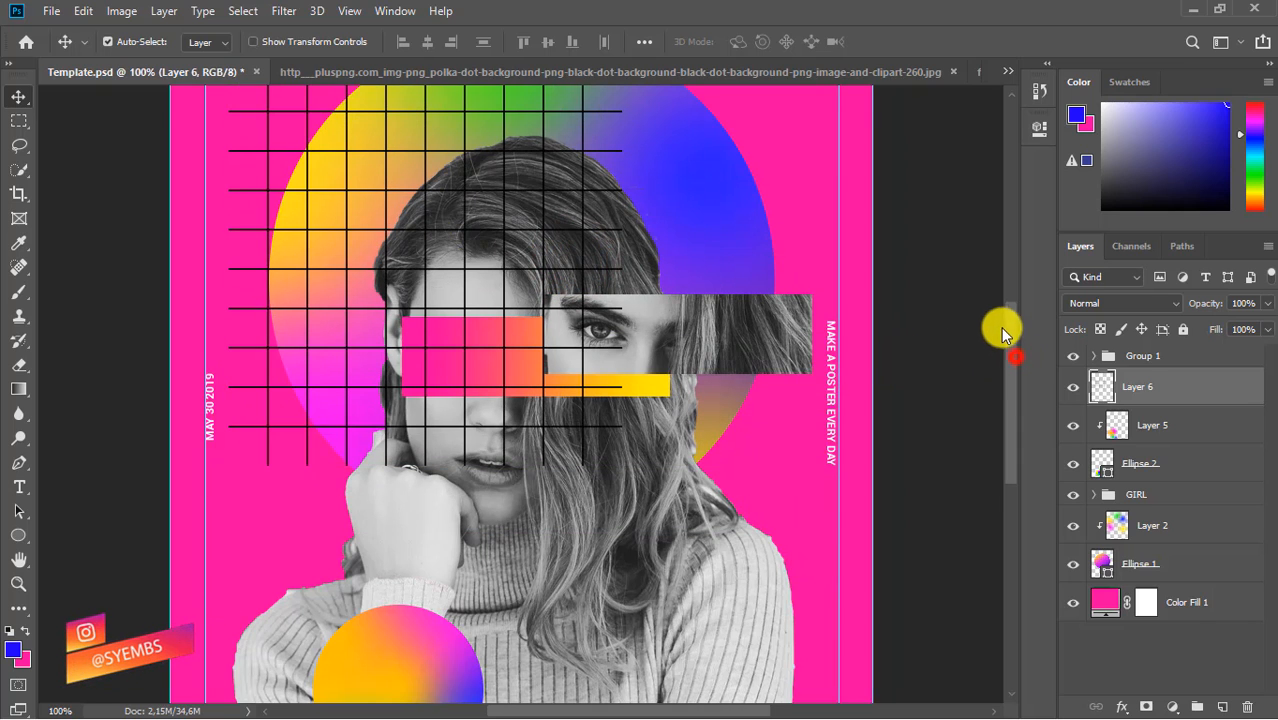
{"action": "left_click_drag", "start_coordinate": [1002, 328], "coordinate": [993, 310]}
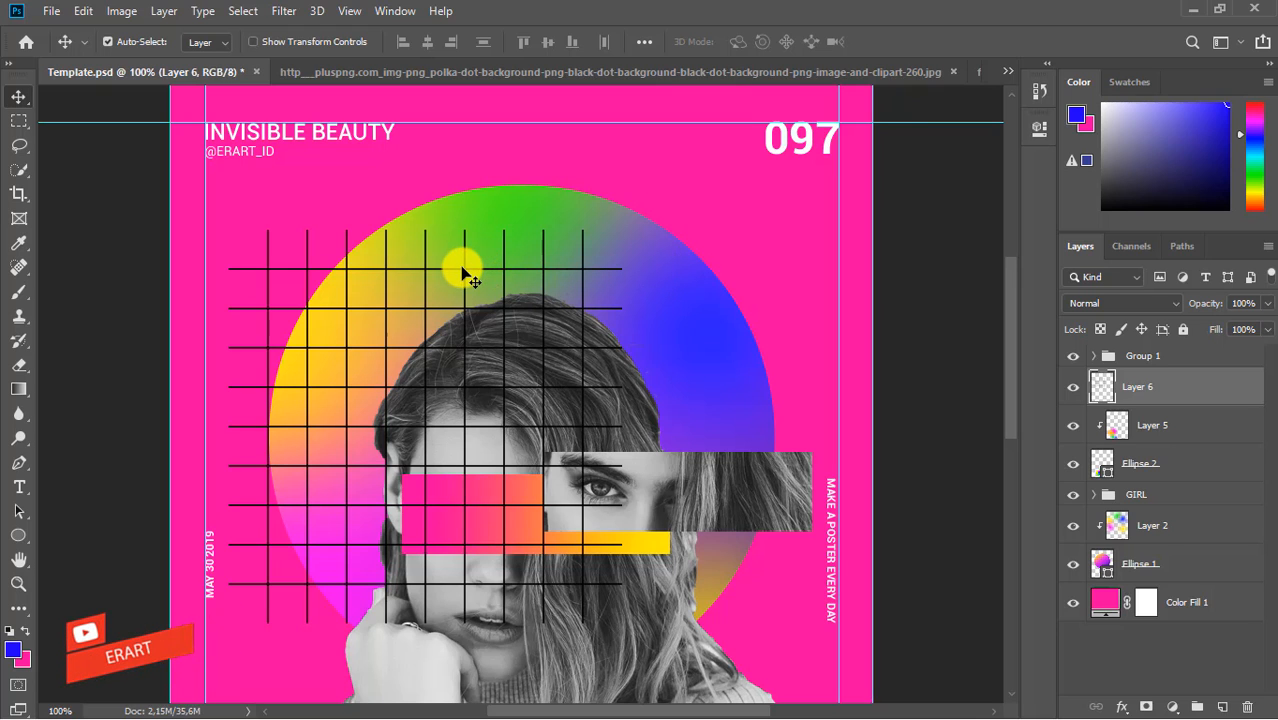
{"action": "left_click_drag", "start_coordinate": [463, 268], "coordinate": [423, 219]}
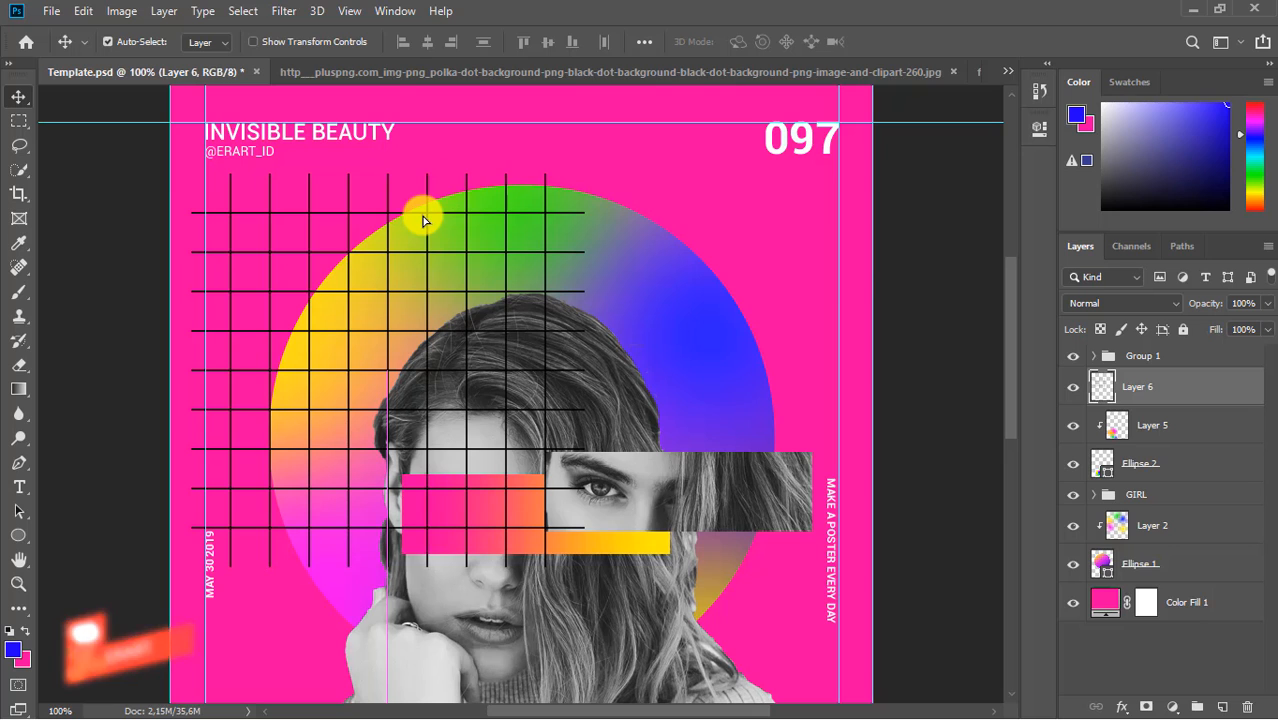
Step: Duplicate the grid layer and move the copy to the right of the original at the same height
{"action": "key", "text": "ctrl+j"}
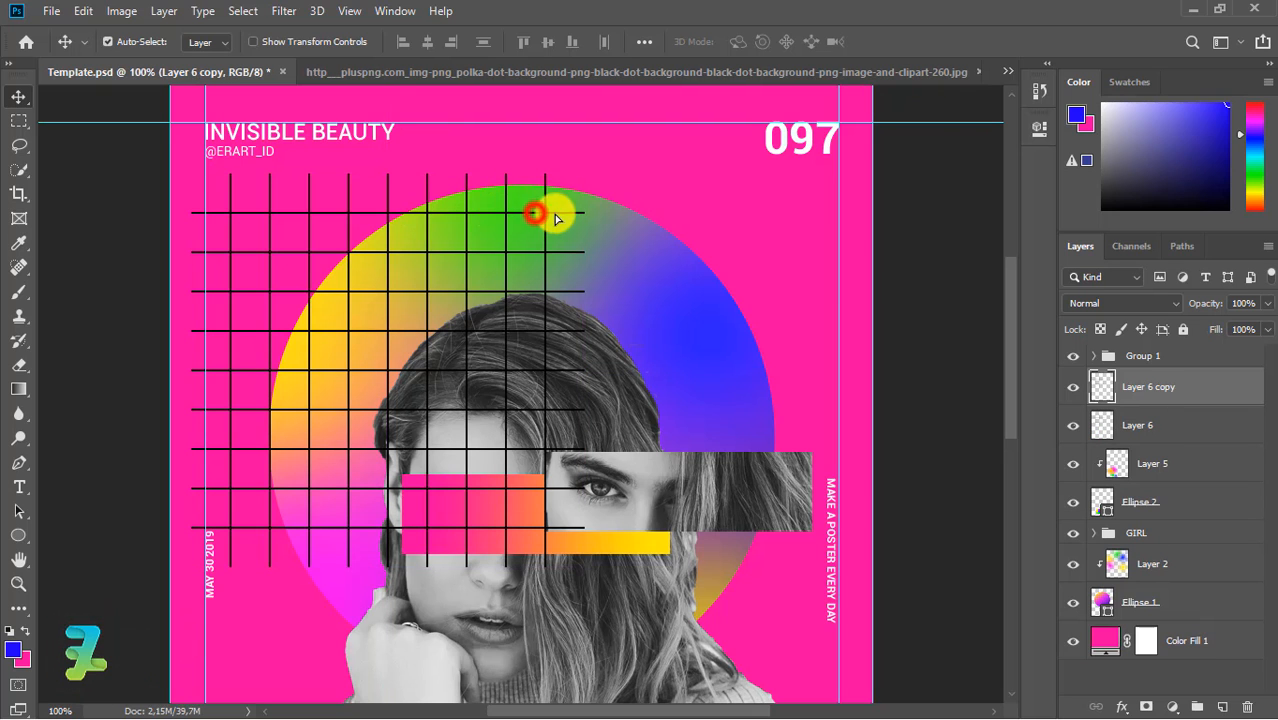
{"action": "left_click_drag", "start_coordinate": [555, 218], "coordinate": [773, 207]}
{"action": "key", "text": "Right"}
{"action": "key", "text": "Right"}
{"action": "key", "text": "Right"}
{"action": "key", "text": "Right"}
{"action": "key", "text": "Right"}
{"action": "key", "text": "Right"}
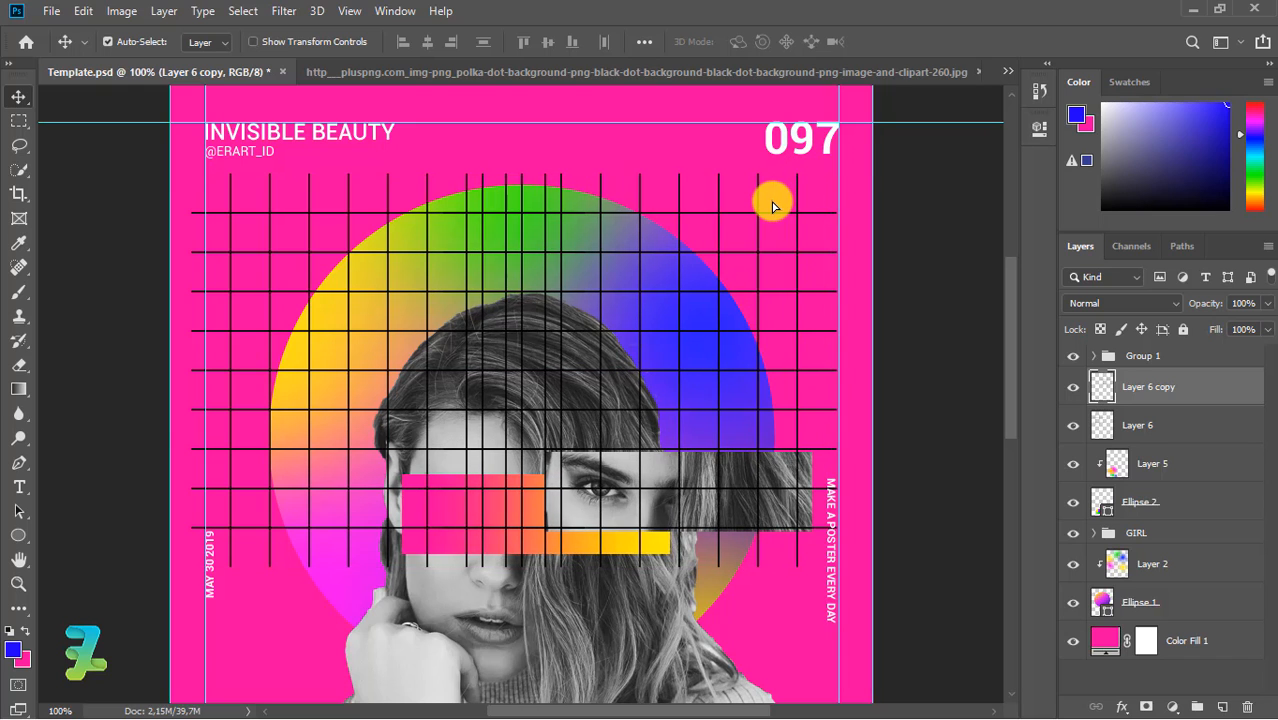
Step: Nudge the copied grid left until its overlapping vertical lines coincide with those of the original grid
{"action": "key", "text": "Left"}
{"action": "key", "text": "Left"}
{"action": "key", "text": "Left"}
{"action": "key", "text": "Left"}
{"action": "key", "text": "Left"}
{"action": "key", "text": "Left"}
{"action": "key", "text": "Left"}
{"action": "key", "text": "Left"}
{"action": "key", "text": "Left"}
{"action": "key", "text": "Left"}
{"action": "key", "text": "Left"}
{"action": "key", "text": "Left"}
{"action": "key", "text": "Left"}
{"action": "key", "text": "Left"}
{"action": "key", "text": "Left"}
{"action": "key", "text": "Left"}
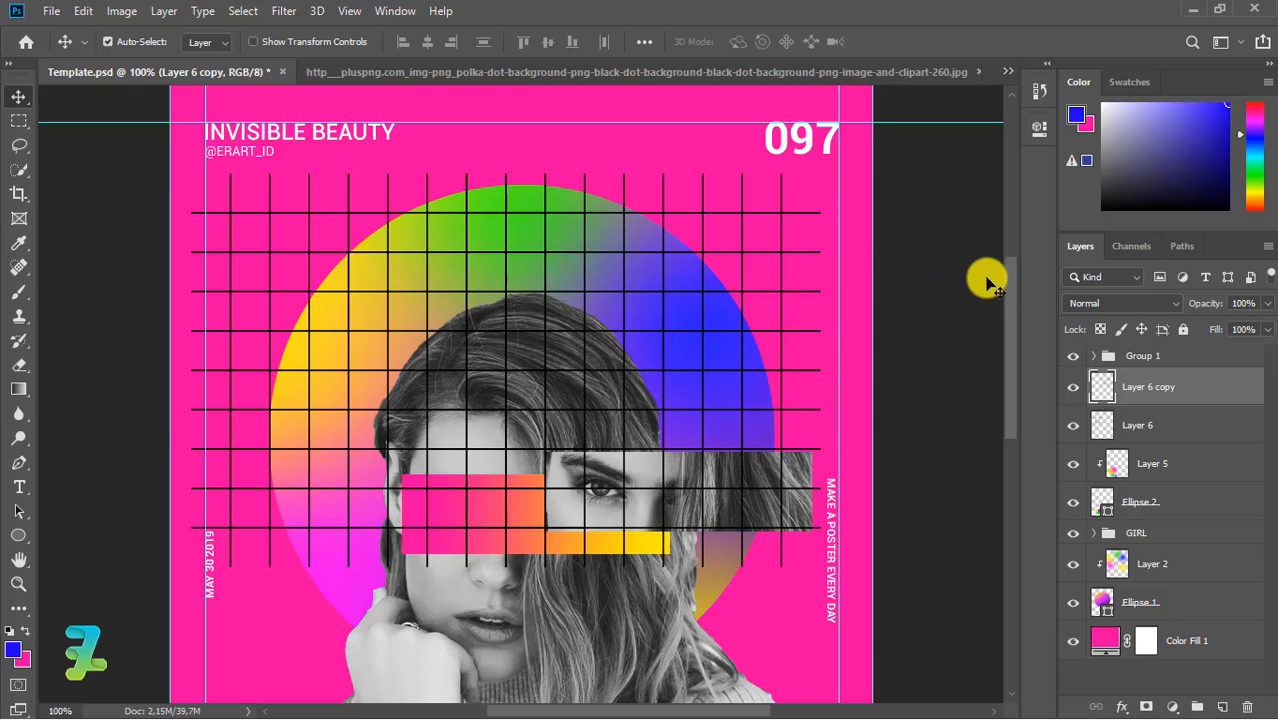
Step: Select both grid layers, Layer 6 and Layer 6 copy, and duplicate them together
{"action": "left_click_drag", "start_coordinate": [1009, 290], "coordinate": [1013, 331]}
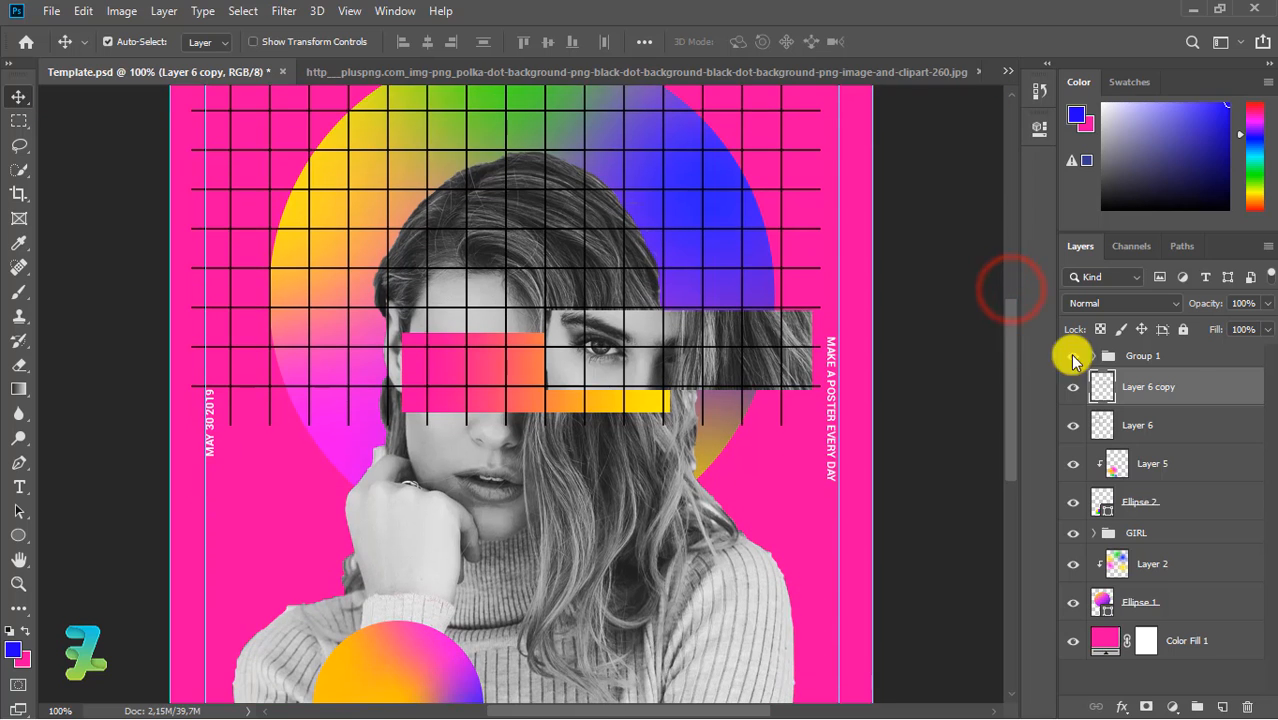
{"action": "left_click", "coordinate": [1226, 434], "text": "shift"}
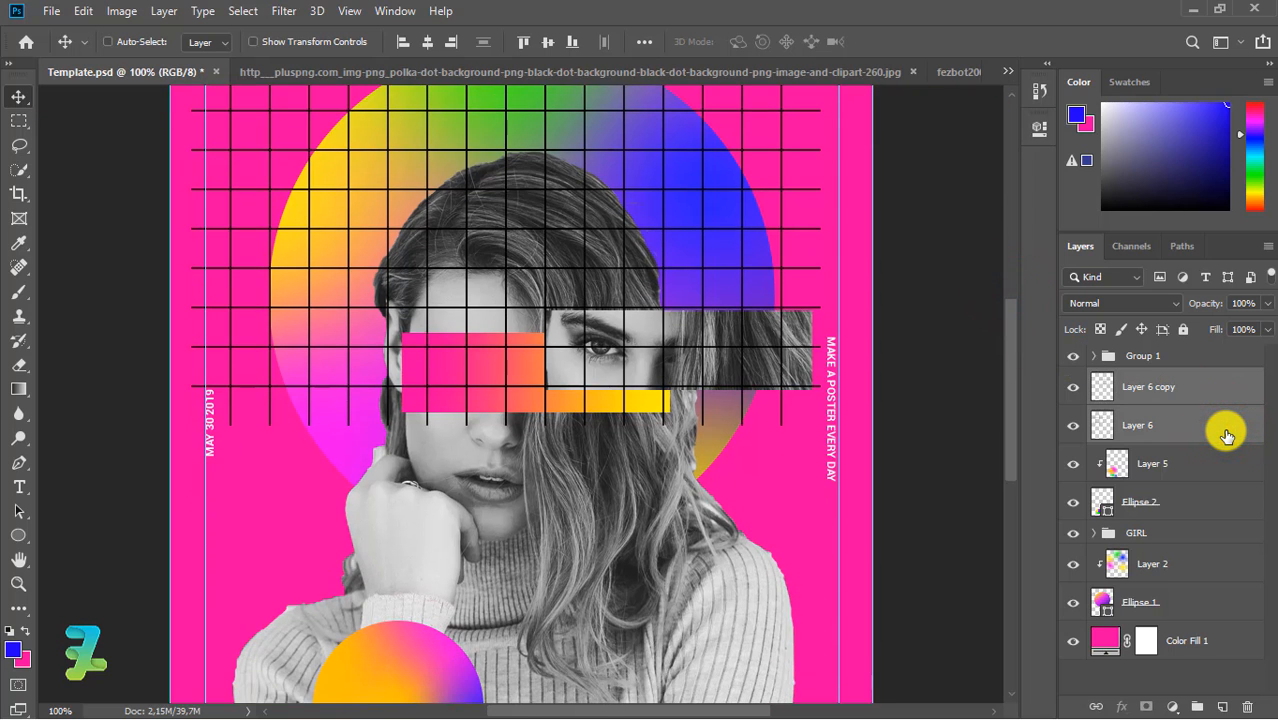
{"action": "key", "text": "ctrl+j"}
{"action": "key", "text": "ctrl+minus"}
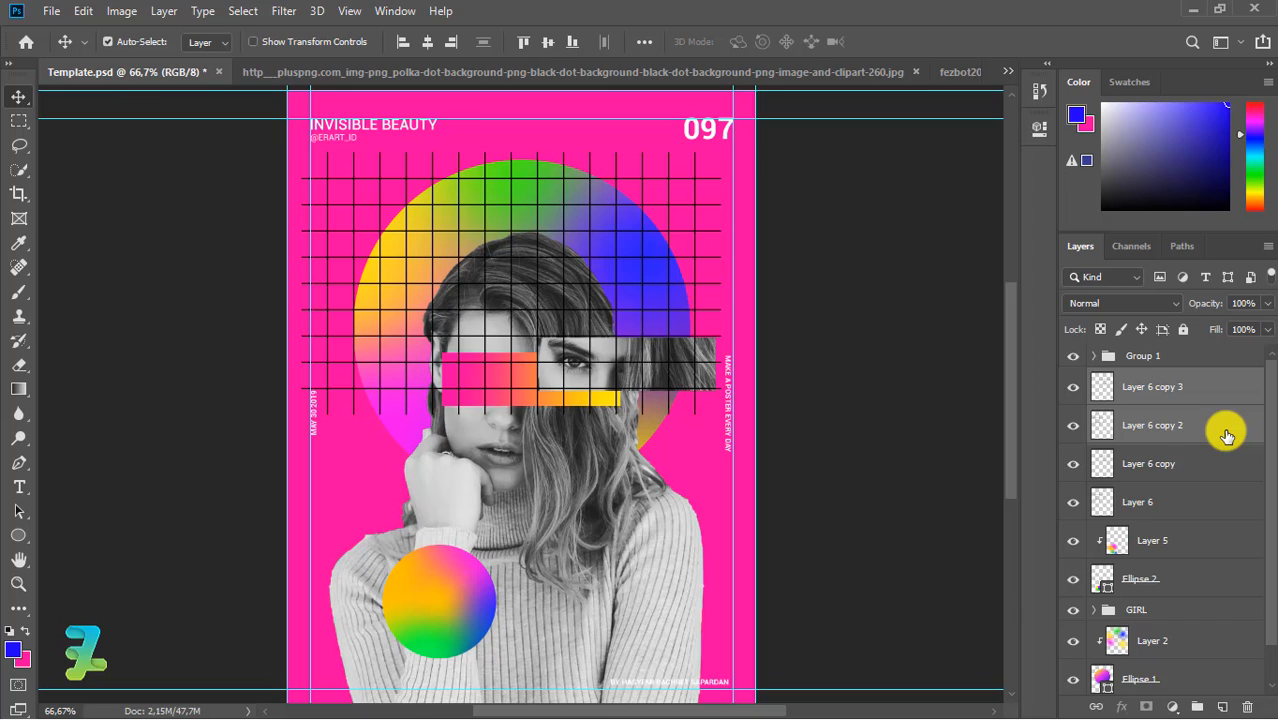
Step: Select Layer 6 copy 2 and Layer 6 copy 3 together and nudge them slightly below the original grids
{"action": "left_click", "coordinate": [818, 441]}
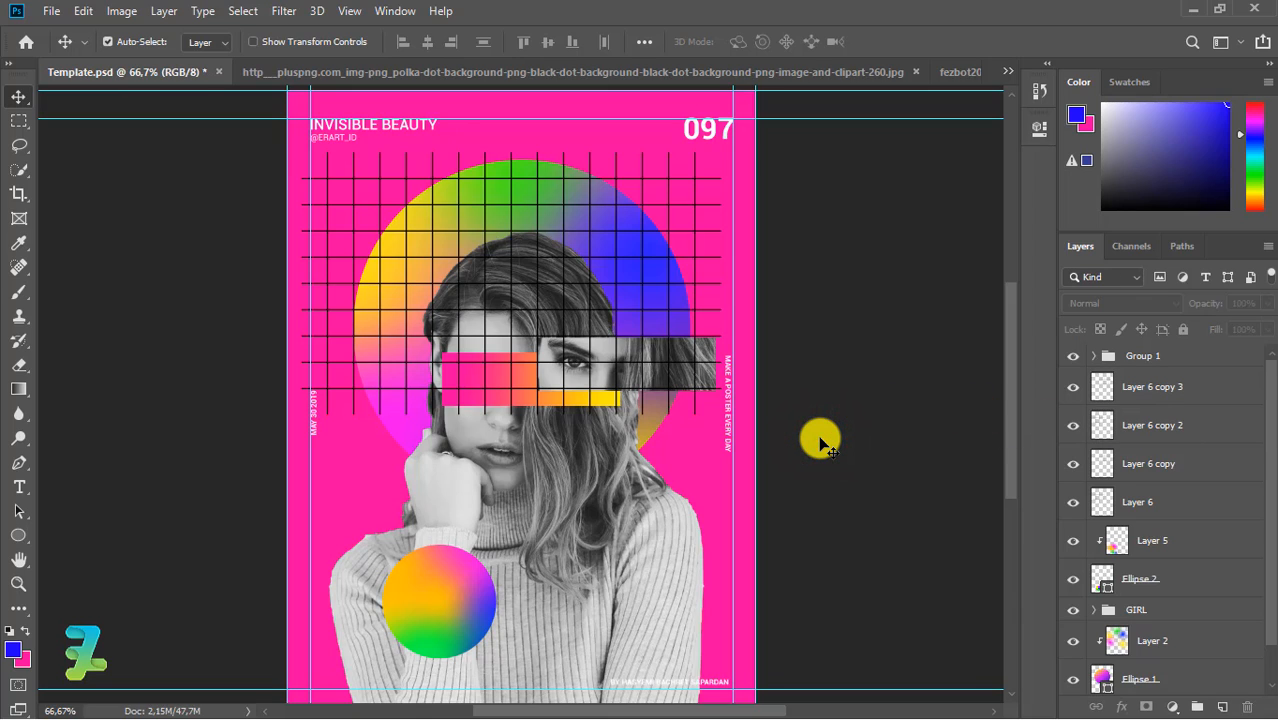
{"action": "left_click", "coordinate": [1113, 408]}
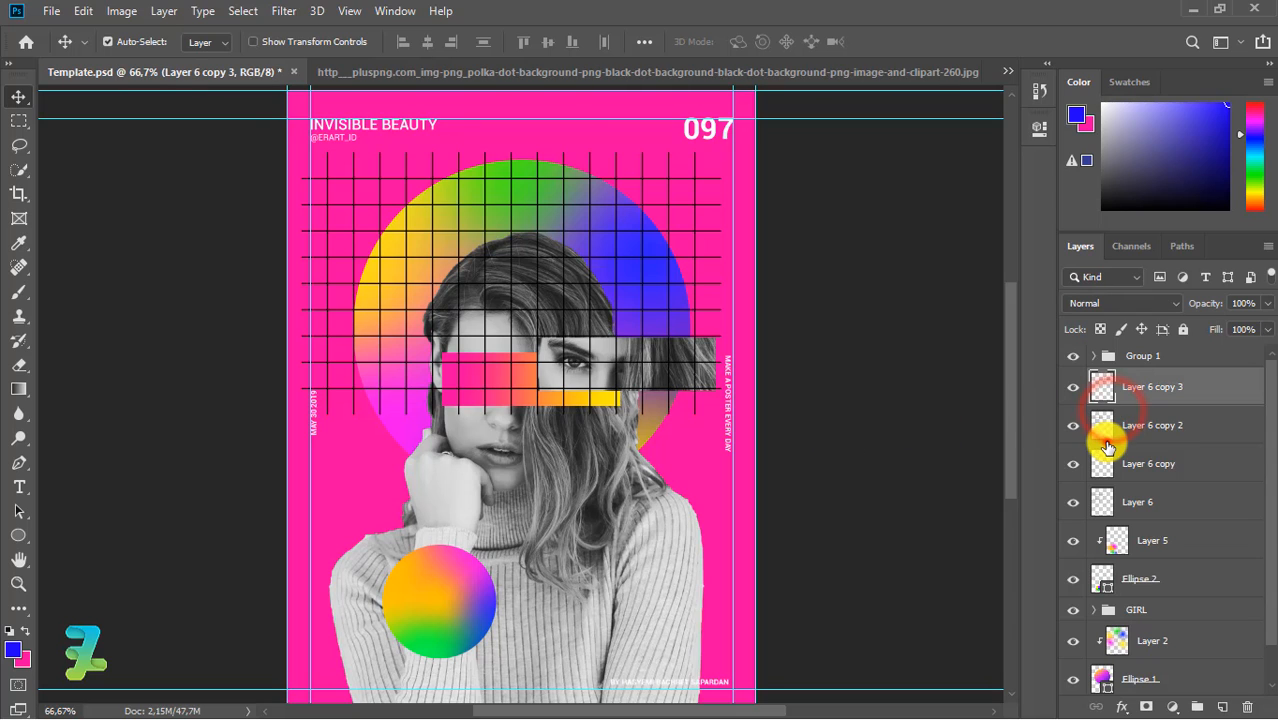
{"action": "left_click", "coordinate": [1107, 432], "text": "shift"}
{"action": "key", "text": "Down"}
{"action": "key", "text": "Down"}
{"action": "key", "text": "Down"}
{"action": "key", "text": "Down"}
{"action": "key", "text": "Down"}
{"action": "key", "text": "Down"}
{"action": "key", "text": "Down"}
{"action": "key", "text": "Down"}
{"action": "key", "text": "Down"}
{"action": "key", "text": "Down"}
{"action": "key", "text": "Down"}
{"action": "key", "text": "Down"}
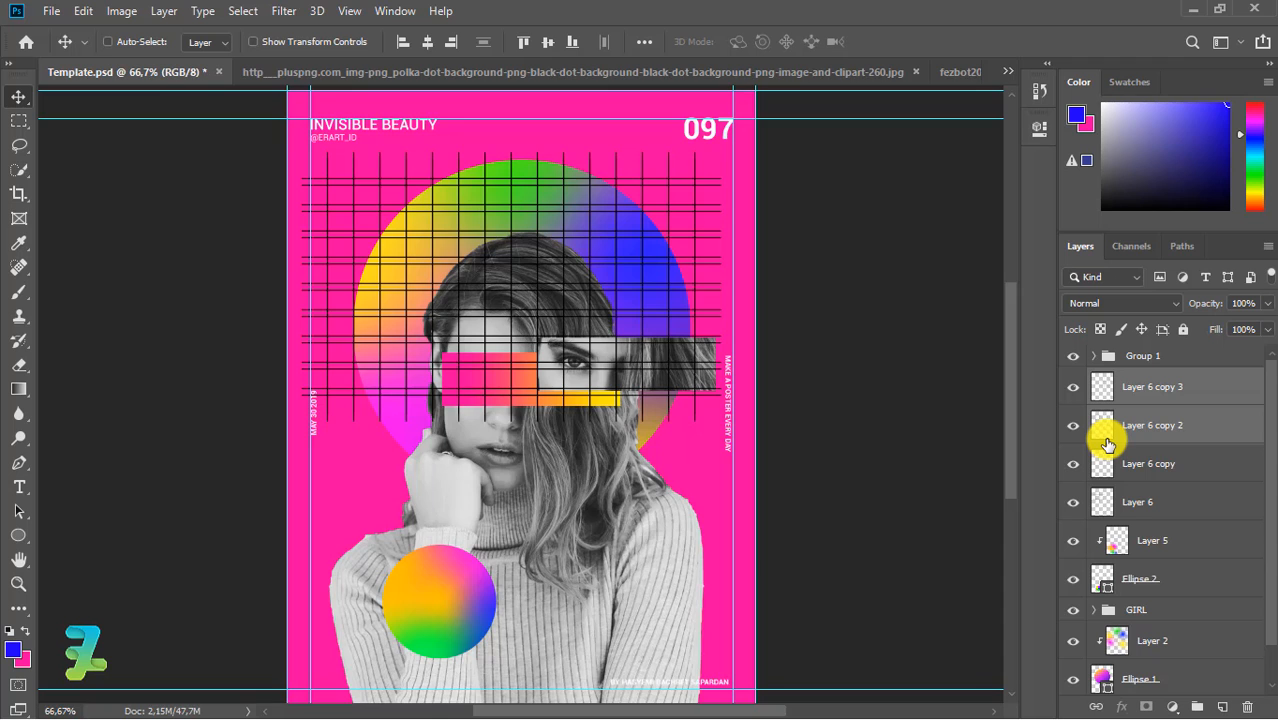
{"action": "key", "text": "ctrl+plus"}
{"action": "key", "text": "ctrl+plus"}
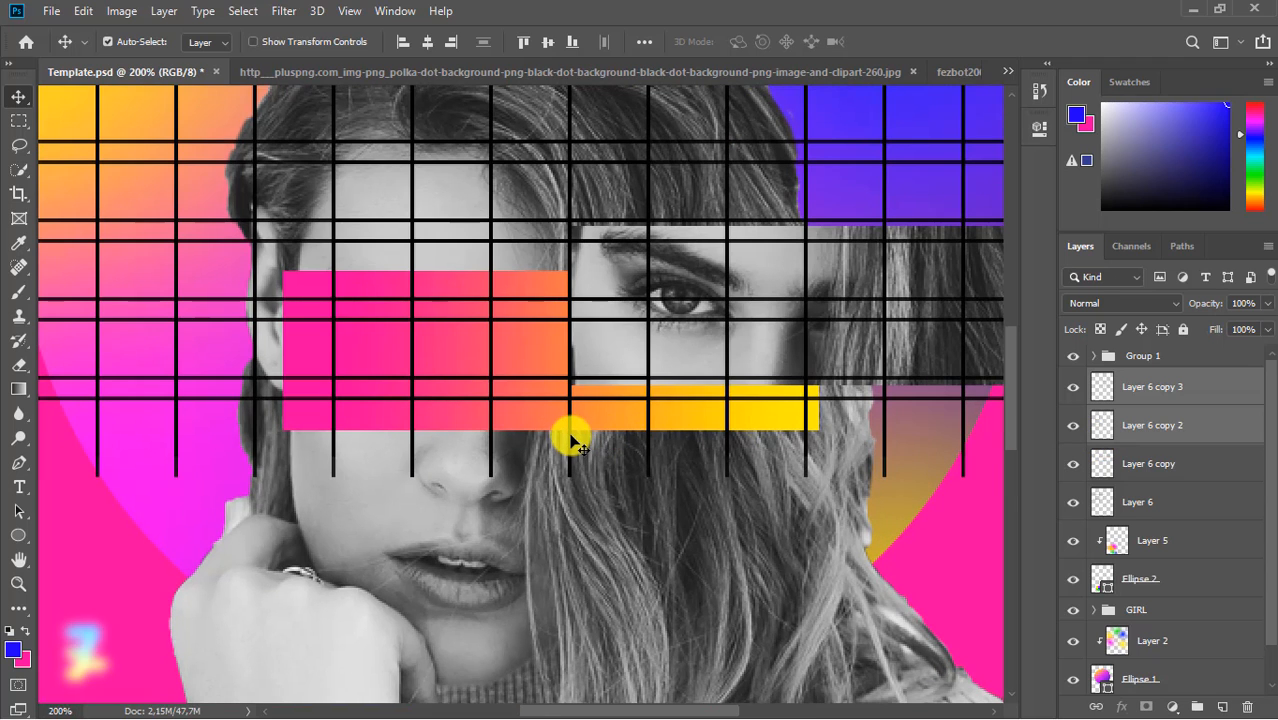
{"action": "left_click_drag", "start_coordinate": [565, 436], "coordinate": [571, 494]}
{"action": "key", "text": "ctrl+z"}
{"action": "key", "text": "ctrl+z"}
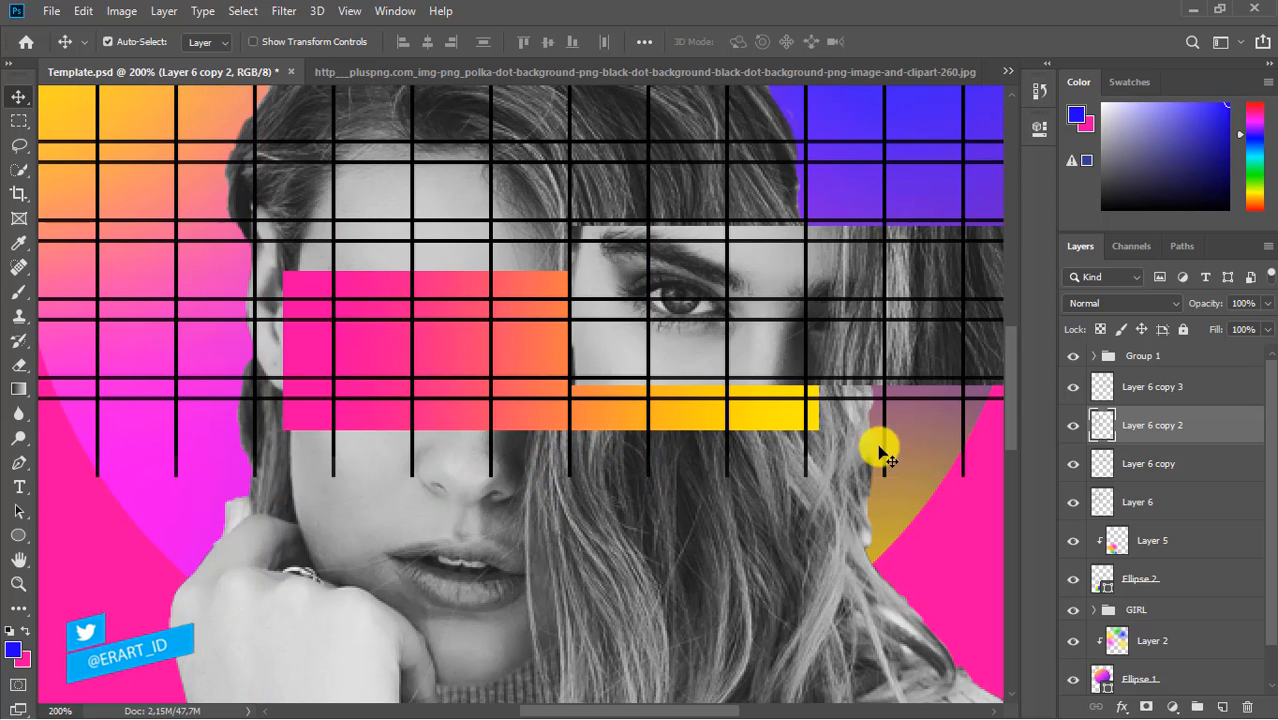
Step: Reselect both duplicated grid layers and move them together further down over the portrait
{"action": "left_click", "coordinate": [1107, 386], "text": "shift"}
{"action": "left_click_drag", "start_coordinate": [645, 460], "coordinate": [653, 642]}
{"action": "key", "text": "ctrl+minus"}
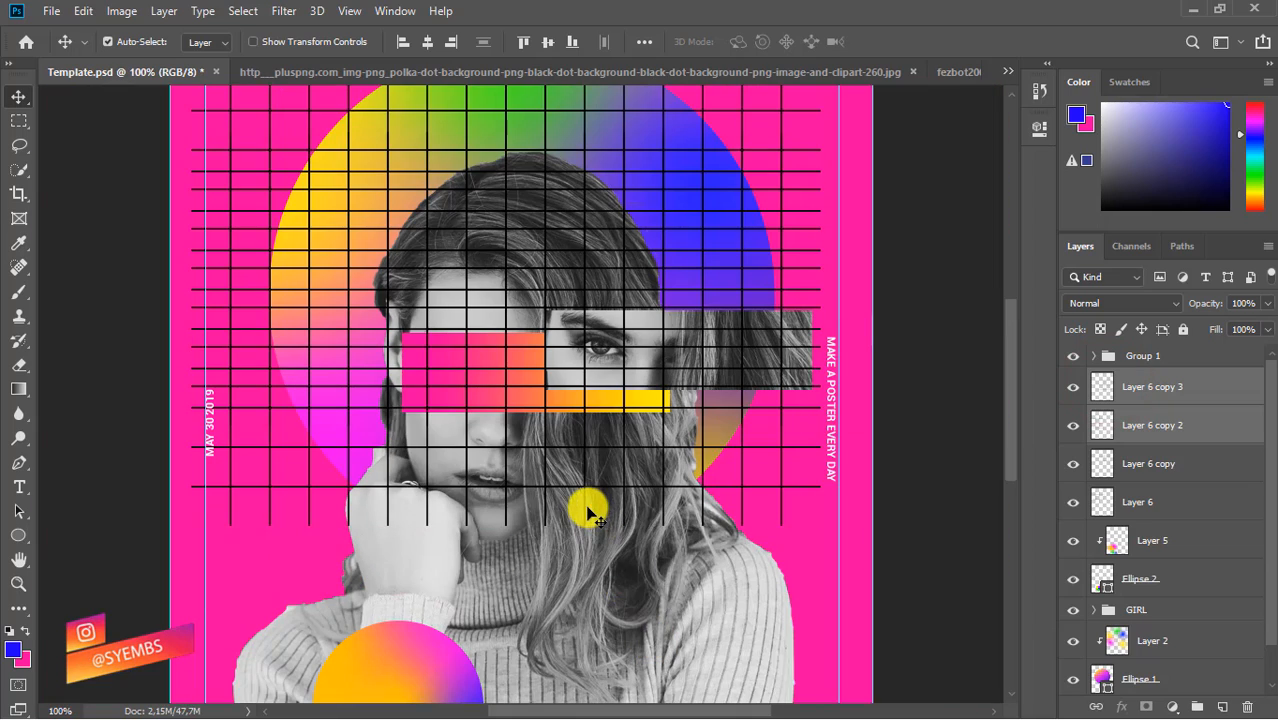
{"action": "left_click_drag", "start_coordinate": [586, 510], "coordinate": [589, 535]}
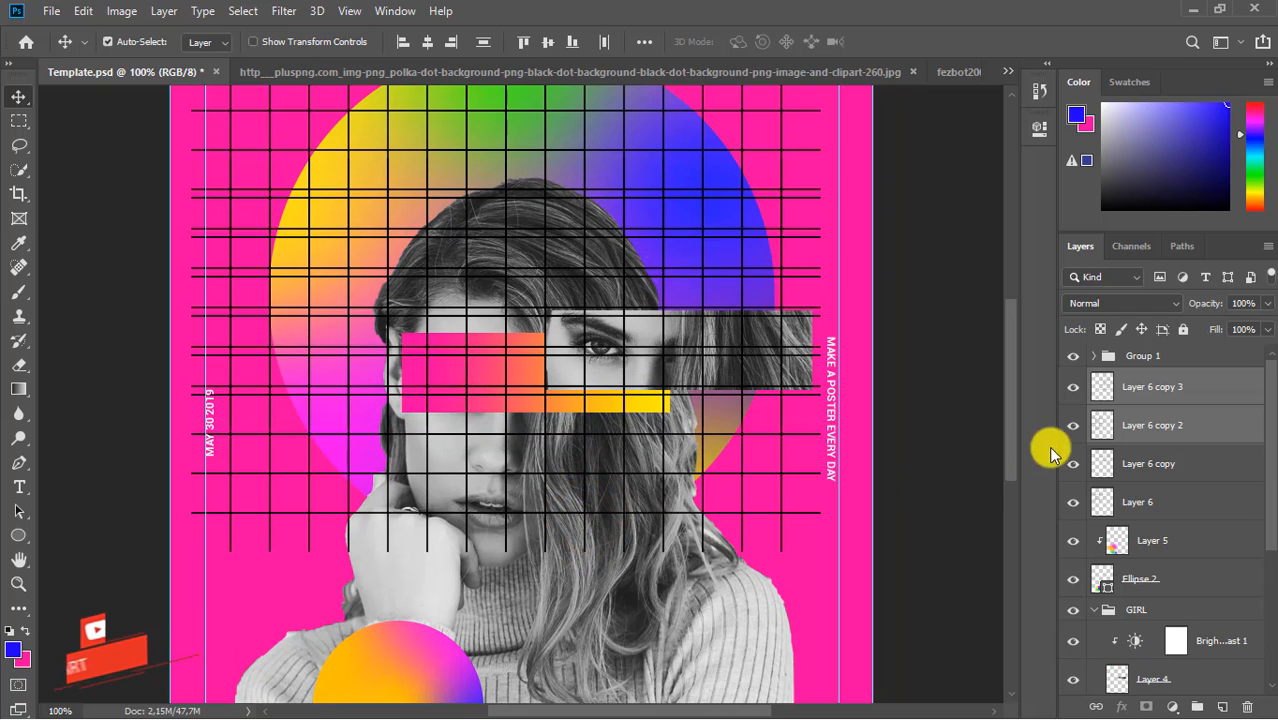
{"action": "key", "text": "ctrl+z"}
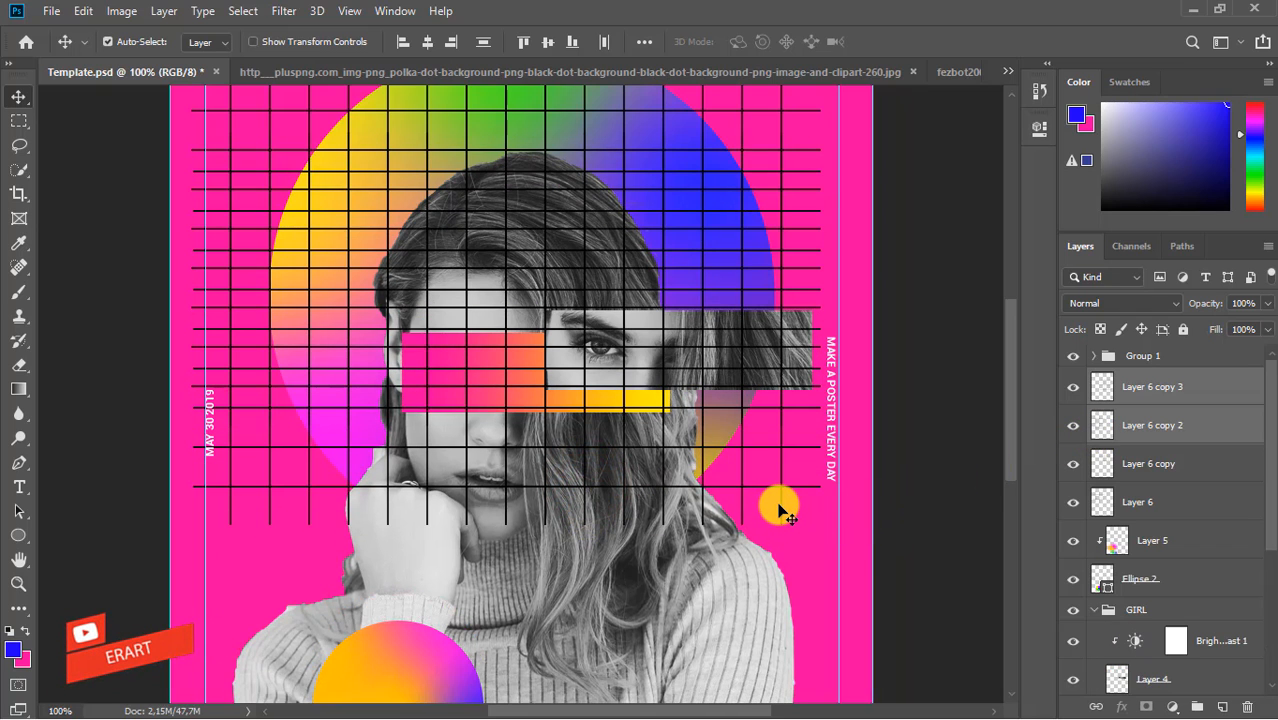
{"action": "left_click_drag", "start_coordinate": [782, 506], "coordinate": [782, 522]}
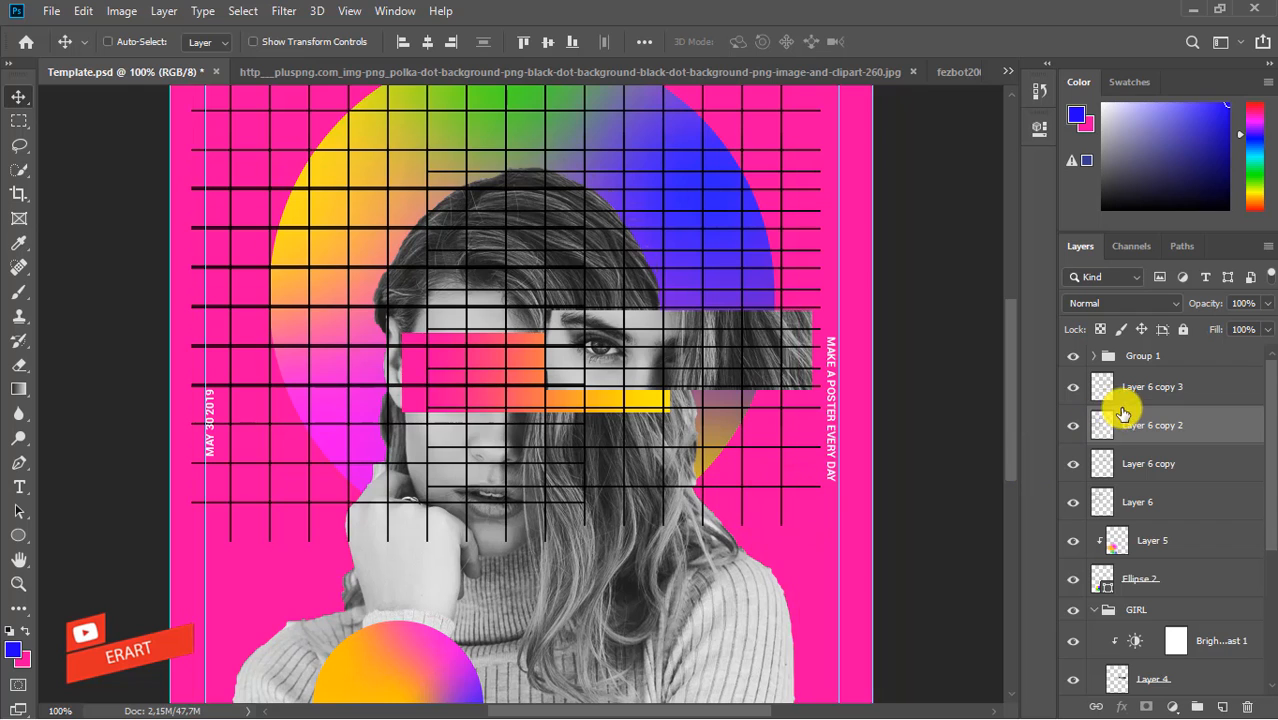
{"action": "key", "text": "ctrl+z"}
Step: Select both duplicated grid layers and move them down until their lines seamlessly continue the upper grid over the lower portrait
{"action": "left_click", "coordinate": [1107, 418]}
{"action": "left_click", "coordinate": [1107, 388], "text": "ctrl"}
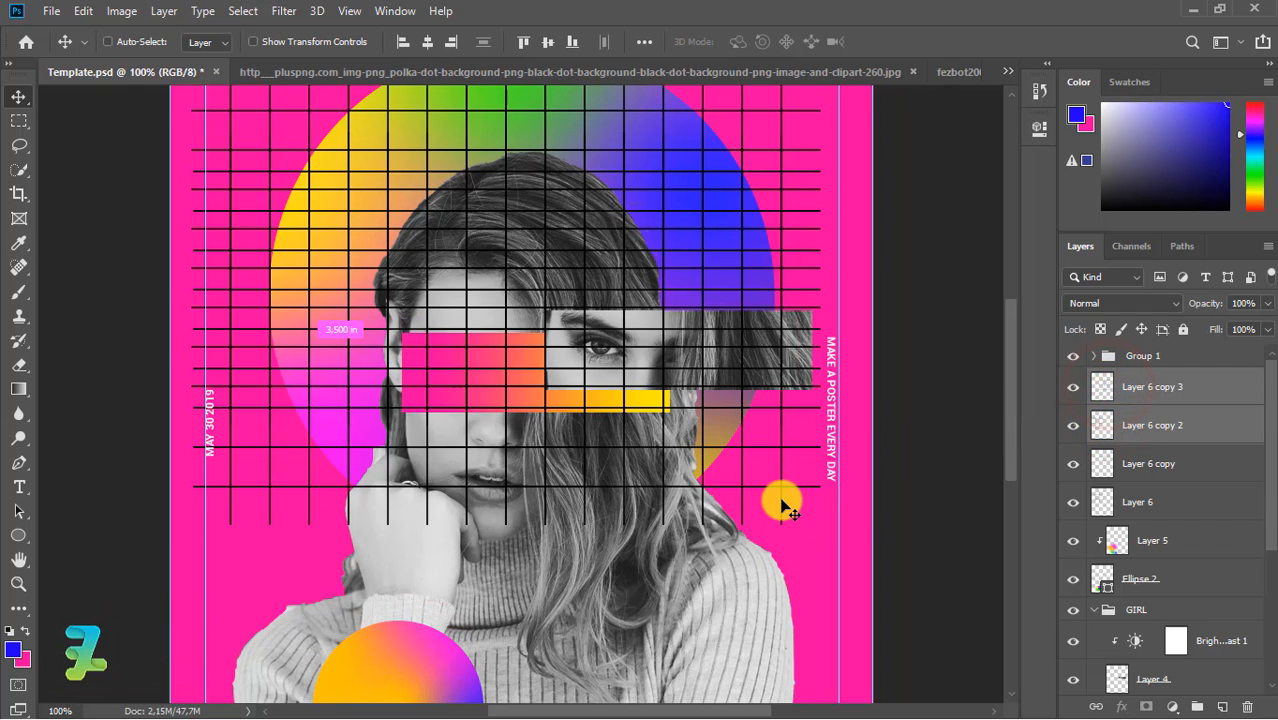
{"action": "left_click_drag", "start_coordinate": [782, 501], "coordinate": [762, 410]}
{"action": "left_click_drag", "start_coordinate": [1009, 474], "coordinate": [988, 385]}
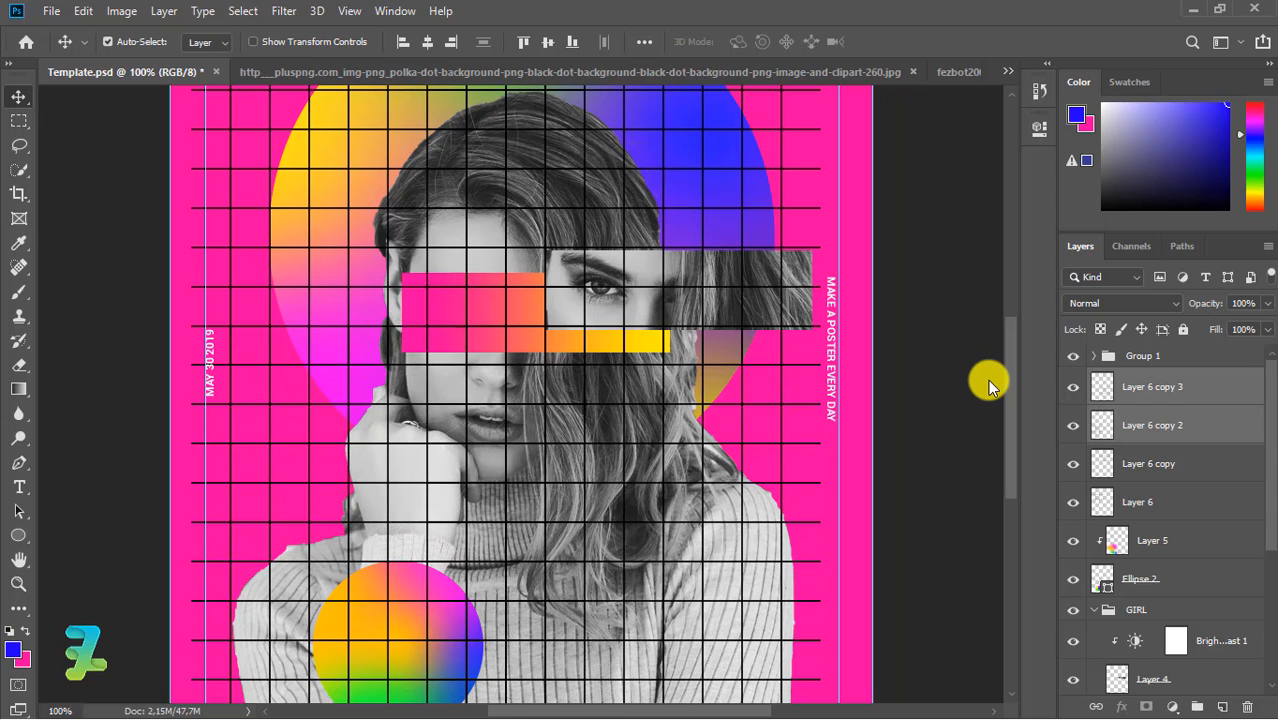
Step: Select Layer 6, Layer 6 copy, Layer 6 copy 2 and Layer 6 copy 3 and group them
{"action": "left_click", "coordinate": [1189, 497], "text": "shift"}
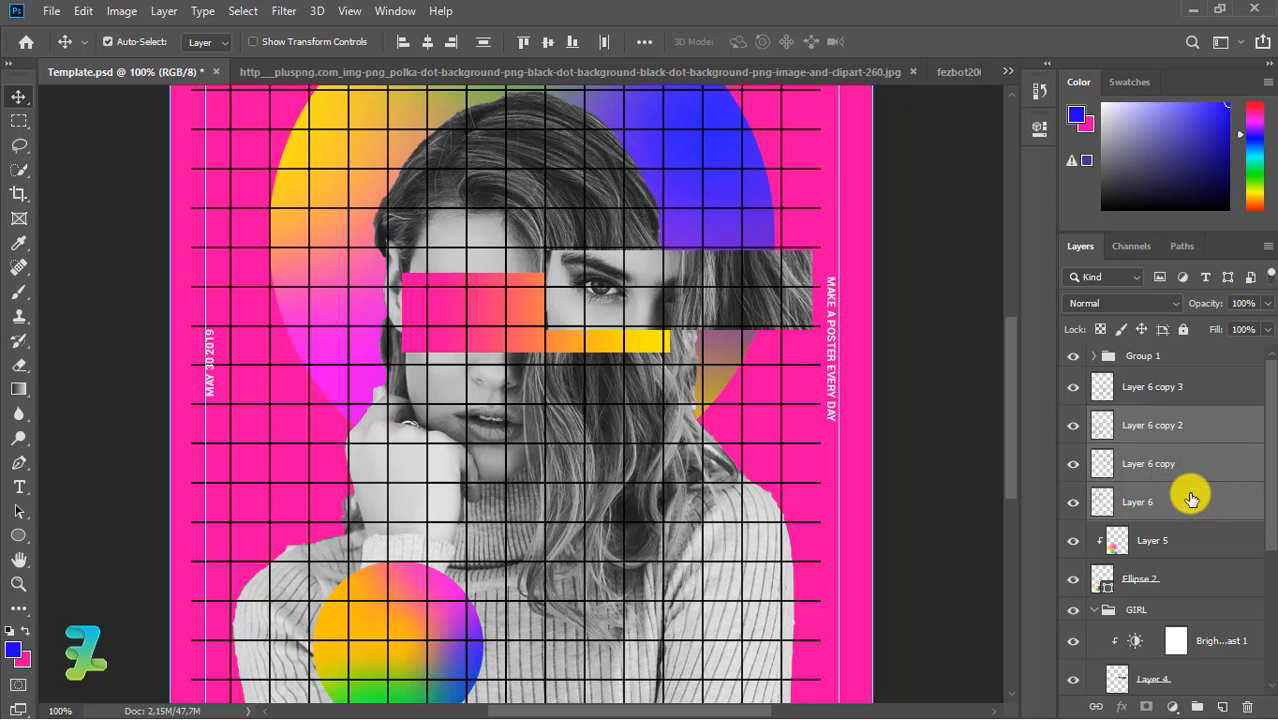
{"action": "left_click", "coordinate": [1189, 495]}
{"action": "left_click", "coordinate": [1198, 398], "text": "shift"}
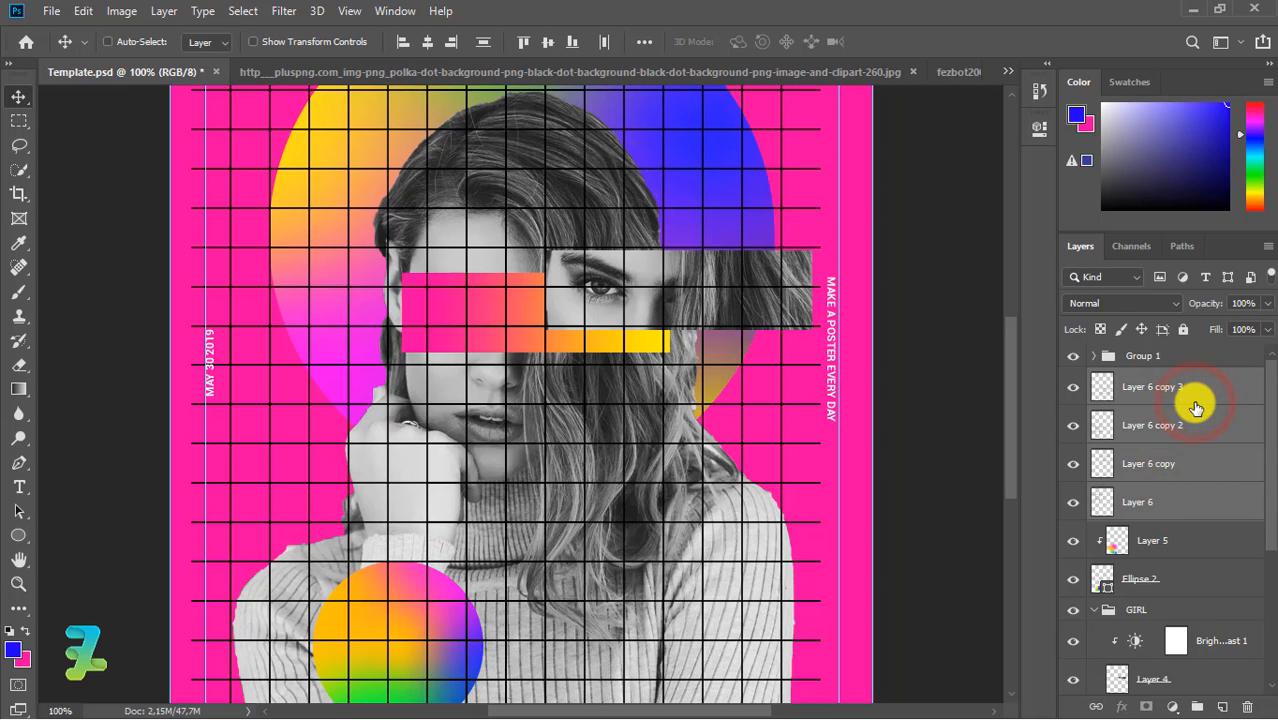
{"action": "key", "text": "ctrl+g"}
Step: Try to mask the grid group by painting its lines away over the face and hair with a soft 150 px black brush
{"action": "left_click", "coordinate": [1147, 708]}
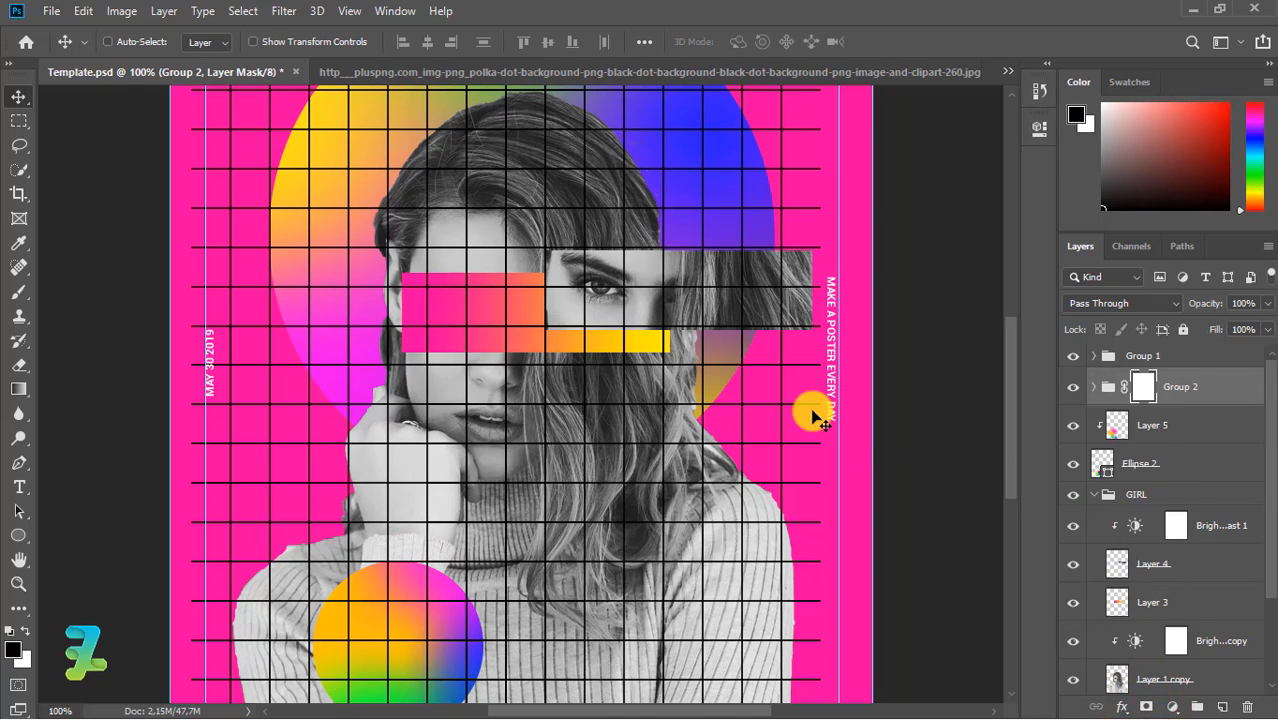
{"action": "key", "text": "ctrl+minus"}
{"action": "key", "text": "ctrl+minus"}
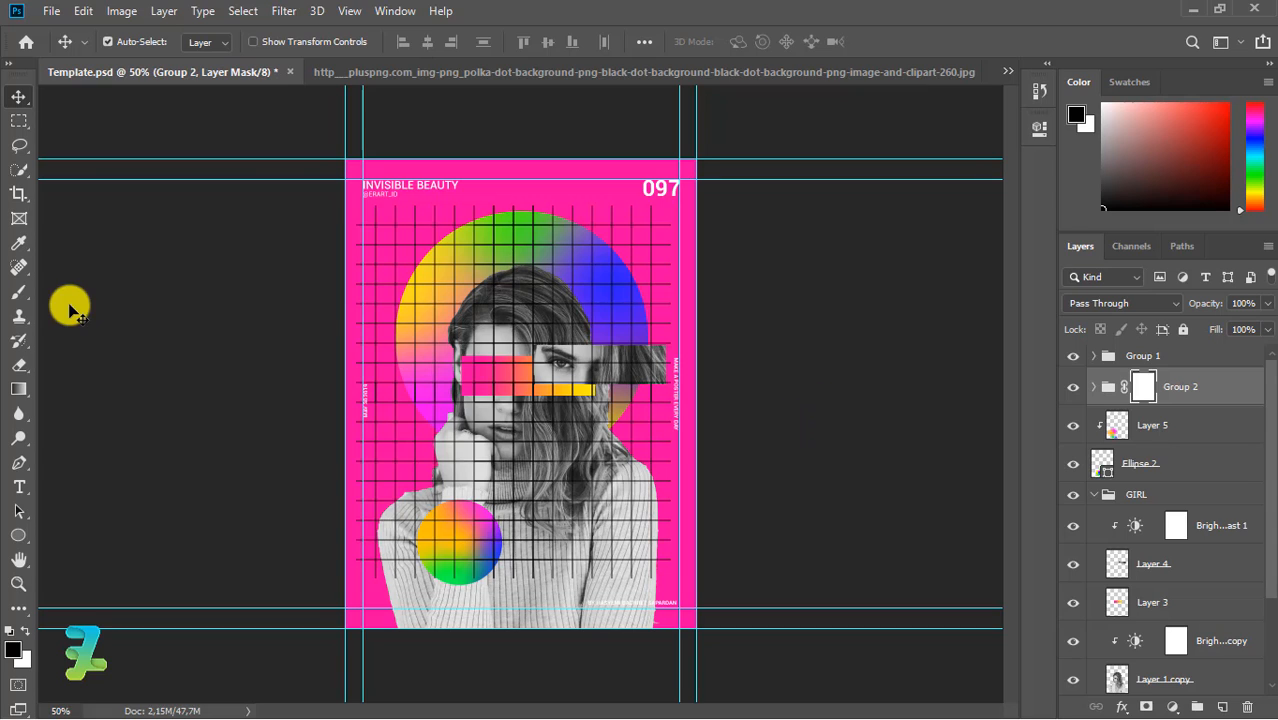
{"action": "left_click", "coordinate": [20, 293]}
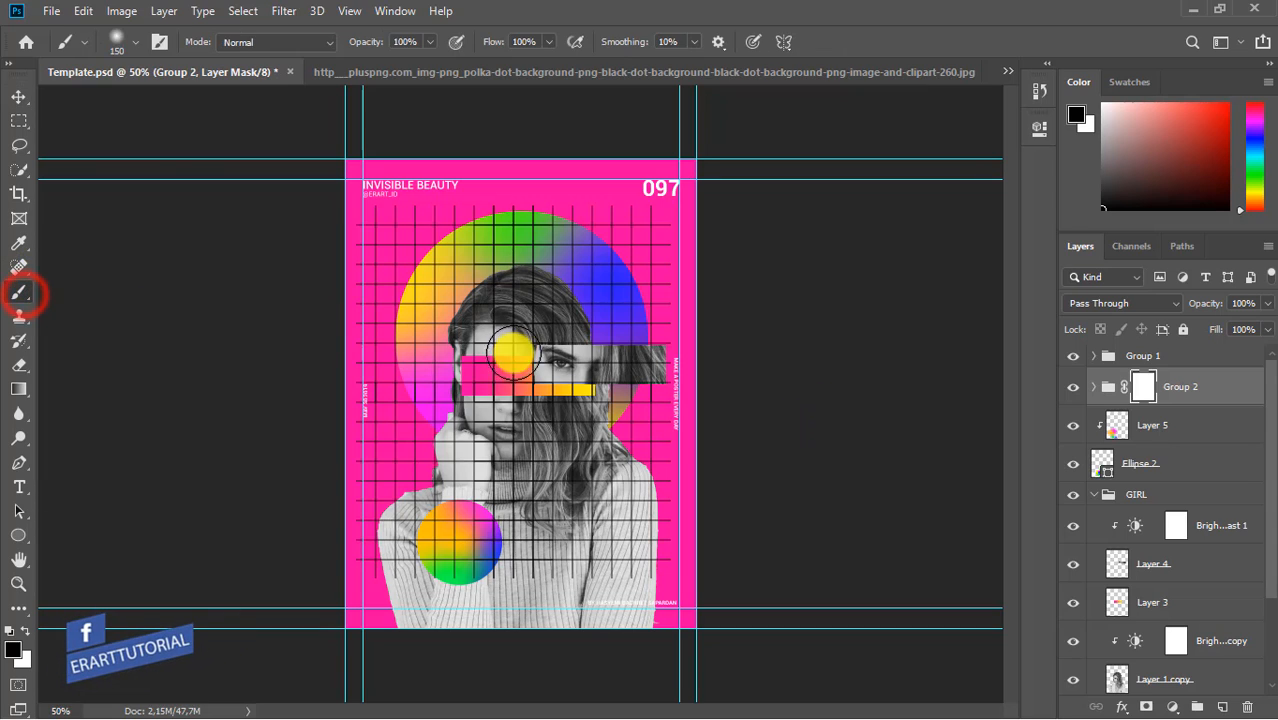
{"action": "mouse_move", "coordinate": [550, 362]}
{"action": "left_mouse_down"}
{"action": "mouse_move", "coordinate": [664, 363]}
{"action": "mouse_move", "coordinate": [550, 362]}
{"action": "left_mouse_up"}
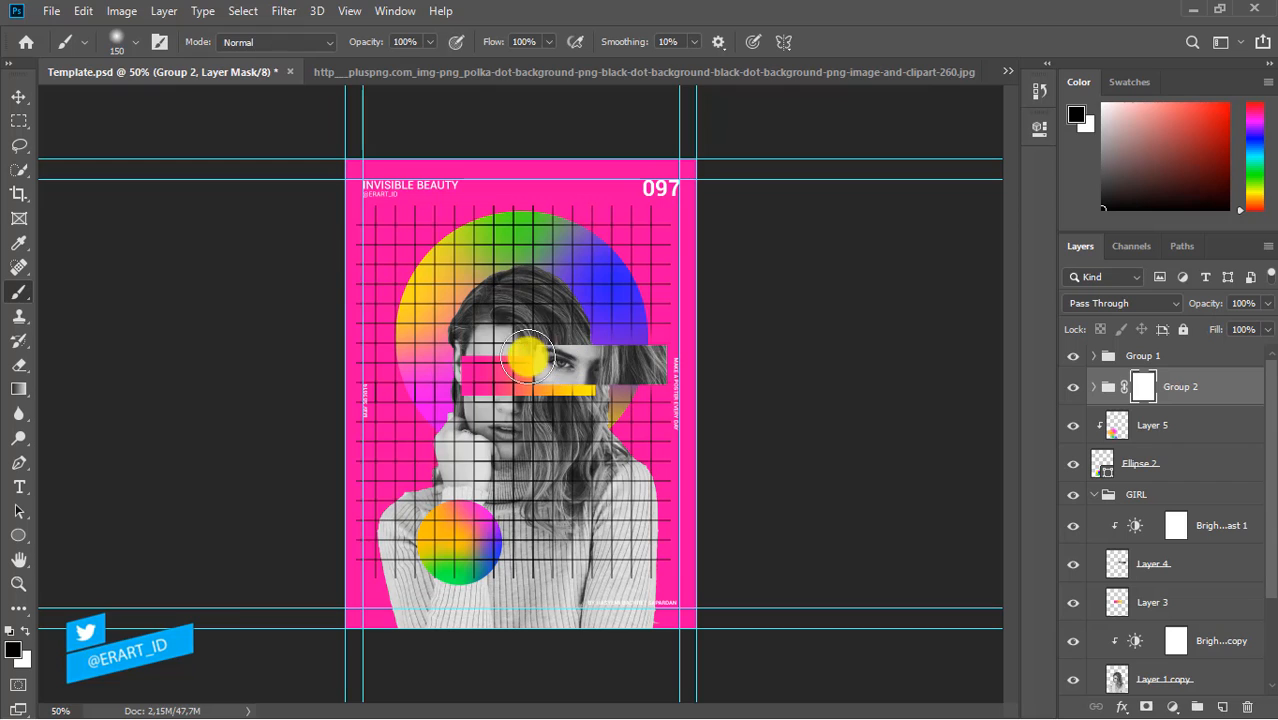
{"action": "mouse_move", "coordinate": [536, 313]}
{"action": "left_mouse_down"}
{"action": "mouse_move", "coordinate": [551, 333]}
{"action": "mouse_move", "coordinate": [434, 320]}
{"action": "left_mouse_up"}
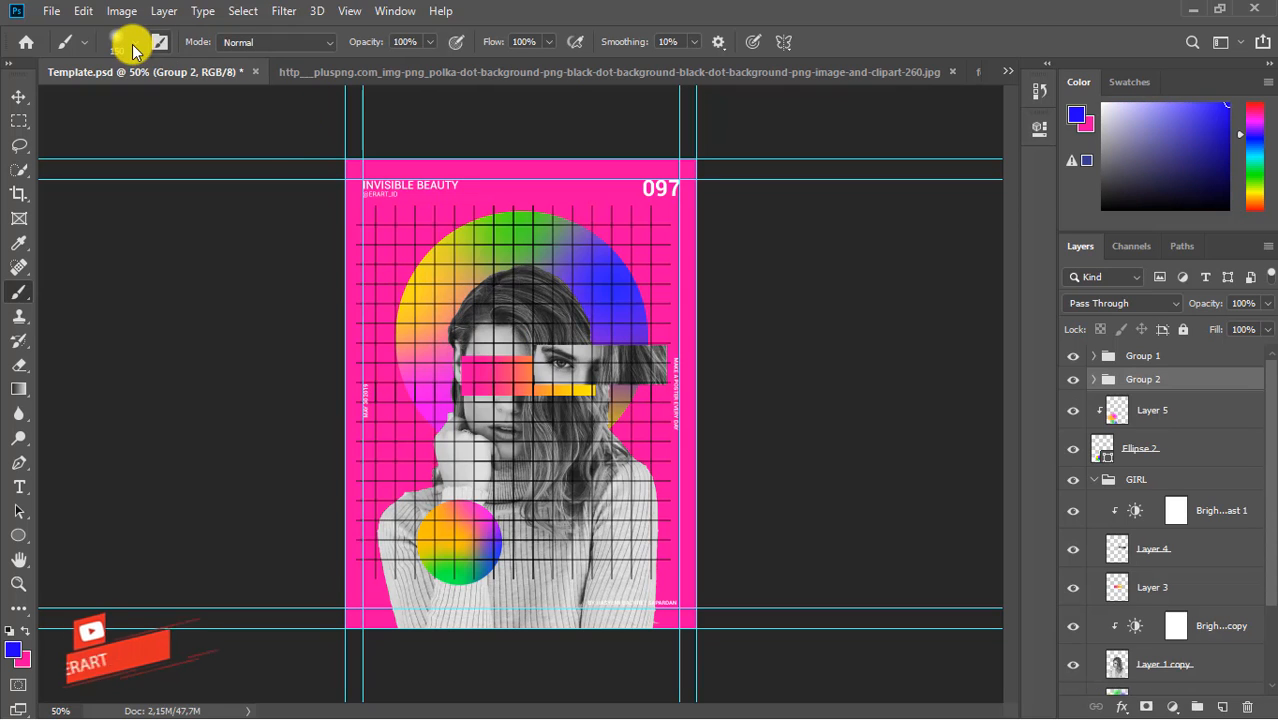
Step: Set the brush hardness to 100%
{"action": "left_click", "coordinate": [135, 42]}
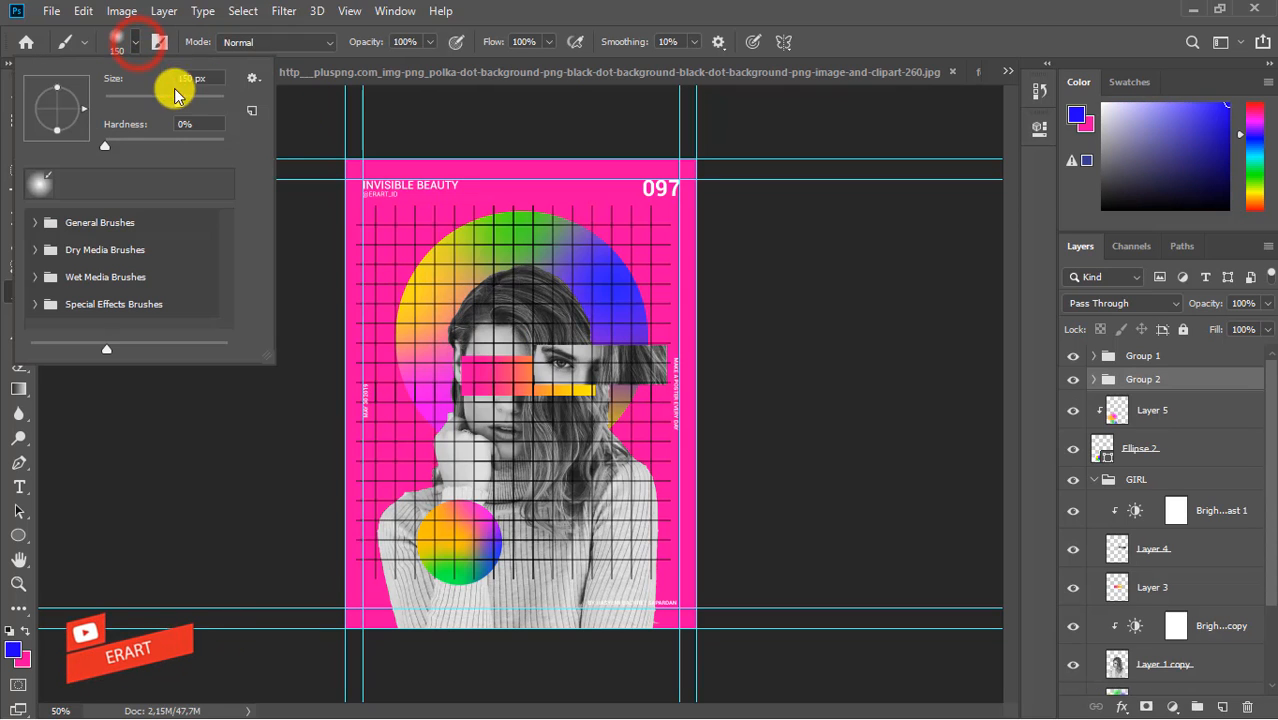
{"action": "left_click_drag", "start_coordinate": [106, 145], "coordinate": [280, 150]}
{"action": "left_click", "coordinate": [134, 48]}
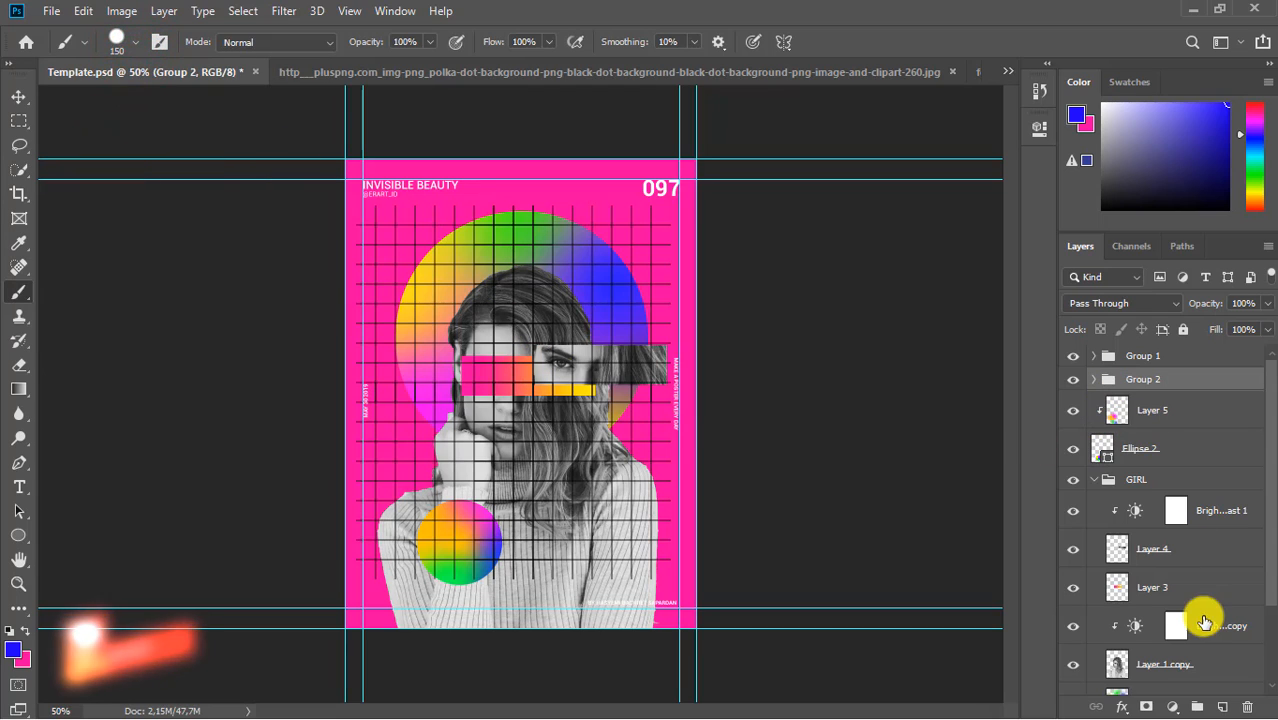
Step: Add a mask to Group 2 and paint out grid lines over the face and hair within a selection of Layer 1 copy's outline
{"action": "left_click", "coordinate": [1146, 706]}
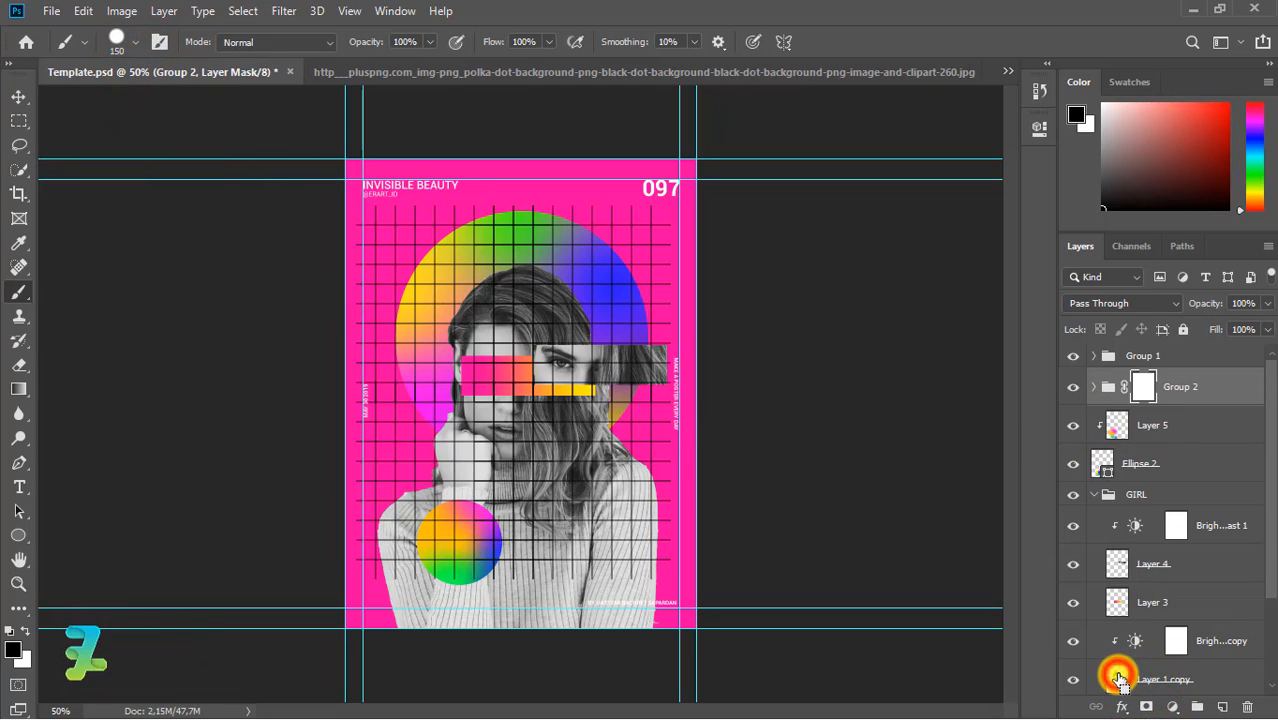
{"action": "left_click", "coordinate": [1118, 679], "text": "ctrl"}
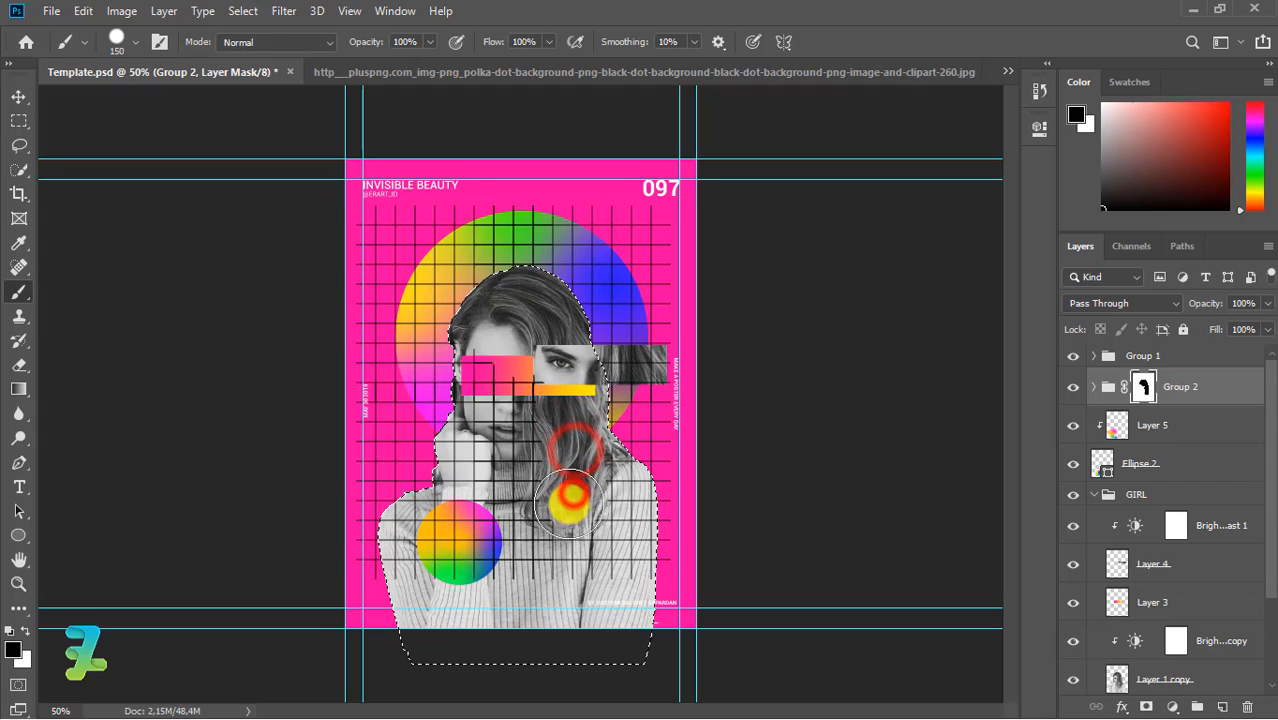
{"action": "left_click", "coordinate": [570, 569]}
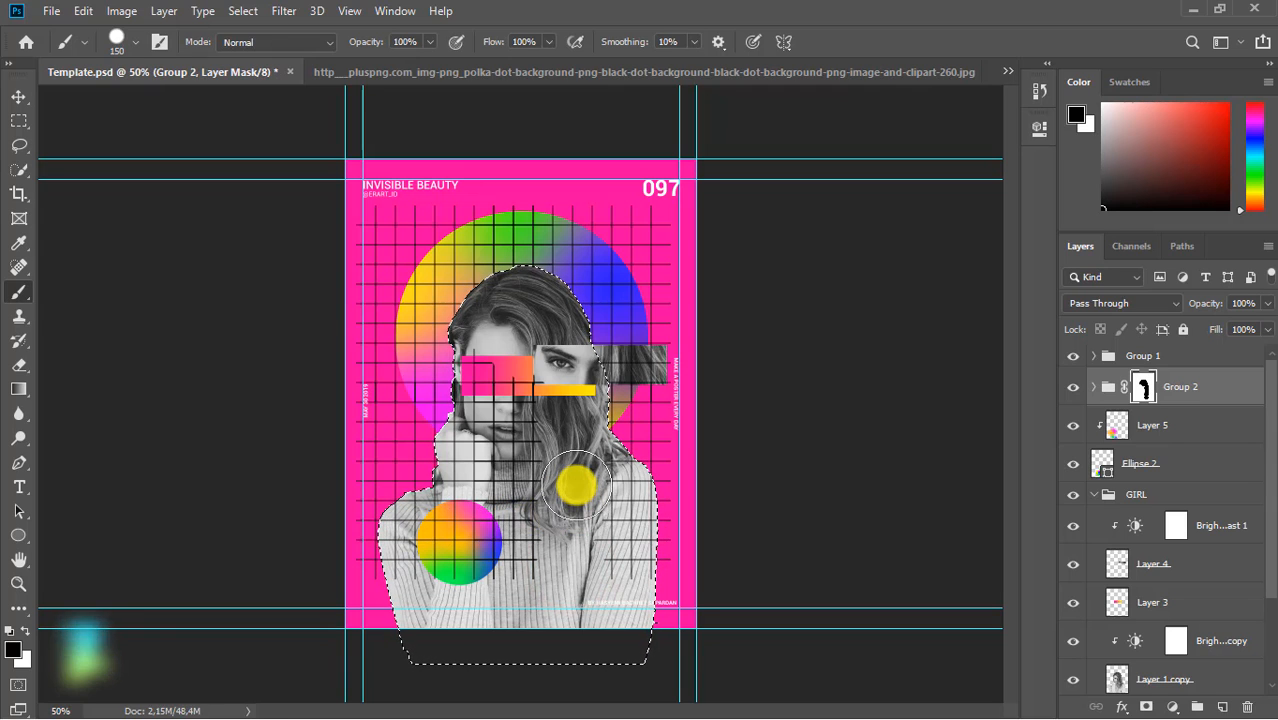
{"action": "key", "text": "ctrl+d"}
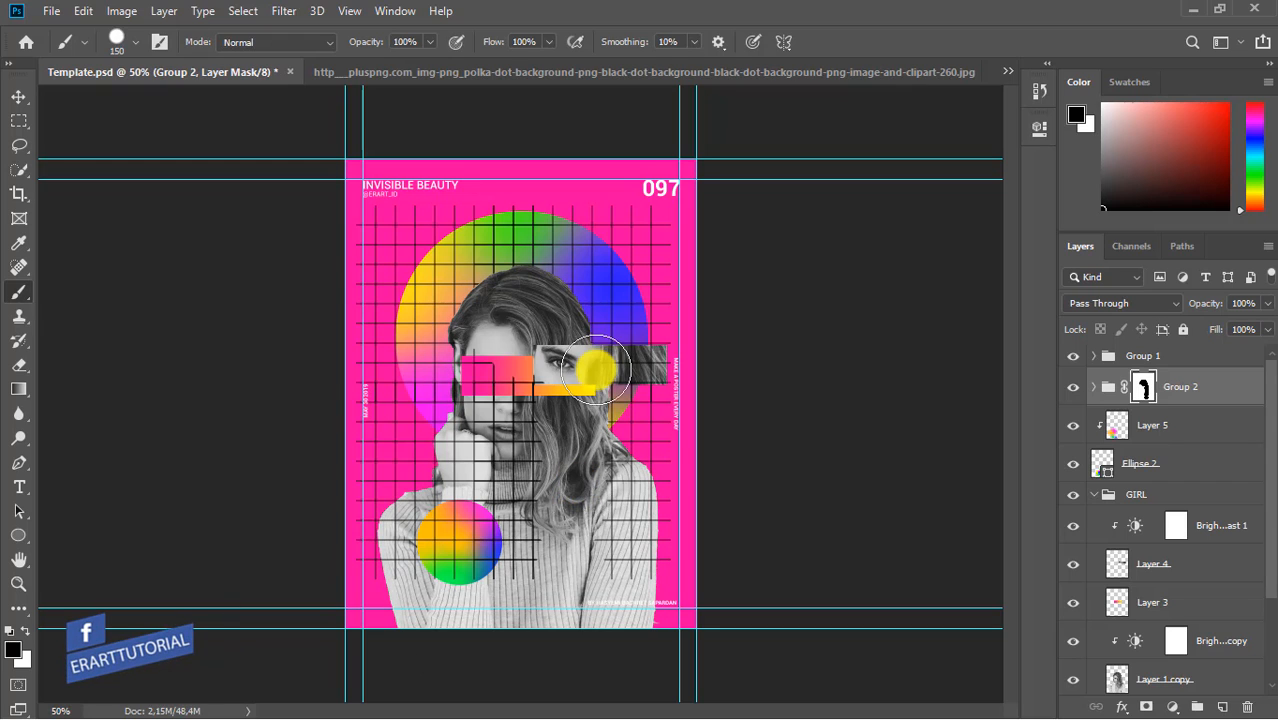
Step: Paint black patches on the grid mask around the large gradient circle and towards the poster's side edges, reducing the hard brush to 125 px
{"action": "left_click", "coordinate": [632, 365]}
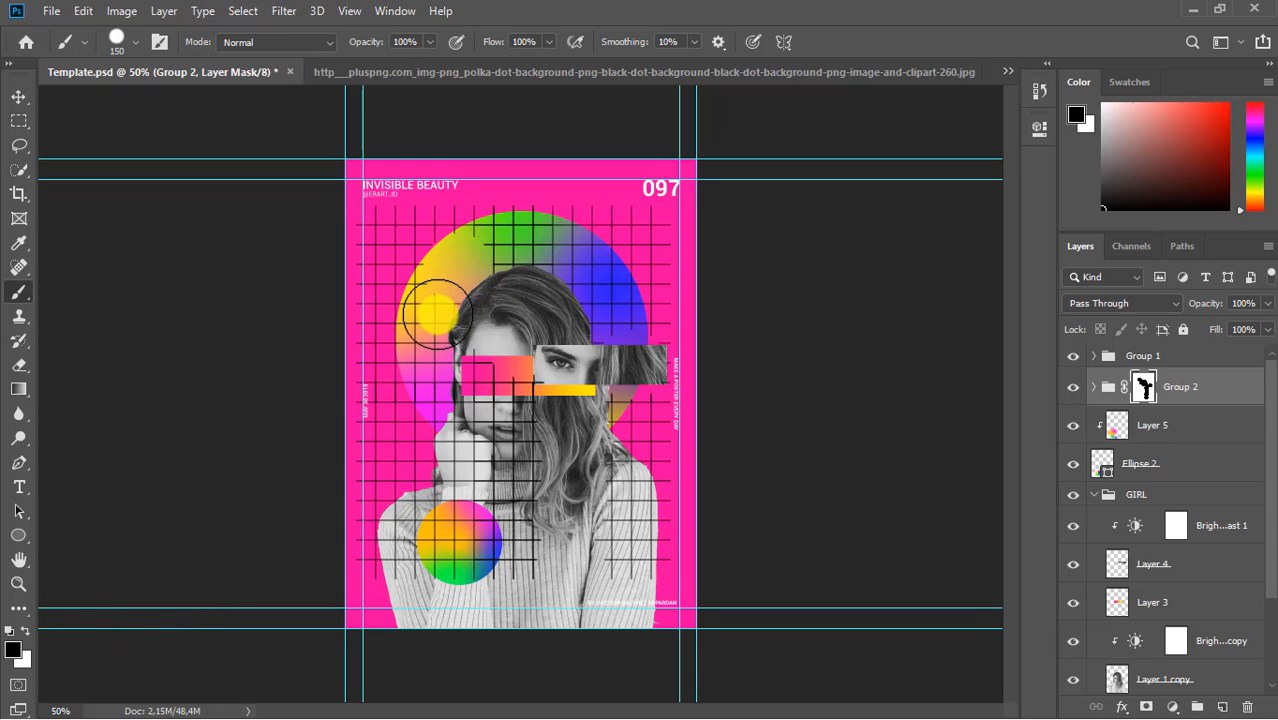
{"action": "left_click", "coordinate": [448, 330]}
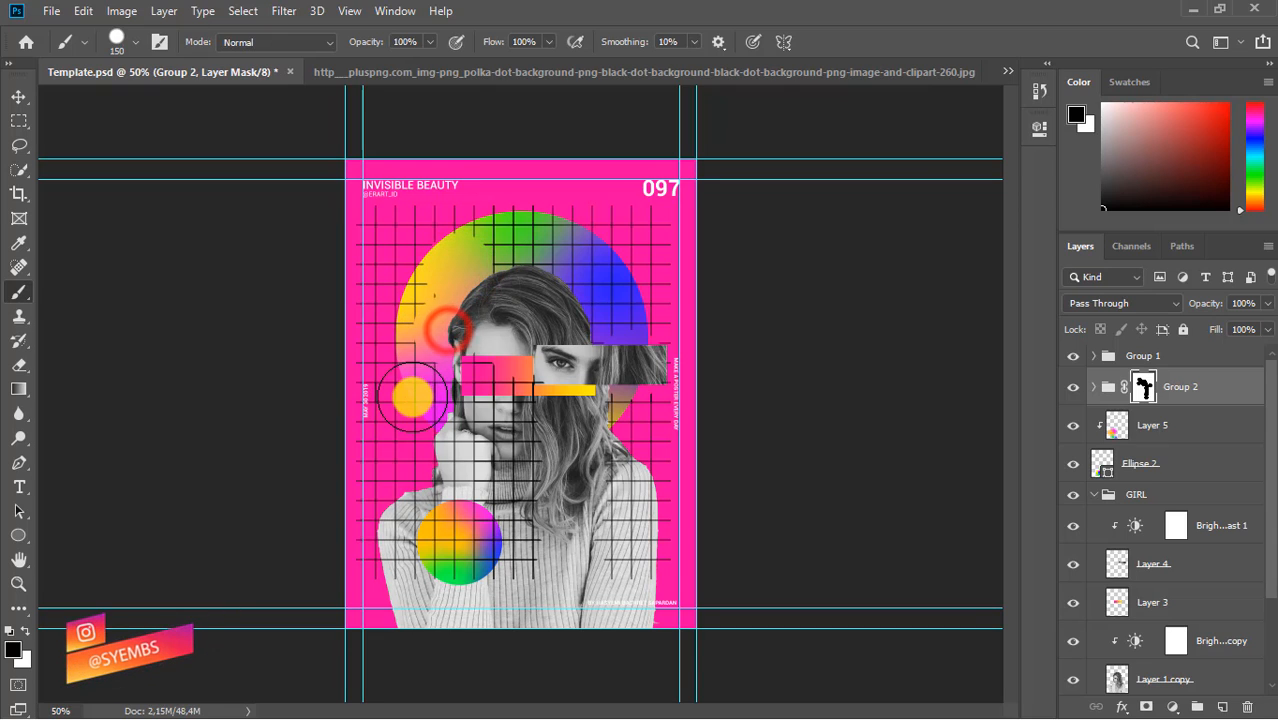
{"action": "left_click", "coordinate": [454, 305]}
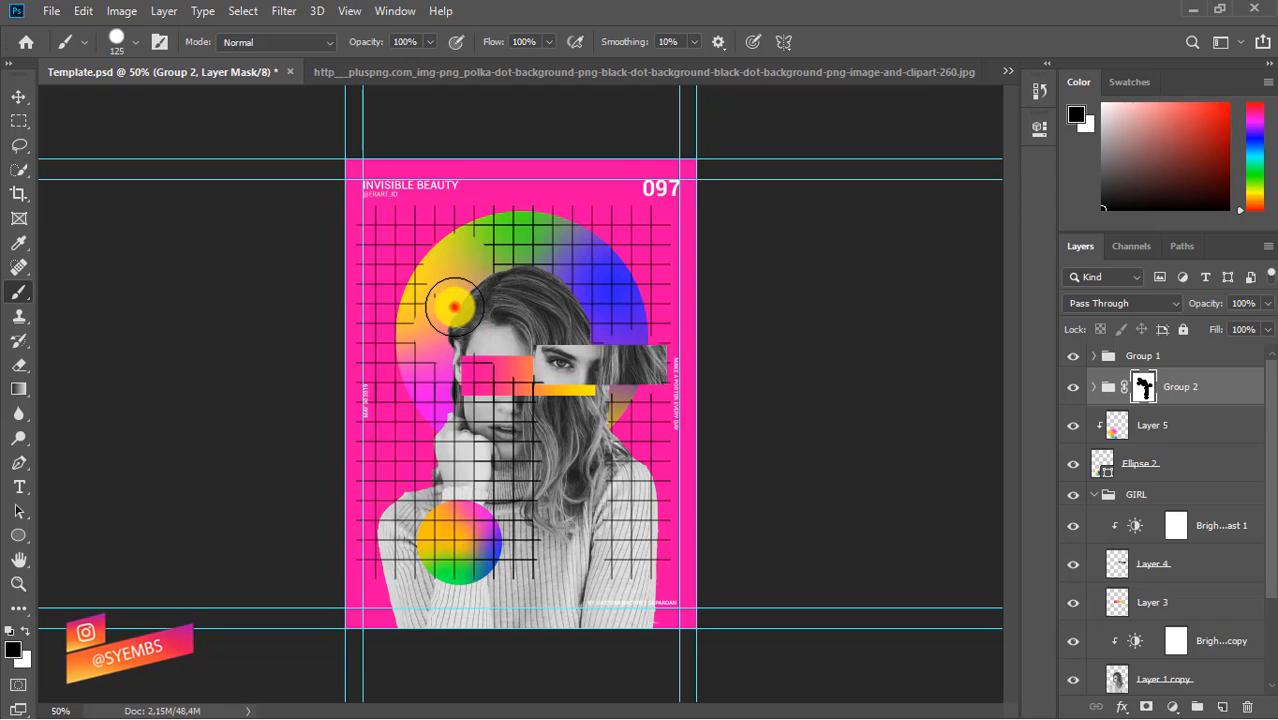
{"action": "left_click", "coordinate": [388, 389]}
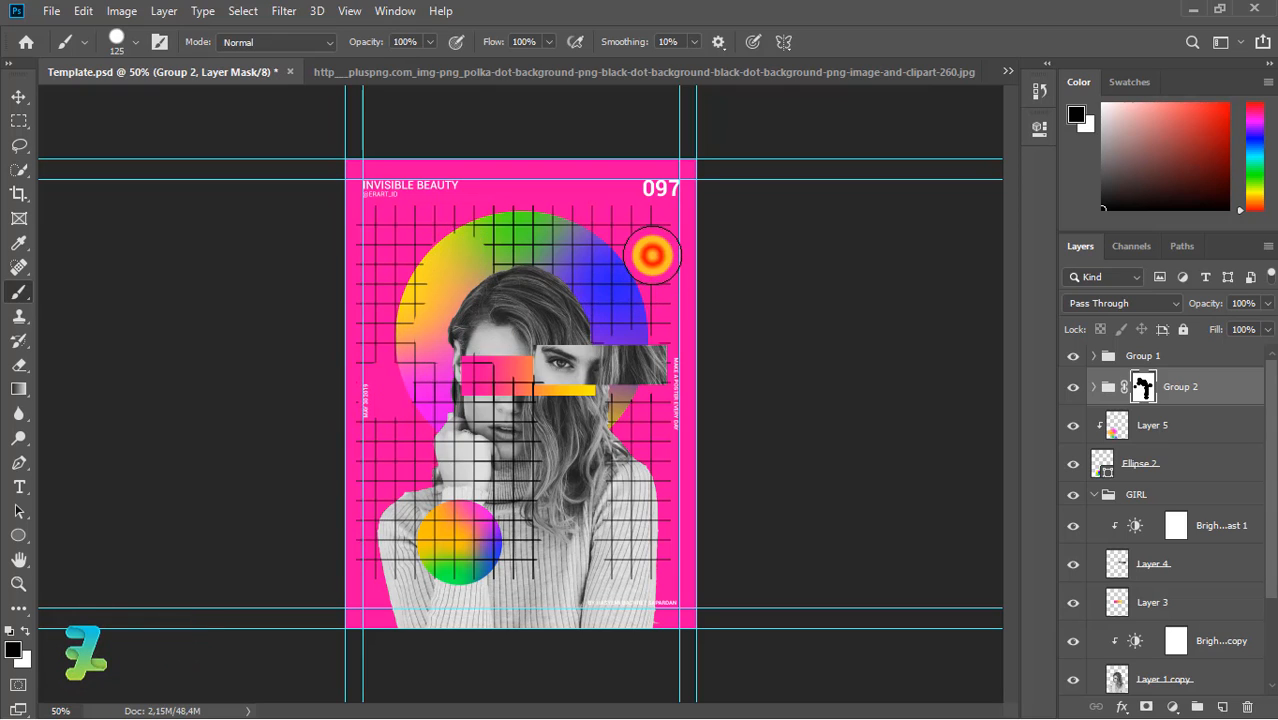
{"action": "left_click", "coordinate": [660, 303]}
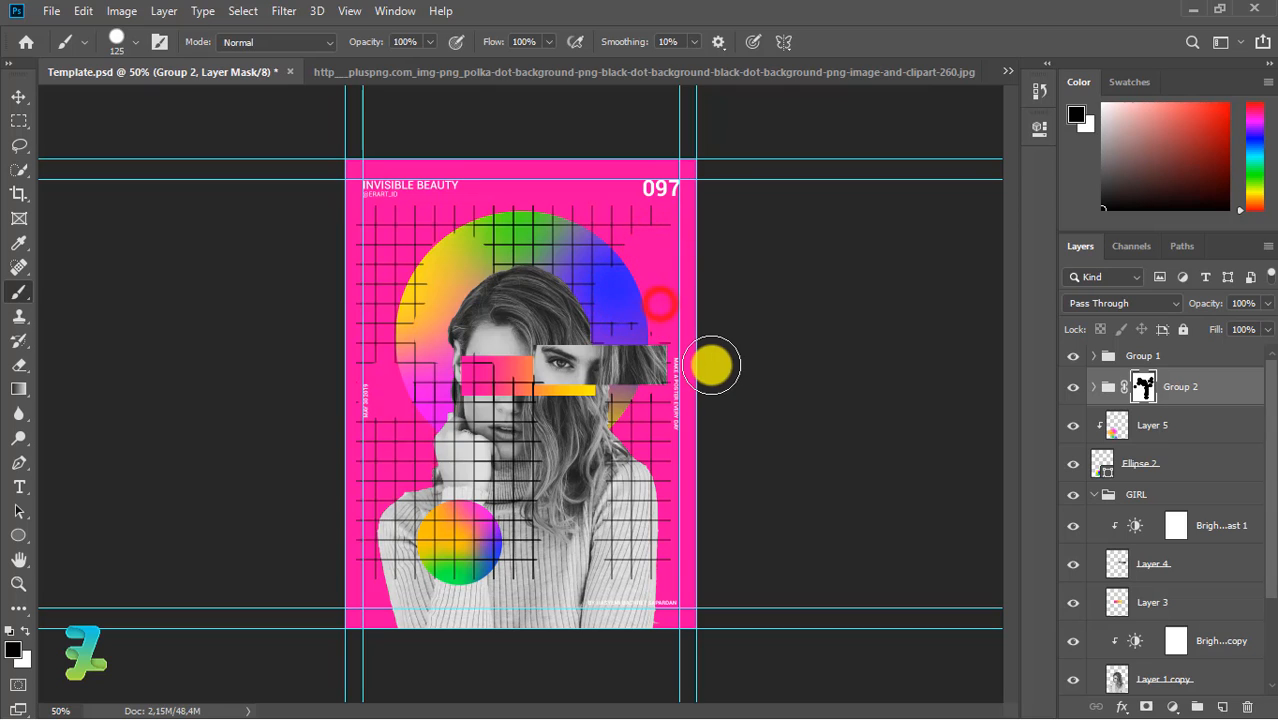
{"action": "left_click", "coordinate": [663, 317]}
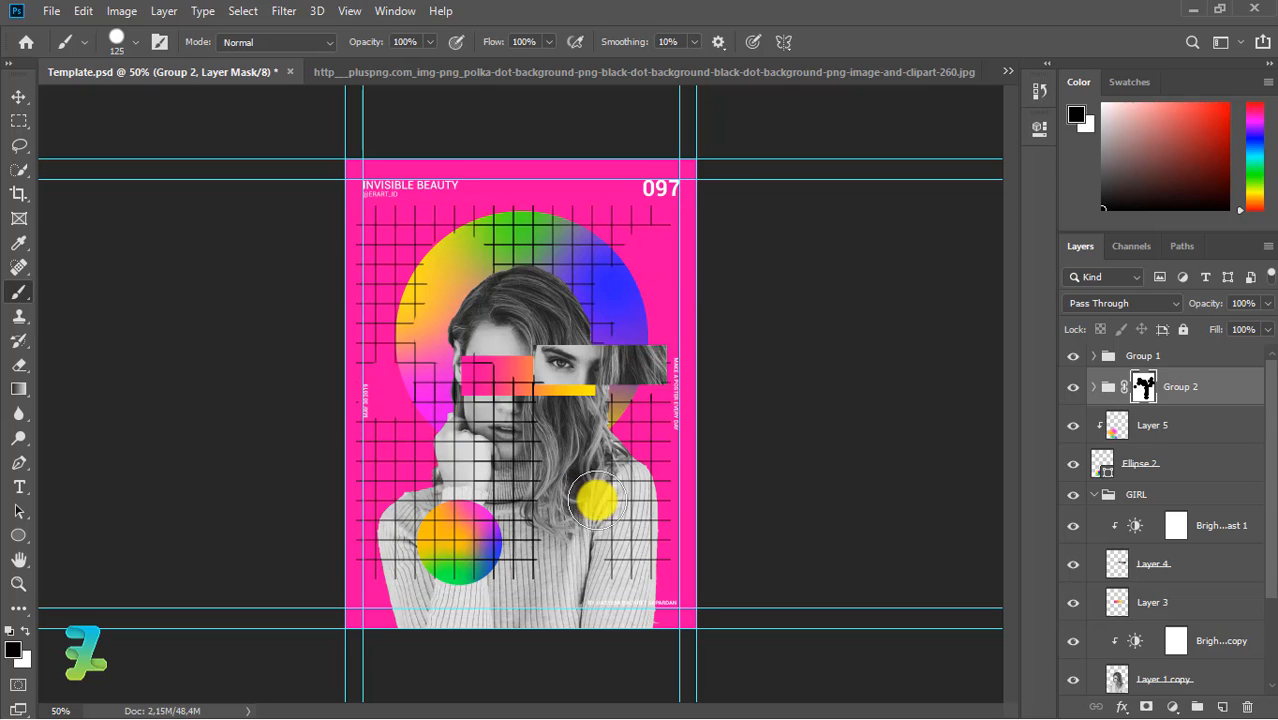
Step: Paint out the grid lines over the sweater's right sleeve and the small gradient circle, enlarging the hard brush to 175 px
{"action": "left_click_drag", "start_coordinate": [620, 495], "coordinate": [474, 532]}
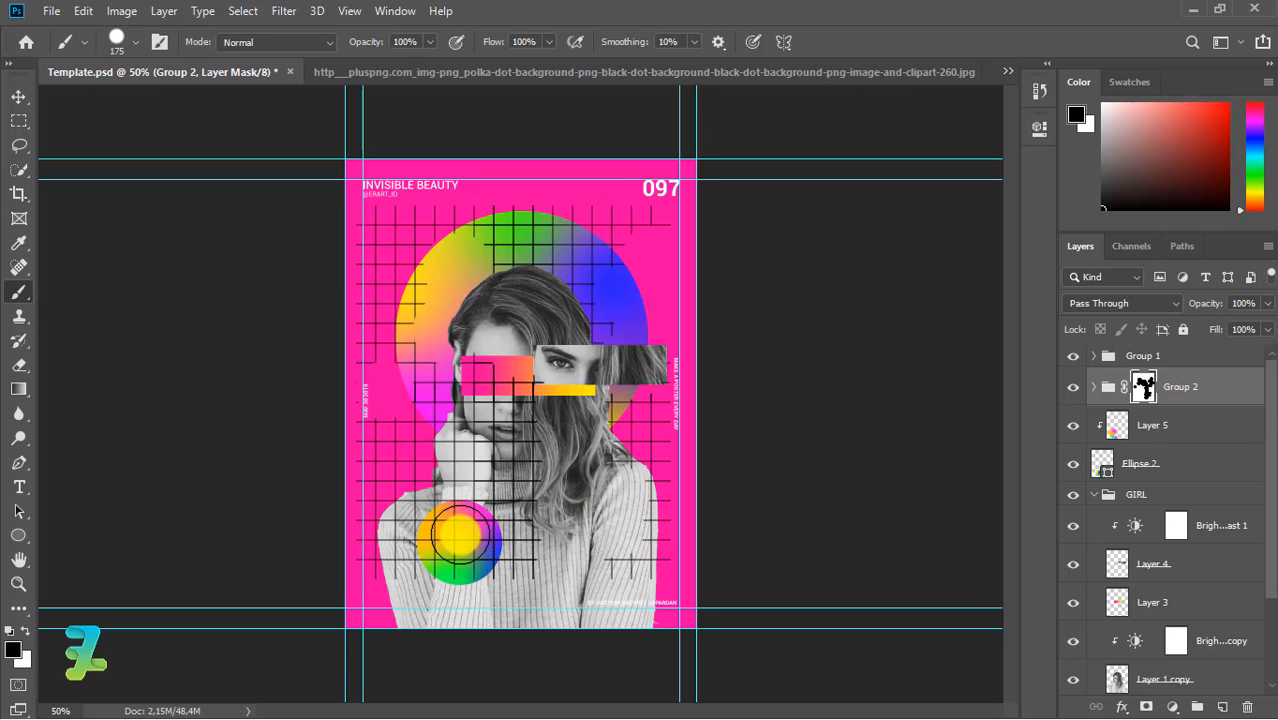
{"action": "left_click_drag", "start_coordinate": [460, 537], "coordinate": [441, 560]}
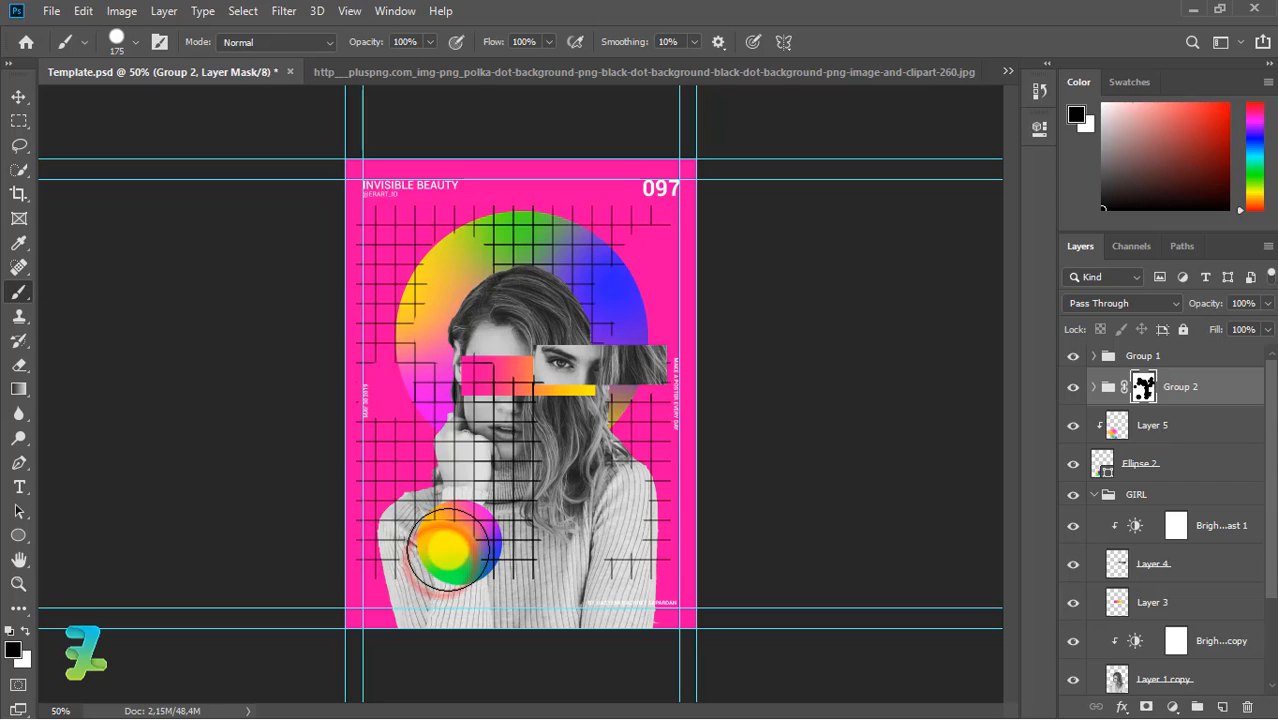
{"action": "left_click", "coordinate": [447, 549]}
Step: Set the brush hardness to 0% and fade the grid lines around the small gradient circle, enlarging the brush up to 400 px
{"action": "left_click", "coordinate": [135, 42]}
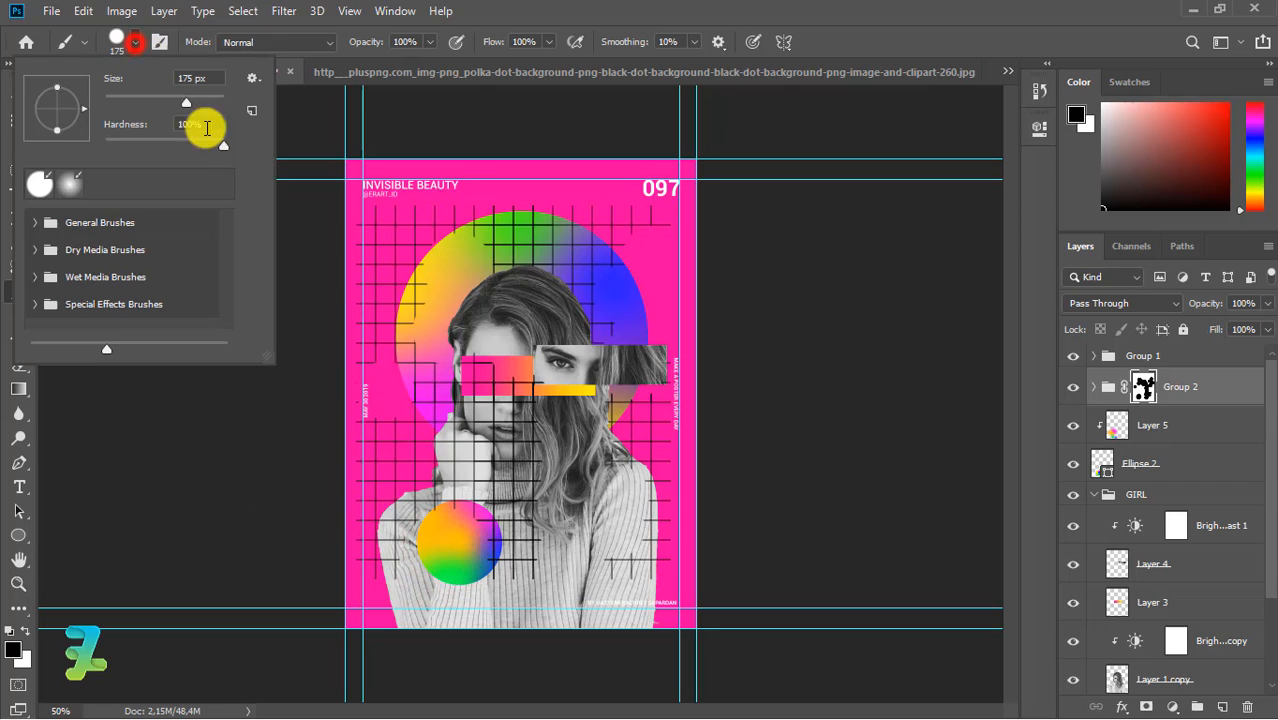
{"action": "left_click_drag", "start_coordinate": [220, 145], "coordinate": [86, 134]}
{"action": "left_click", "coordinate": [134, 41]}
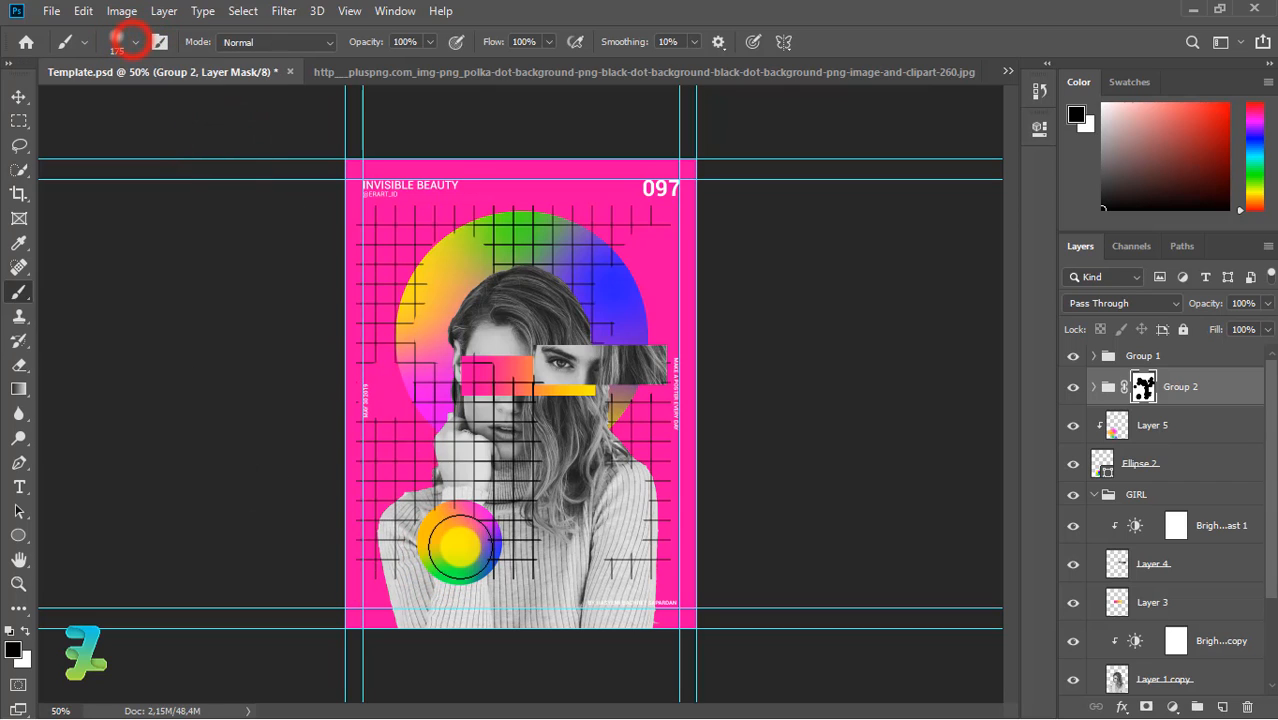
{"action": "left_click_drag", "start_coordinate": [459, 546], "coordinate": [439, 532]}
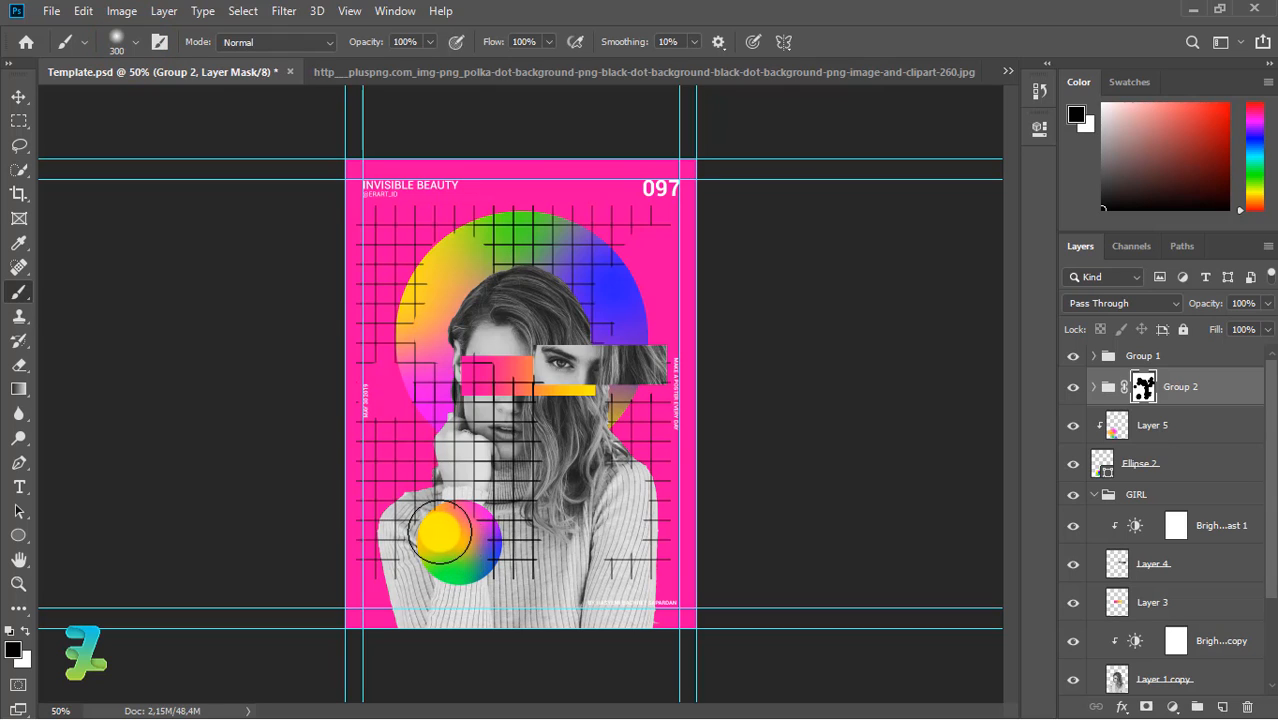
{"action": "left_click", "coordinate": [443, 562]}
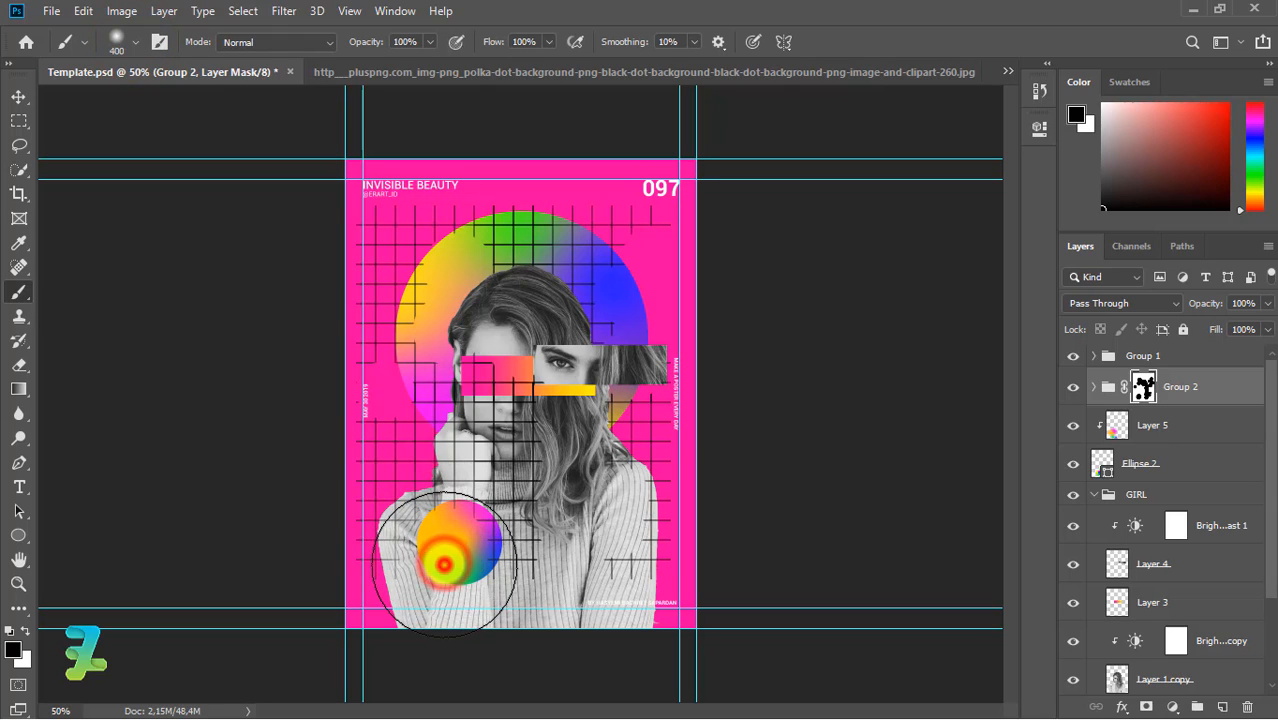
{"action": "left_click_drag", "start_coordinate": [444, 556], "coordinate": [421, 561]}
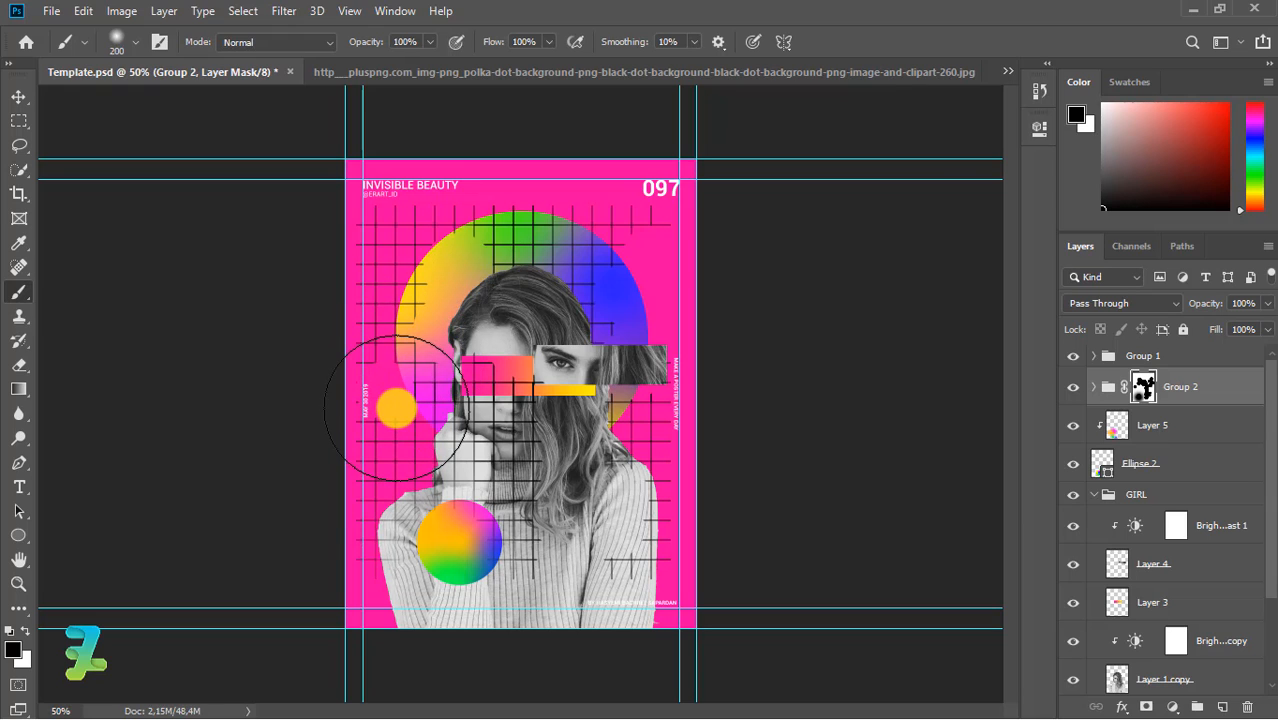
Step: Fade more grid lines near the date text, on the right sleeve and beside the blue area with a soft 200 px brush
{"action": "left_click", "coordinate": [396, 385]}
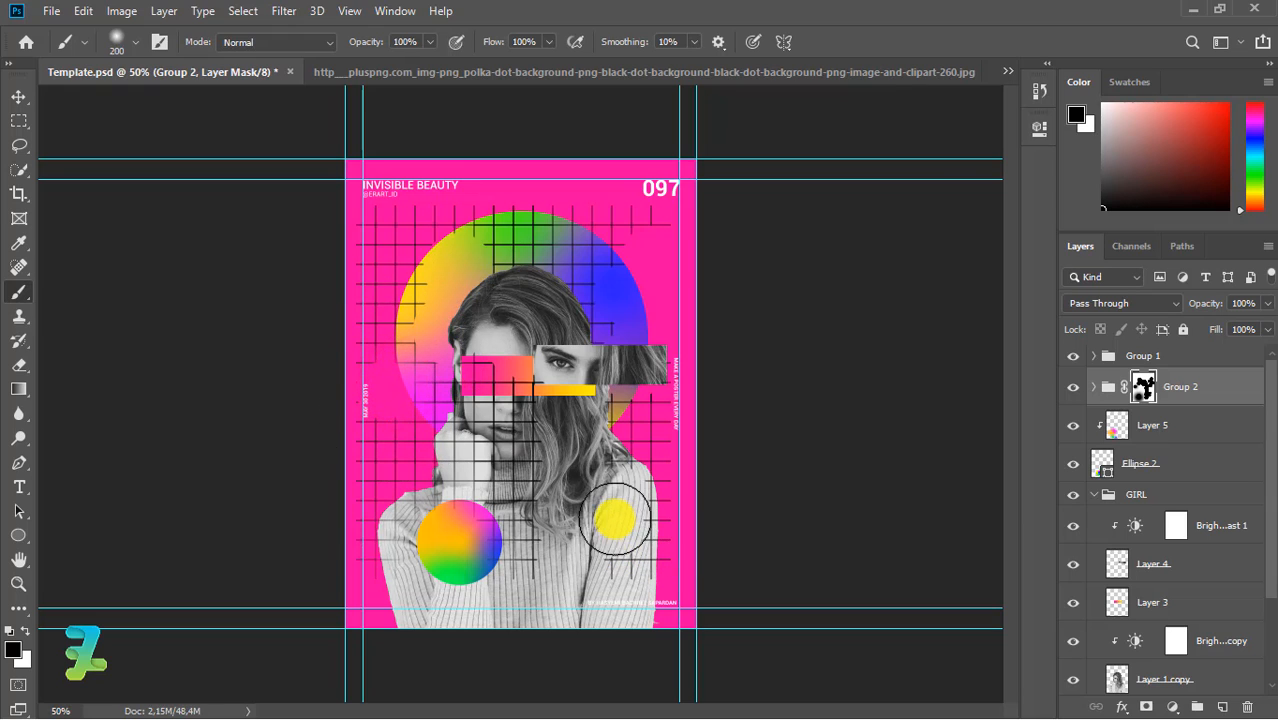
{"action": "left_click", "coordinate": [621, 530]}
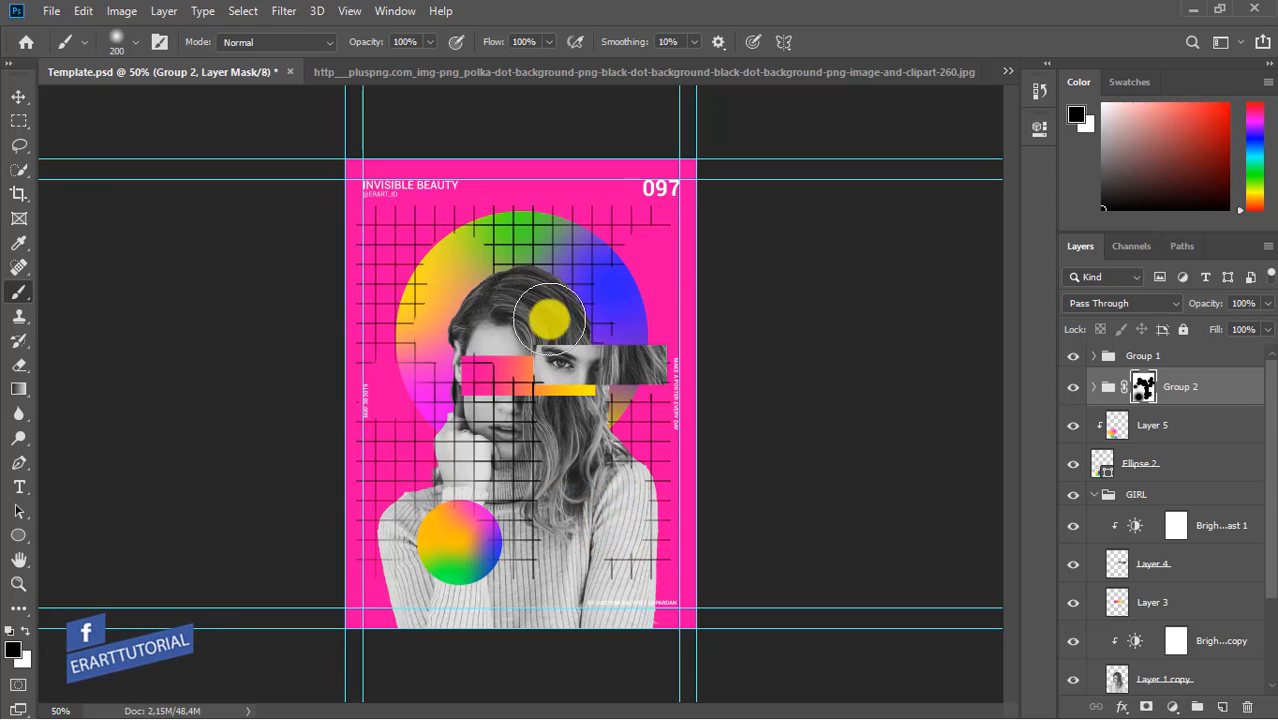
{"action": "left_click", "coordinate": [629, 290]}
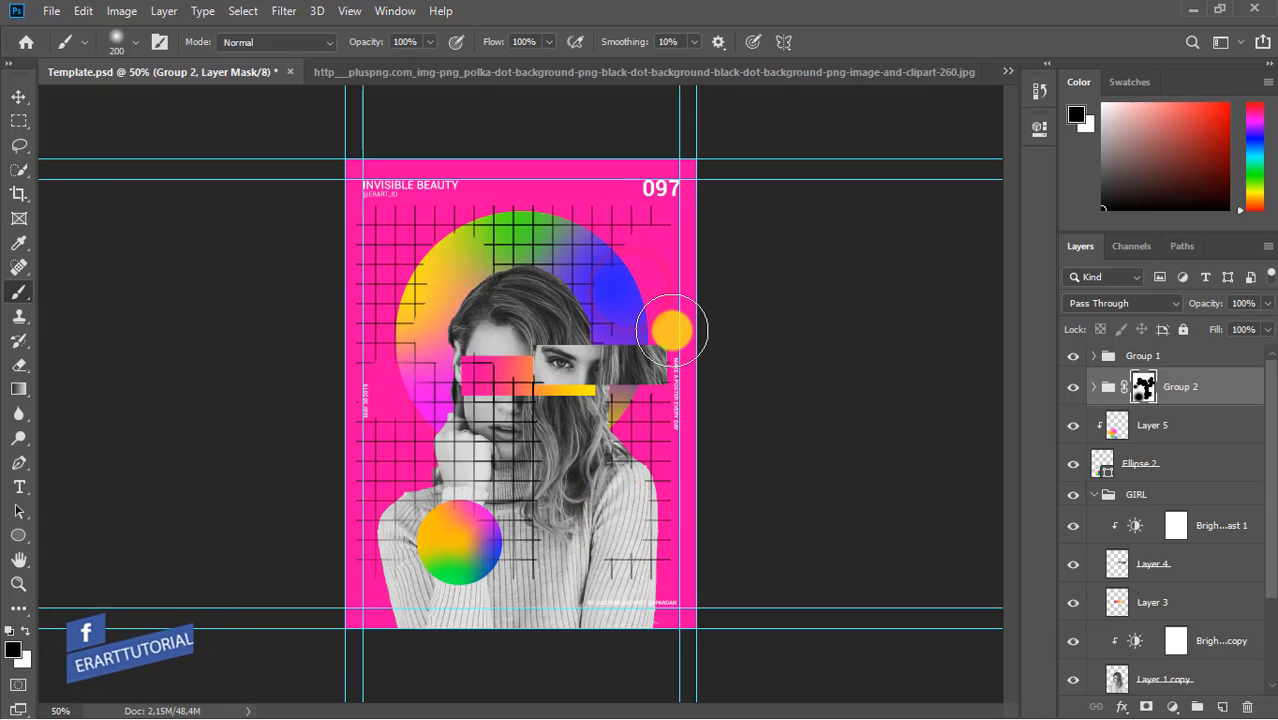
Step: Switch to the Move tool and lower the opacity of Group 2 to 71%
{"action": "left_click", "coordinate": [17, 98]}
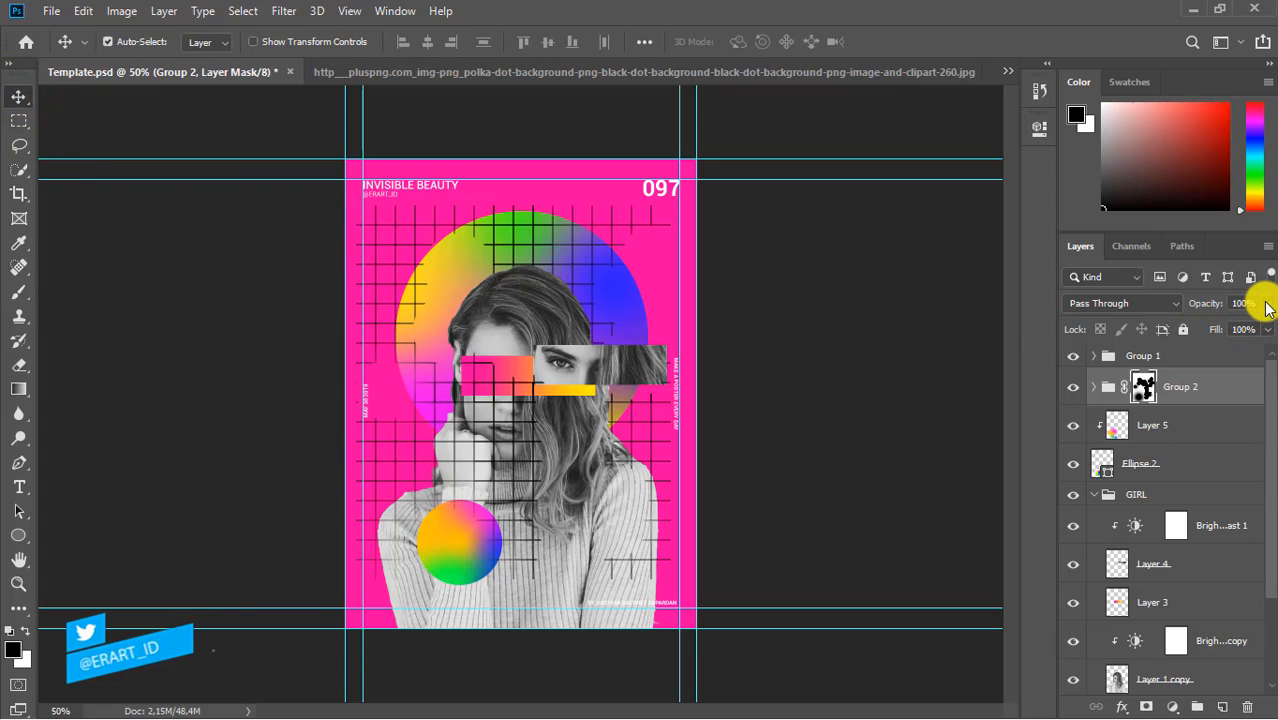
{"action": "left_click_drag", "start_coordinate": [1267, 303], "coordinate": [1233, 330]}
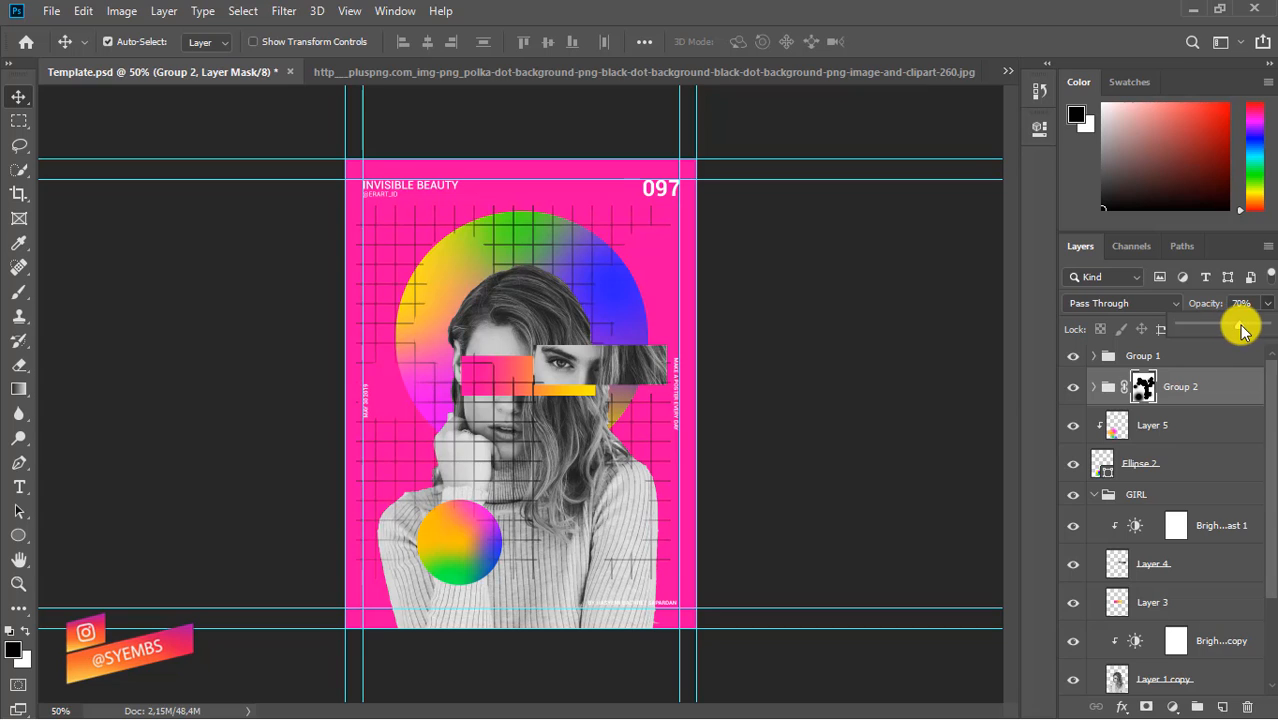
{"action": "left_click_drag", "start_coordinate": [1241, 330], "coordinate": [1239, 322]}
Step: Detach the polka-dot background image into its own floating window over the poster
{"action": "left_click", "coordinate": [628, 84]}
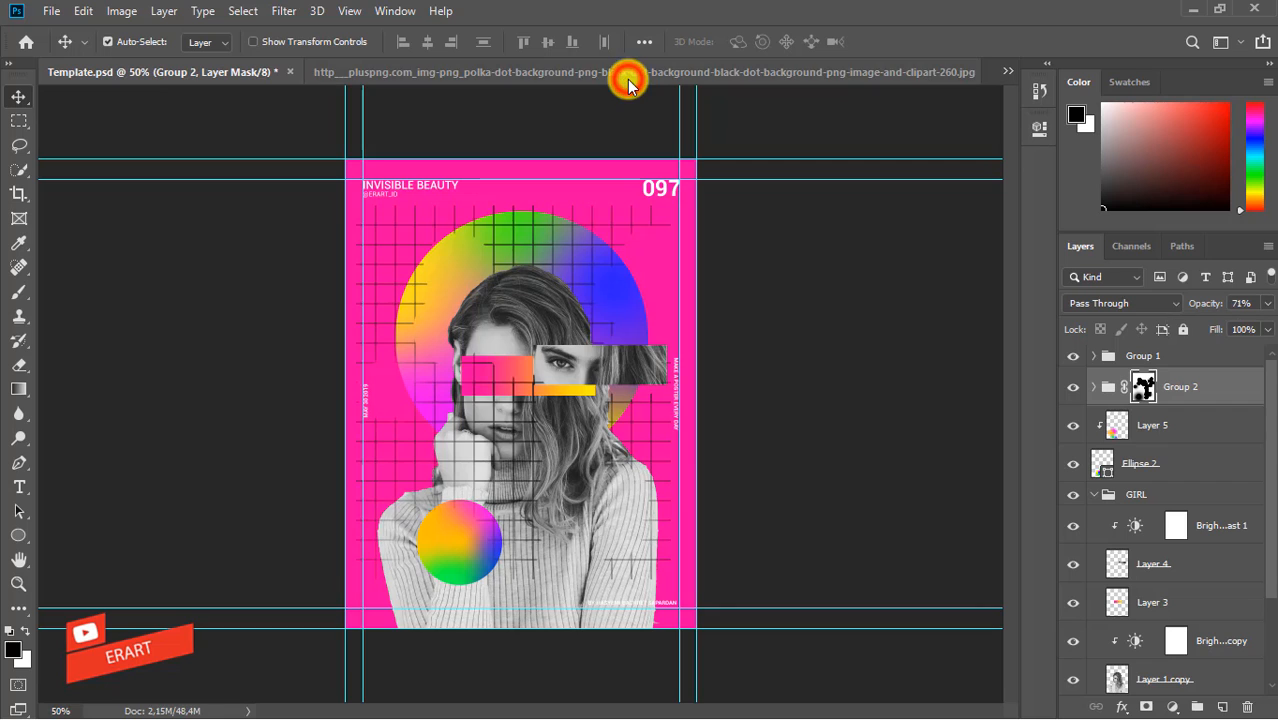
{"action": "right_click", "coordinate": [624, 76]}
{"action": "left_click", "coordinate": [655, 151]}
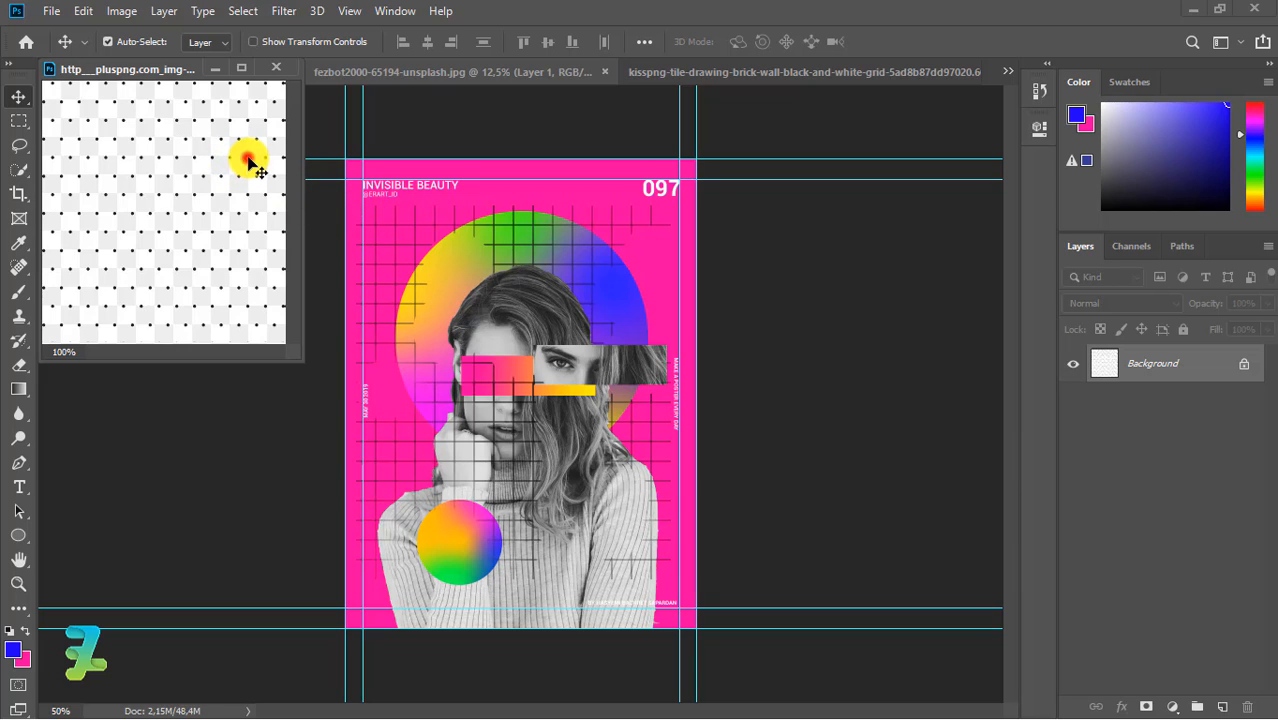
Step: Try copying the polka-dot image with its background onto the poster over the portrait, and undo the placement
{"action": "left_click_drag", "start_coordinate": [248, 160], "coordinate": [627, 282]}
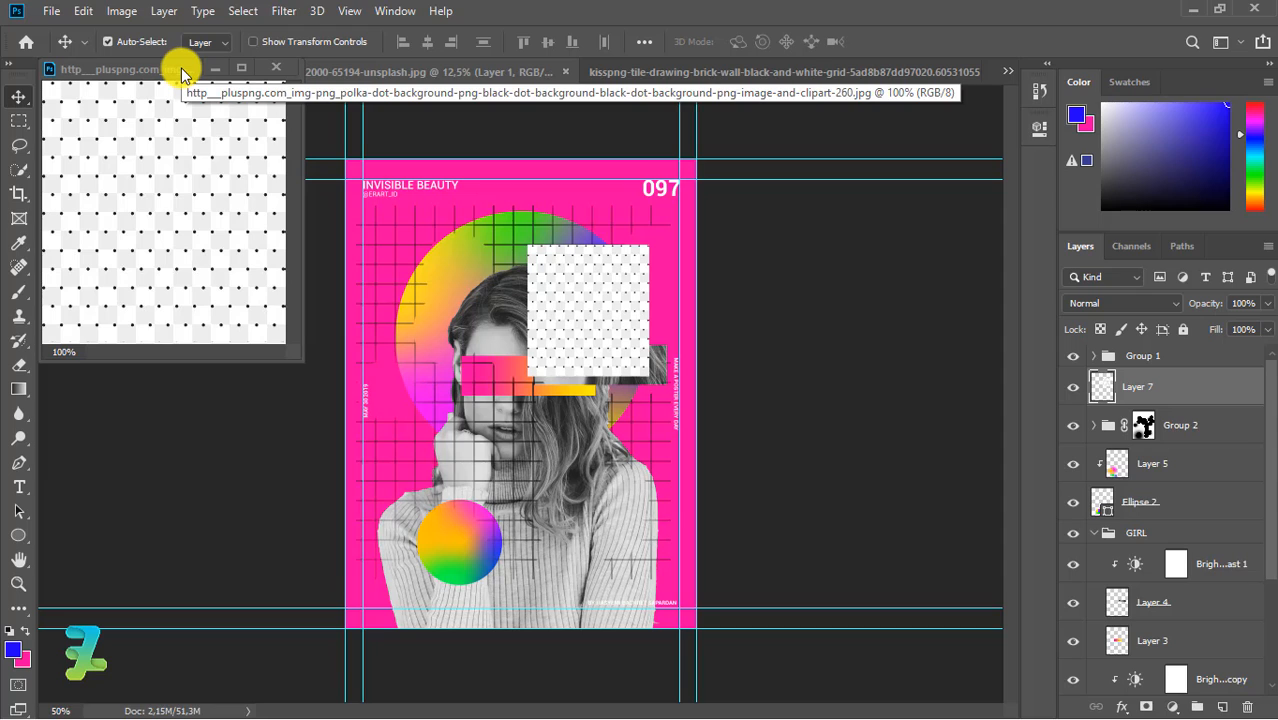
{"action": "key", "text": "ctrl+z"}
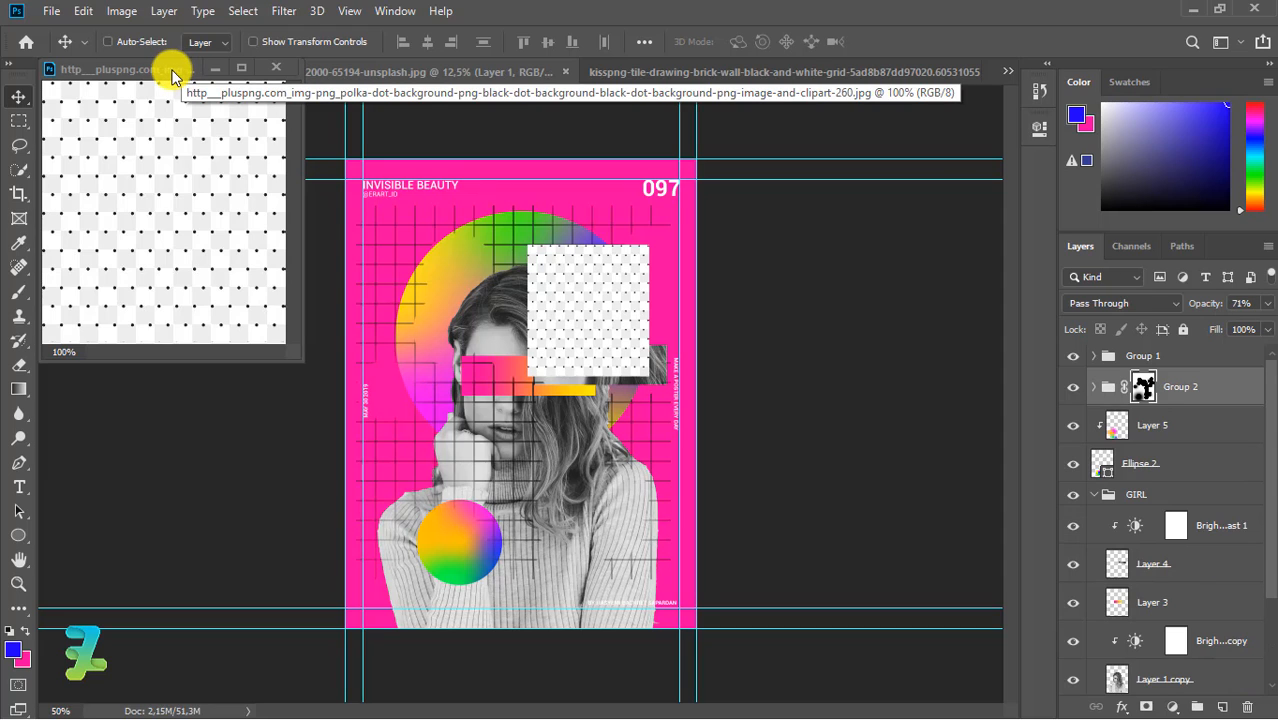
Step: Close the floating polka-dot image and add a new empty layer above Group 2 in the poster
{"action": "left_click", "coordinate": [167, 70]}
{"action": "left_click_drag", "start_coordinate": [167, 70], "coordinate": [181, 77]}
{"action": "left_click", "coordinate": [296, 70]}
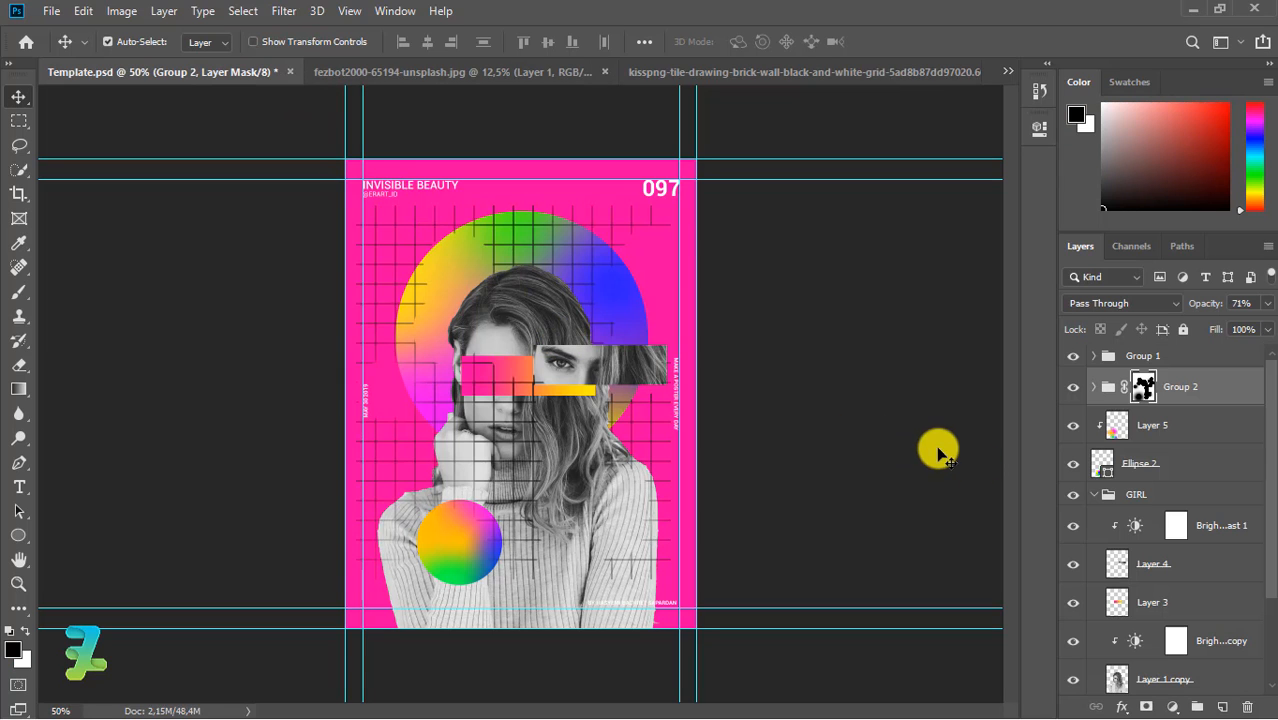
{"action": "left_click", "coordinate": [1226, 707]}
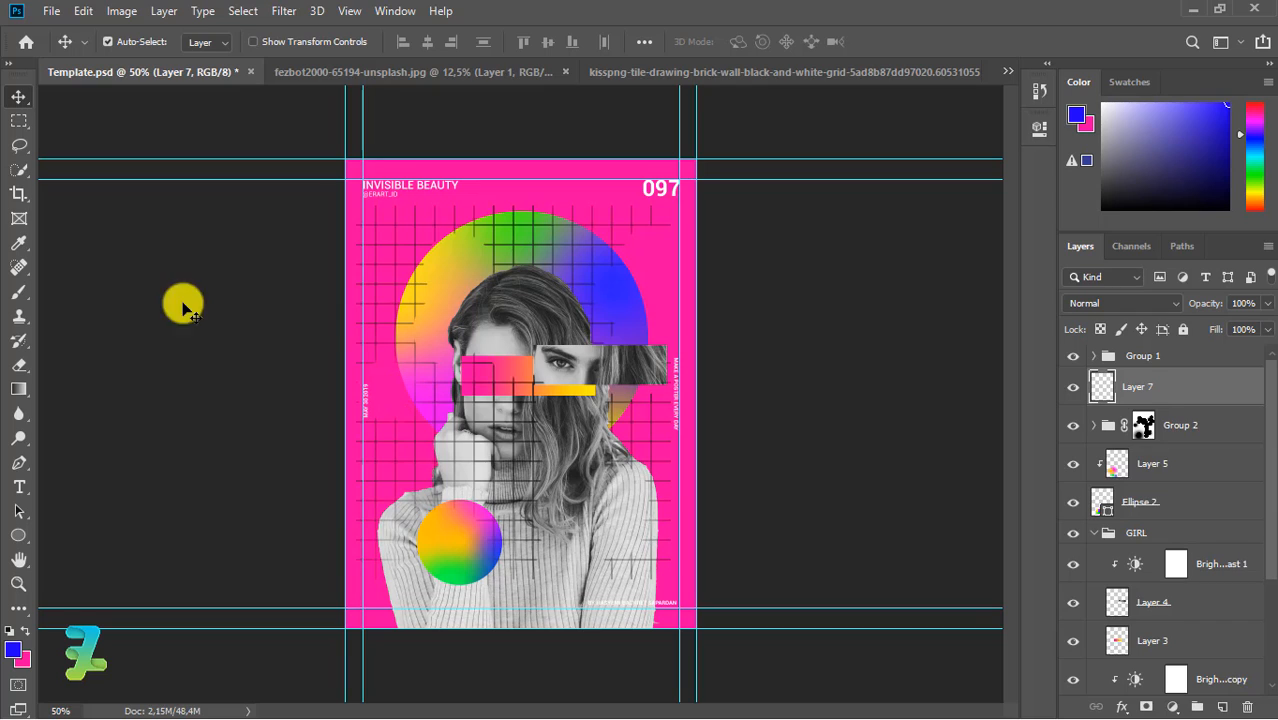
Step: Switch to the Brush tool and set the foreground colour to dark blue 261982
{"action": "left_click", "coordinate": [21, 289]}
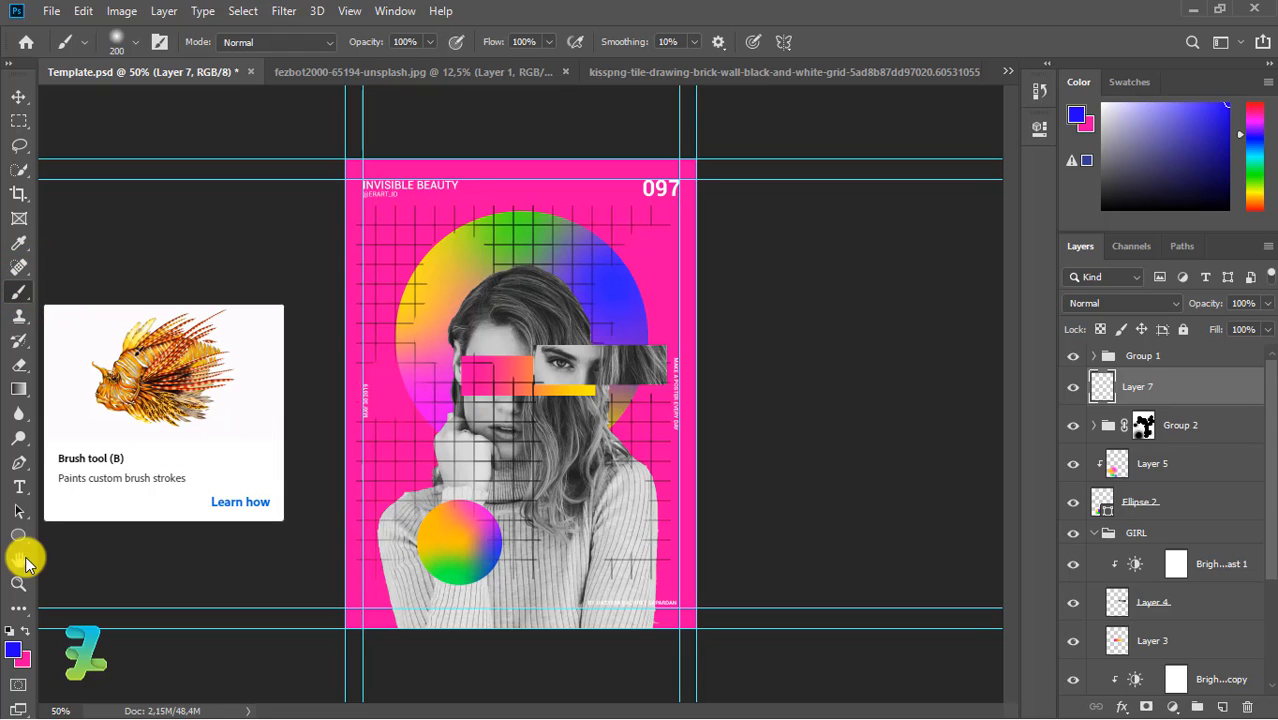
{"action": "left_click", "coordinate": [14, 652]}
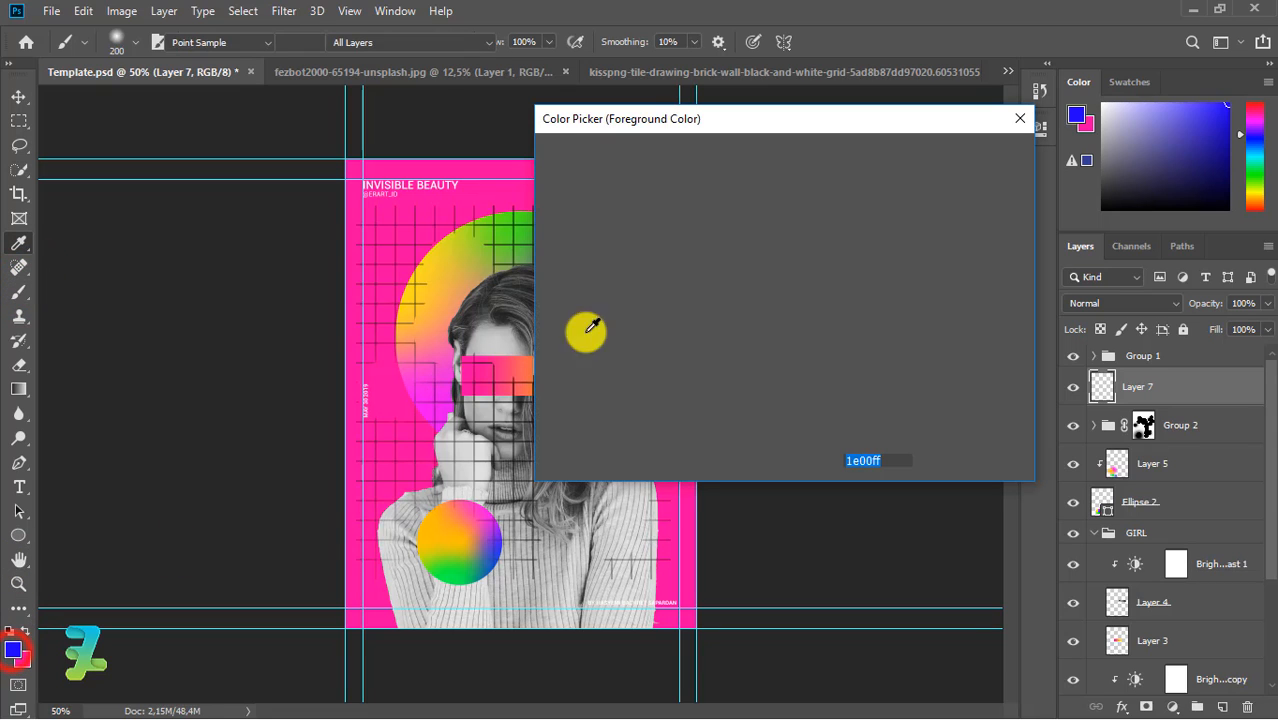
{"action": "left_click_drag", "start_coordinate": [755, 250], "coordinate": [737, 281]}
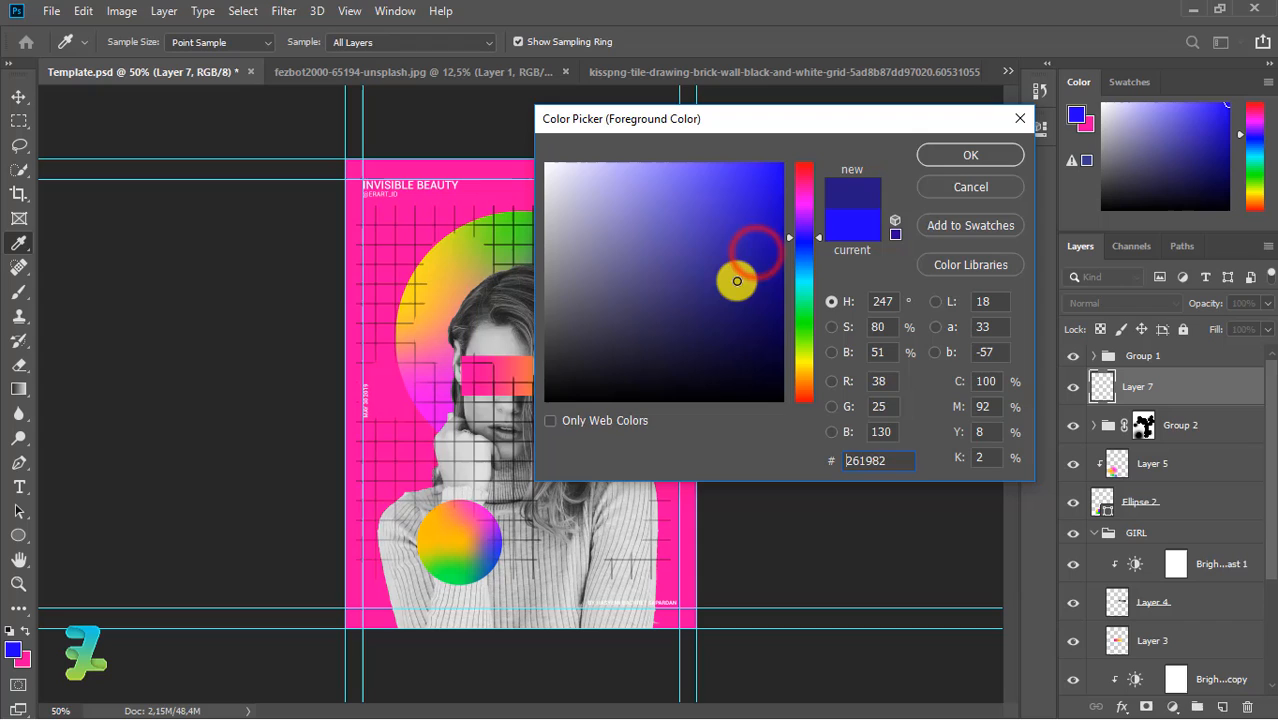
{"action": "left_click", "coordinate": [969, 155]}
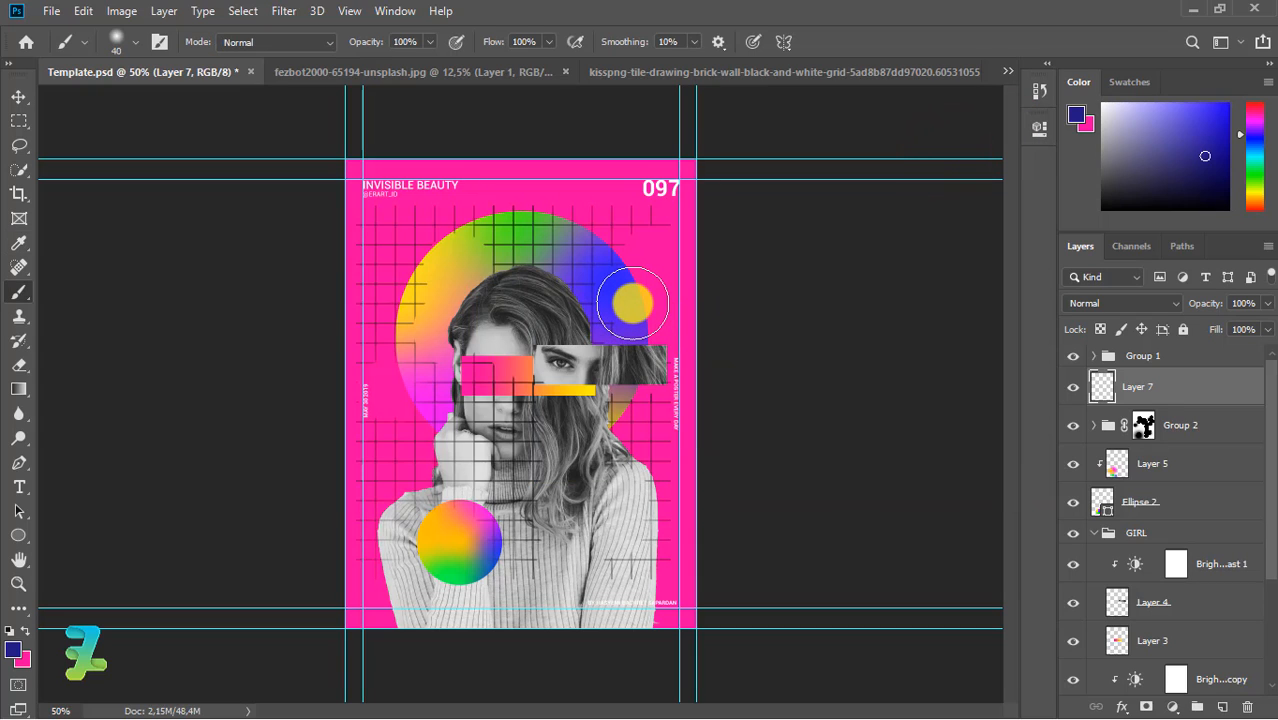
Step: Try dabbing dark blue dots on the large circle's blue area with a soft 15 px brush, and undo them
{"action": "key", "text": "bracketleft"}
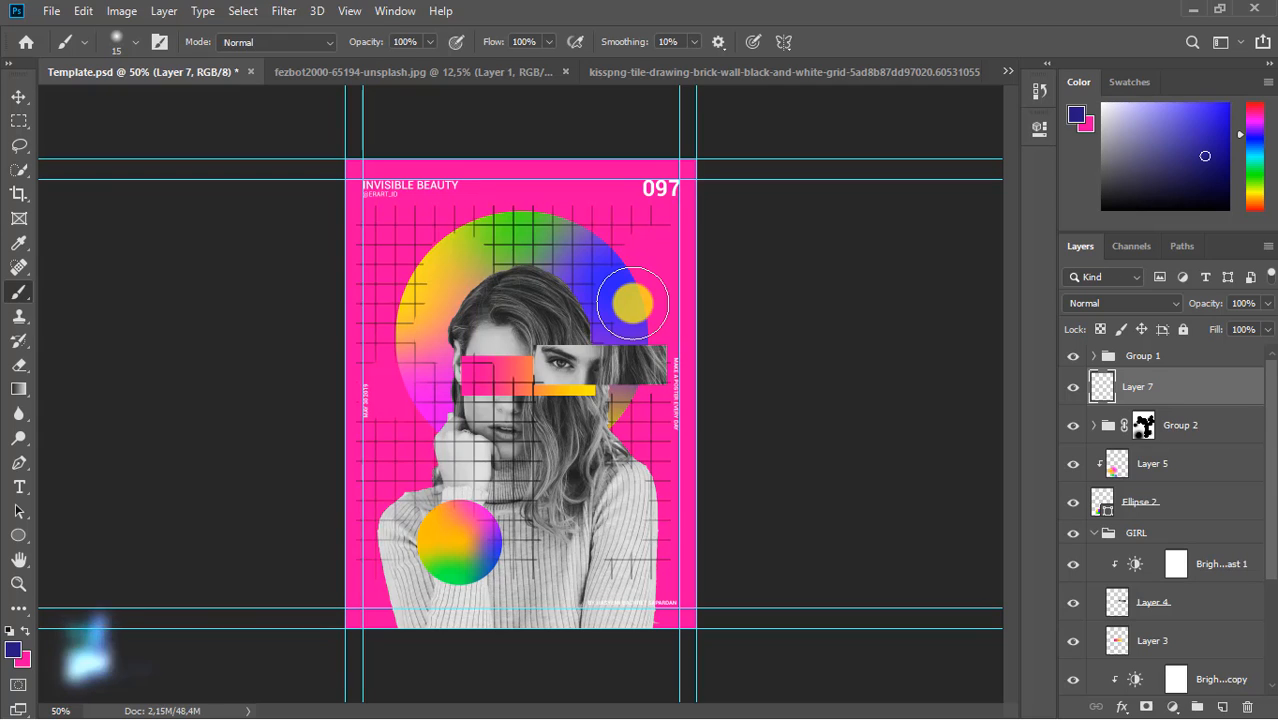
{"action": "left_click", "coordinate": [621, 313]}
{"action": "left_click", "coordinate": [621, 294]}
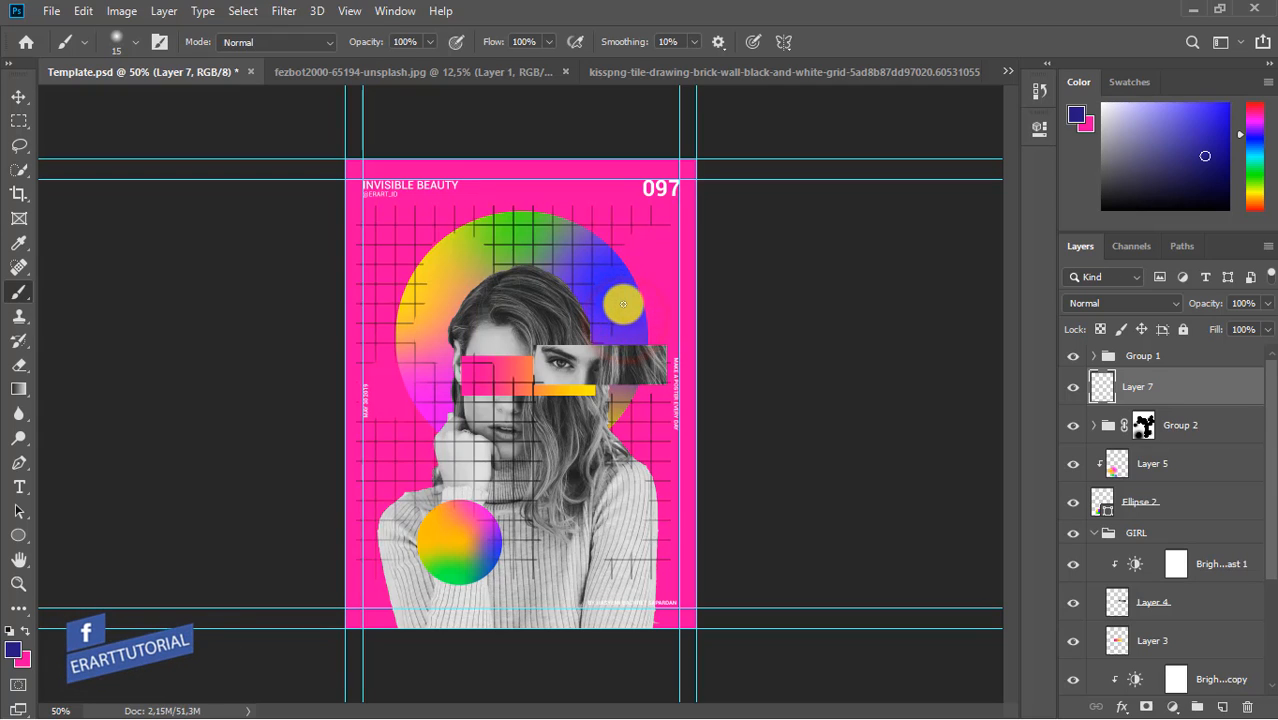
{"action": "key", "text": "ctrl+z"}
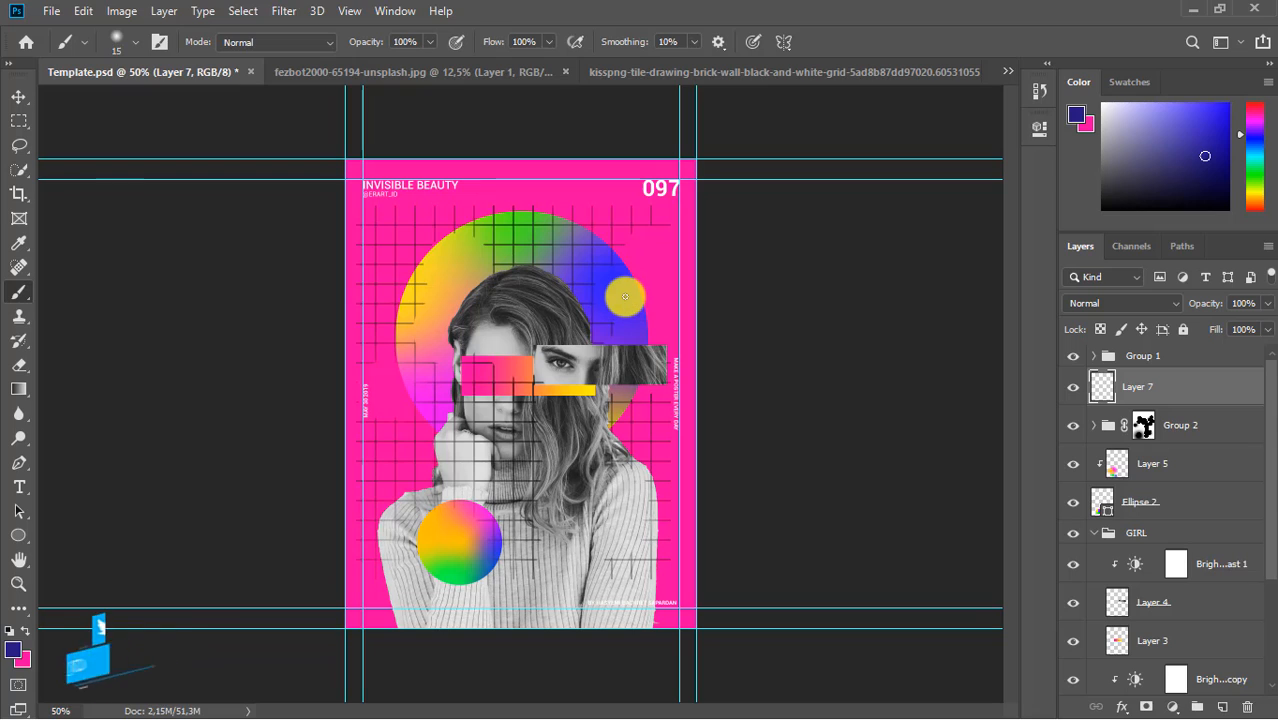
Step: Raise the brush hardness to its maximum and reduce the brush size to 6 px
{"action": "key", "text": "bracketleft"}
{"action": "key", "text": "bracketleft"}
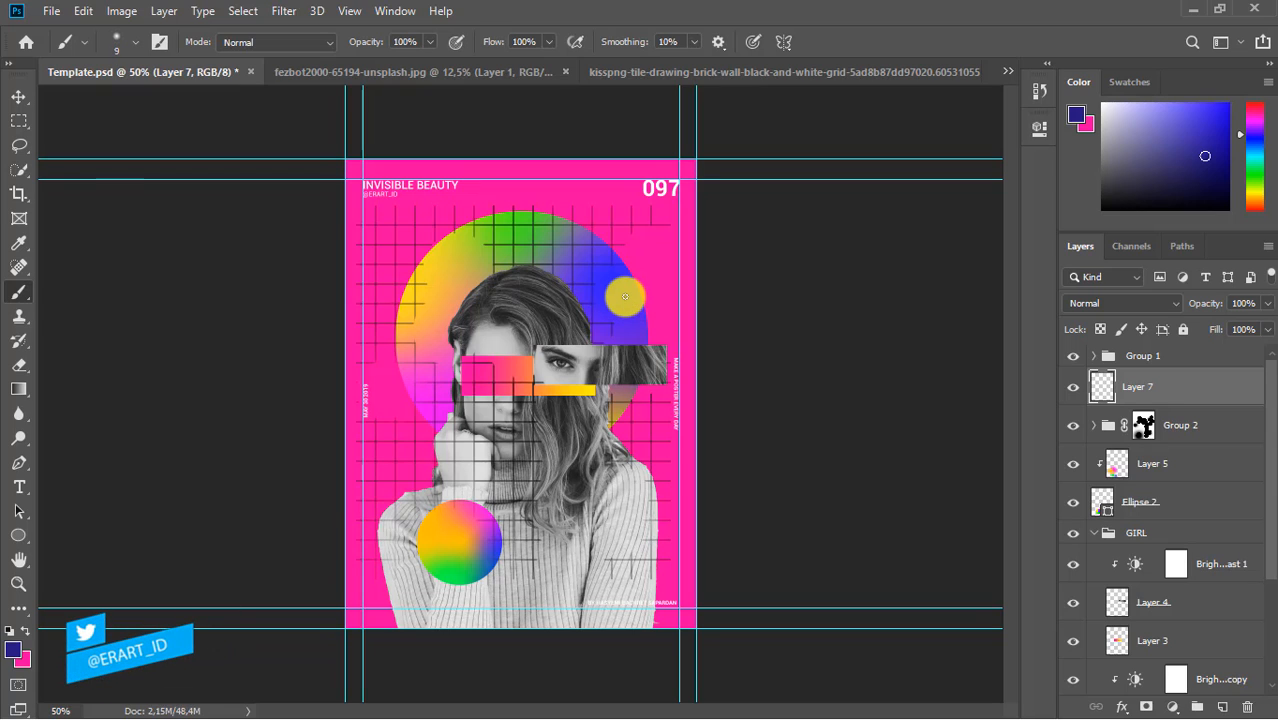
{"action": "left_click", "coordinate": [135, 42]}
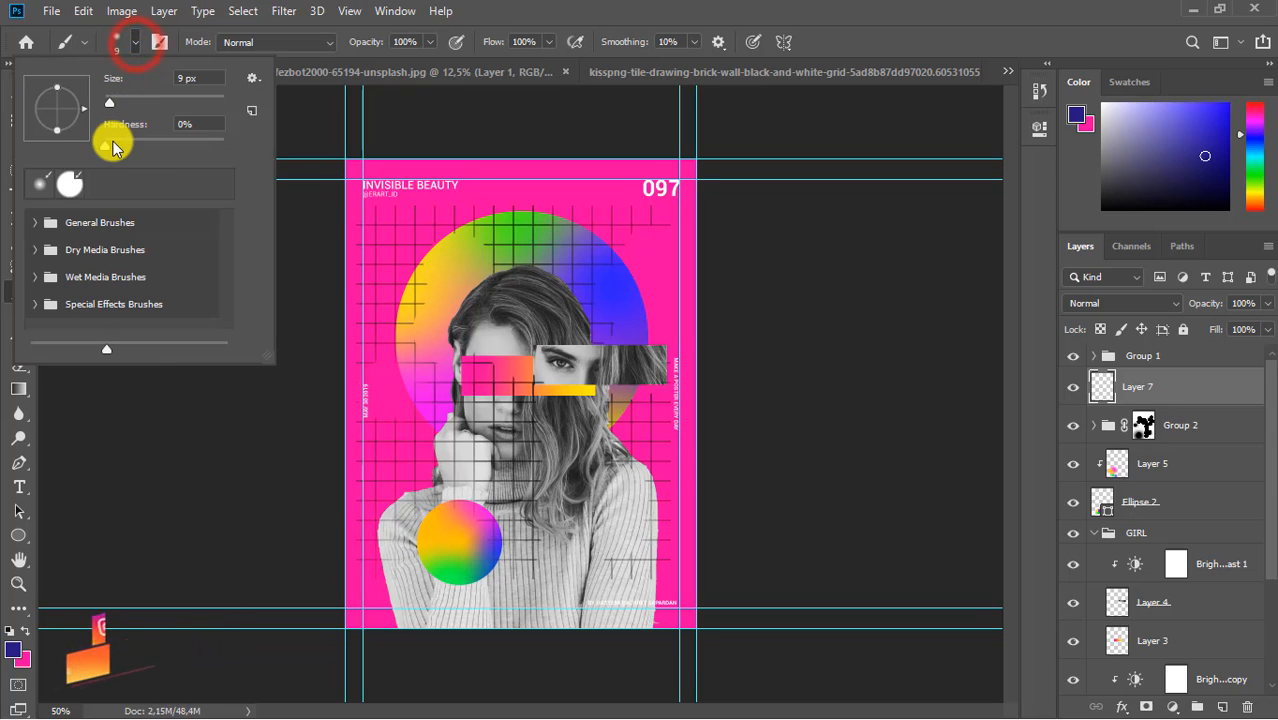
{"action": "left_click_drag", "start_coordinate": [113, 147], "coordinate": [257, 148]}
{"action": "left_click", "coordinate": [135, 42]}
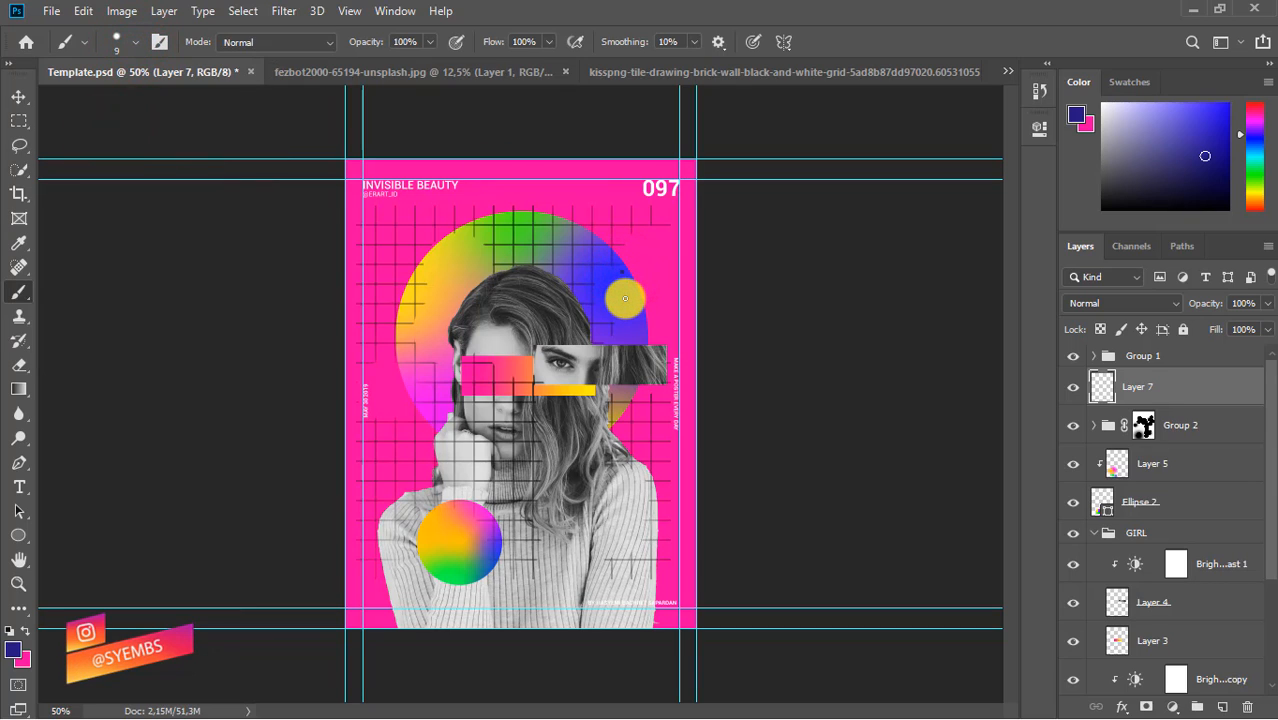
{"action": "key", "text": "bracketleft"}
{"action": "key", "text": "bracketleft"}
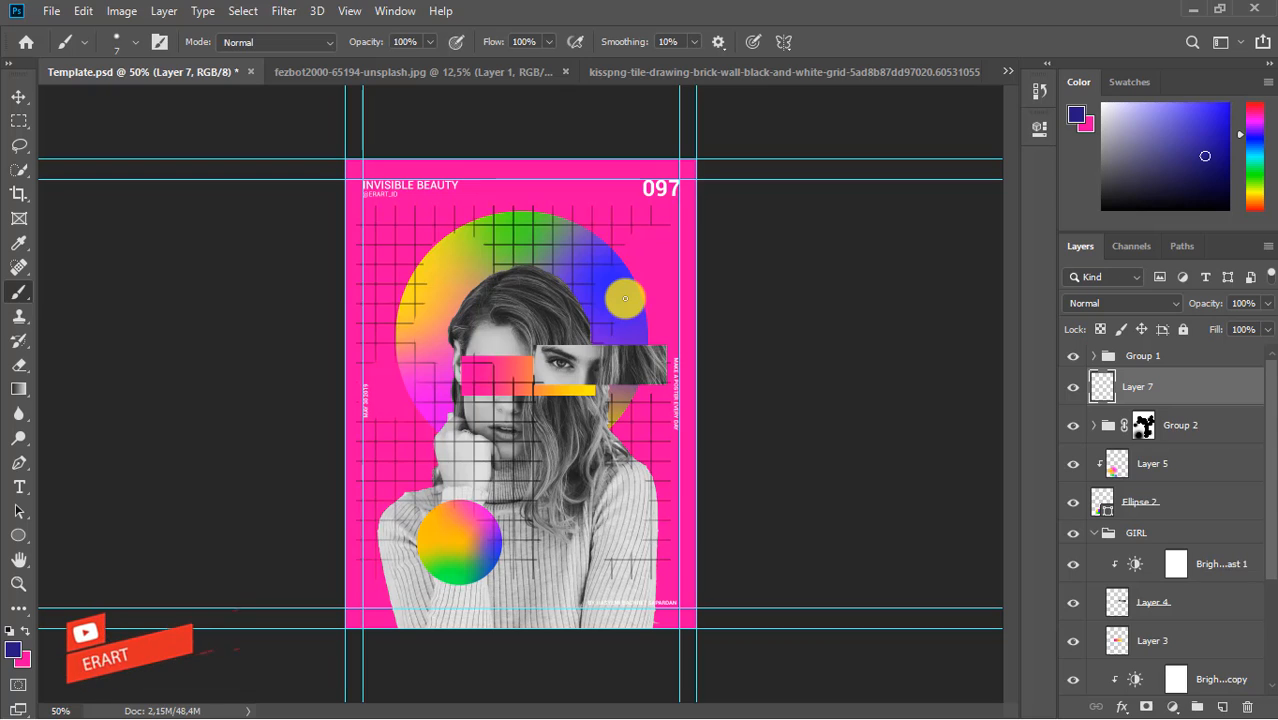
Step: Dab scattered dark blue dots on Layer 7 over the blue area and adjoining green edge of the large gradient circle
{"action": "left_click", "coordinate": [604, 283]}
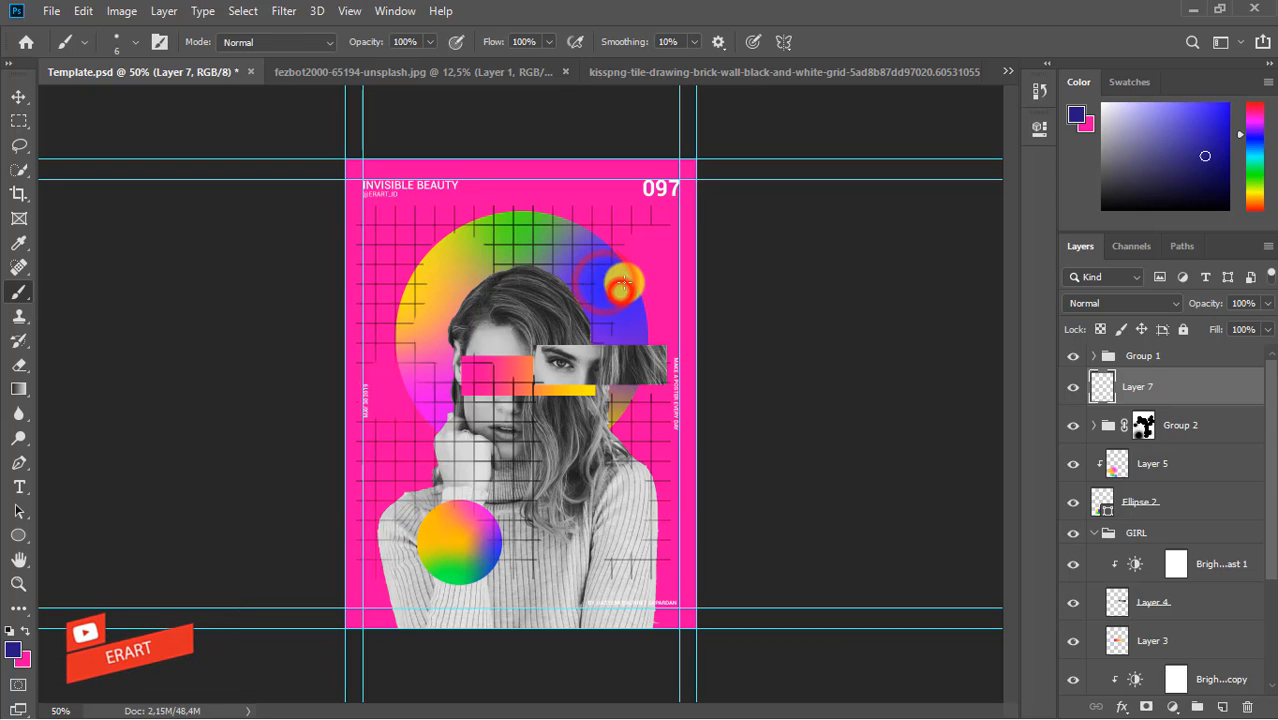
{"action": "left_click", "coordinate": [624, 282]}
{"action": "left_click", "coordinate": [627, 320]}
{"action": "left_click", "coordinate": [614, 313]}
{"action": "left_click", "coordinate": [632, 309]}
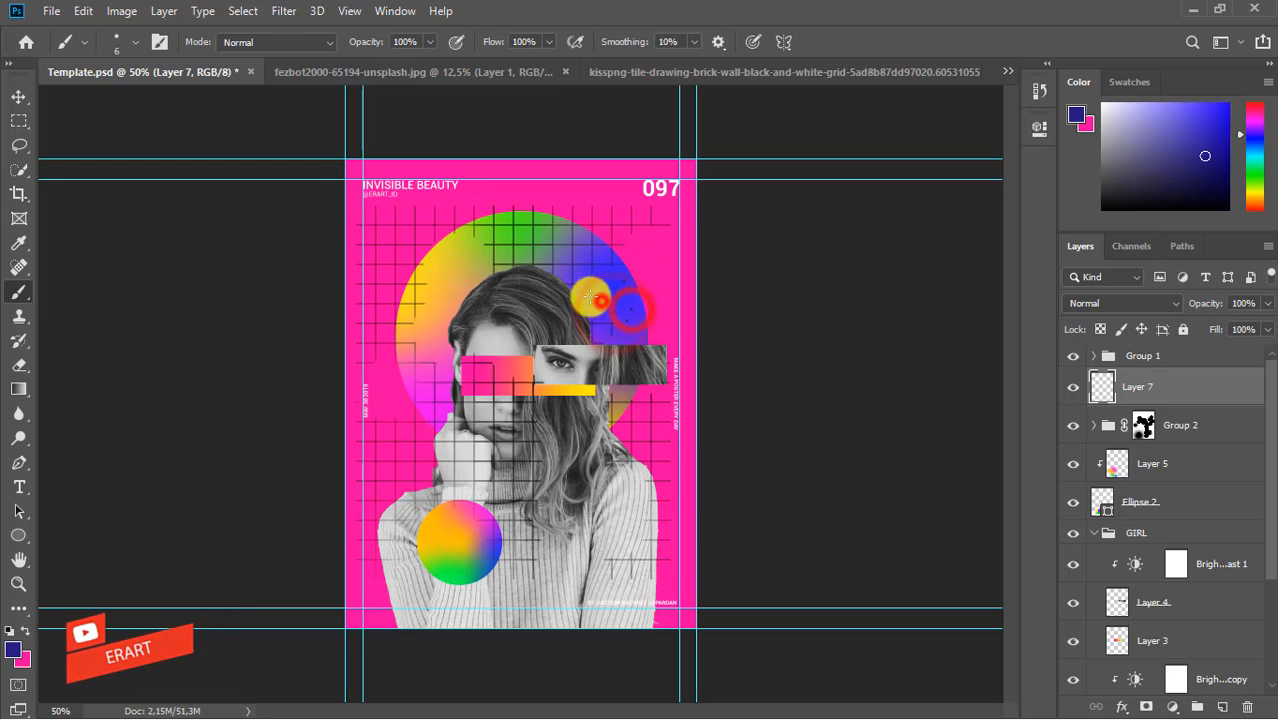
{"action": "left_click", "coordinate": [588, 291]}
{"action": "left_click", "coordinate": [586, 273]}
{"action": "left_click", "coordinate": [598, 261]}
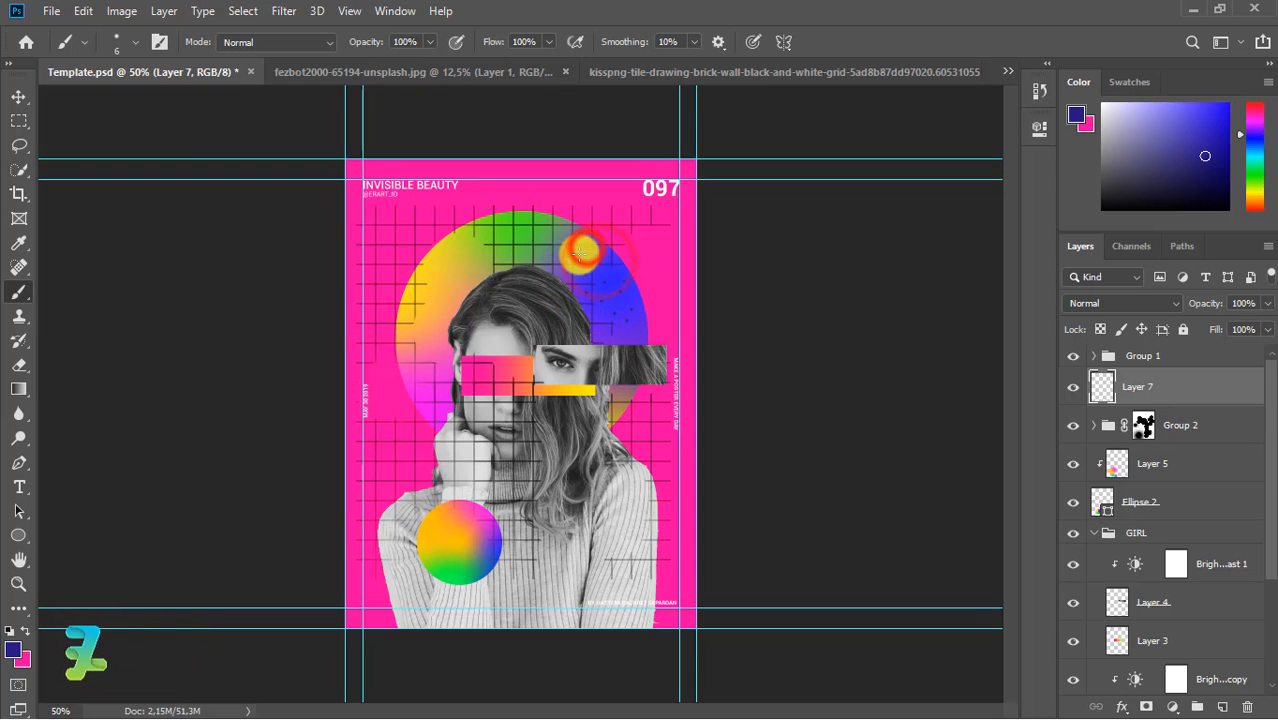
{"action": "left_click", "coordinate": [560, 254]}
{"action": "left_click", "coordinate": [568, 276]}
{"action": "left_click", "coordinate": [567, 256]}
{"action": "left_click", "coordinate": [560, 234]}
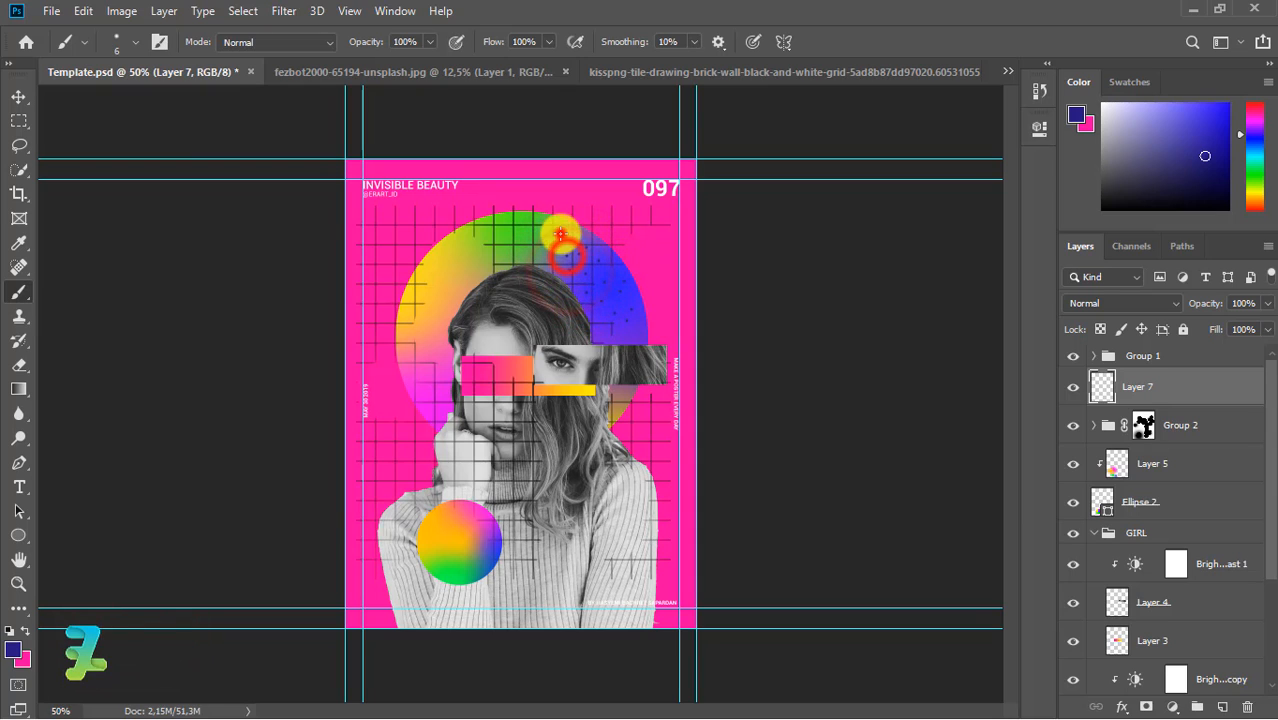
{"action": "left_click", "coordinate": [588, 235]}
{"action": "left_click", "coordinate": [578, 239]}
{"action": "left_click", "coordinate": [566, 239]}
{"action": "left_click", "coordinate": [541, 236]}
{"action": "left_click", "coordinate": [546, 256]}
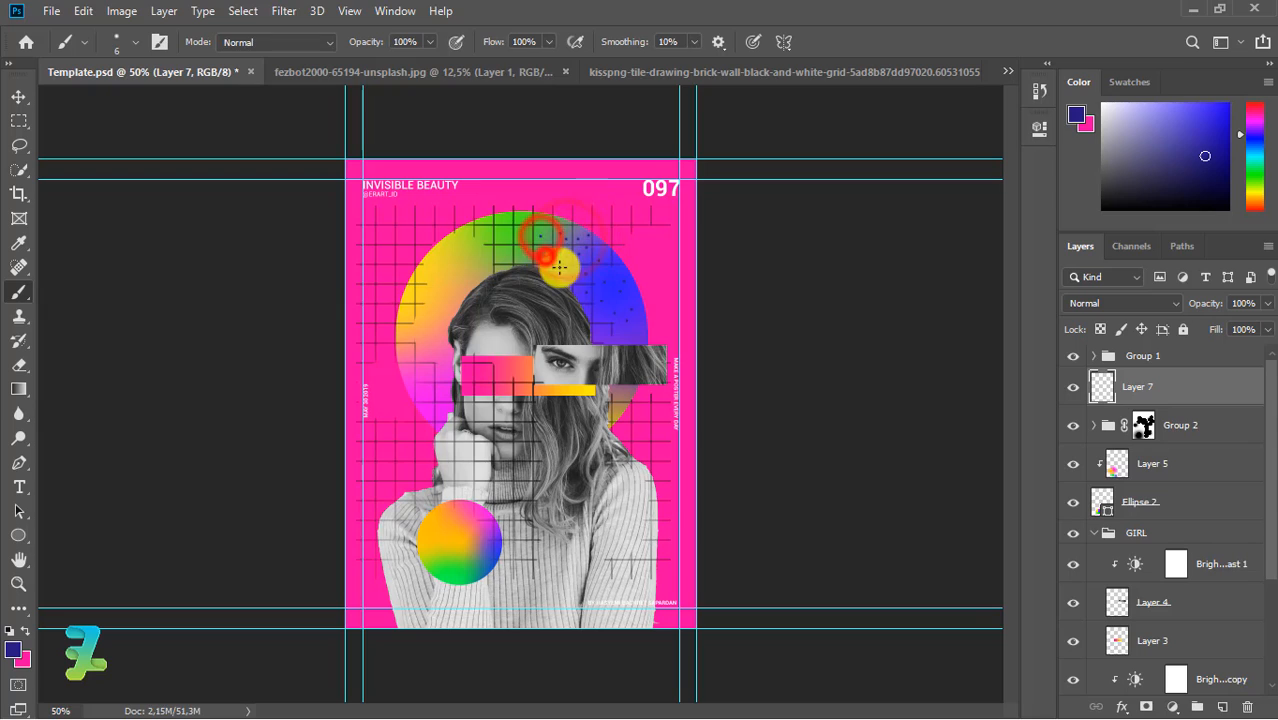
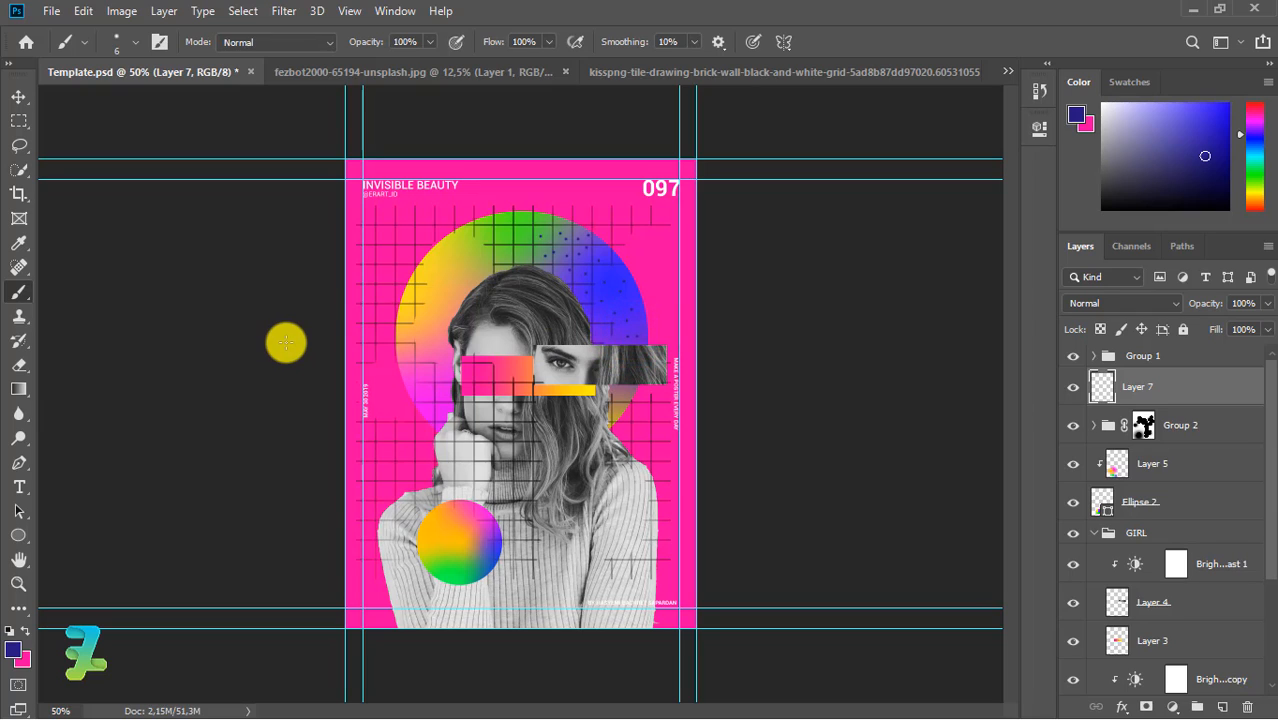
Step: Set the foreground colour to light yellow ffe34a
{"action": "left_click", "coordinate": [14, 645]}
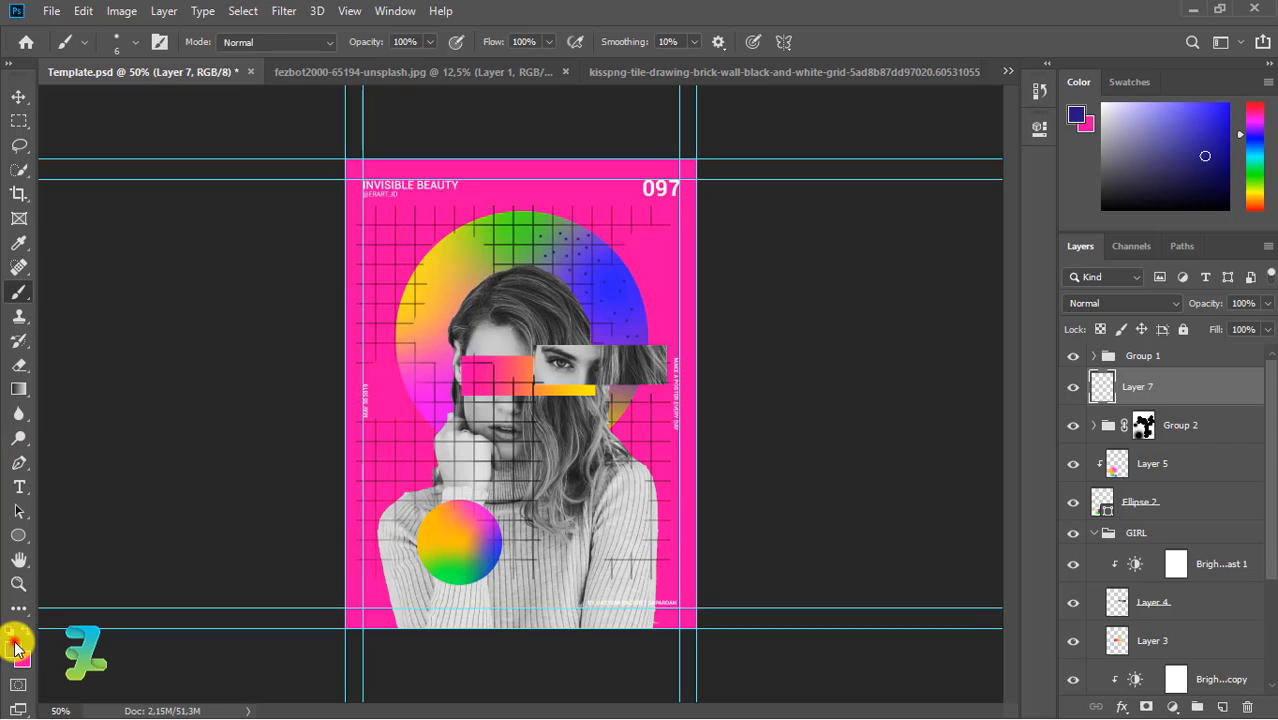
{"action": "left_click", "coordinate": [800, 368]}
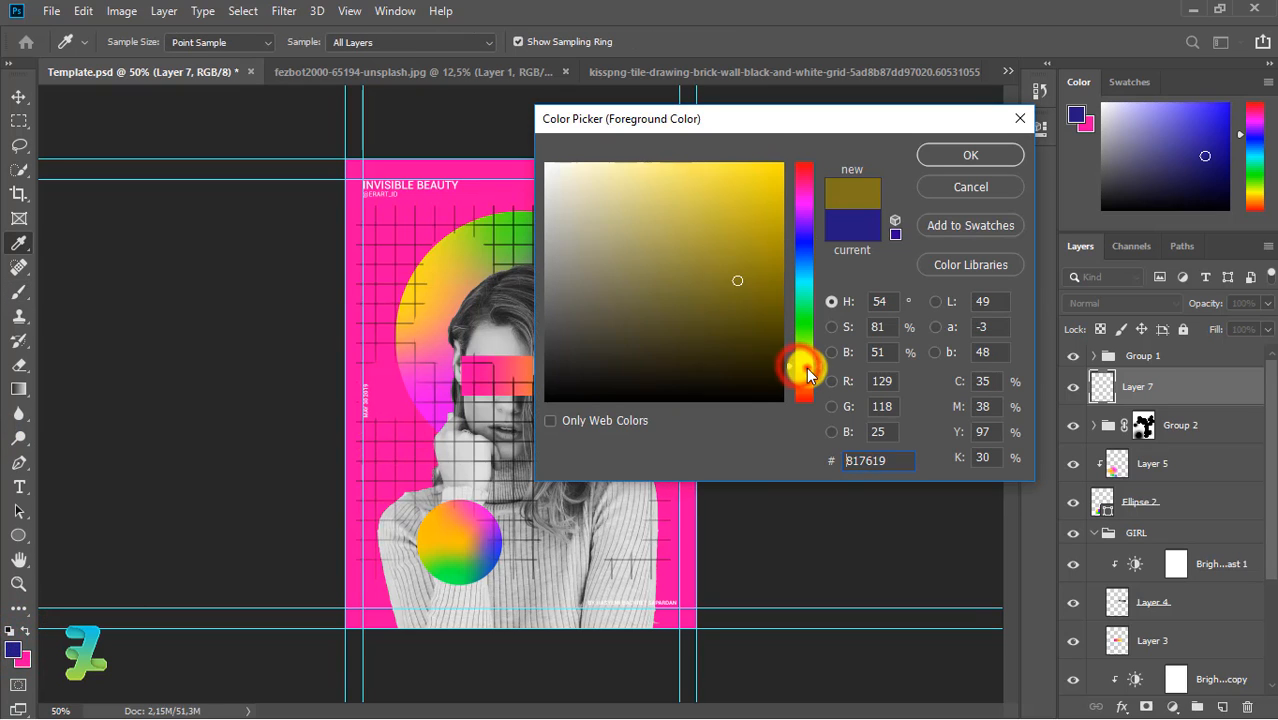
{"action": "mouse_move", "coordinate": [770, 230]}
{"action": "left_mouse_down"}
{"action": "mouse_move", "coordinate": [747, 134]}
{"action": "mouse_move", "coordinate": [715, 139]}
{"action": "left_mouse_up"}
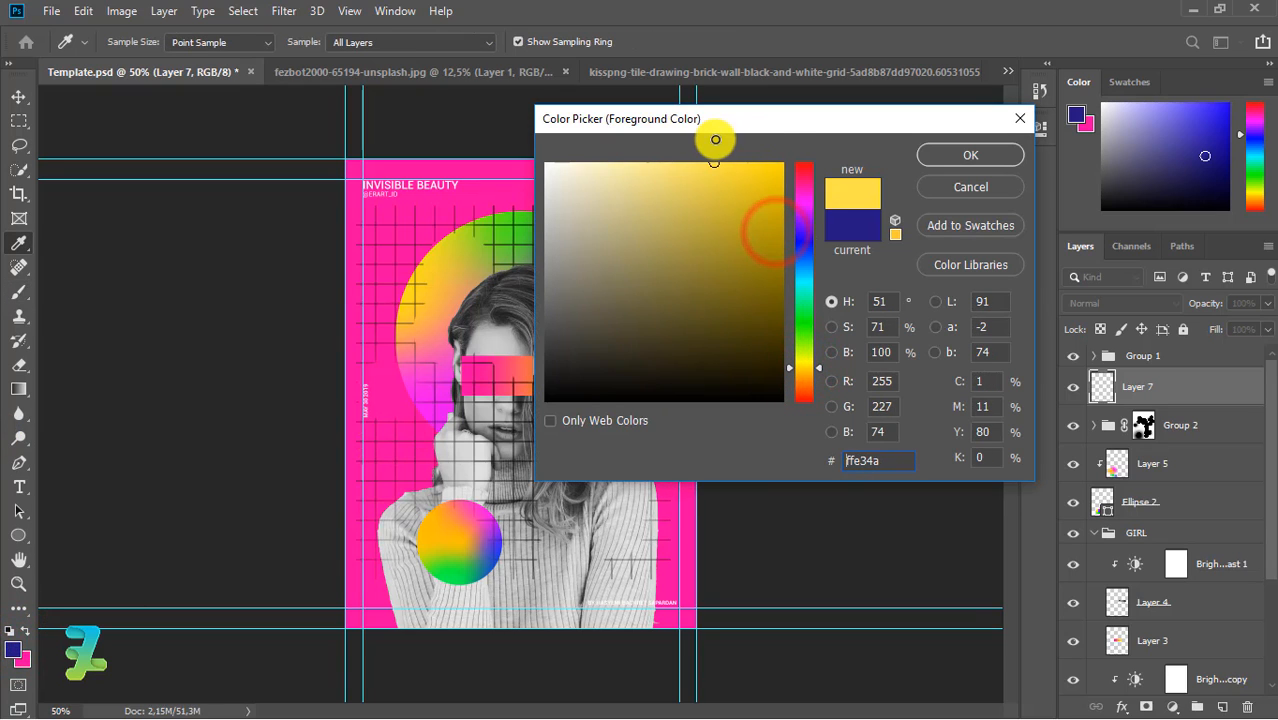
{"action": "left_click", "coordinate": [990, 152]}
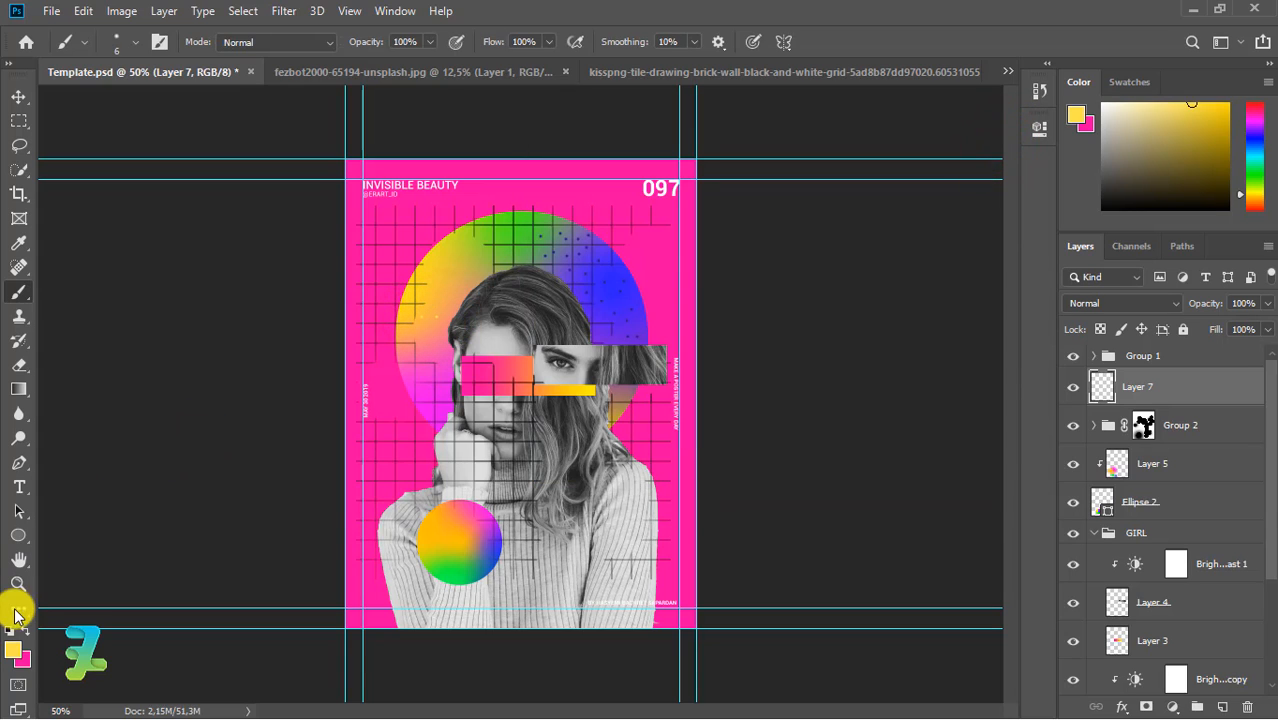
Step: Set the foreground colour to dark yellow 8c7700 and add a new layer above Layer 7 for the Brush tool
{"action": "left_click", "coordinate": [13, 649]}
{"action": "left_click", "coordinate": [736, 205]}
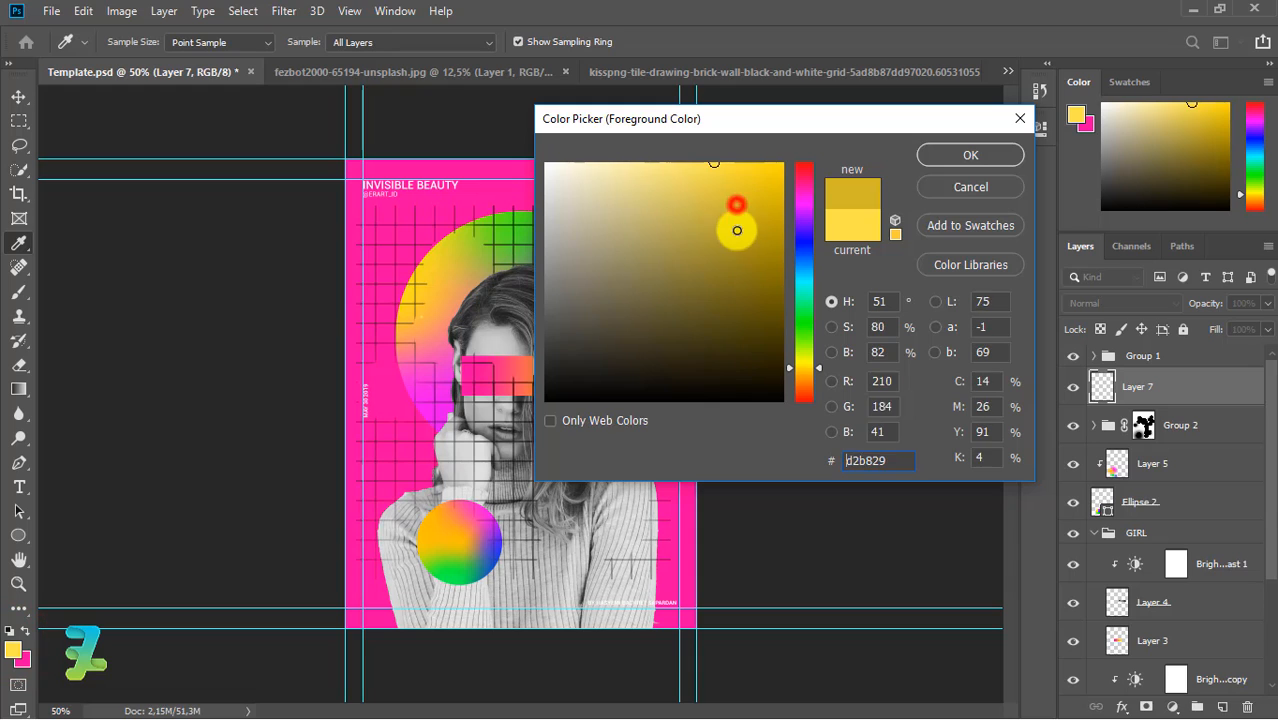
{"action": "mouse_move", "coordinate": [737, 230]}
{"action": "left_mouse_down"}
{"action": "mouse_move", "coordinate": [705, 262]}
{"action": "mouse_move", "coordinate": [750, 243]}
{"action": "mouse_move", "coordinate": [799, 251]}
{"action": "mouse_move", "coordinate": [795, 270]}
{"action": "left_mouse_up"}
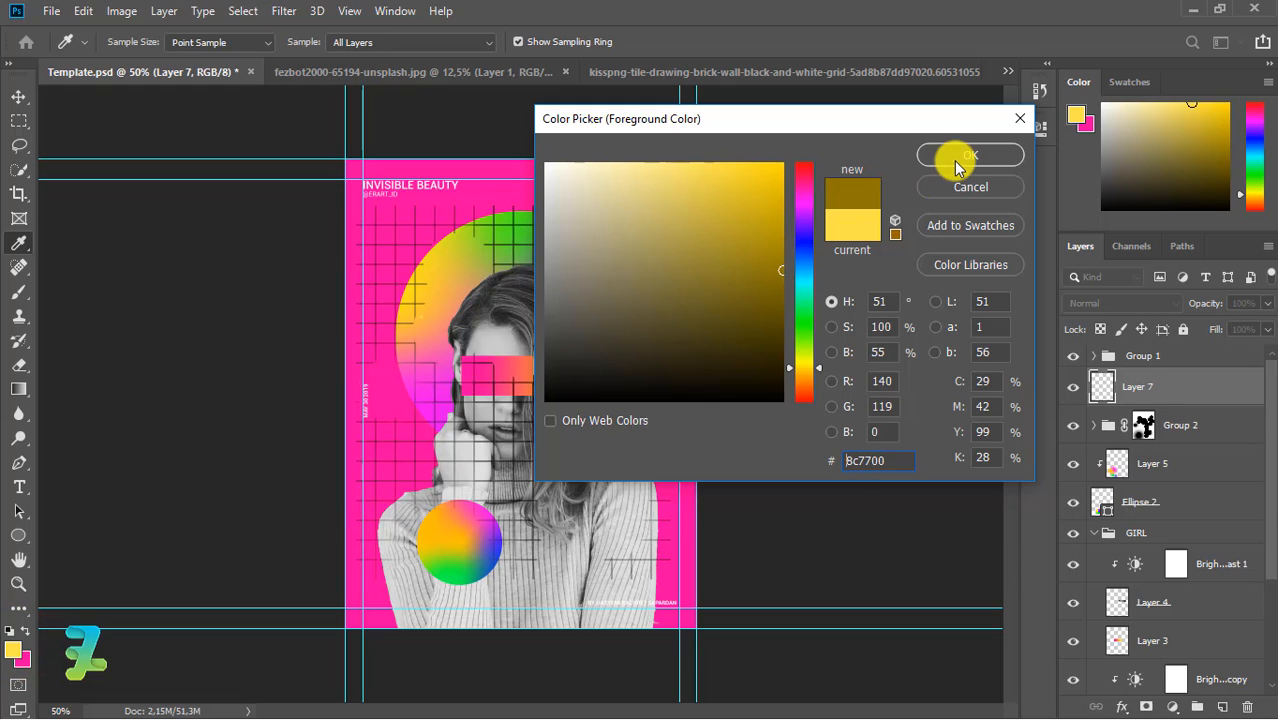
{"action": "left_click", "coordinate": [957, 157]}
{"action": "key", "text": "b"}
{"action": "left_click", "coordinate": [1222, 707]}
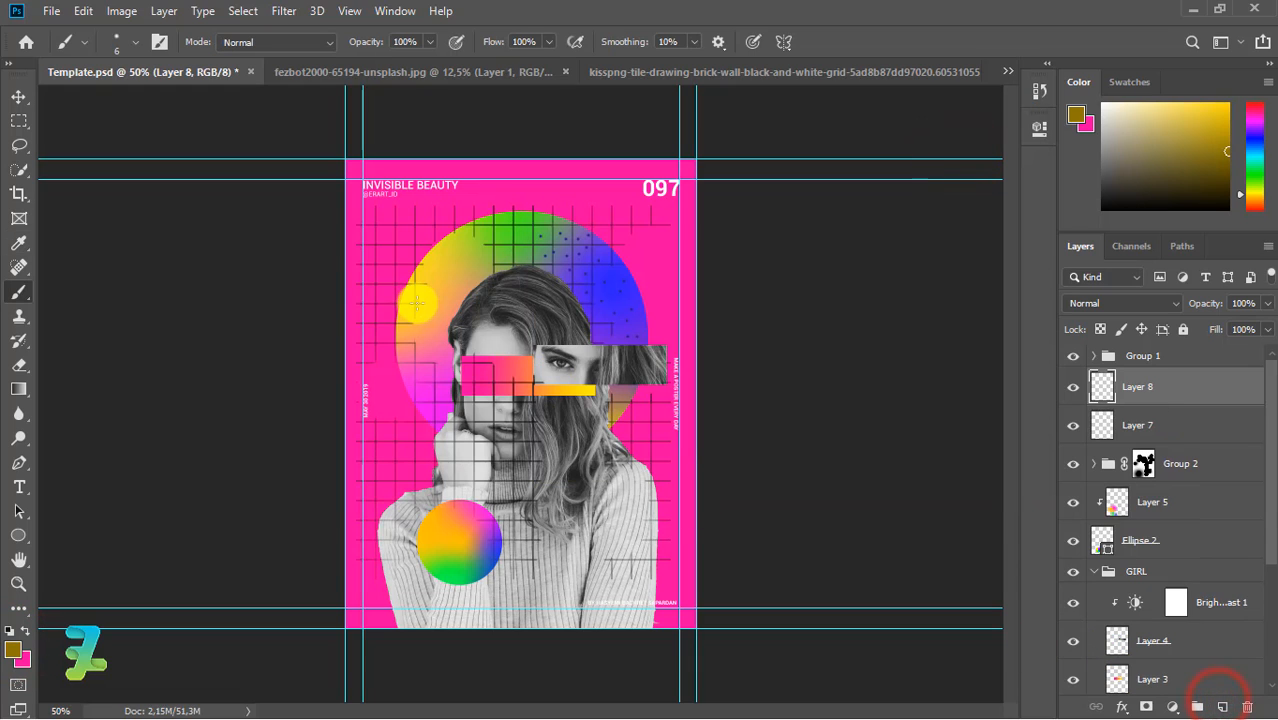
Step: Dab scattered dark yellow dots on Layer 8 over the yellow and pink area of the large circle beside the hair
{"action": "mouse_move", "coordinate": [421, 317]}
{"action": "left_mouse_down"}
{"action": "mouse_move", "coordinate": [412, 330]}
{"action": "mouse_move", "coordinate": [418, 300]}
{"action": "mouse_move", "coordinate": [438, 292]}
{"action": "mouse_move", "coordinate": [442, 316]}
{"action": "left_mouse_up"}
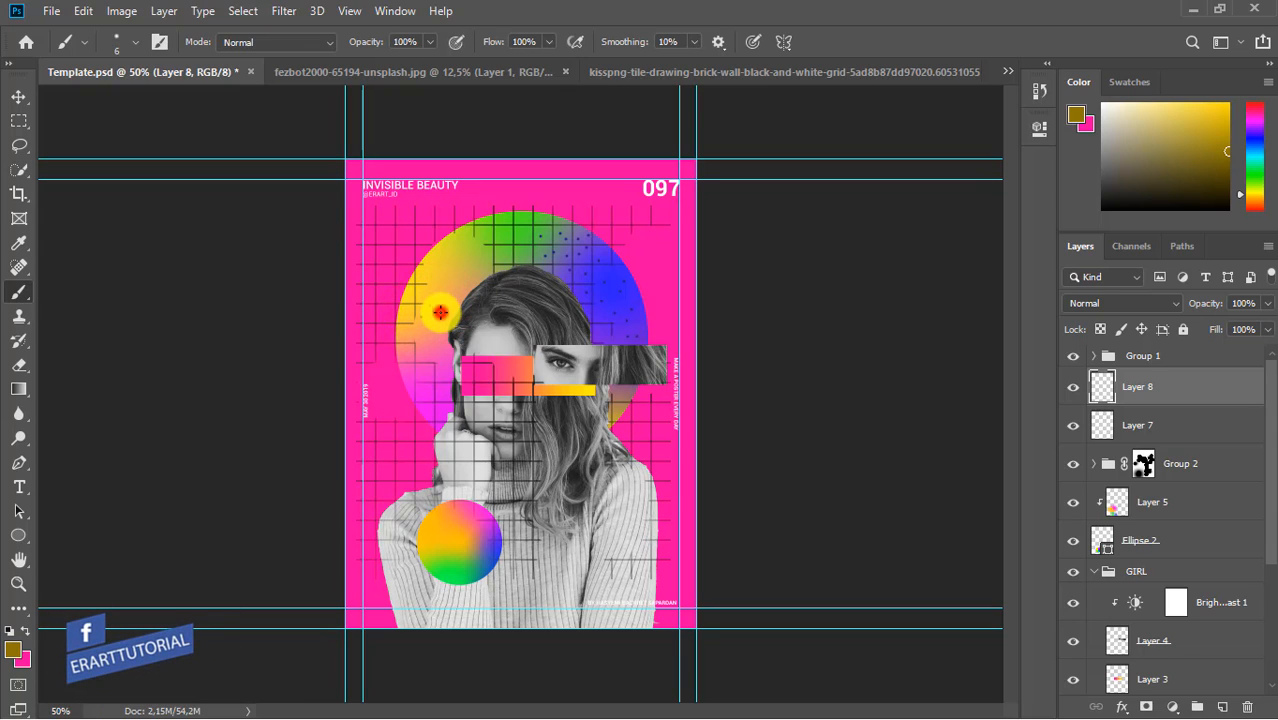
{"action": "left_click", "coordinate": [430, 305]}
{"action": "left_click", "coordinate": [434, 320]}
{"action": "left_click", "coordinate": [422, 320]}
{"action": "left_click", "coordinate": [417, 334]}
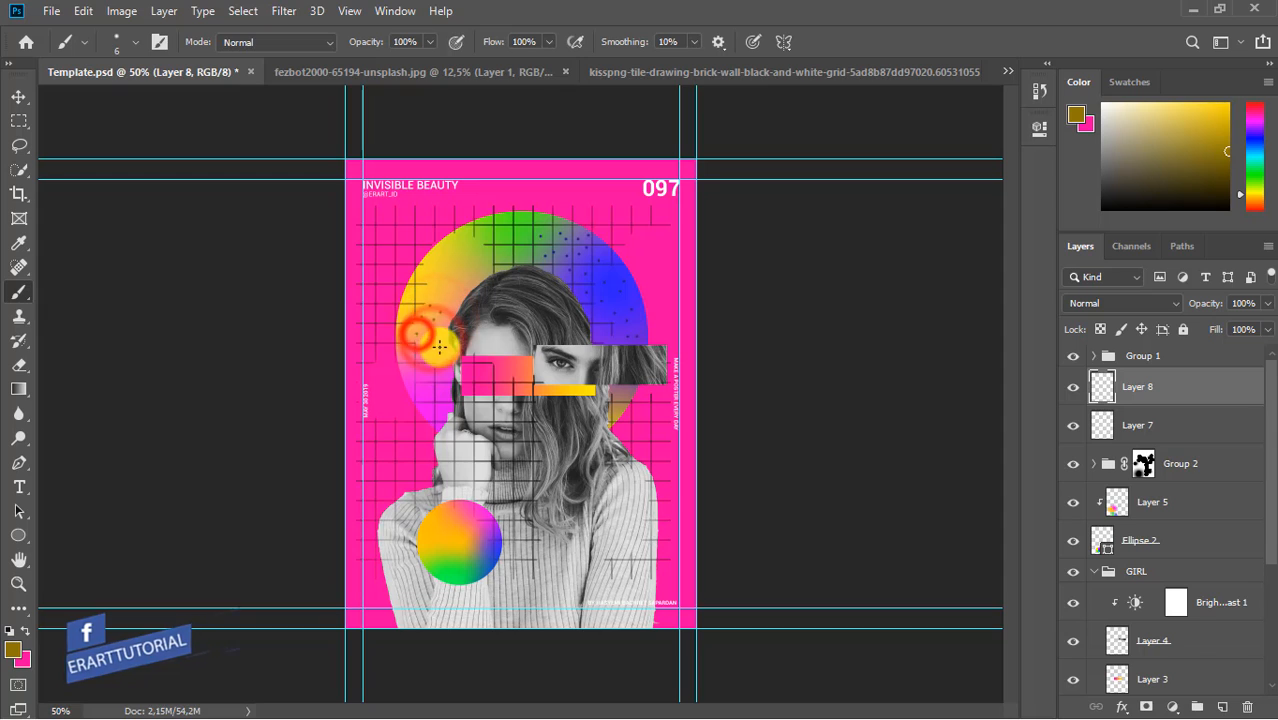
{"action": "left_click", "coordinate": [432, 338]}
{"action": "left_click", "coordinate": [439, 346]}
{"action": "left_click", "coordinate": [408, 371]}
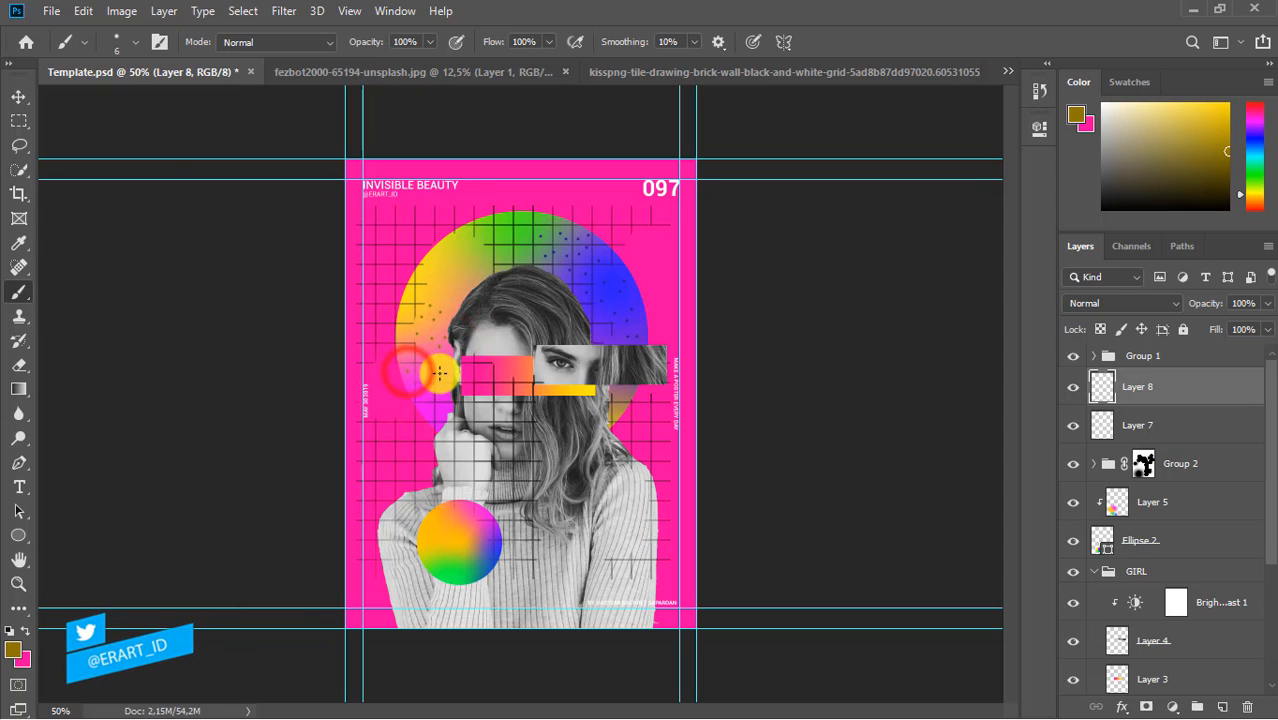
{"action": "left_click", "coordinate": [440, 373]}
{"action": "left_click", "coordinate": [428, 352]}
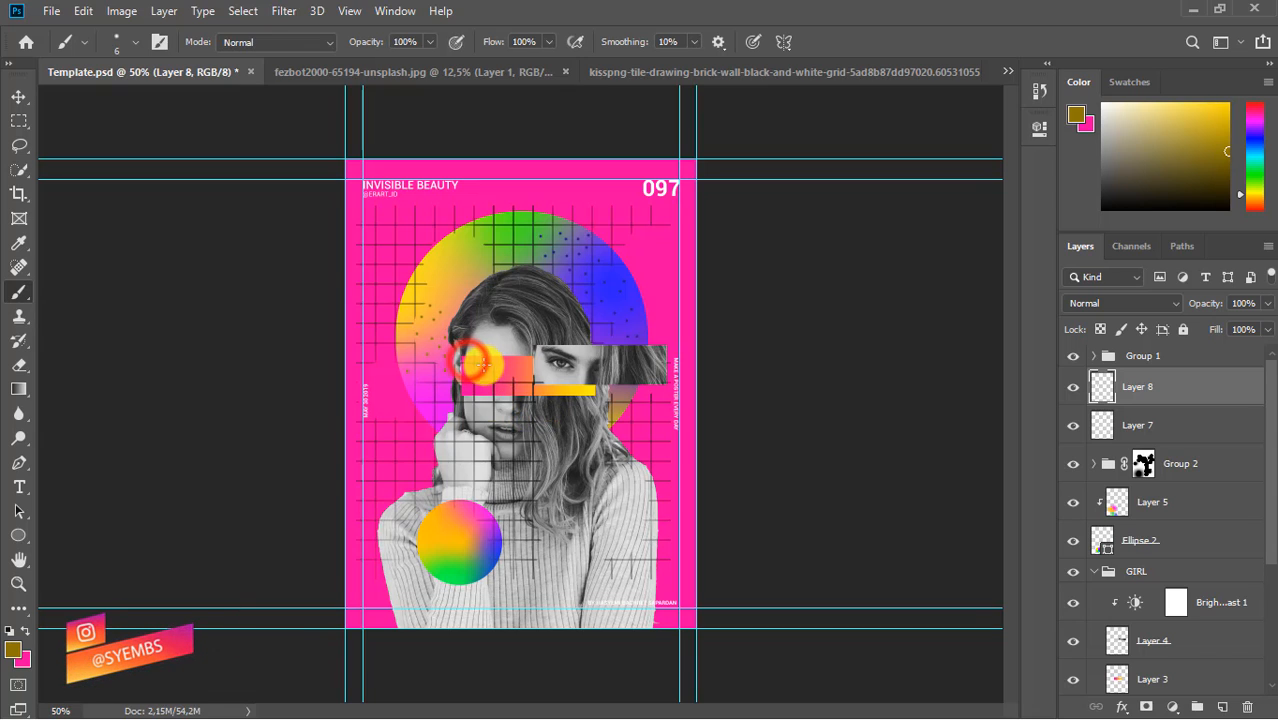
Step: Dab dark yellow dots across the pink-orange rectangle covering the portrait's eye
{"action": "left_click", "coordinate": [489, 369]}
{"action": "left_click", "coordinate": [498, 375]}
{"action": "left_click", "coordinate": [511, 385]}
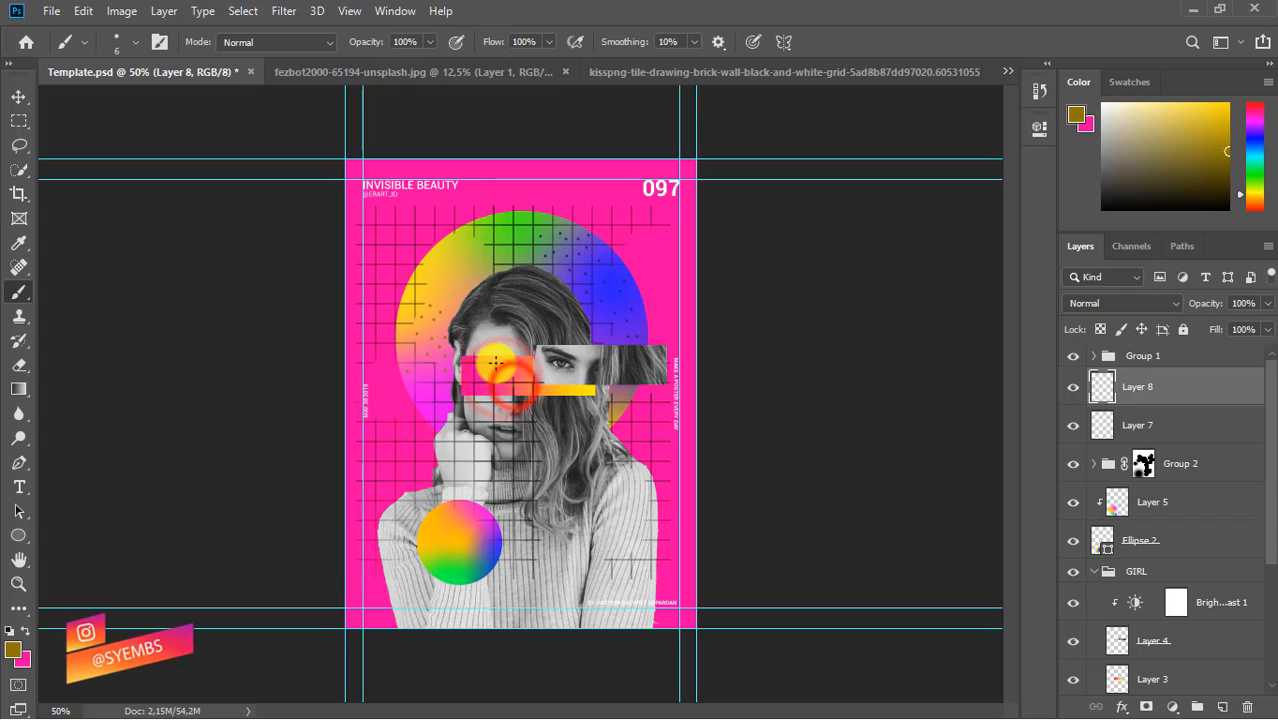
{"action": "left_click", "coordinate": [502, 370]}
{"action": "left_click", "coordinate": [519, 379]}
{"action": "left_click", "coordinate": [474, 374]}
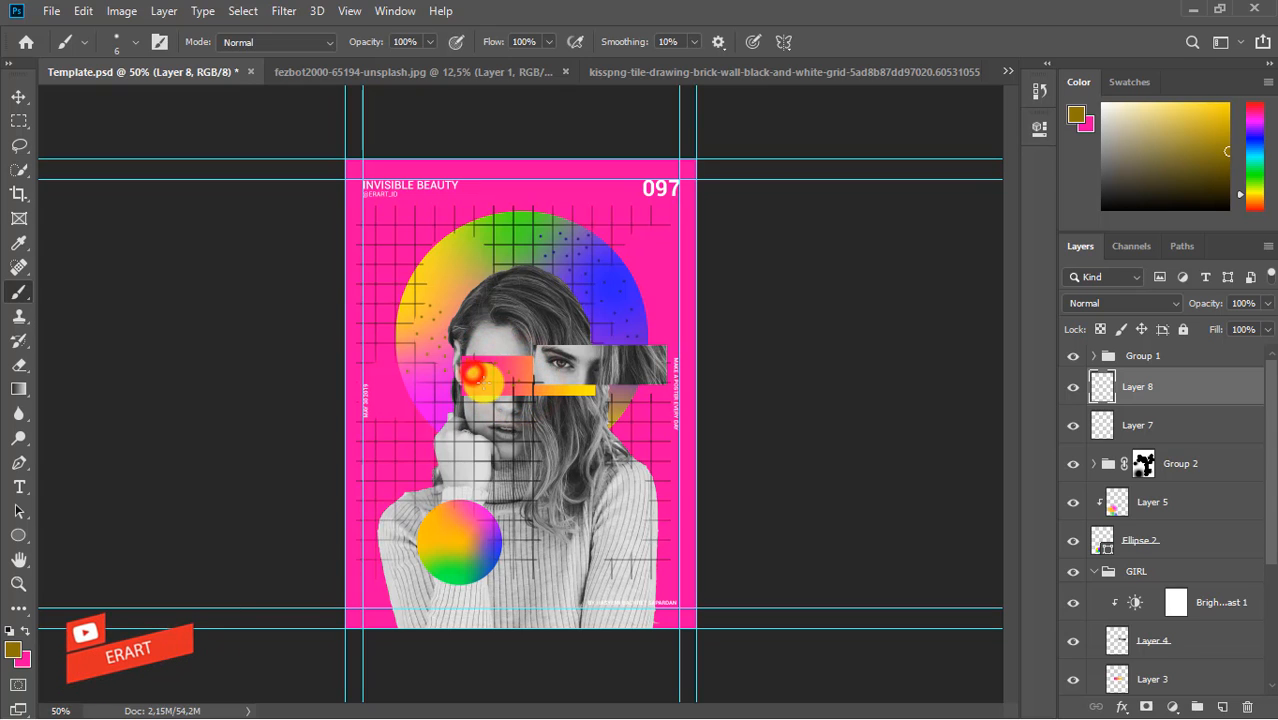
{"action": "left_click", "coordinate": [483, 383]}
{"action": "left_click", "coordinate": [499, 394]}
{"action": "left_click", "coordinate": [465, 383]}
{"action": "left_click", "coordinate": [488, 396]}
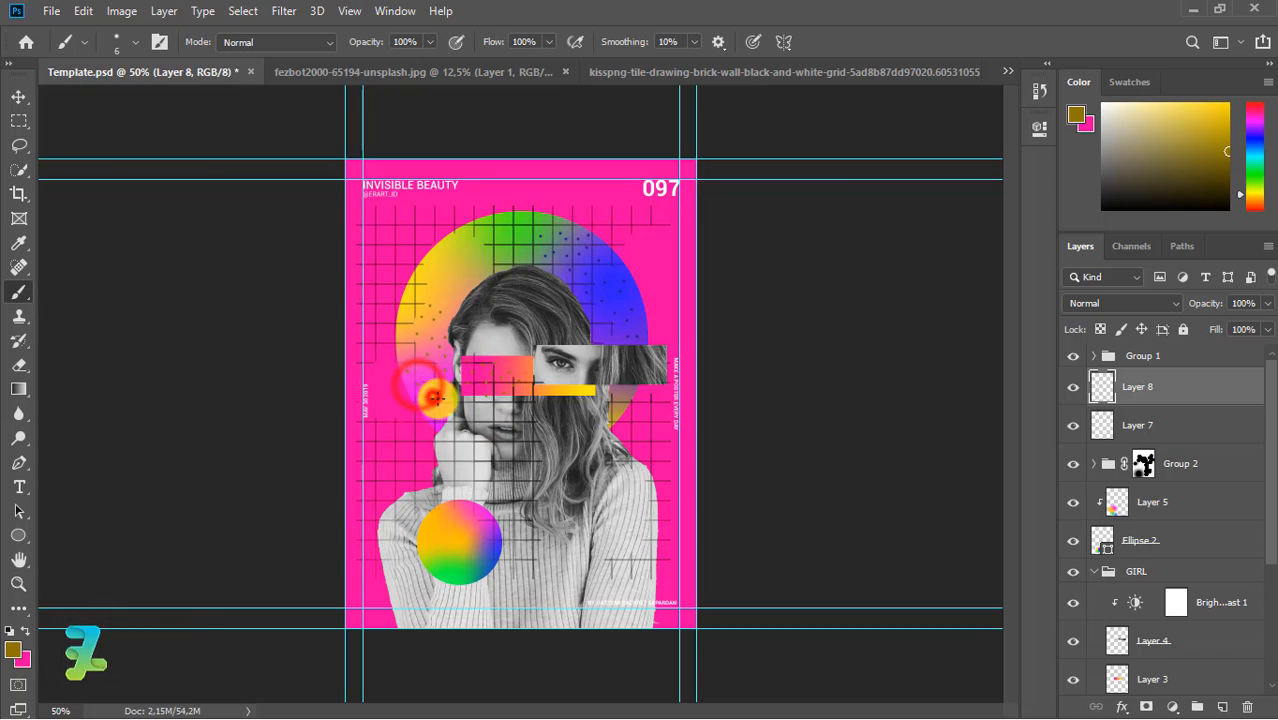
Step: Dab more dark yellow dots over the large circle's lower pink area, down toward the cheek
{"action": "left_click", "coordinate": [415, 357]}
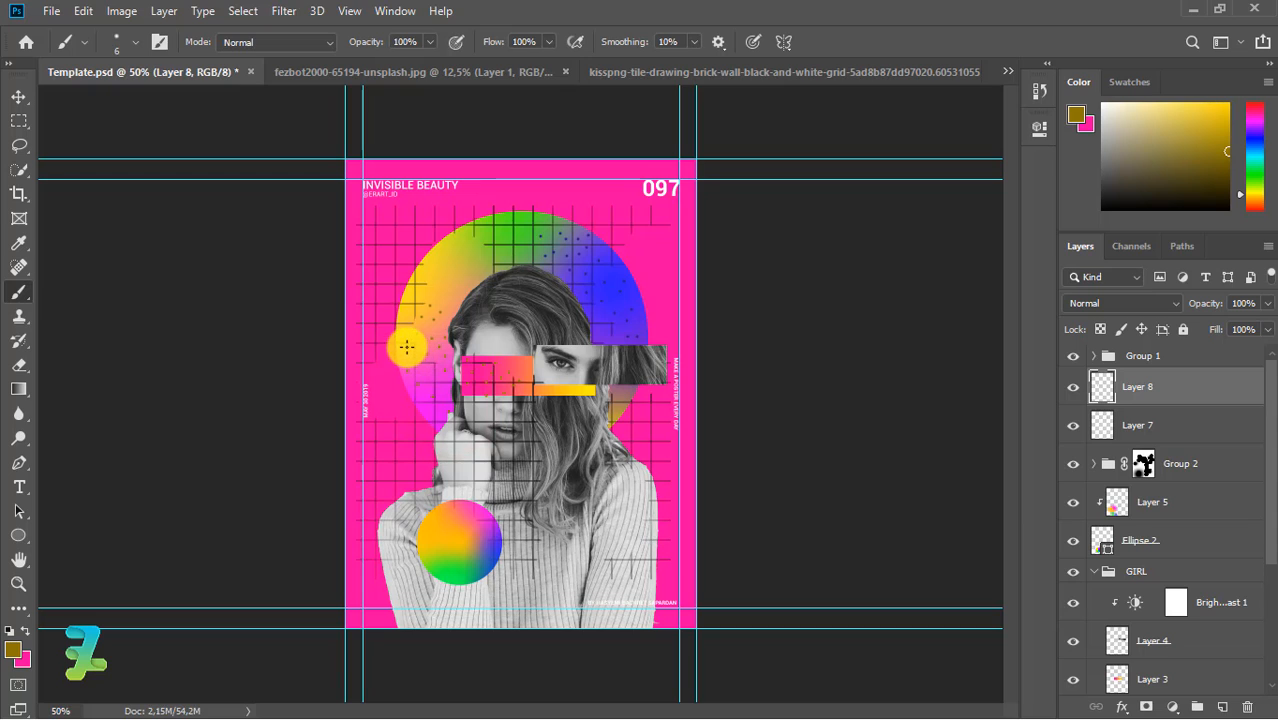
{"action": "left_click", "coordinate": [409, 349]}
{"action": "left_click", "coordinate": [423, 365]}
{"action": "left_click", "coordinate": [450, 387]}
{"action": "left_click", "coordinate": [459, 396]}
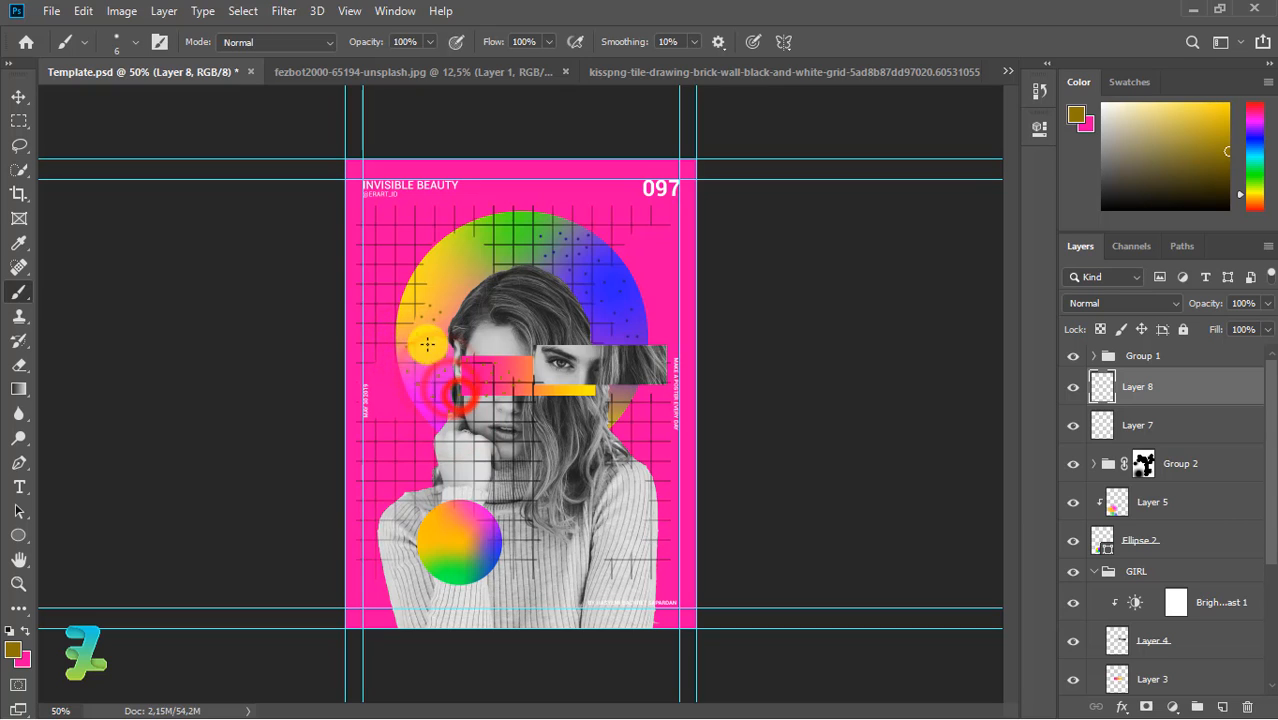
Step: Dab additional dark yellow dots near the large circle's outer edge, from its yellow area down to the magenta area beside the hand
{"action": "left_click", "coordinate": [406, 328]}
{"action": "left_click", "coordinate": [408, 306]}
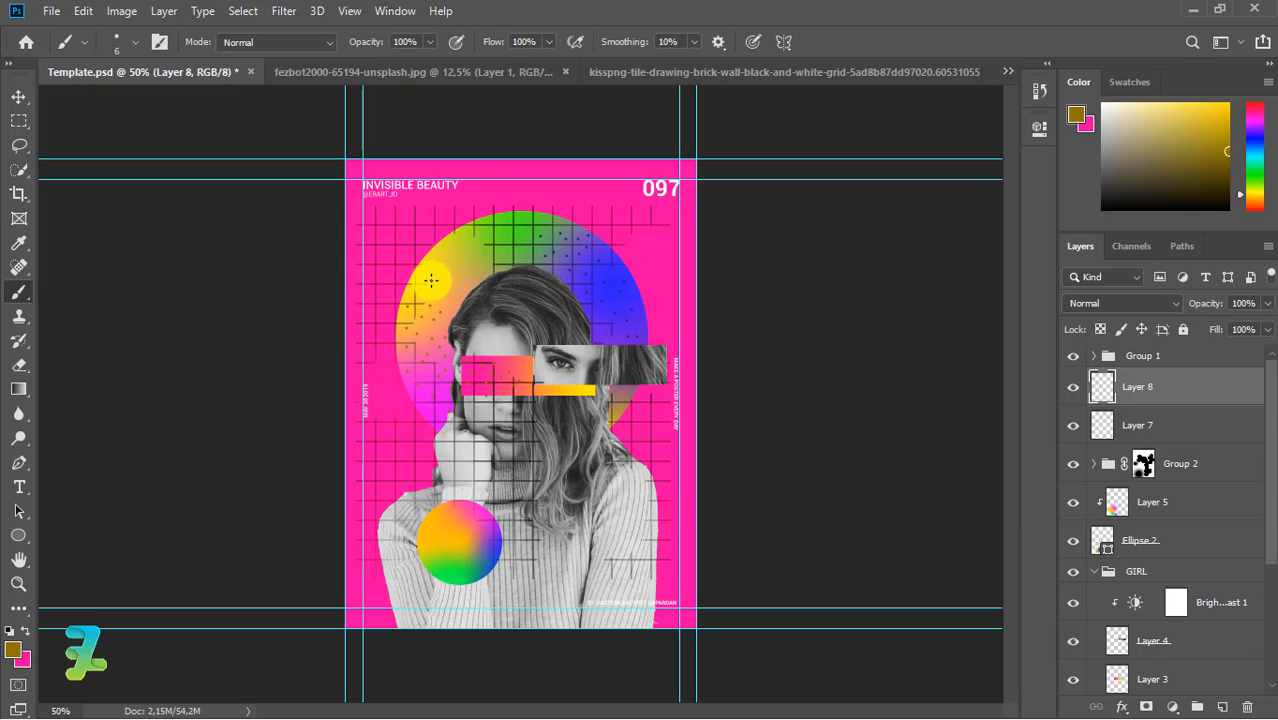
{"action": "left_click", "coordinate": [414, 337]}
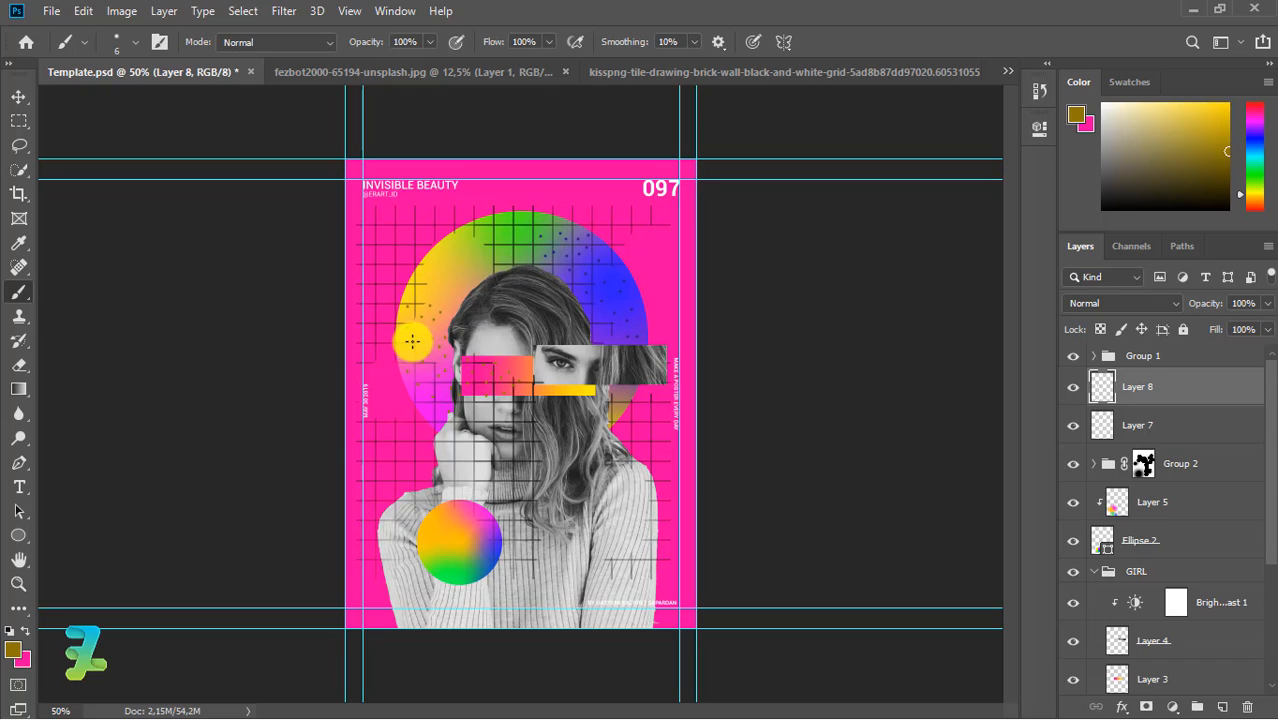
{"action": "left_click", "coordinate": [409, 400]}
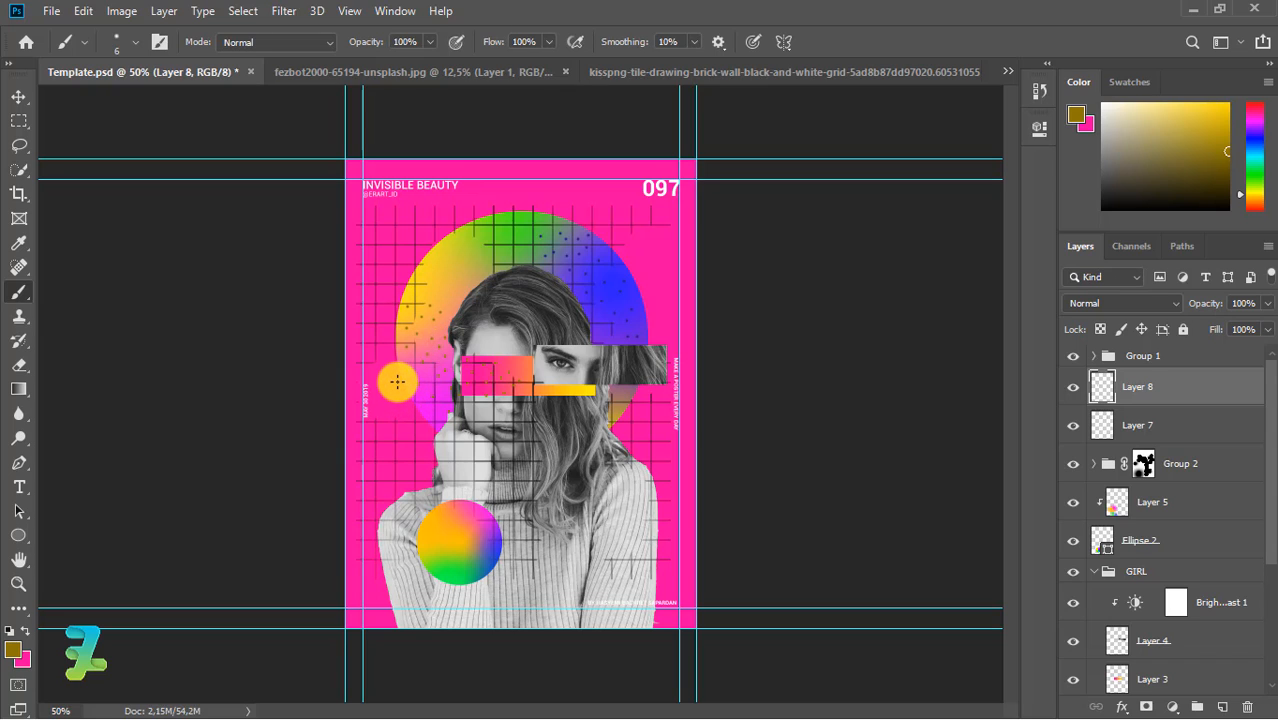
{"action": "left_click", "coordinate": [408, 391]}
{"action": "left_click", "coordinate": [426, 406]}
{"action": "left_click", "coordinate": [440, 420]}
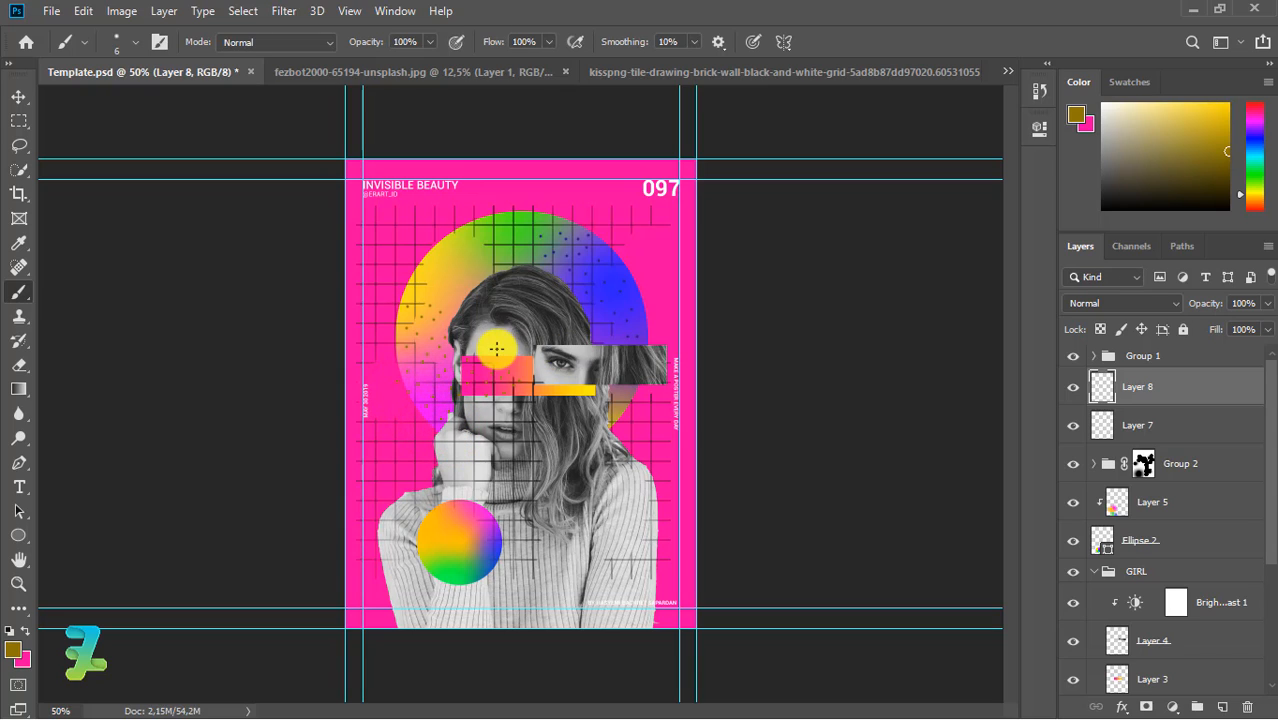
Step: Dab a few more dark yellow dots over the pink-orange rectangle, toward its orange end beside the shifted eye band
{"action": "left_click", "coordinate": [494, 350]}
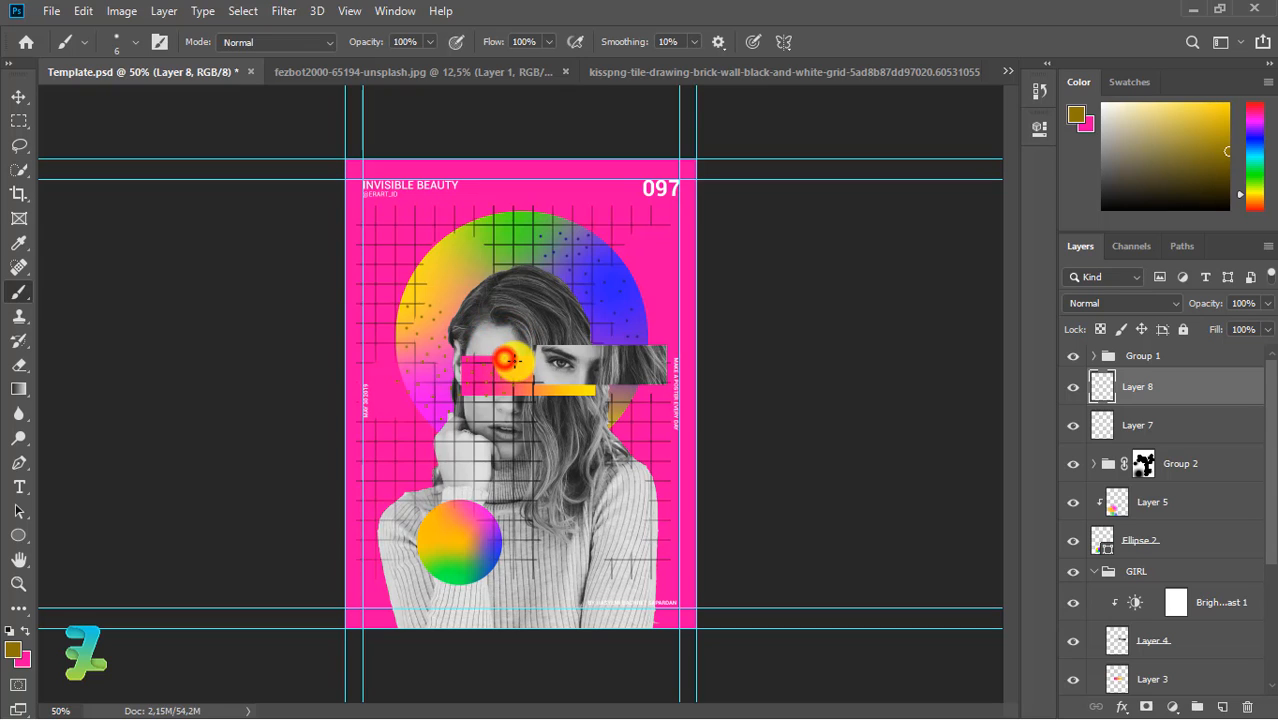
{"action": "left_click", "coordinate": [519, 368]}
{"action": "left_click", "coordinate": [531, 374]}
{"action": "left_click", "coordinate": [541, 384]}
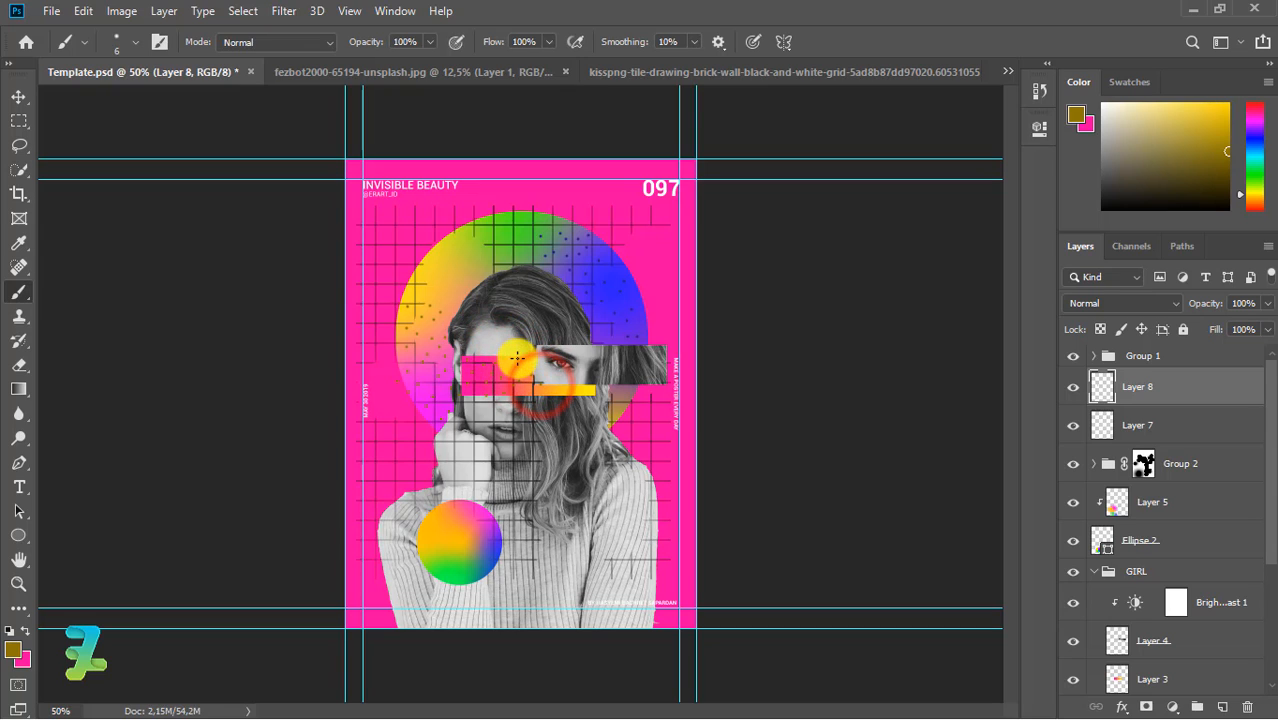
{"action": "left_click", "coordinate": [518, 359]}
{"action": "left_click", "coordinate": [534, 365]}
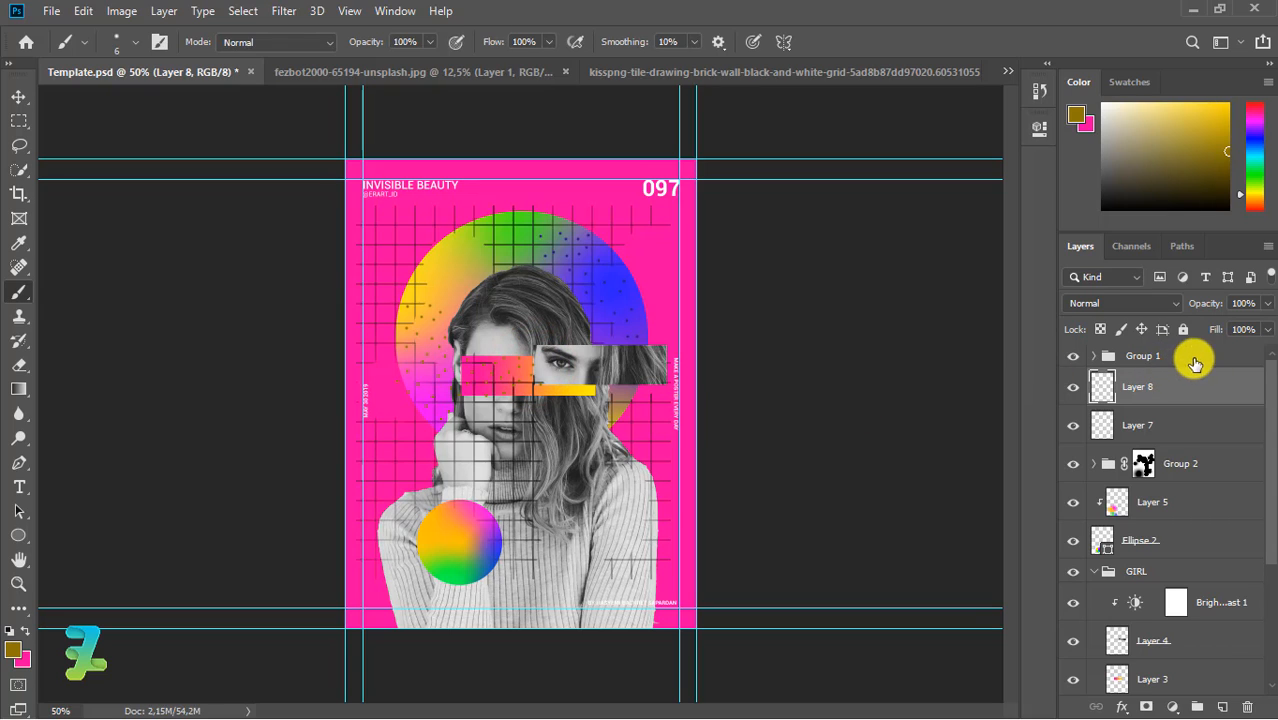
Step: Lower the opacity of the dot layers to 51% for Layer 8 and 54% for Layer 7
{"action": "left_click_drag", "start_coordinate": [1271, 313], "coordinate": [1222, 330]}
{"action": "left_click", "coordinate": [1122, 430]}
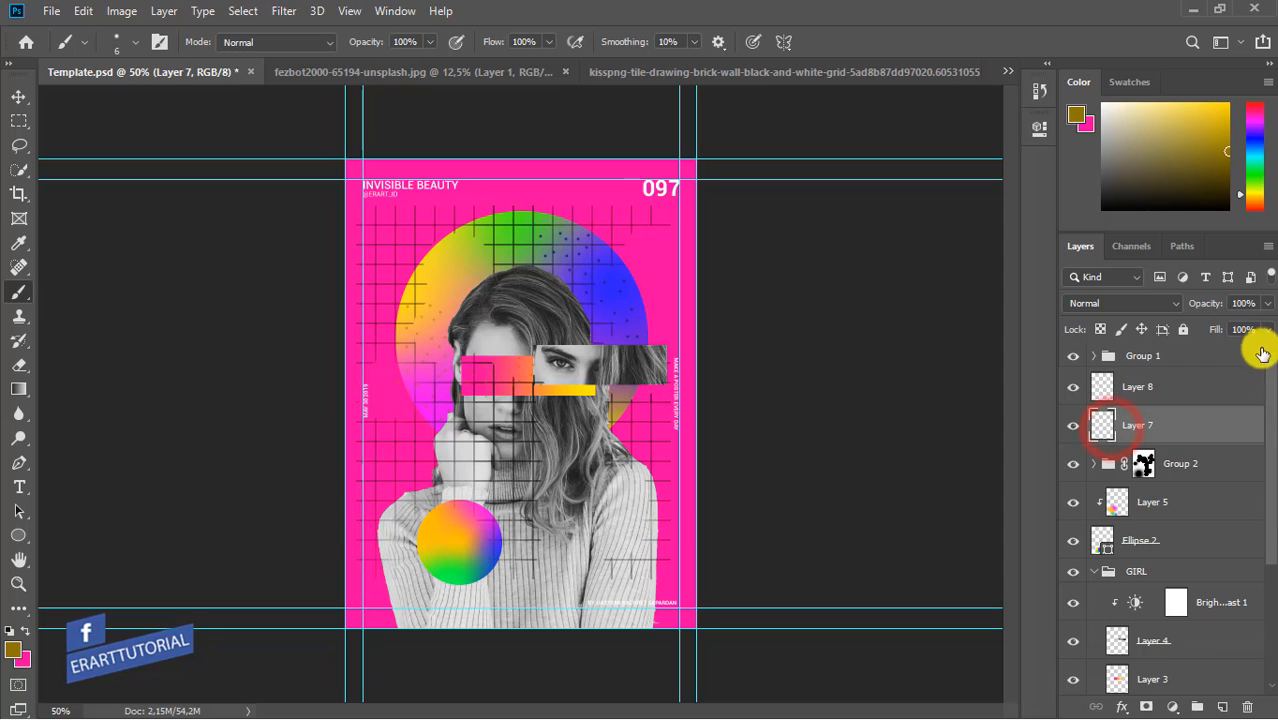
{"action": "left_click", "coordinate": [1266, 304]}
{"action": "left_click_drag", "start_coordinate": [1254, 330], "coordinate": [1227, 330]}
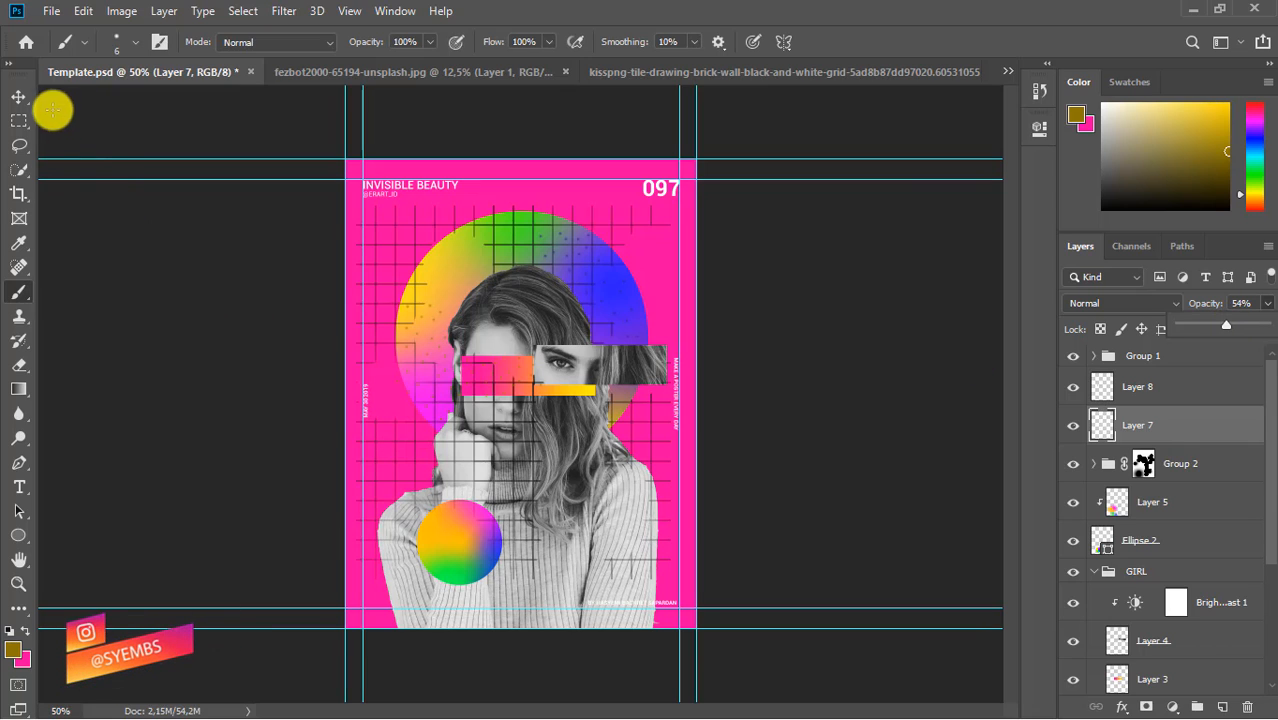
Step: Set the foreground colour to white for the Type tool and add a new layer above Layer 8
{"action": "left_click", "coordinate": [19, 98]}
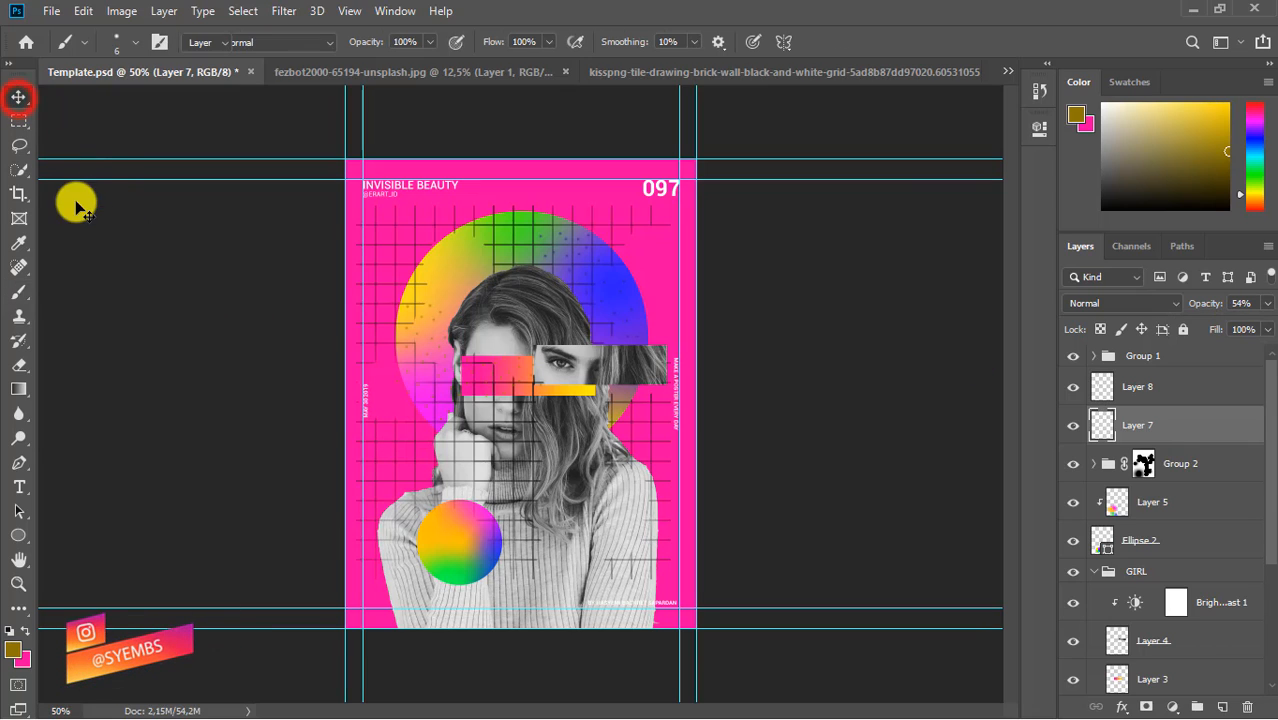
{"action": "left_click", "coordinate": [19, 487]}
{"action": "left_click", "coordinate": [12, 653]}
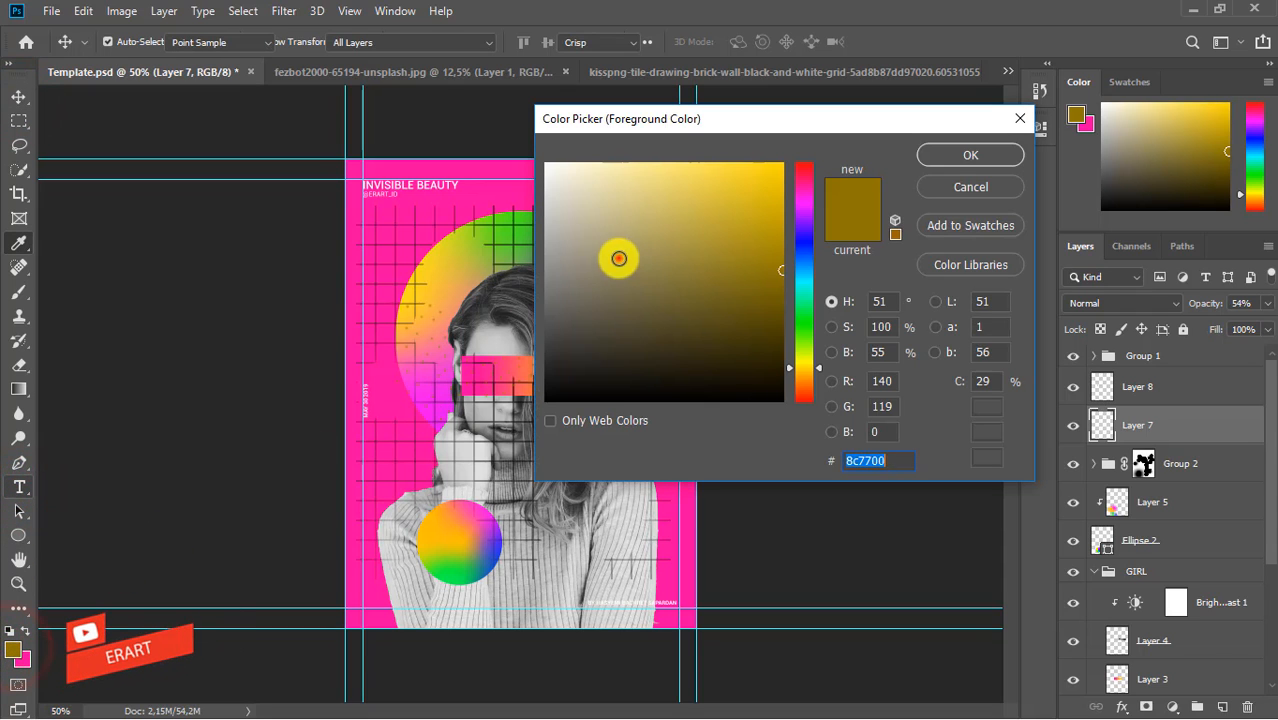
{"action": "left_click_drag", "start_coordinate": [617, 257], "coordinate": [528, 134]}
{"action": "left_click", "coordinate": [983, 155]}
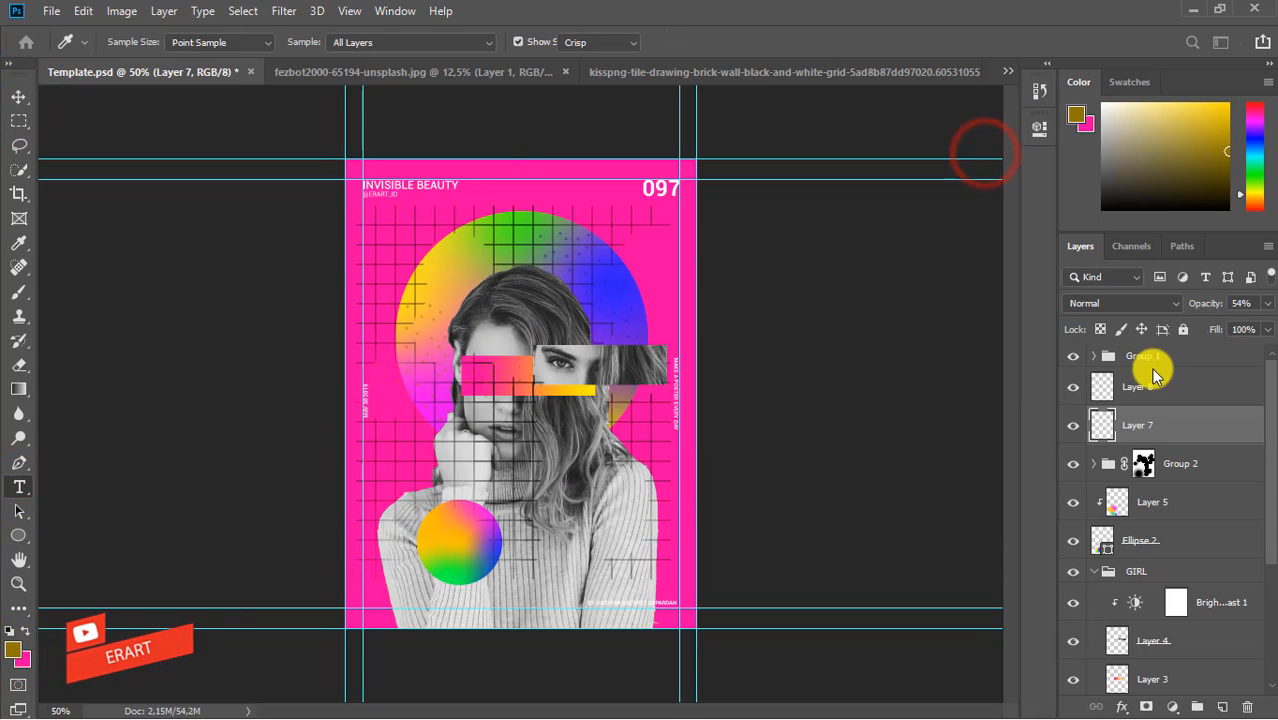
{"action": "left_click", "coordinate": [1186, 384]}
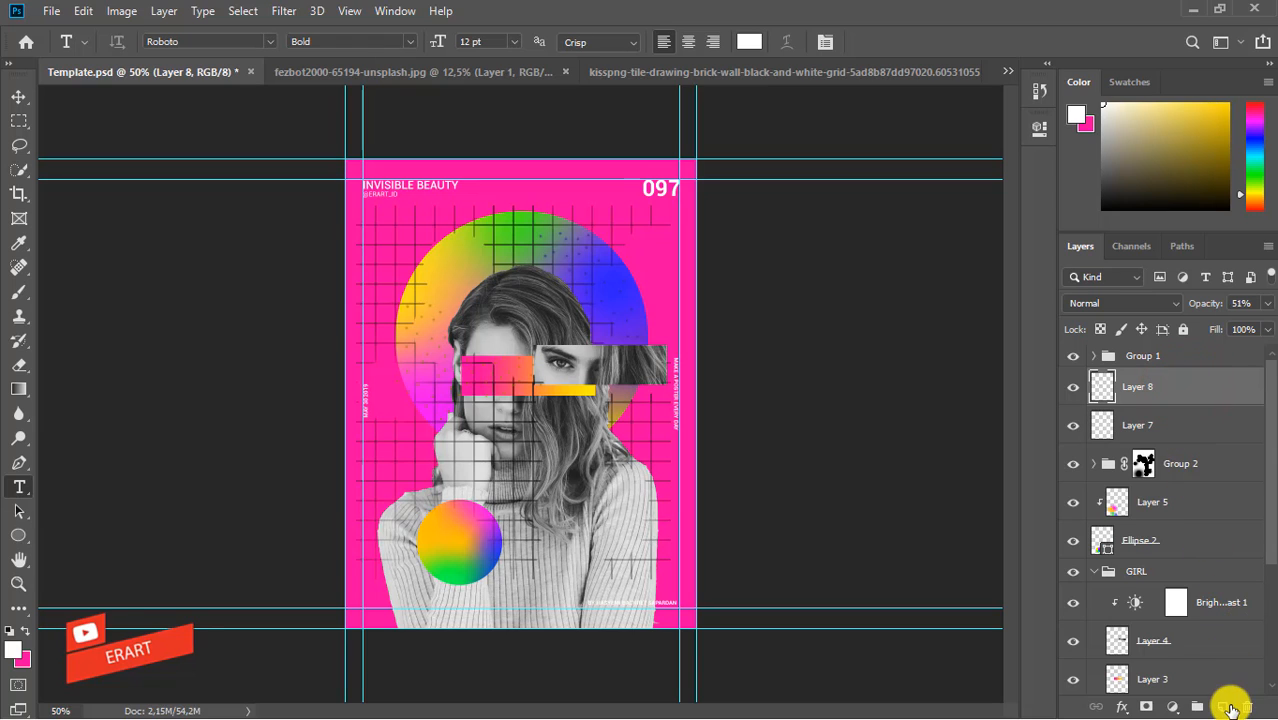
{"action": "left_click", "coordinate": [1222, 706]}
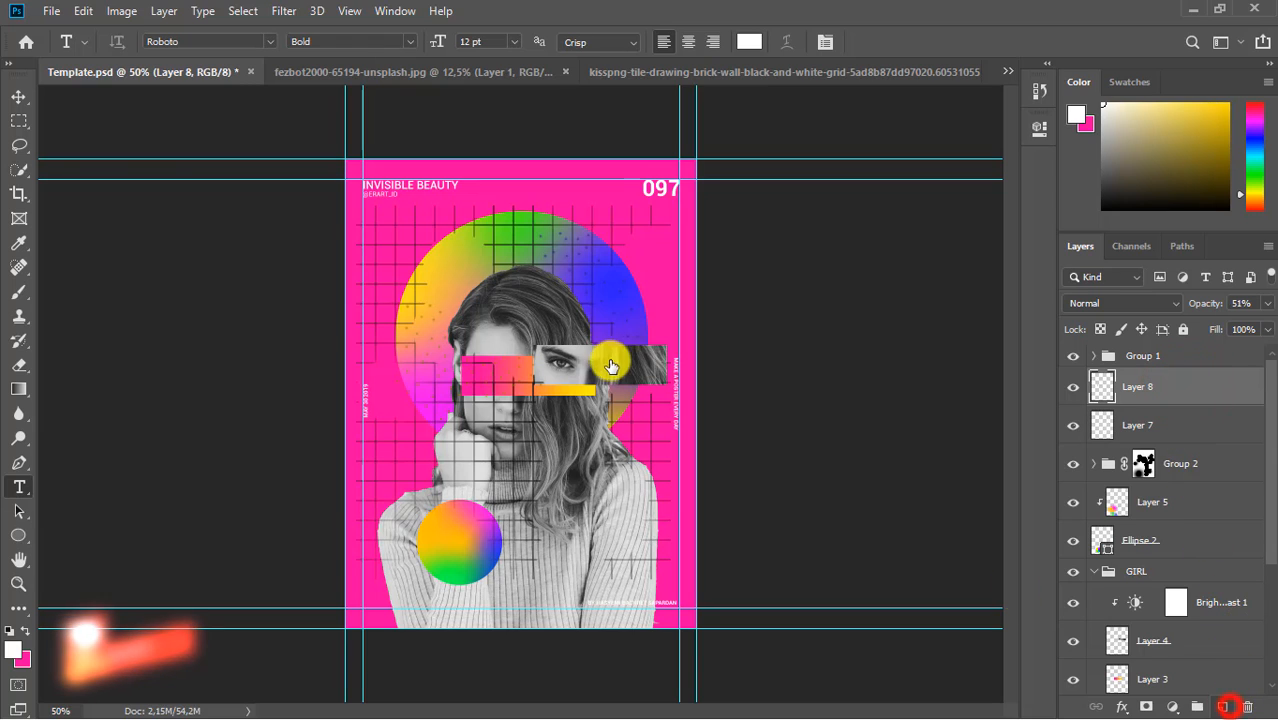
Step: Add the white two-line text "-BEAUTY FROM SYEMBS" in Roboto Bold 12 pt on the large circle's yellow area
{"action": "left_click", "coordinate": [450, 288]}
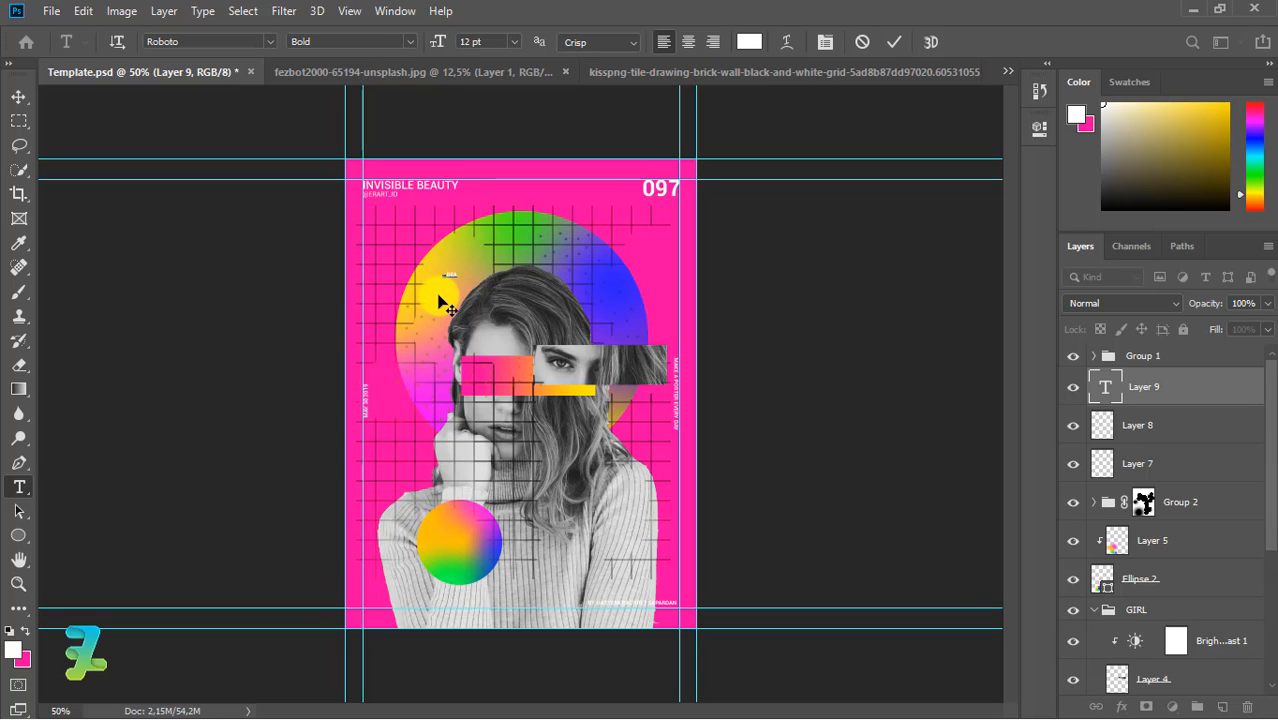
{"action": "key", "text": "ctrl+plus"}
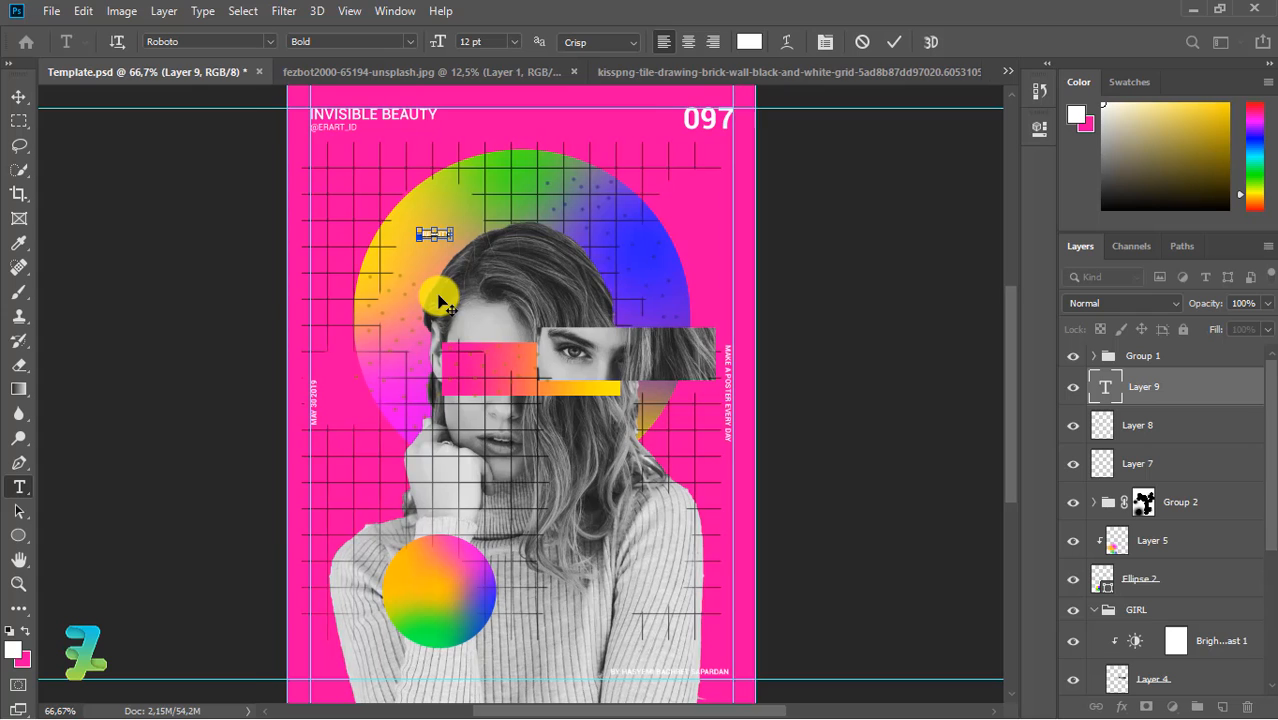
{"action": "key", "text": "ctrl+plus"}
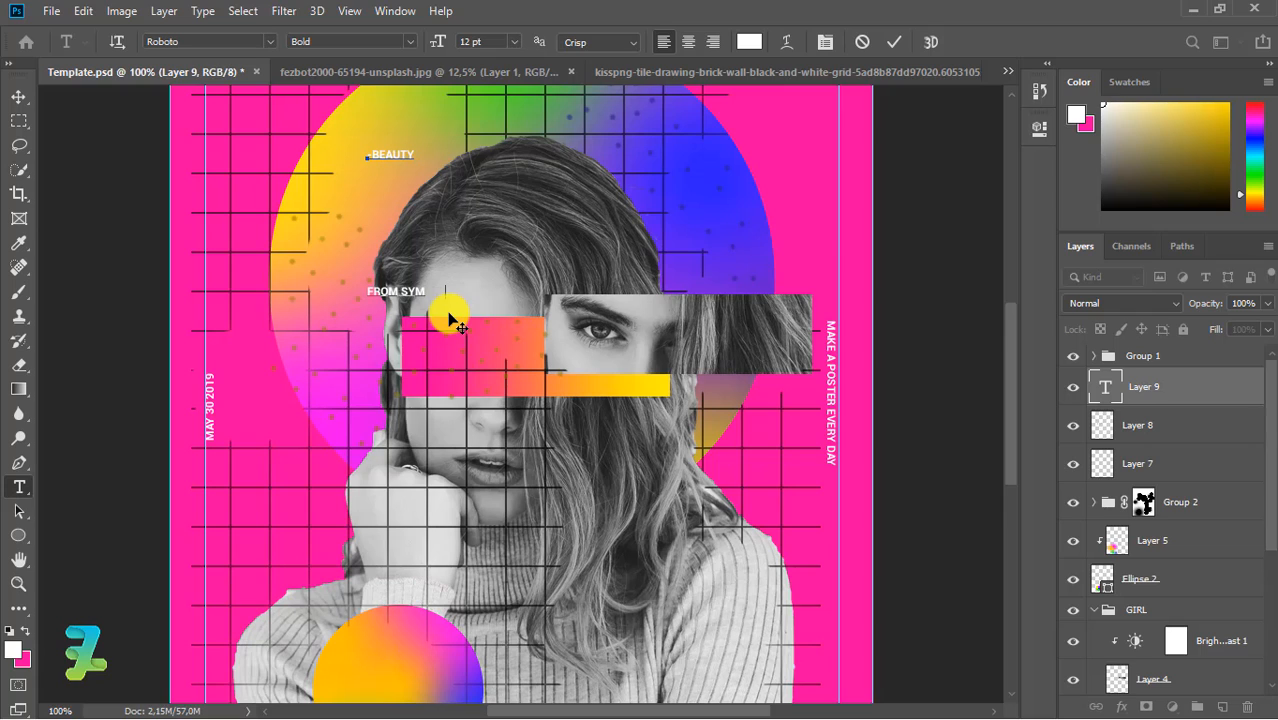
Step: Set the leading of the whole "-BEAUTY FROM SYEMBS" text to Auto
{"action": "key", "text": "ctrl+a"}
{"action": "left_click", "coordinate": [825, 41]}
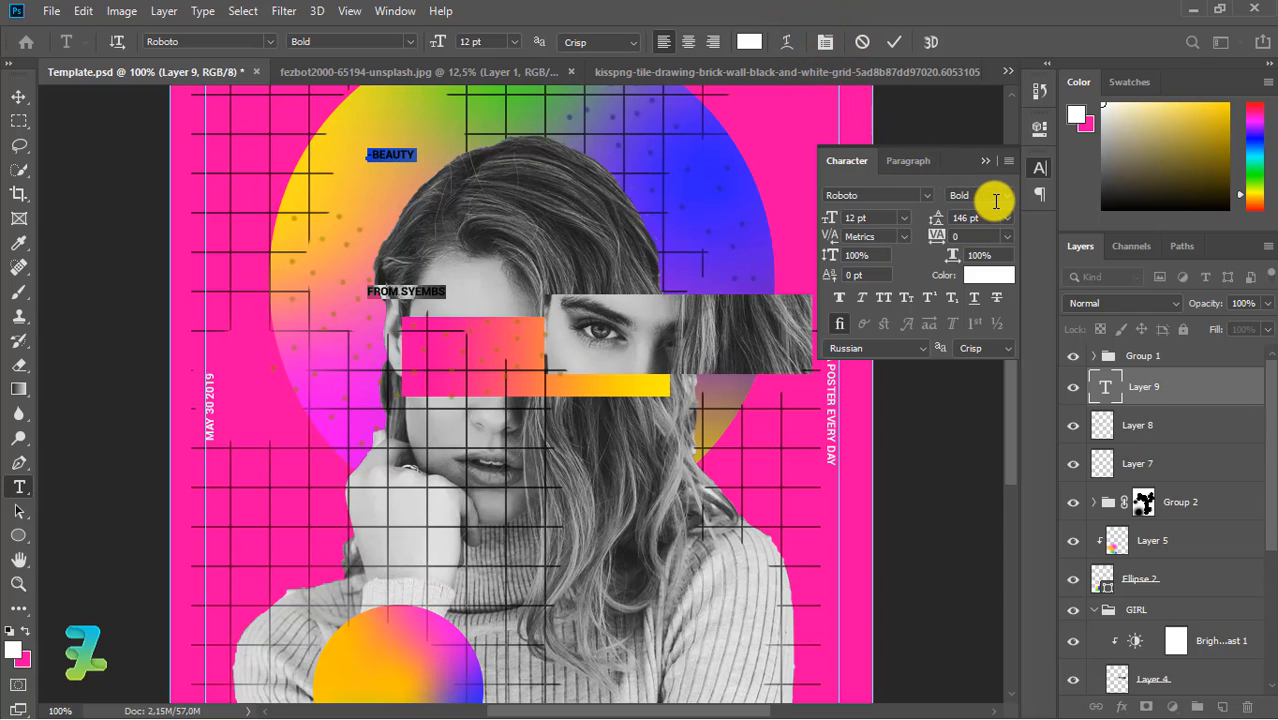
{"action": "left_click", "coordinate": [1005, 217]}
{"action": "left_click", "coordinate": [995, 226]}
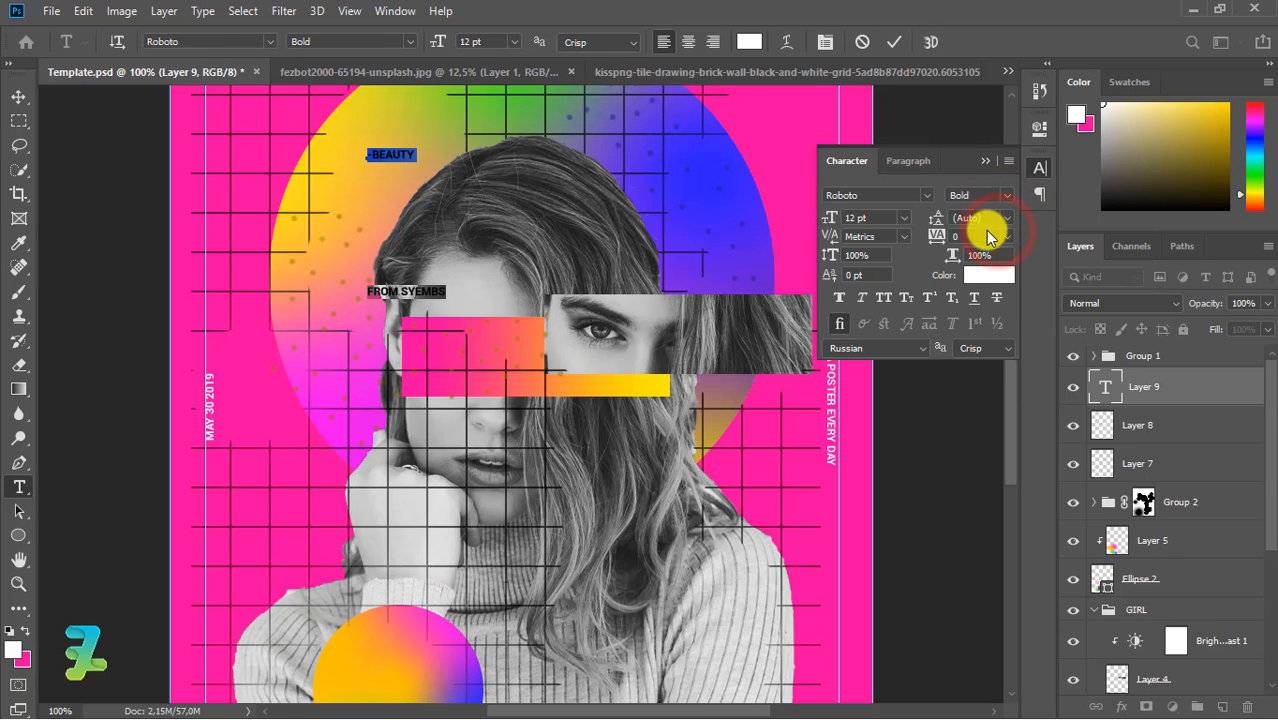
{"action": "left_click", "coordinate": [985, 160]}
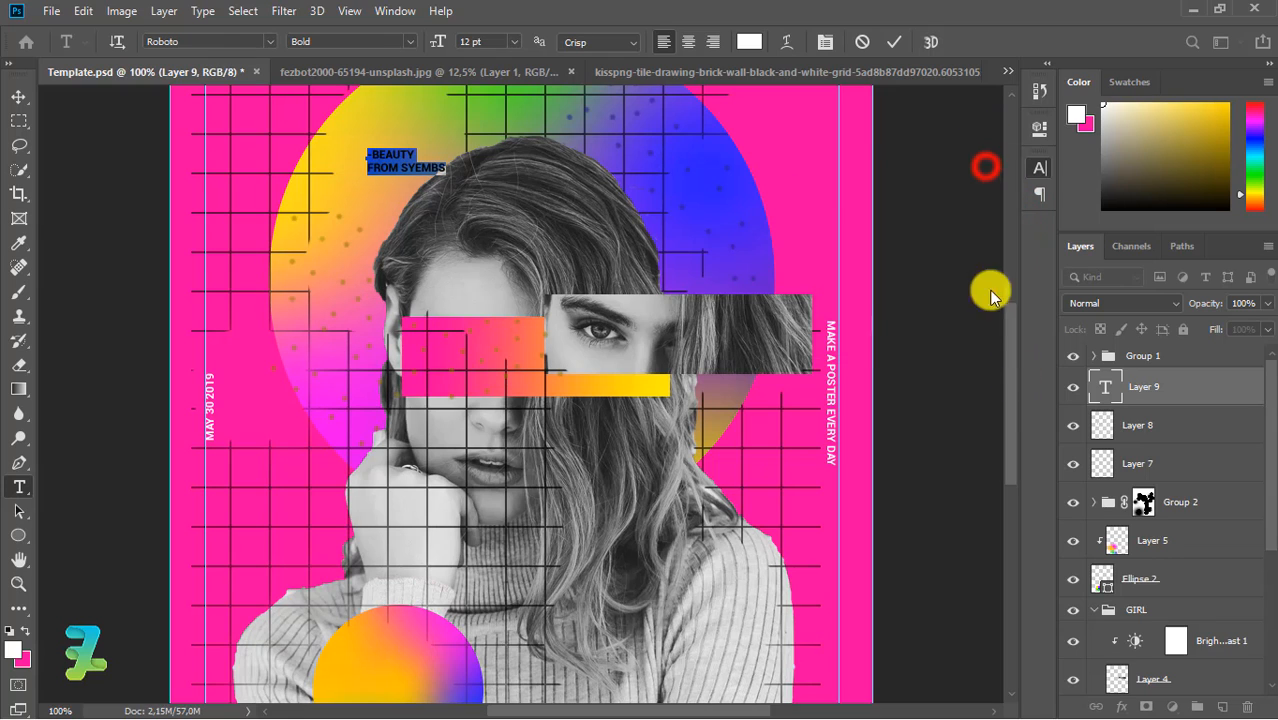
Step: Rotate the "-BEAUTY FROM SYEMBS" text 90° clockwise so it reads downward beside the hair
{"action": "left_click", "coordinate": [1012, 352]}
{"action": "left_click_drag", "start_coordinate": [1012, 352], "coordinate": [1013, 330]}
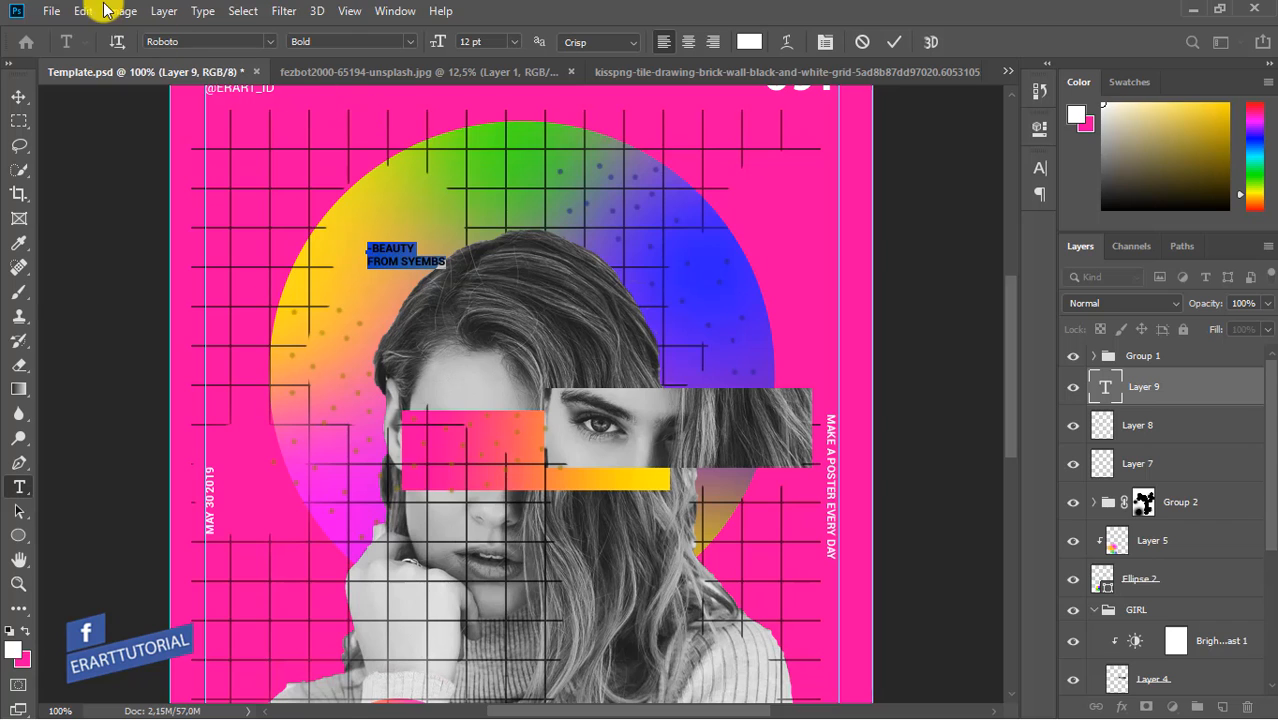
{"action": "left_click", "coordinate": [90, 11]}
{"action": "mouse_move", "coordinate": [345, 434]}
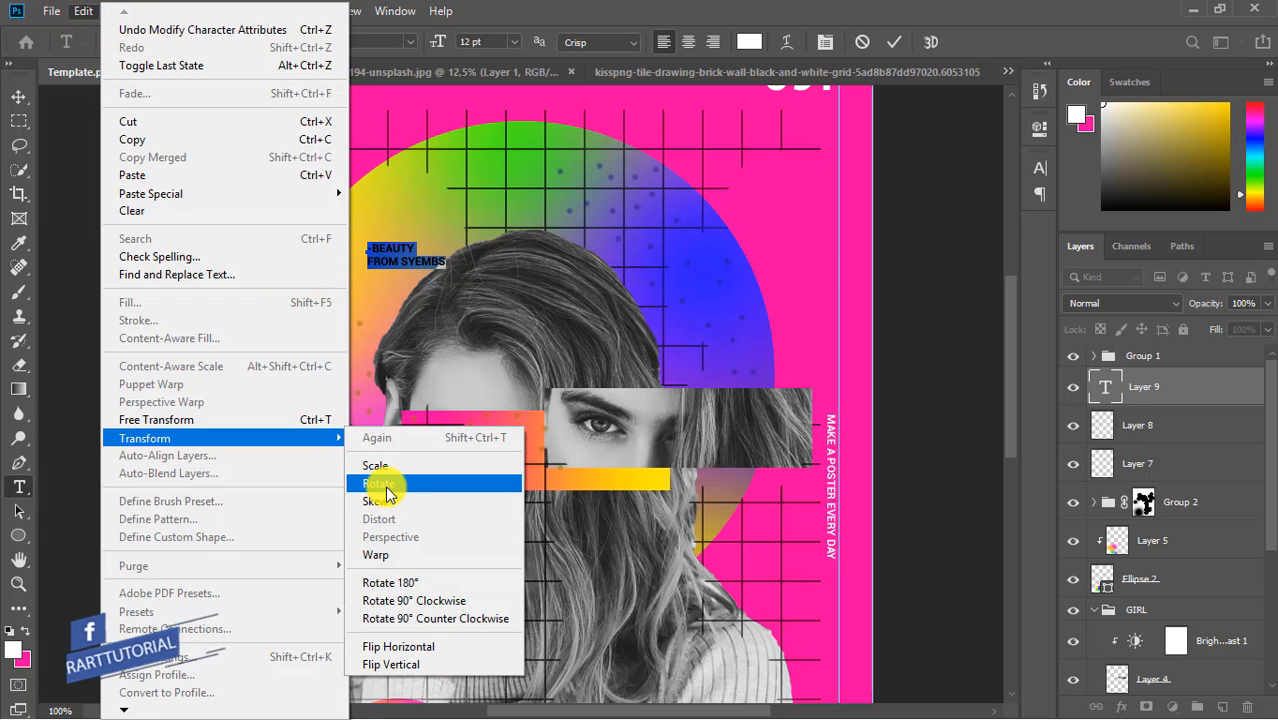
{"action": "left_click", "coordinate": [383, 484]}
{"action": "left_click", "coordinate": [451, 270]}
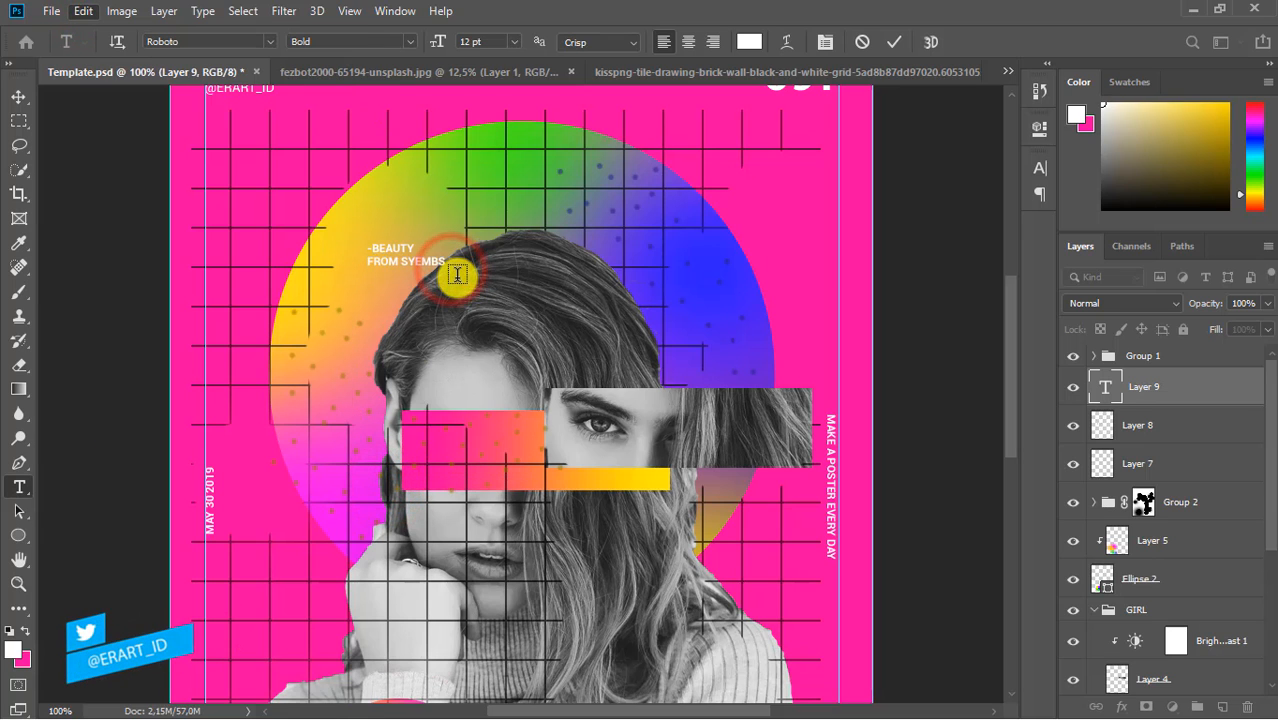
{"action": "left_click", "coordinate": [20, 100]}
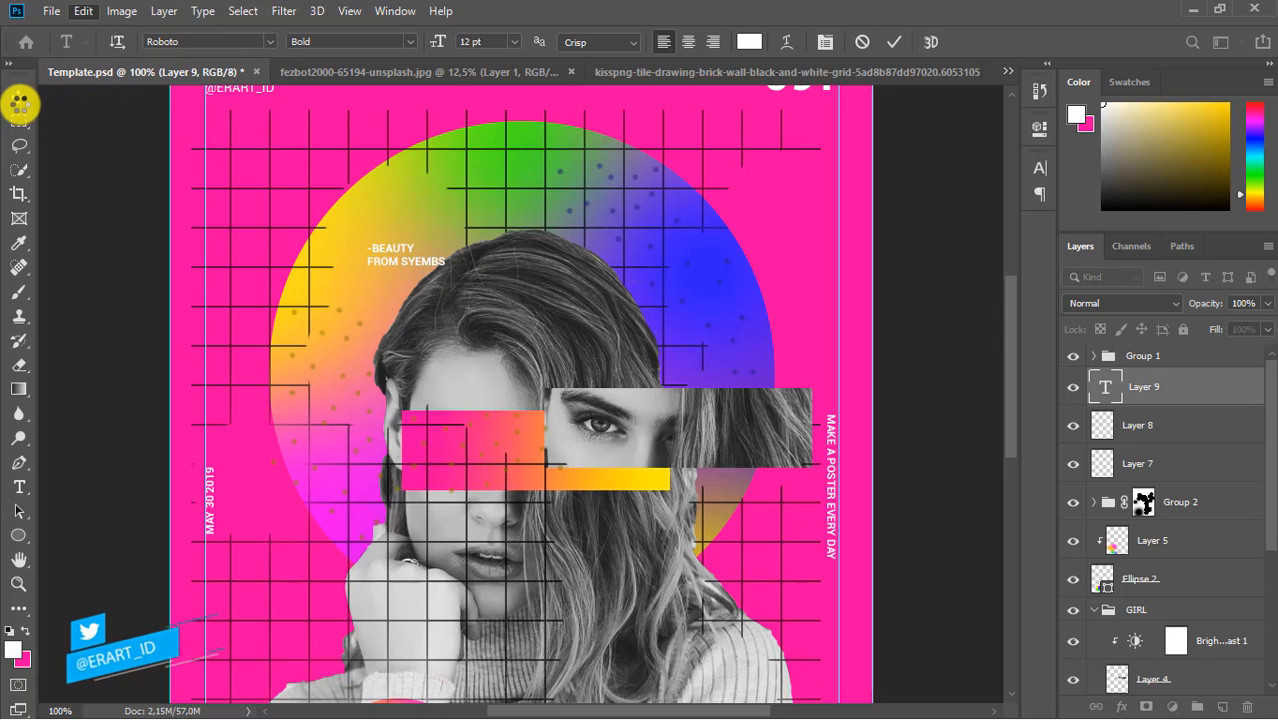
{"action": "left_click_drag", "start_coordinate": [457, 273], "coordinate": [394, 300]}
{"action": "left_click", "coordinate": [20, 96]}
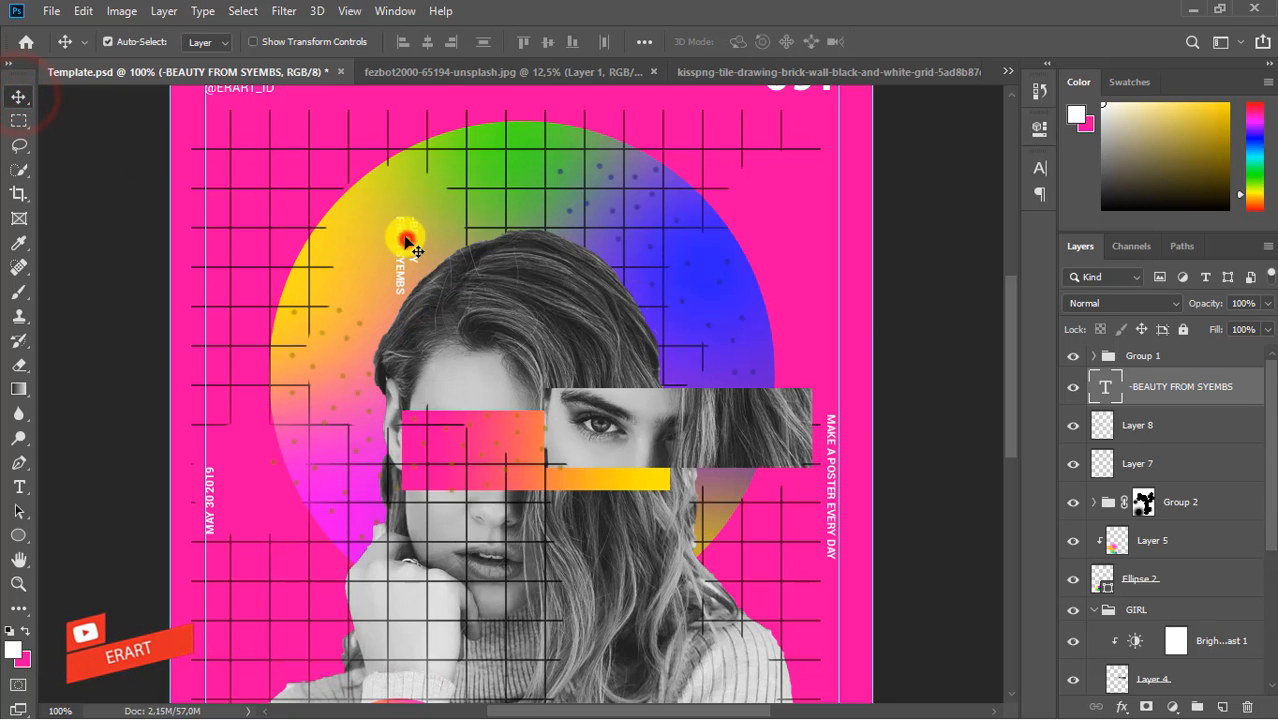
Step: Scale the vertical "-BEAUTY FROM SYEMBS" text to about 166% and position it on the circle's yellow area above the hair
{"action": "left_click_drag", "start_coordinate": [405, 245], "coordinate": [377, 223]}
{"action": "key", "text": "ctrl+t"}
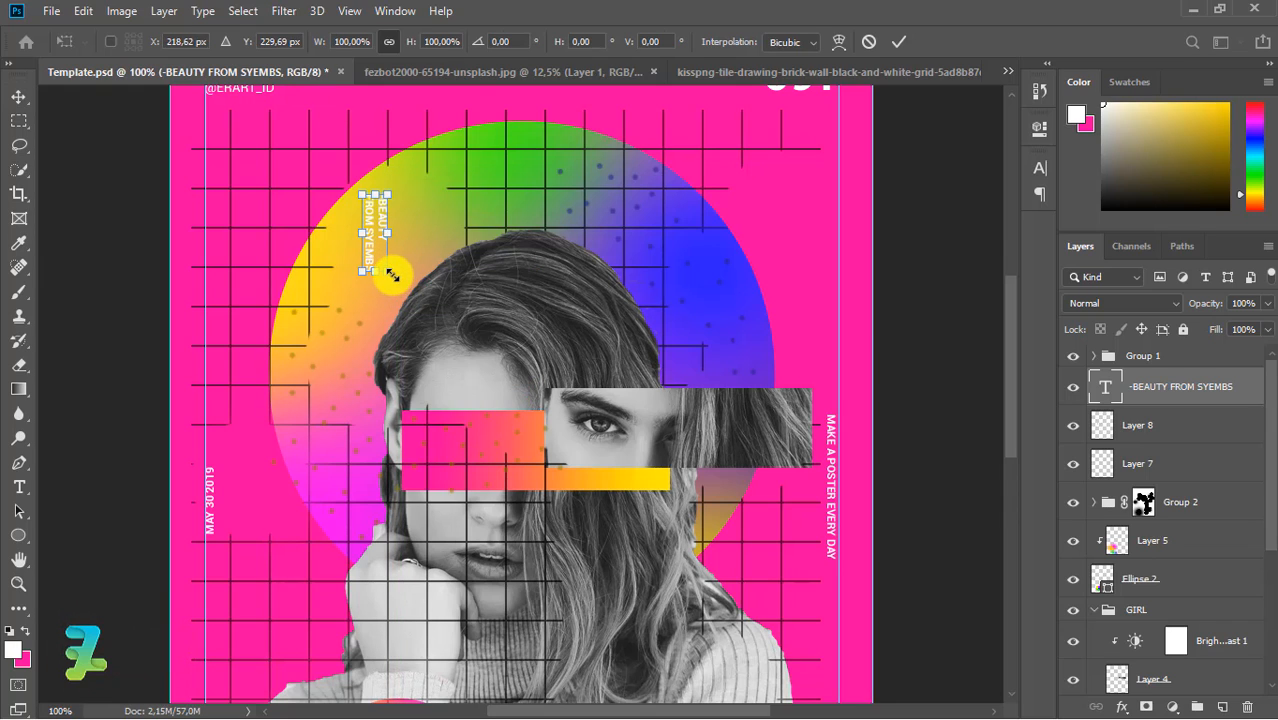
{"action": "left_click_drag", "start_coordinate": [390, 276], "coordinate": [414, 297]}
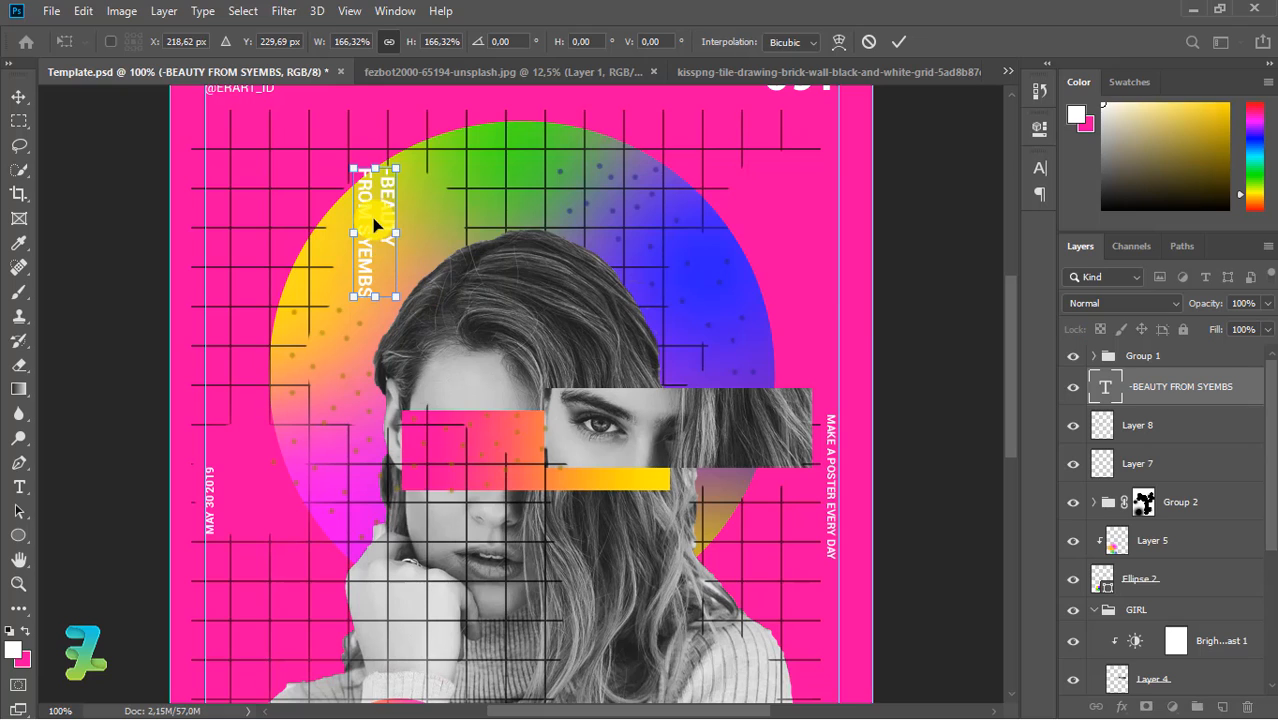
{"action": "left_click_drag", "start_coordinate": [370, 219], "coordinate": [378, 238]}
{"action": "left_click", "coordinate": [19, 100]}
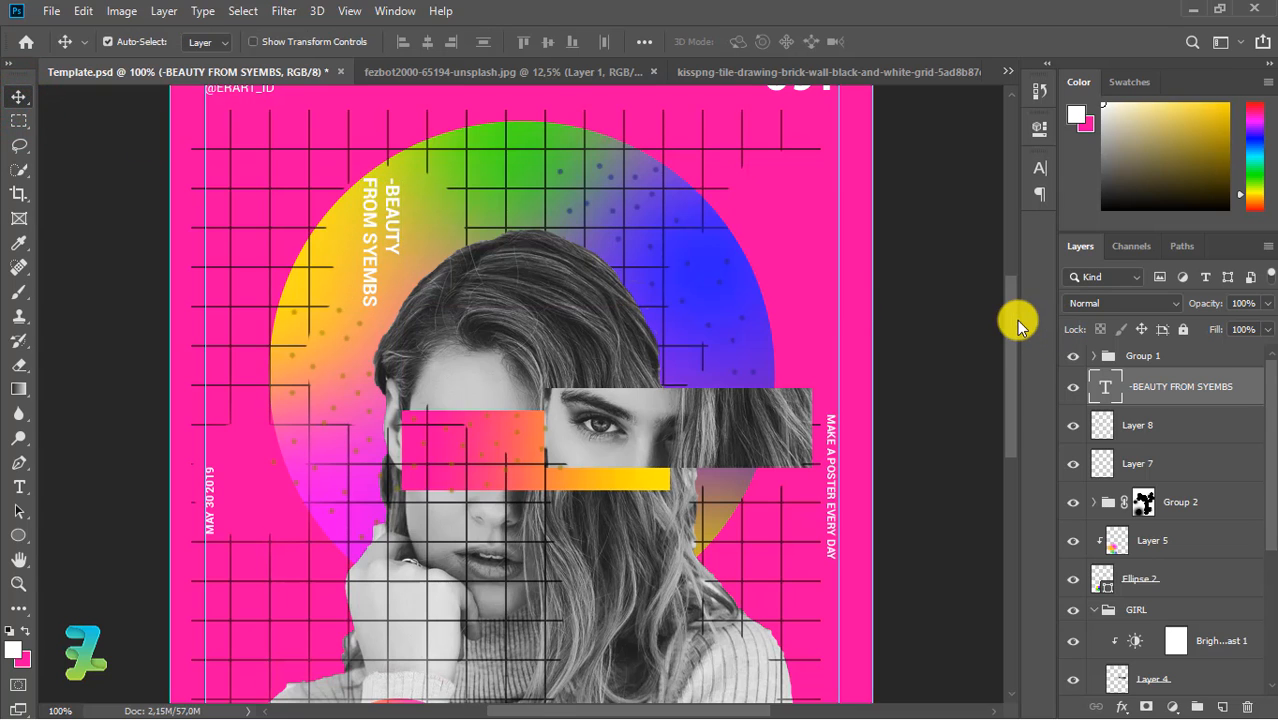
Step: Add a white two-line text "- Invisible Beauty -" over the portrait's hand
{"action": "left_click_drag", "start_coordinate": [1010, 318], "coordinate": [1016, 350]}
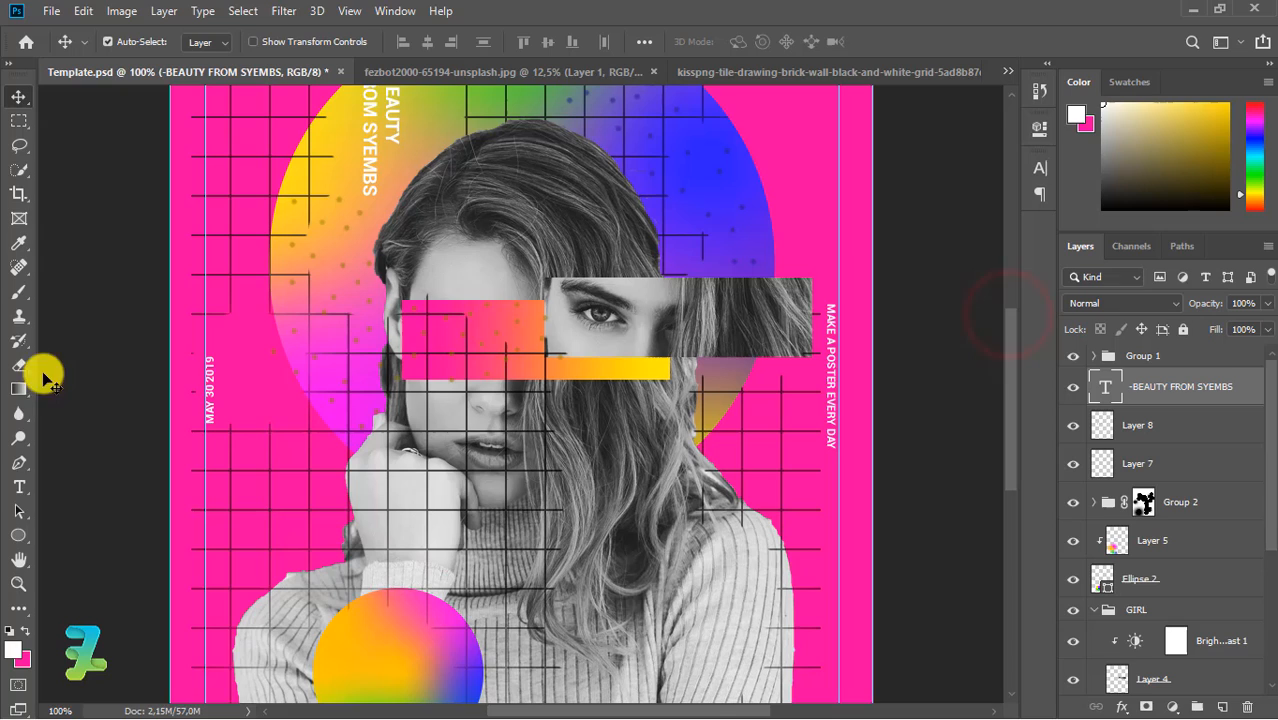
{"action": "left_click", "coordinate": [14, 487]}
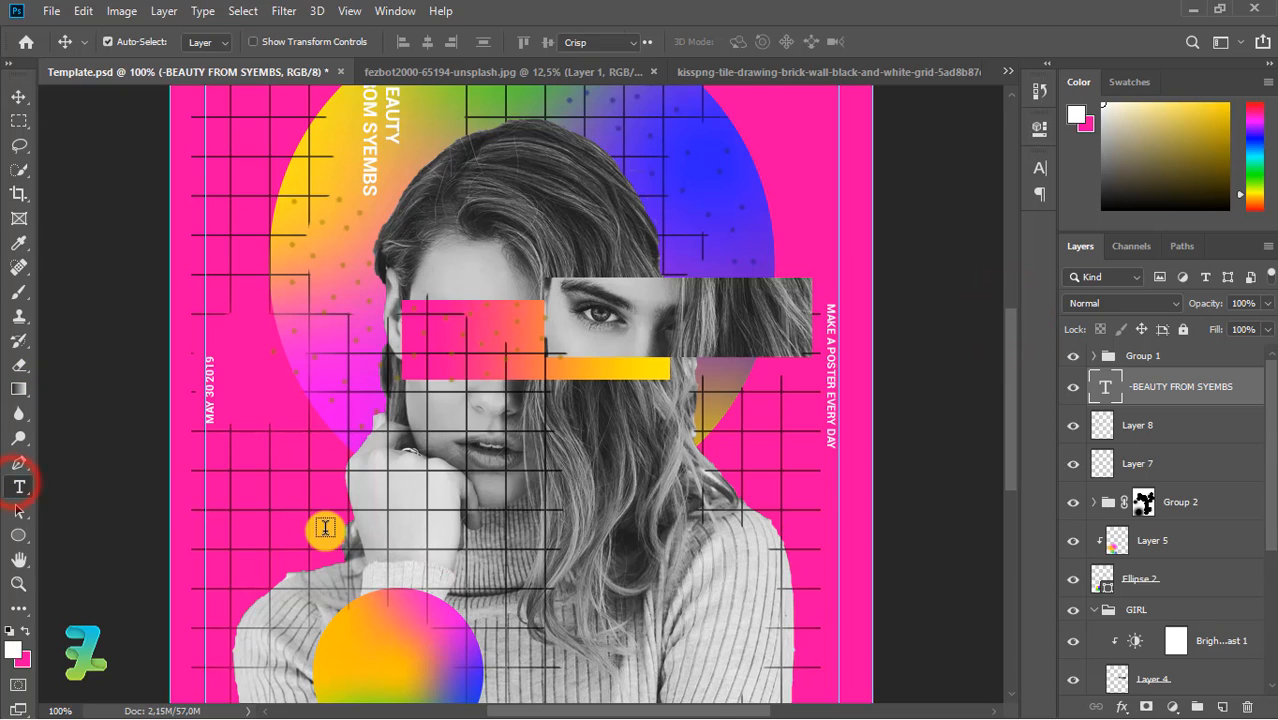
{"action": "left_click", "coordinate": [380, 495]}
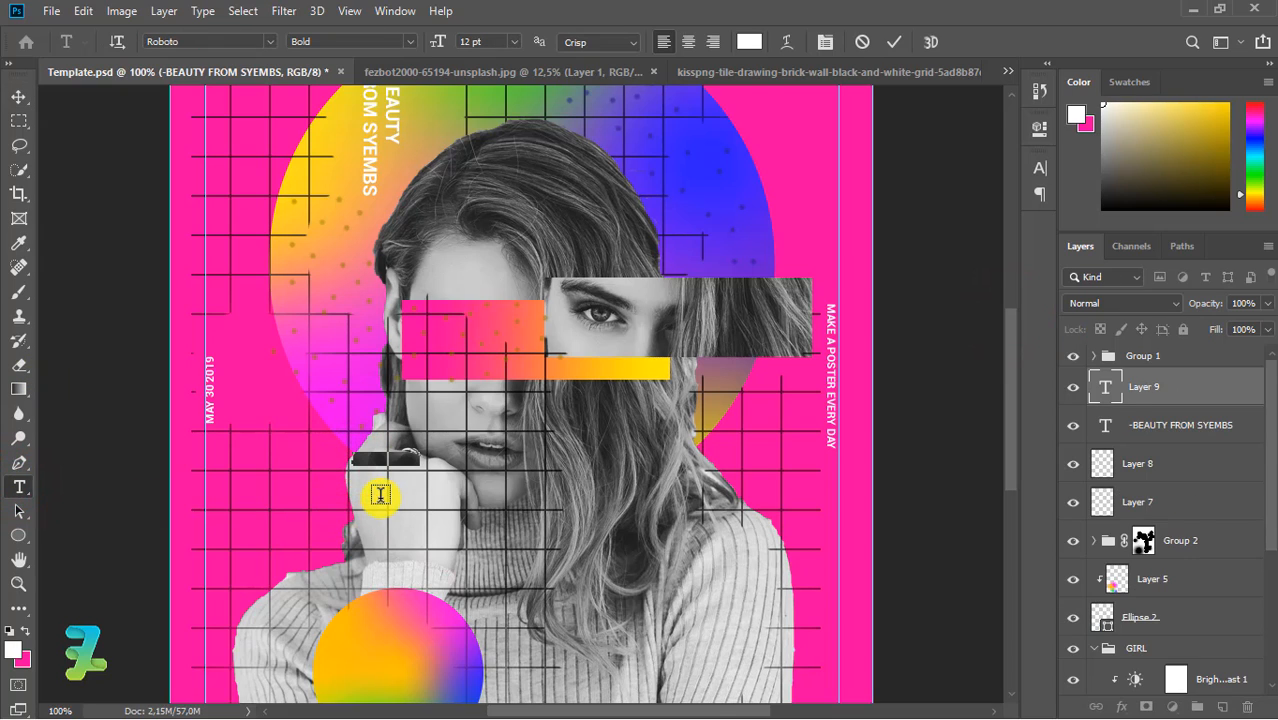
{"action": "key", "text": "BackSpace"}
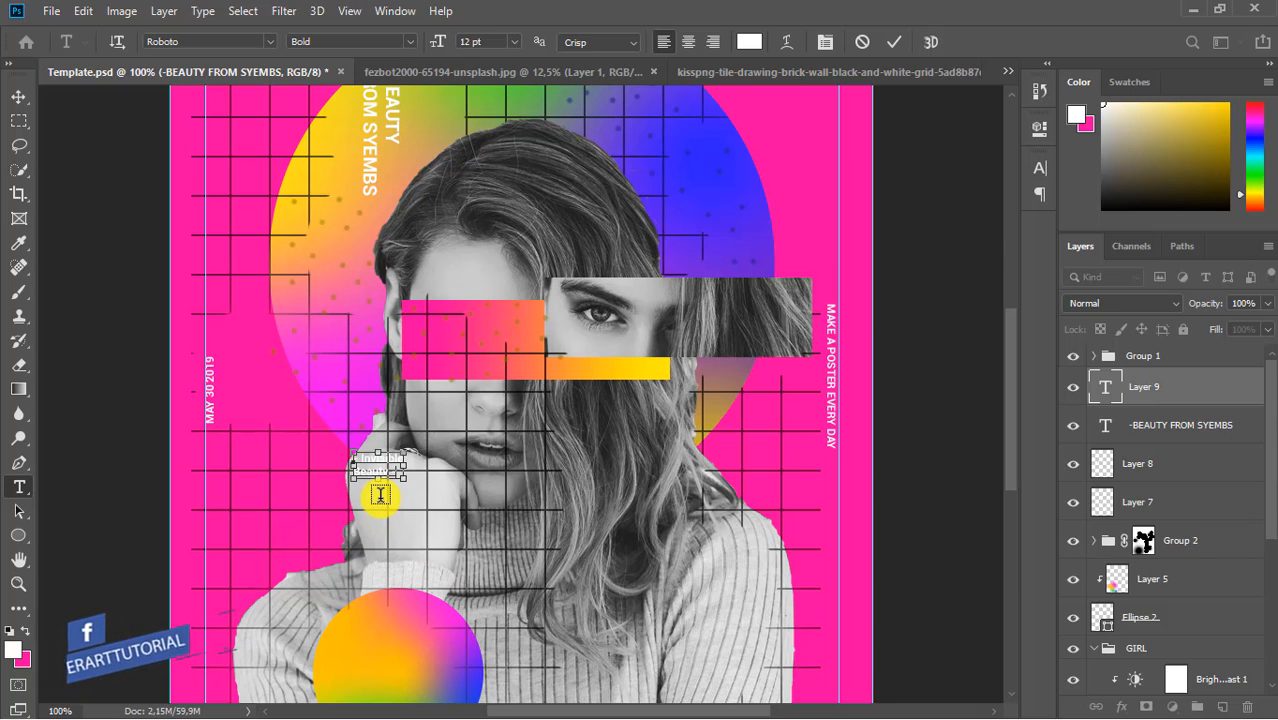
Step: Set the size of the whole "- Invisible Beauty -" text to 48 pt
{"action": "key", "text": "ctrl+a"}
{"action": "left_click", "coordinate": [516, 42]}
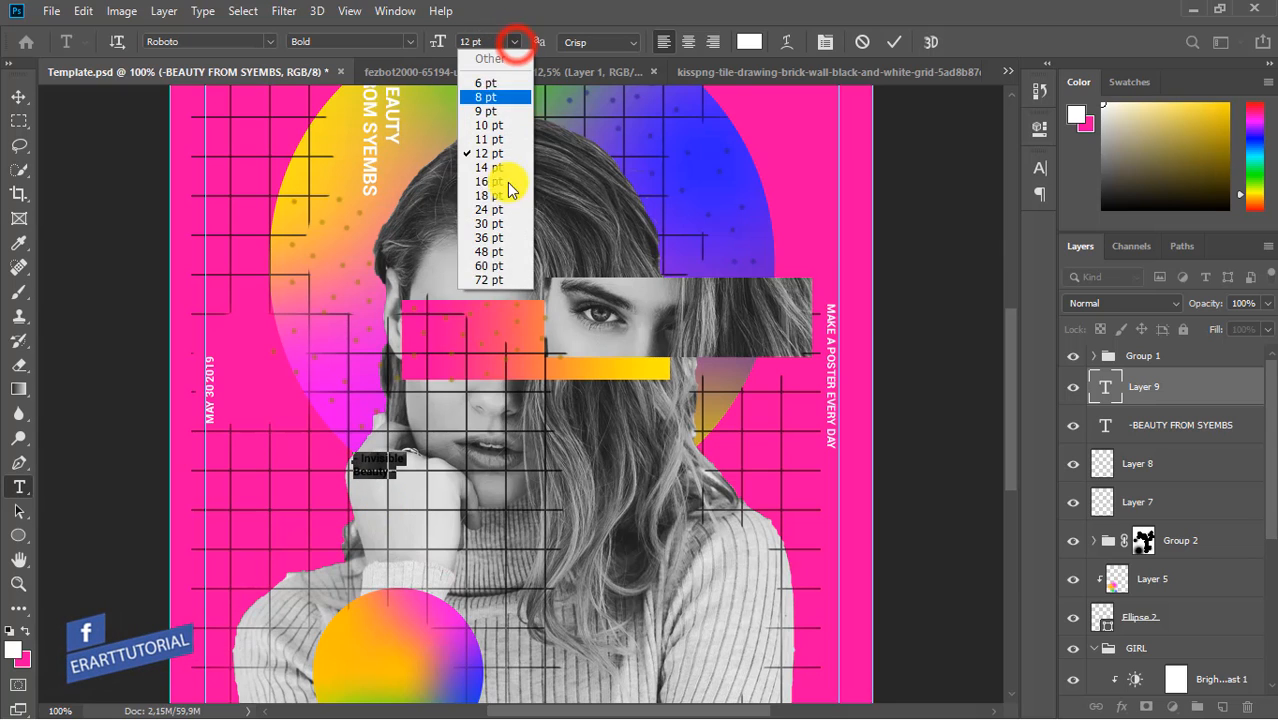
{"action": "left_click", "coordinate": [496, 266]}
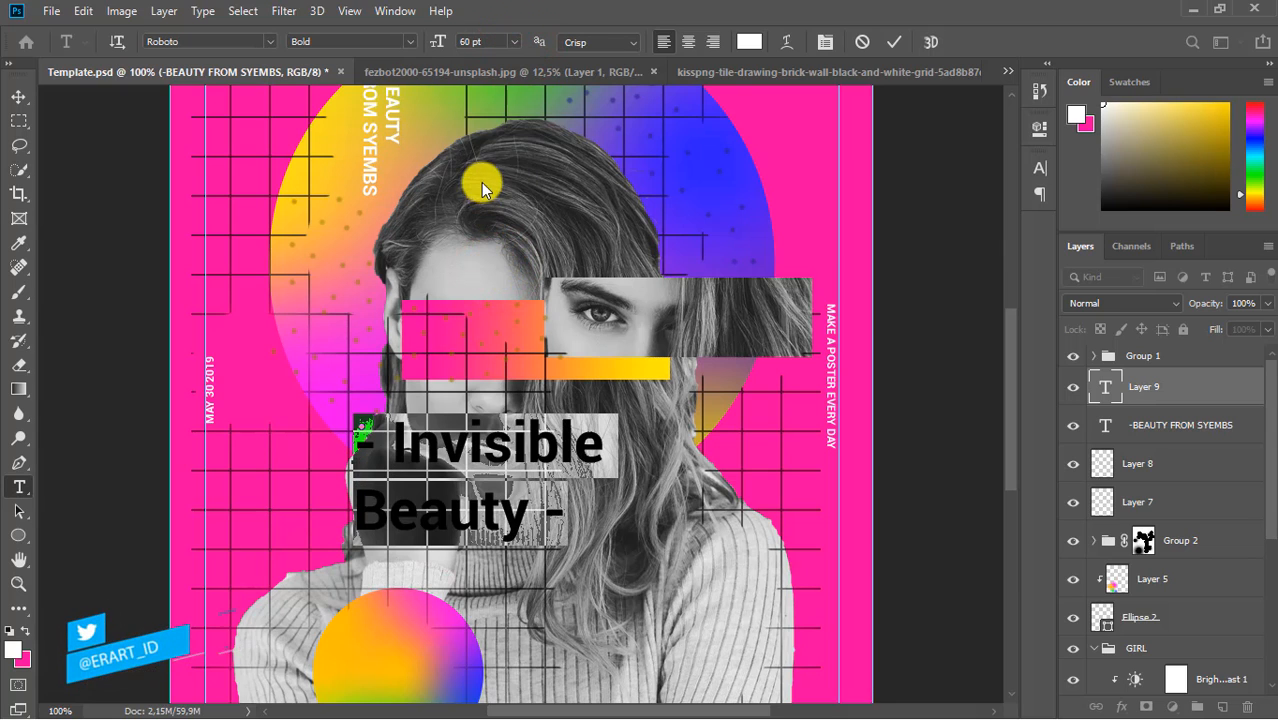
{"action": "left_click", "coordinate": [510, 41]}
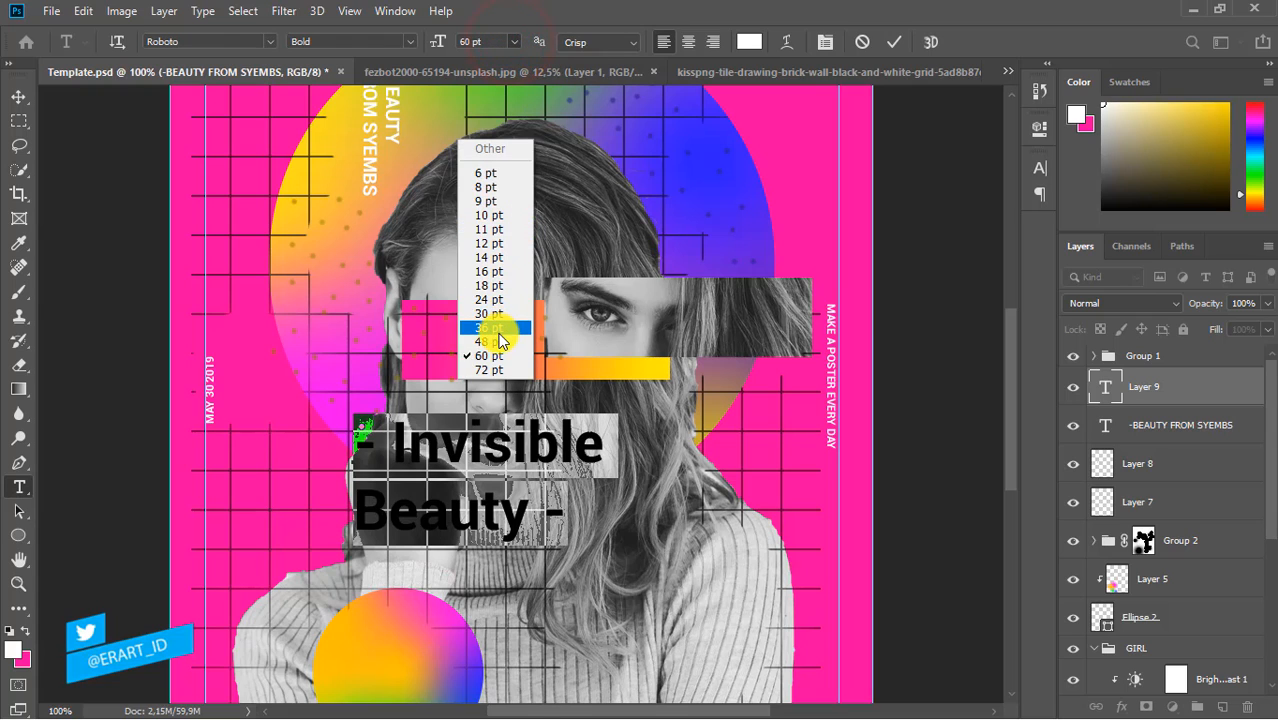
{"action": "left_click", "coordinate": [496, 337]}
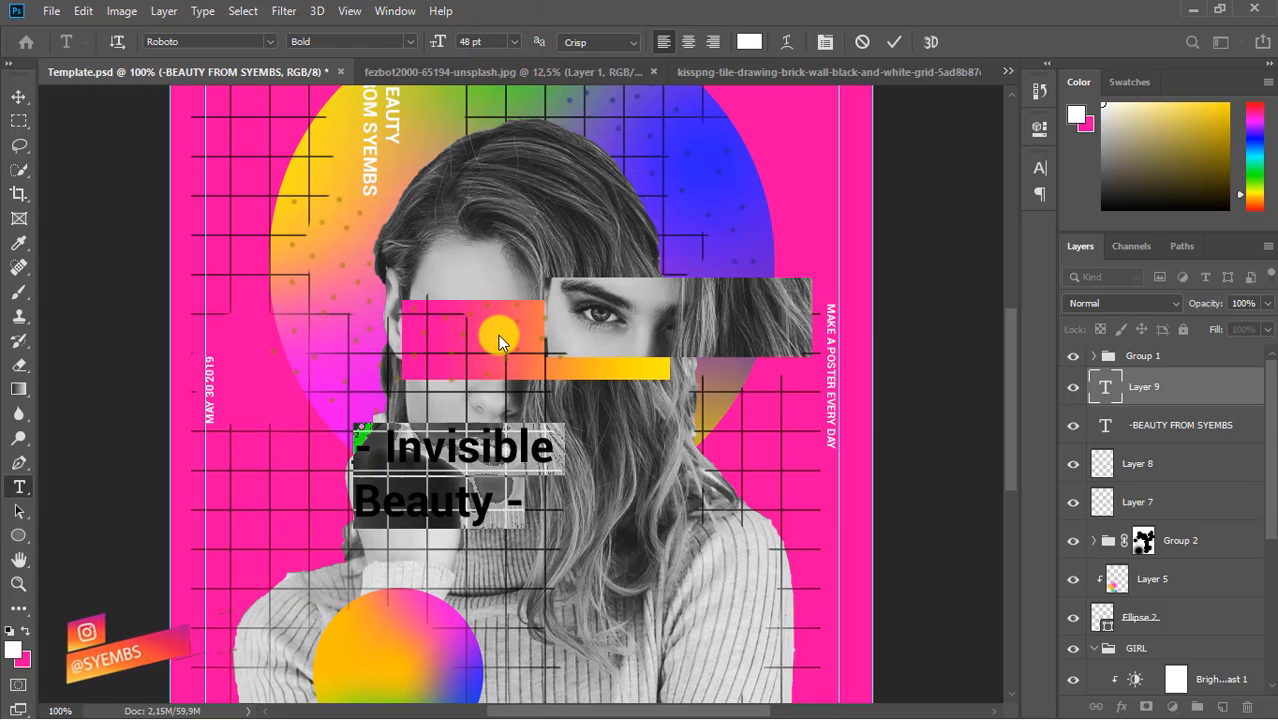
Step: Move the "- Invisible Beauty -" title slightly so it sits across the hand and neck above the small gradient circle
{"action": "left_click", "coordinate": [19, 96]}
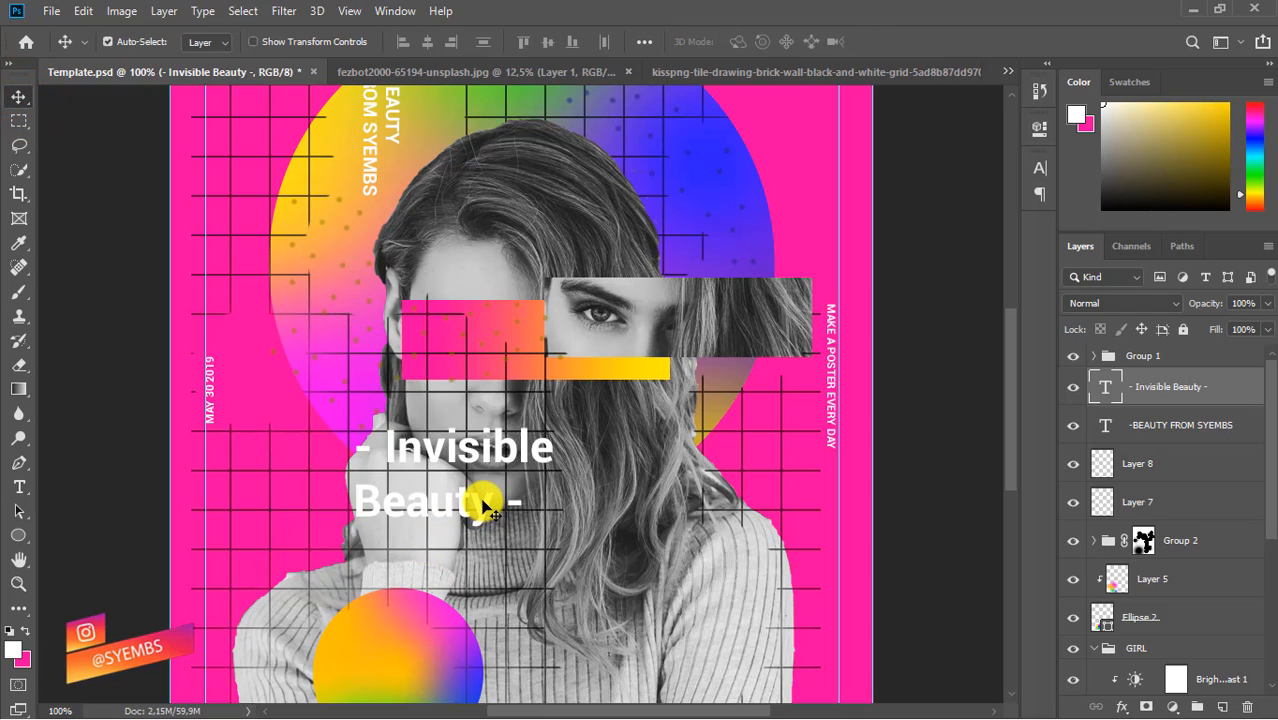
{"action": "left_click_drag", "start_coordinate": [485, 498], "coordinate": [518, 514]}
{"action": "key", "text": "ctrl+minus"}
{"action": "key", "text": "ctrl+minus"}
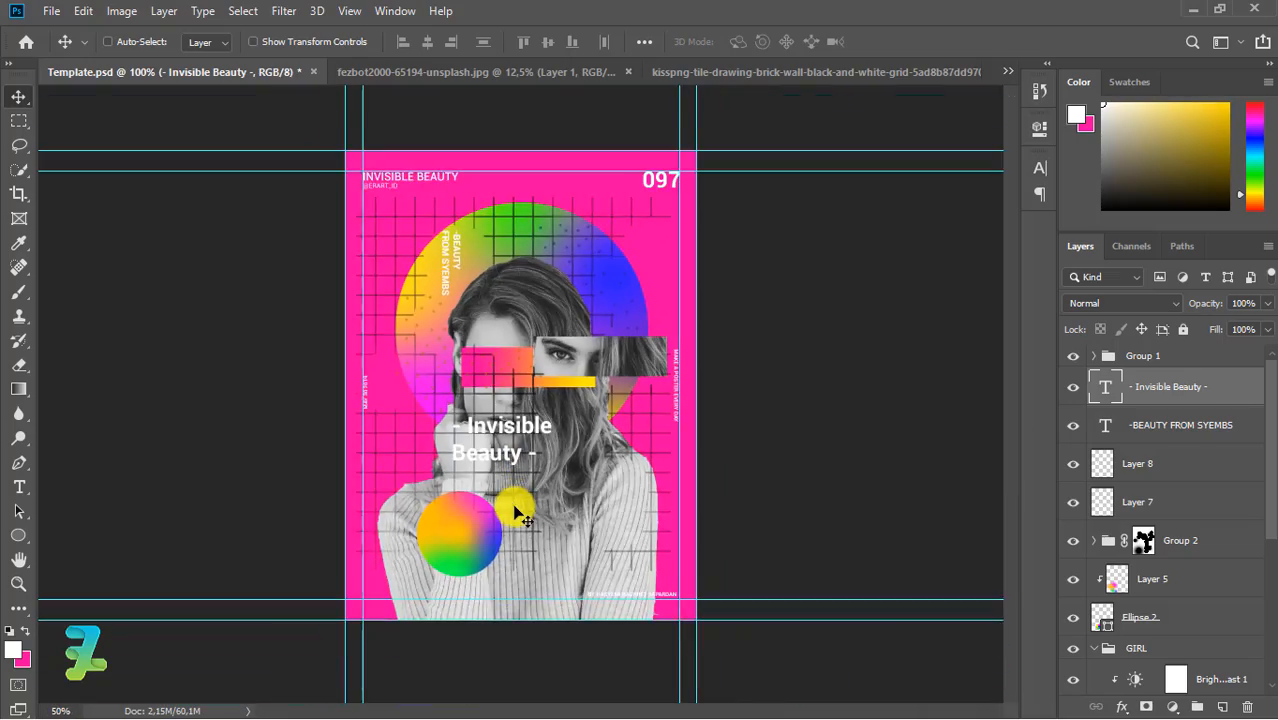
{"action": "key", "text": "ctrl+minus"}
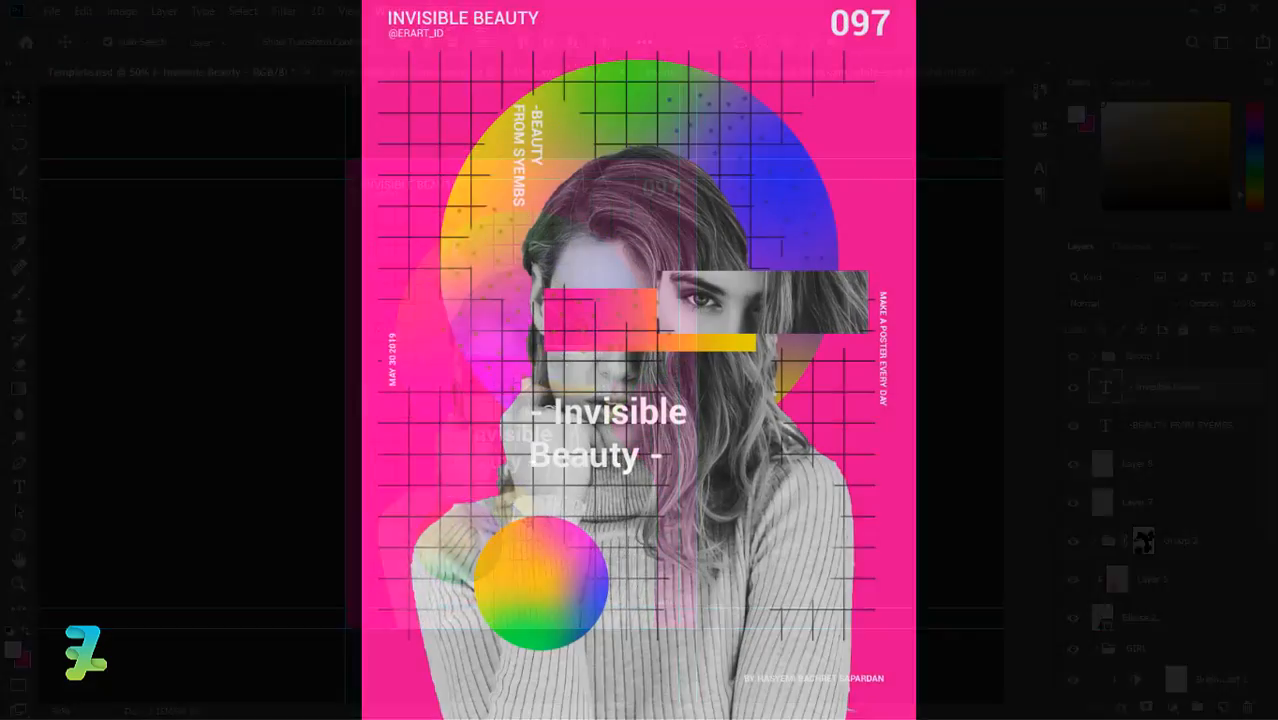